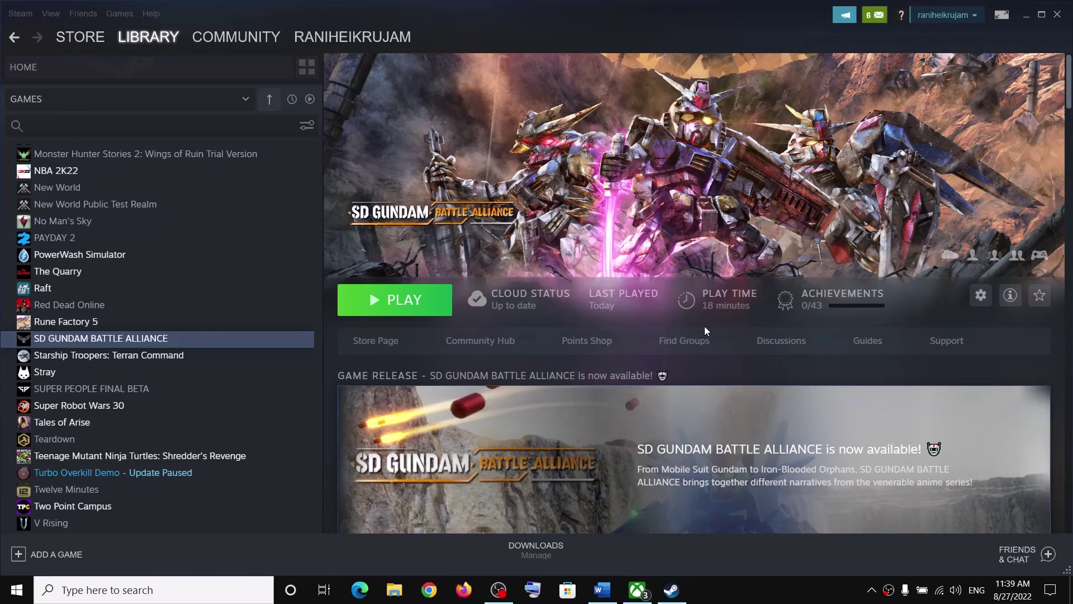
Highlight the guide's Restart Your PC step and show the Start menu power options
{"action": "left_click", "coordinate": [602, 590]}
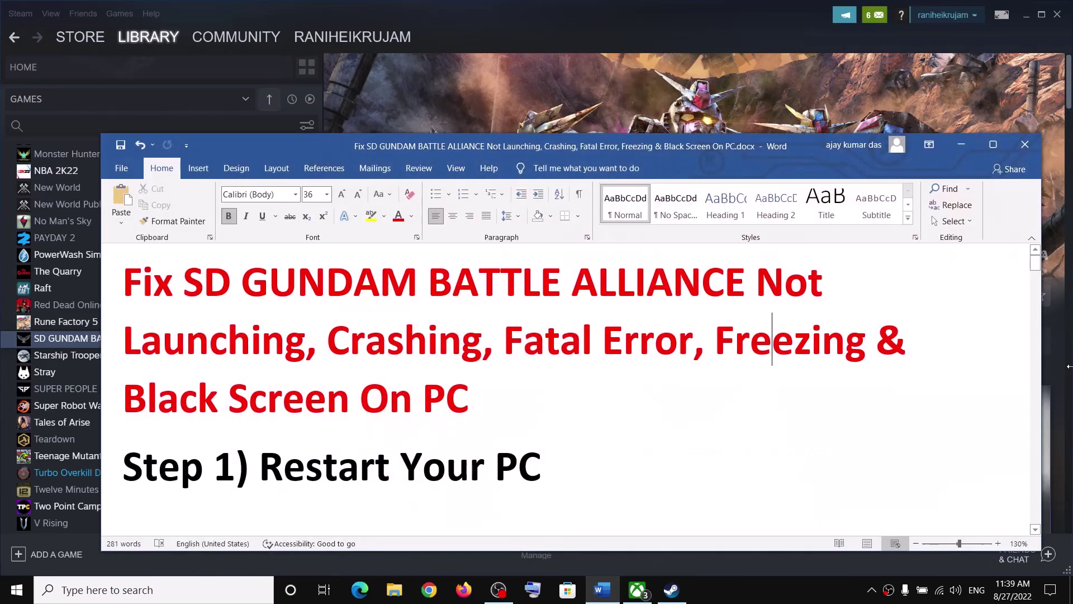
{"action": "left_click_drag", "start_coordinate": [267, 463], "coordinate": [569, 463]}
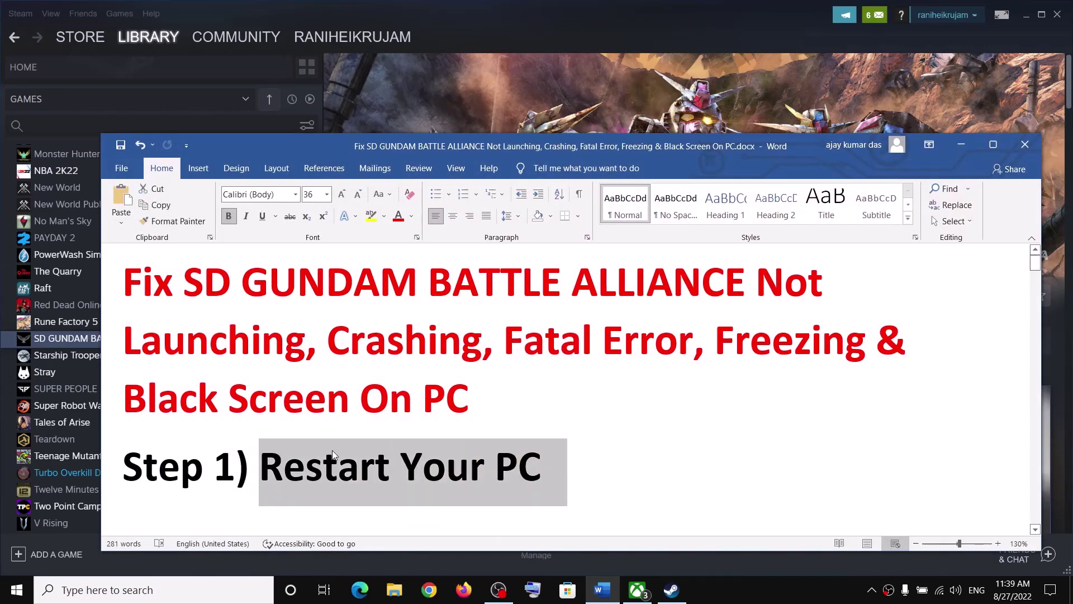
{"action": "left_click", "coordinate": [961, 145]}
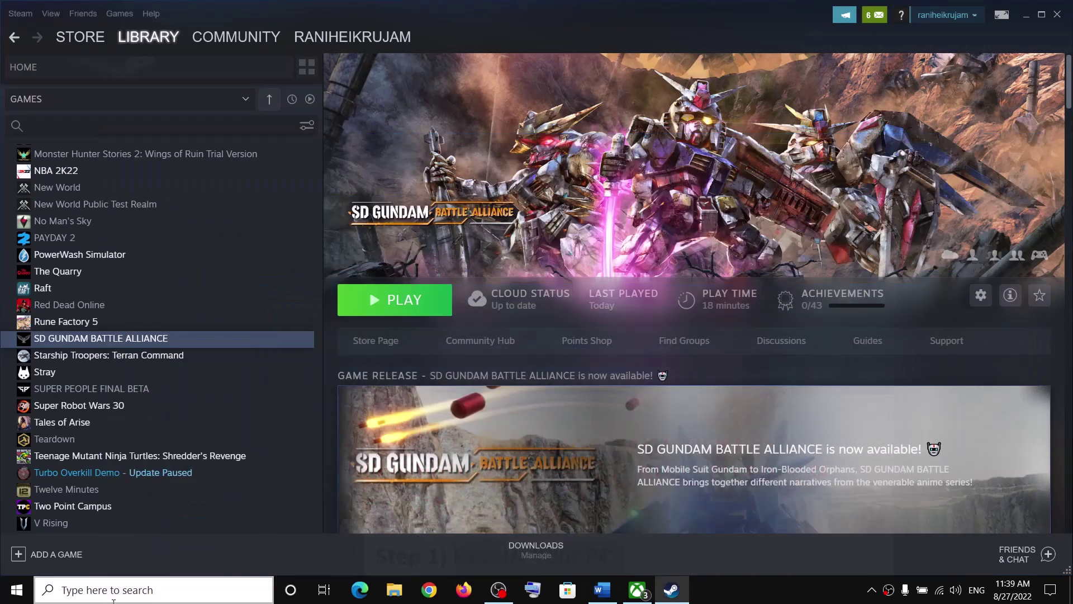
{"action": "left_click", "coordinate": [17, 584]}
{"action": "left_click", "coordinate": [18, 566]}
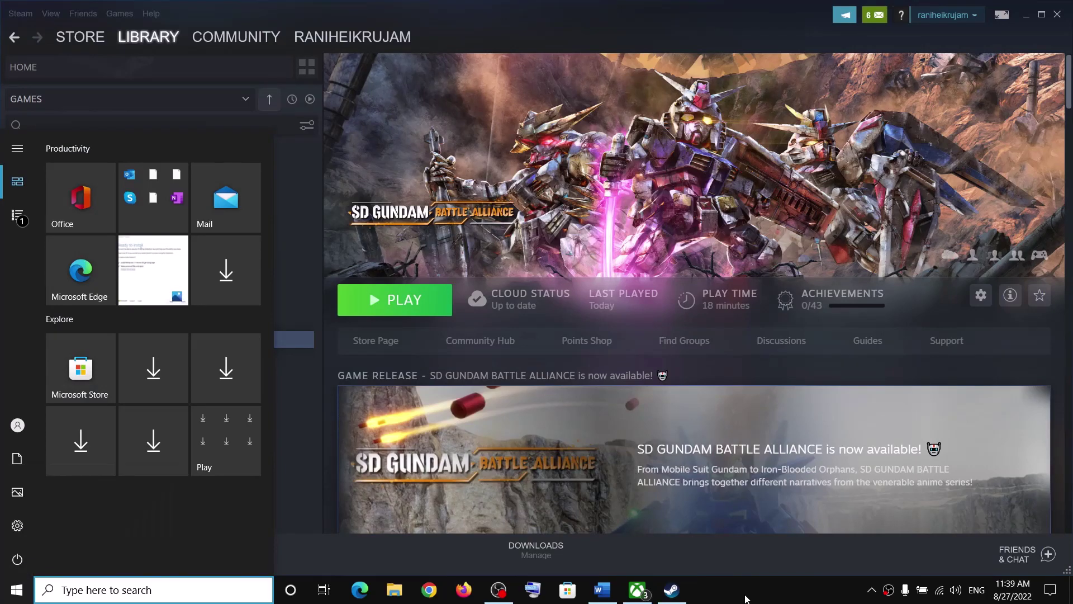
{"action": "left_click", "coordinate": [602, 590]}
Highlight the guide's Step 2 instruction to uncheck compatibility mode for Steam
{"action": "scroll", "coordinate": [361, 442], "scroll_direction": "down", "scroll_amount": 3}
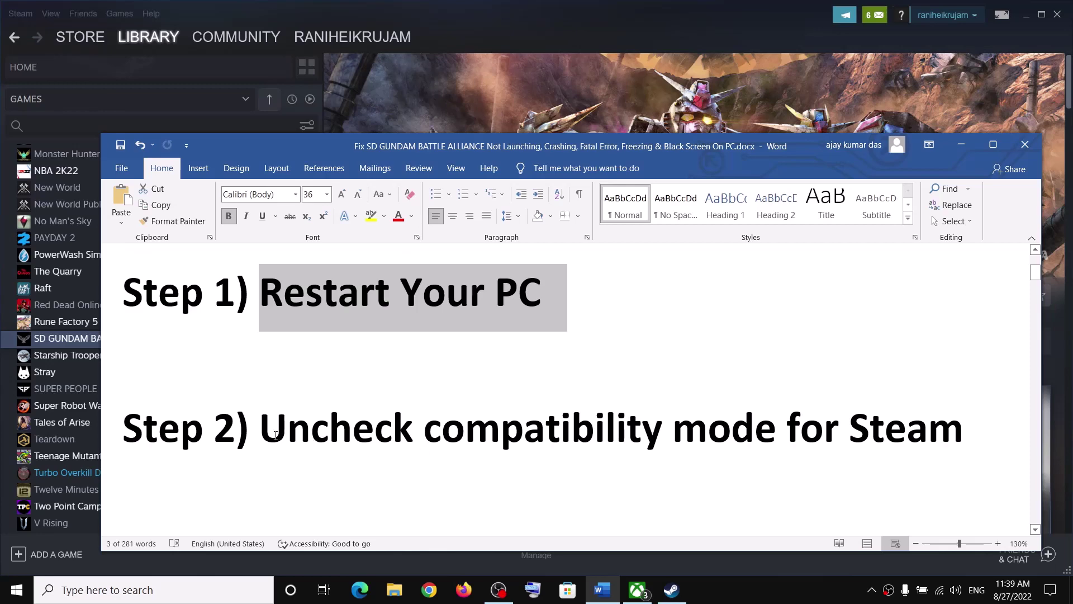
{"action": "left_click_drag", "start_coordinate": [276, 435], "coordinate": [963, 436]}
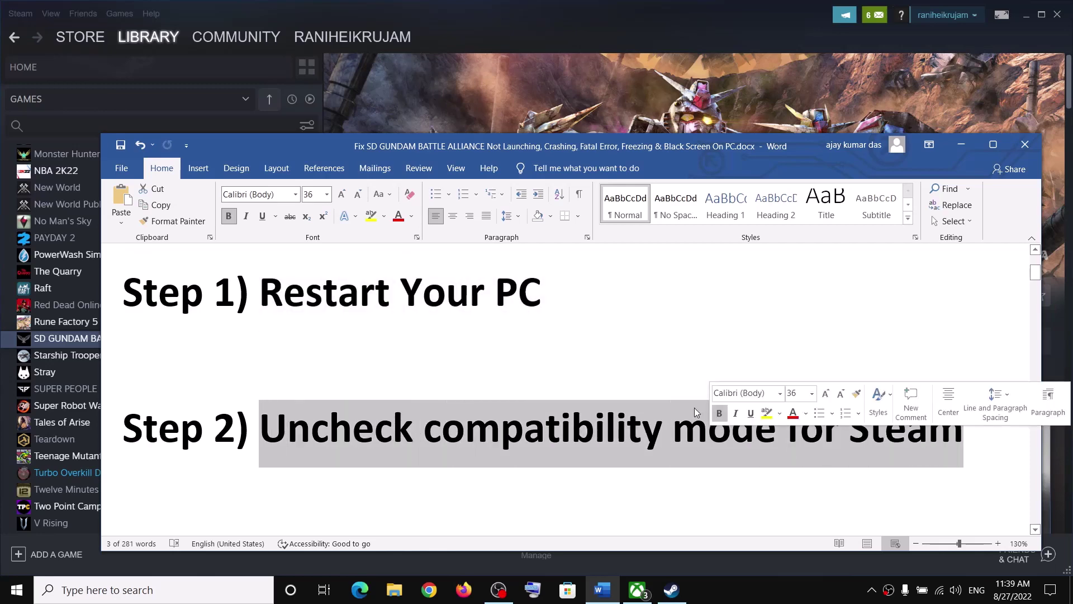
{"action": "scroll", "coordinate": [565, 405], "scroll_direction": "down", "scroll_amount": 20}
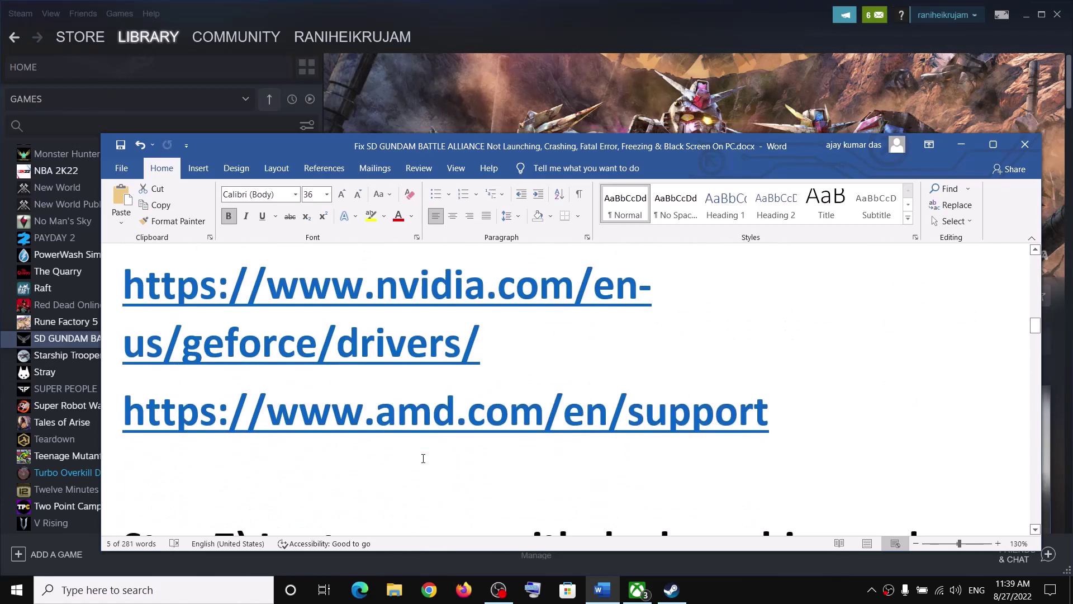
{"action": "scroll", "coordinate": [423, 458], "scroll_direction": "down", "scroll_amount": 12}
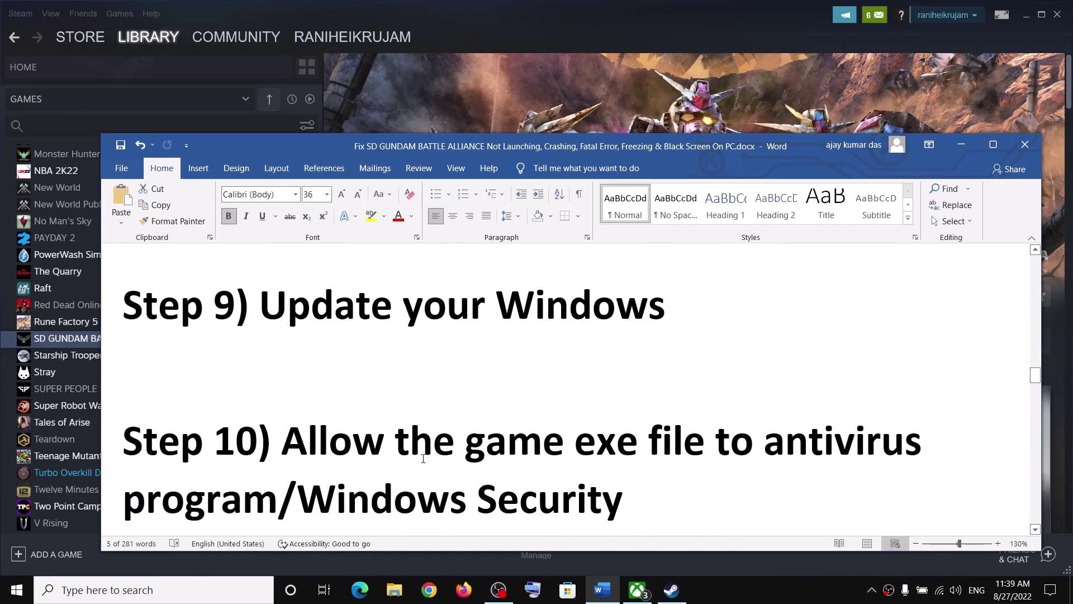
{"action": "scroll", "coordinate": [423, 458], "scroll_direction": "down", "scroll_amount": 15}
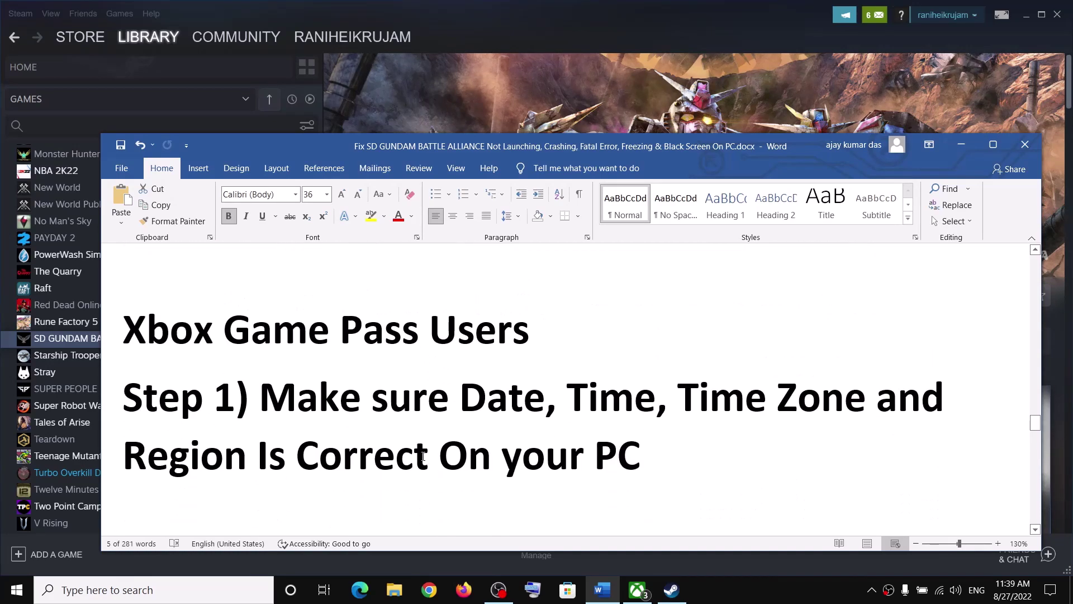
{"action": "scroll", "coordinate": [423, 457], "scroll_direction": "down", "scroll_amount": 1}
{"action": "scroll", "coordinate": [141, 329], "scroll_direction": "up", "scroll_amount": 1}
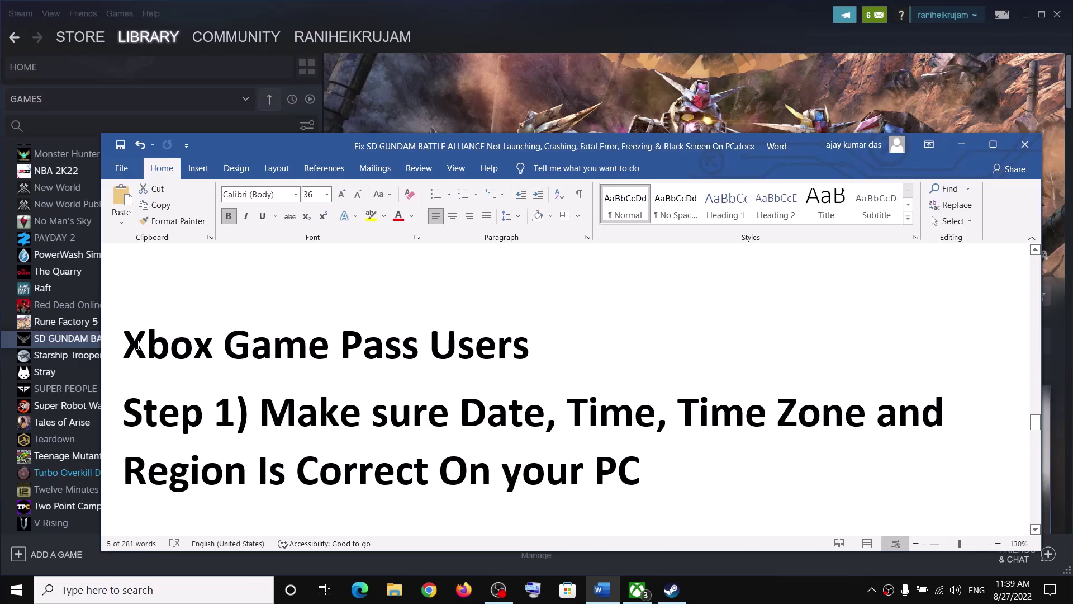
{"action": "left_click_drag", "start_coordinate": [124, 343], "coordinate": [545, 417]}
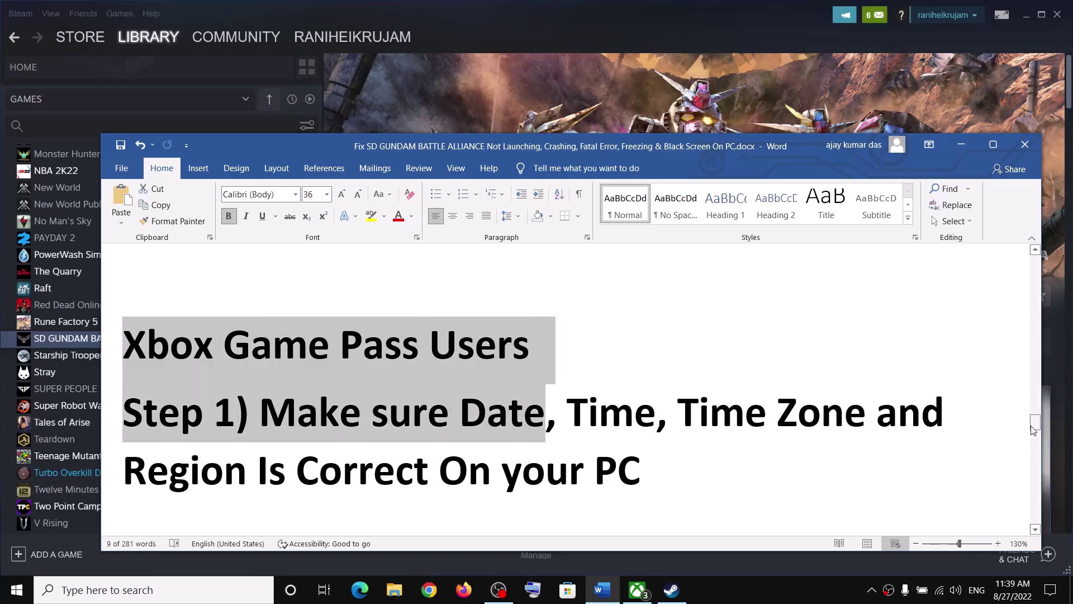
{"action": "left_click_drag", "start_coordinate": [1038, 428], "coordinate": [1036, 254]}
{"action": "scroll", "coordinate": [516, 455], "scroll_direction": "down", "scroll_amount": 3}
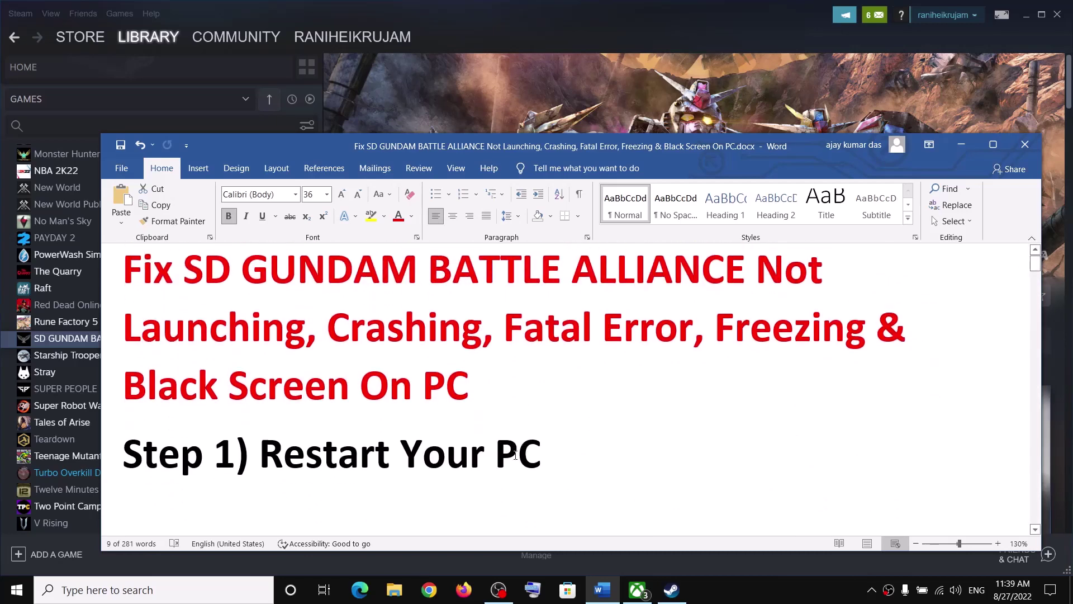
{"action": "left_click_drag", "start_coordinate": [263, 462], "coordinate": [964, 475]}
Search Windows for 'steam' and open the Steam shortcut's file location
{"action": "left_click", "coordinate": [213, 595]}
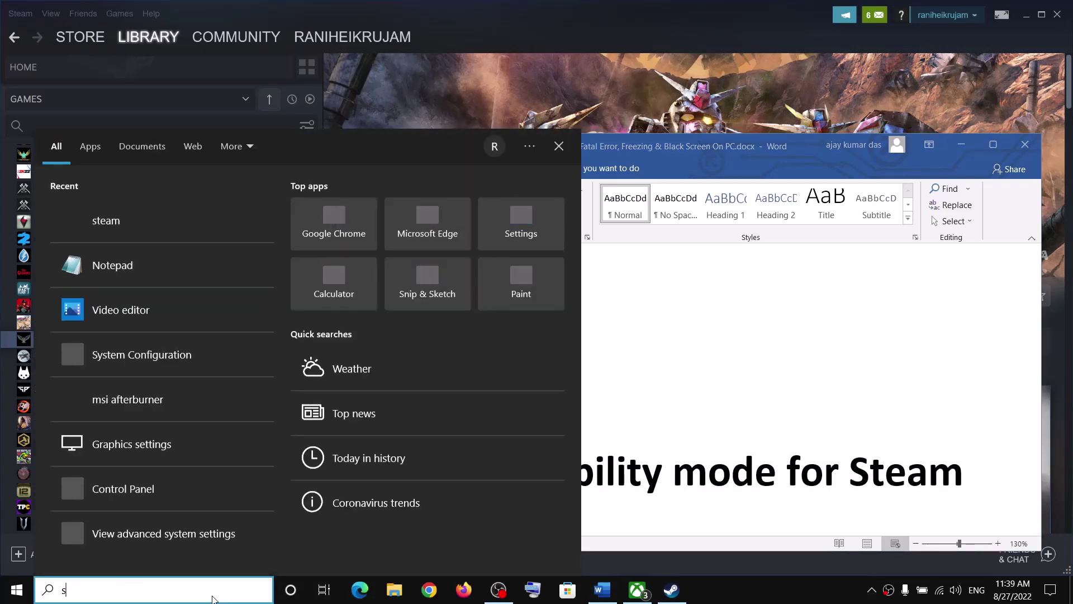
{"action": "type", "text": "steam"}
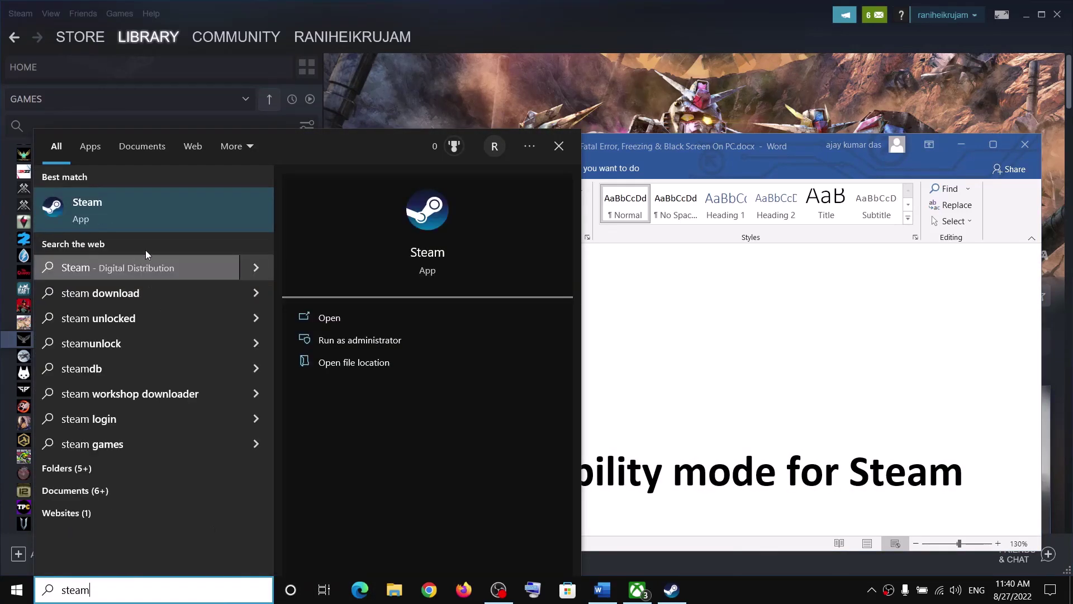
{"action": "right_click", "coordinate": [157, 207]}
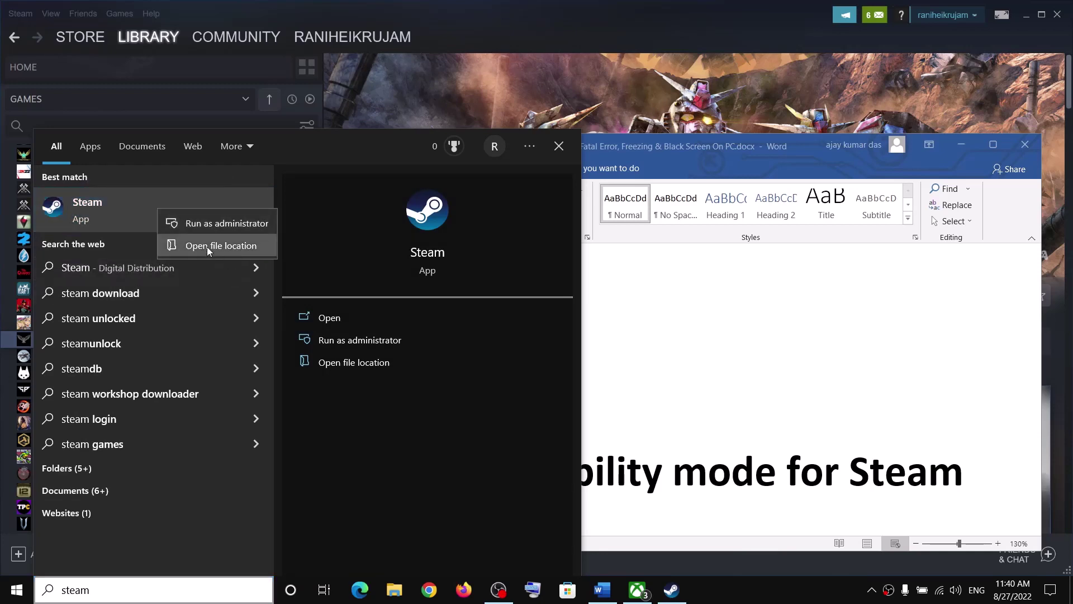
{"action": "left_click", "coordinate": [227, 243]}
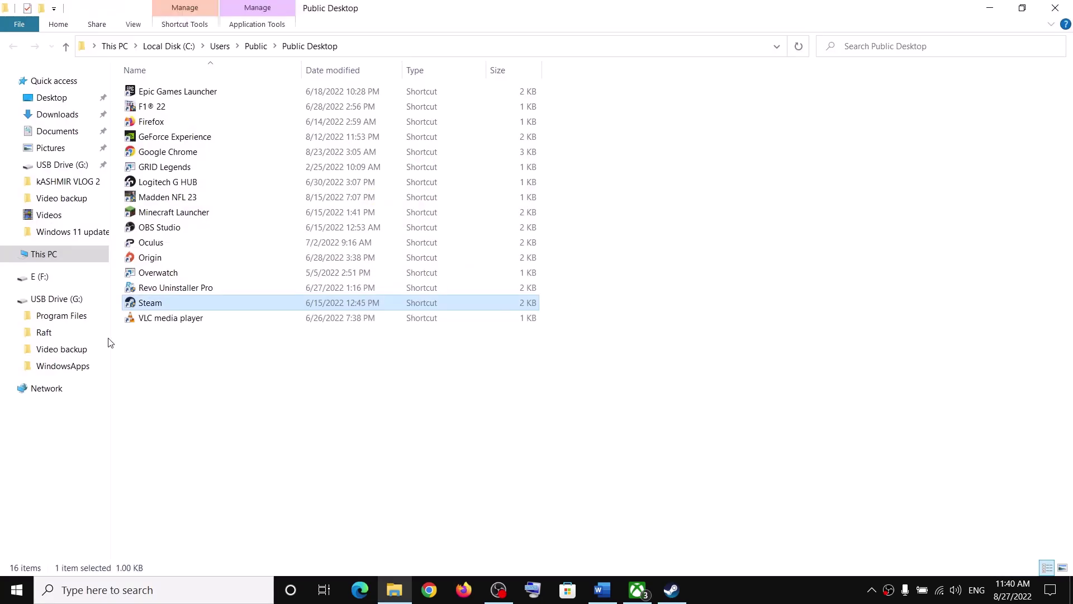
Uncheck compatibility mode in the Steam shortcut's properties, save with OK, and minimise Explorer
{"action": "right_click", "coordinate": [148, 303]}
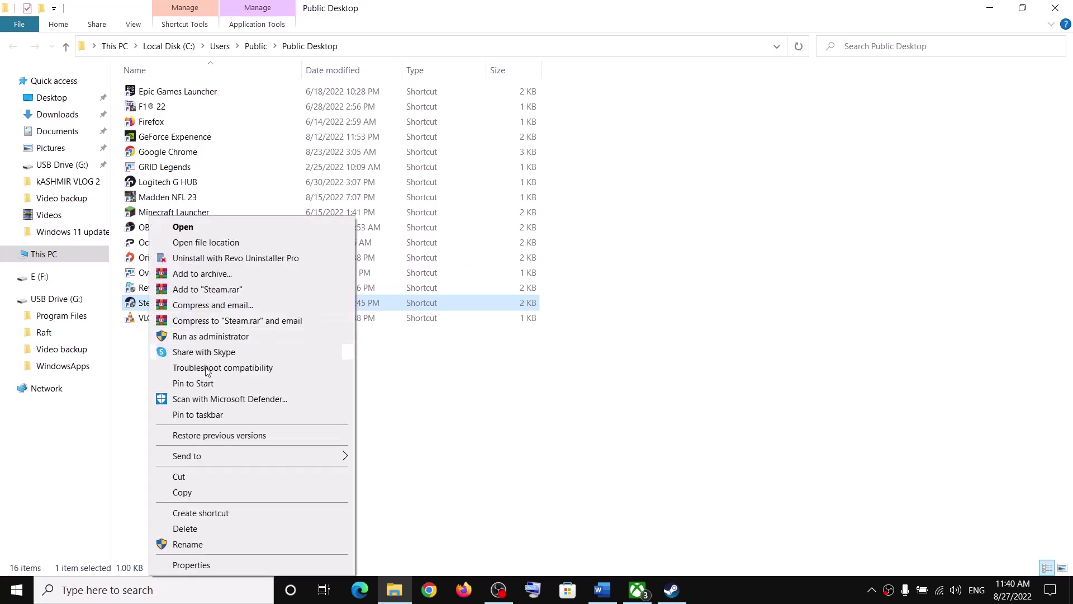
{"action": "left_click", "coordinate": [203, 569]}
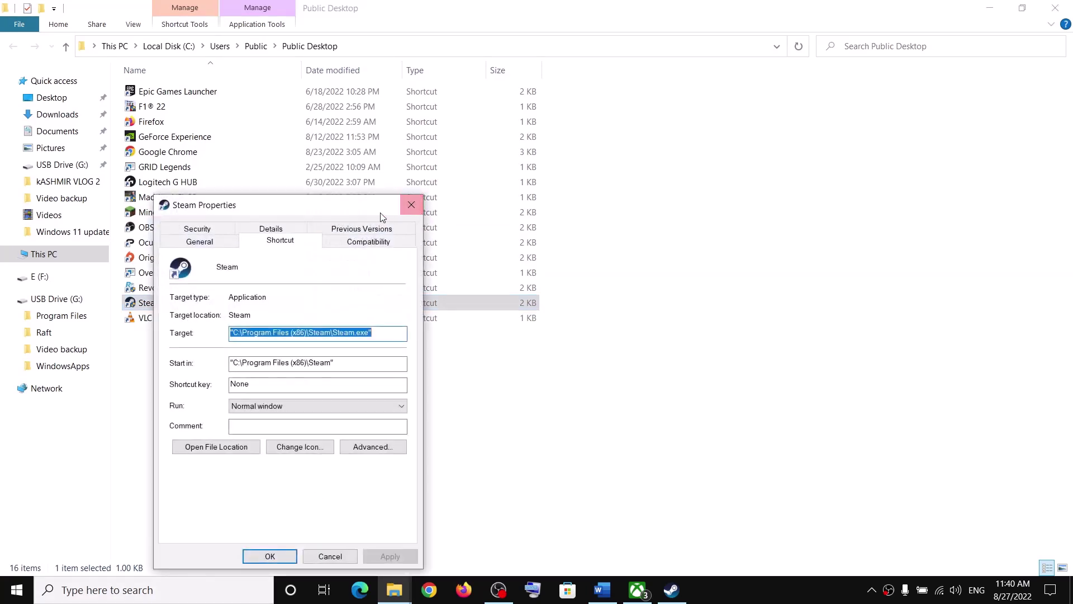
{"action": "left_click_drag", "start_coordinate": [336, 203], "coordinate": [588, 147]}
{"action": "left_click", "coordinate": [642, 182]}
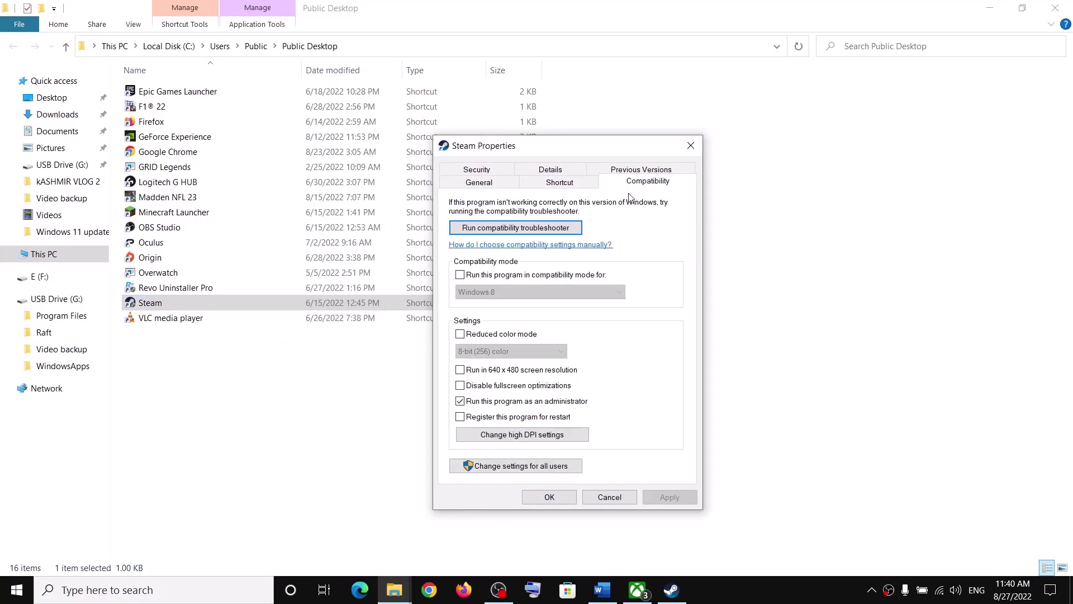
{"action": "left_click", "coordinate": [460, 275]}
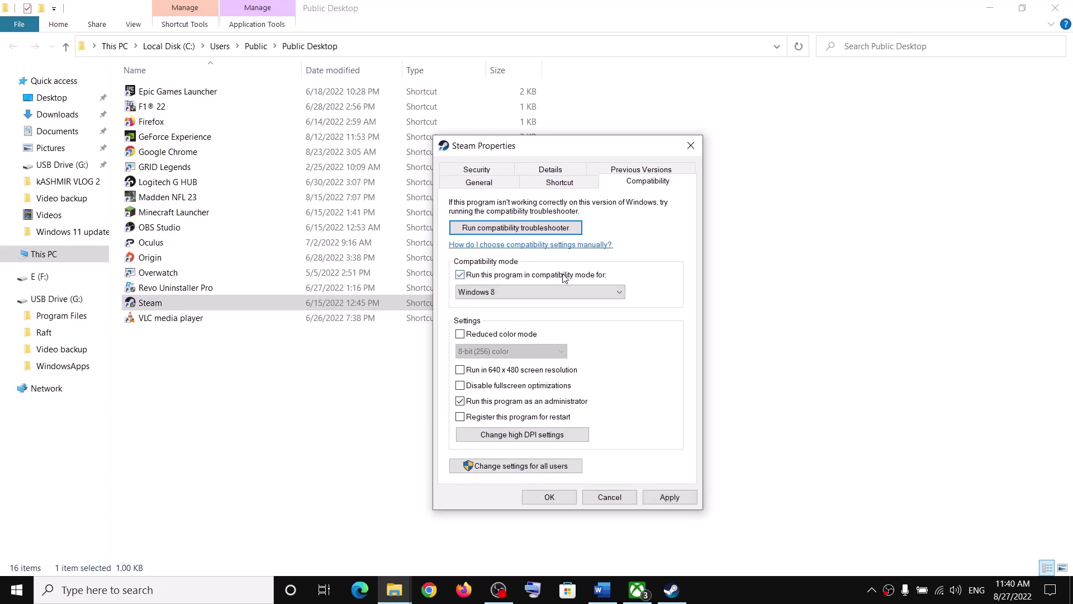
{"action": "left_click", "coordinate": [460, 277]}
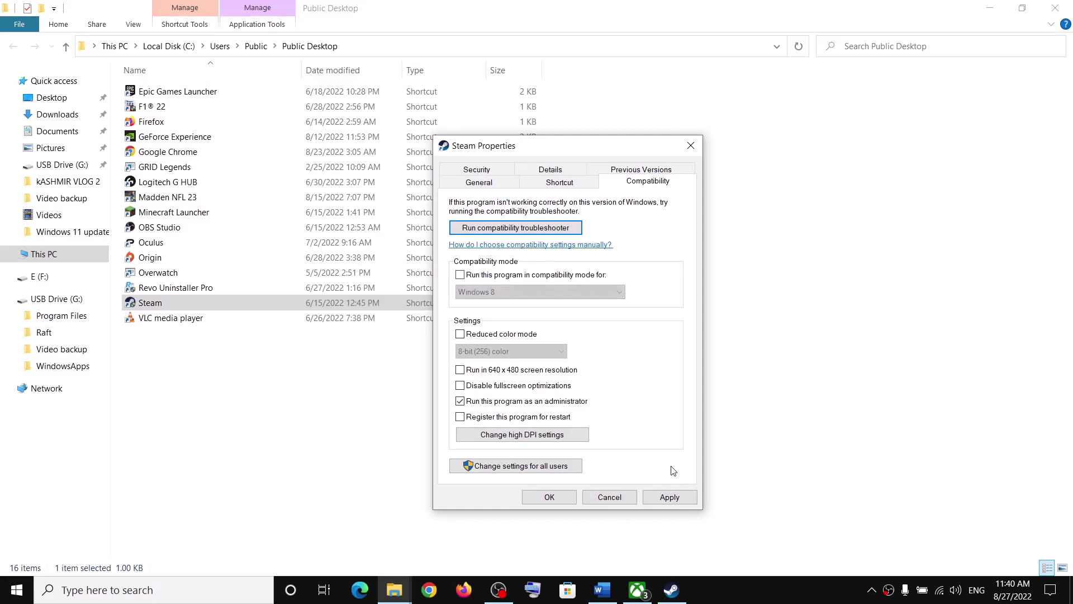
{"action": "left_click", "coordinate": [550, 497]}
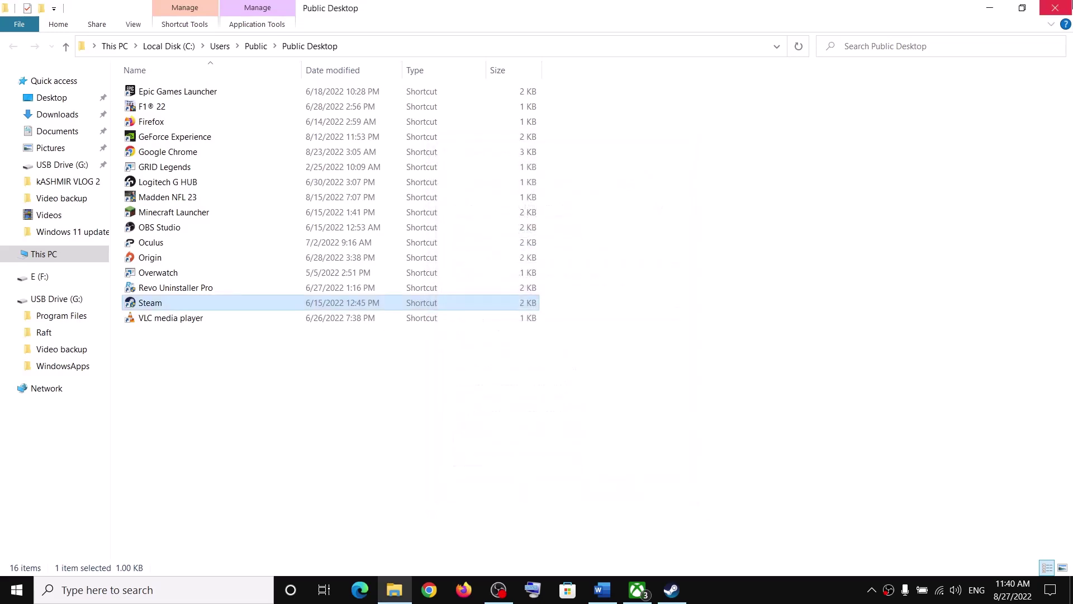
{"action": "left_click", "coordinate": [990, 8]}
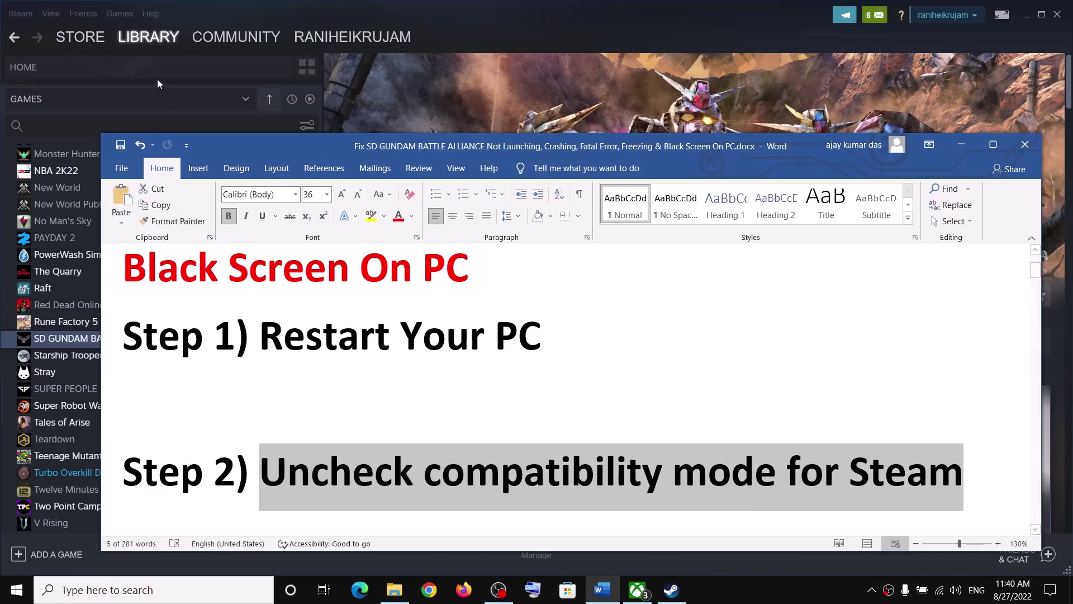
Check the Steam client menu, then highlight the guide's Verify the game files step
{"action": "left_click", "coordinate": [29, 11]}
{"action": "left_click", "coordinate": [22, 14]}
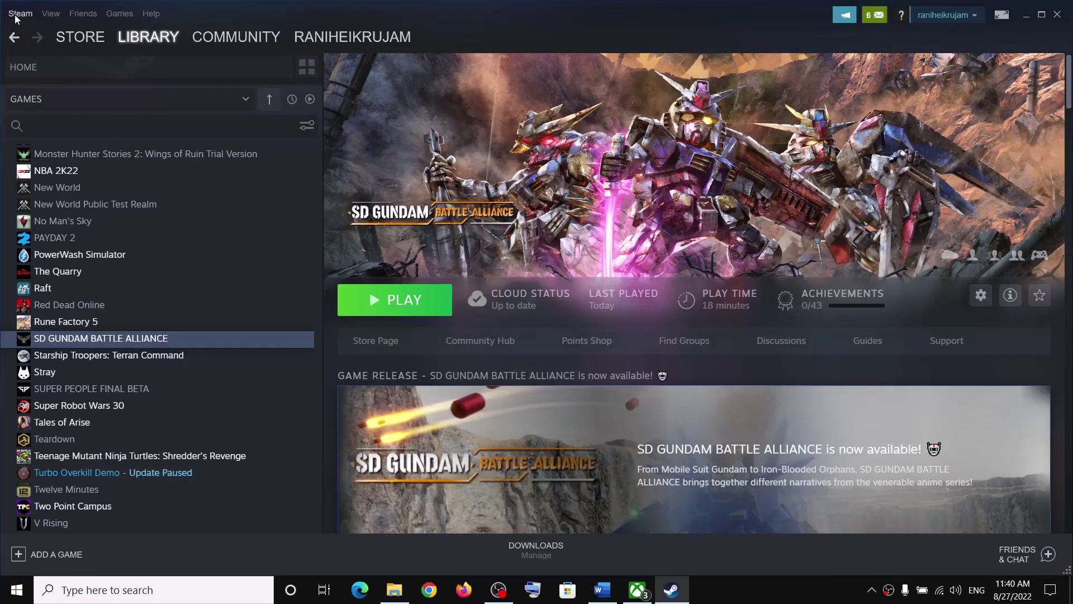
{"action": "left_click", "coordinate": [17, 15]}
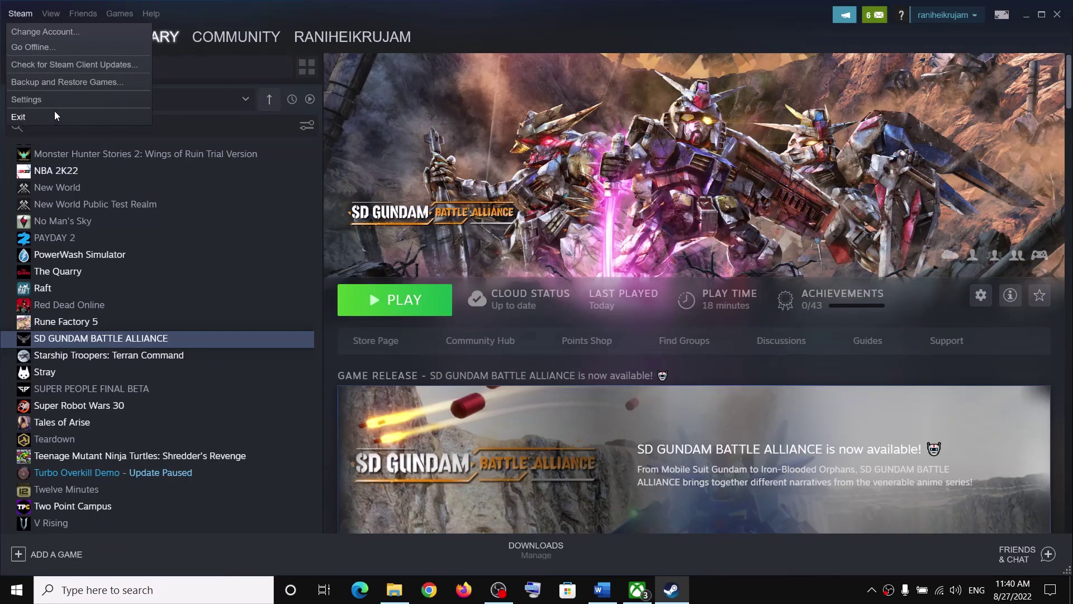
{"action": "left_click", "coordinate": [563, 18]}
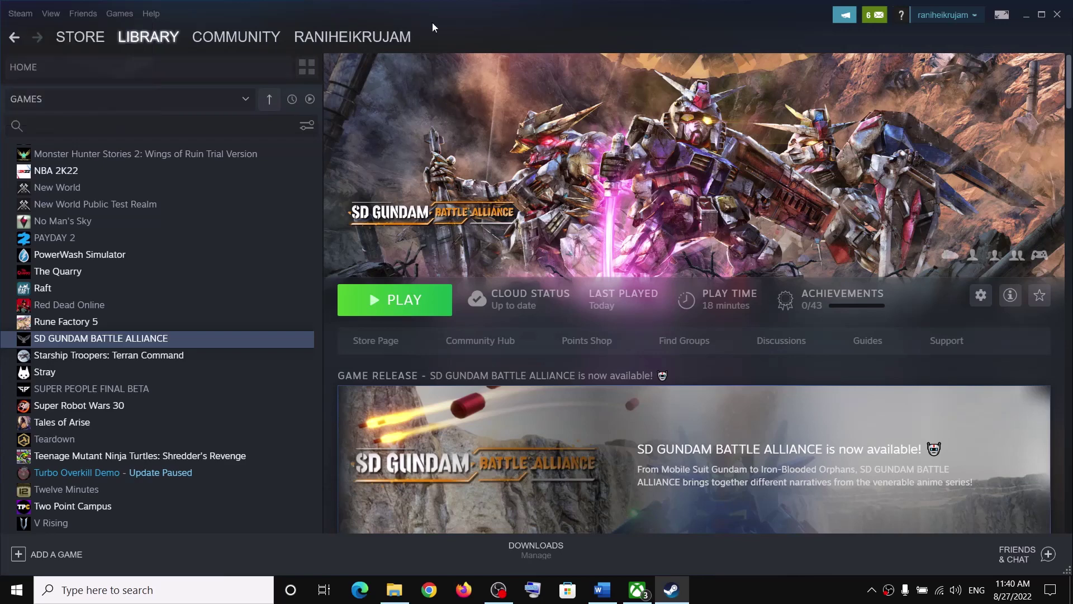
{"action": "left_click", "coordinate": [602, 590]}
{"action": "scroll", "coordinate": [354, 398], "scroll_direction": "down", "scroll_amount": 2}
{"action": "left_click_drag", "start_coordinate": [260, 434], "coordinate": [671, 435]}
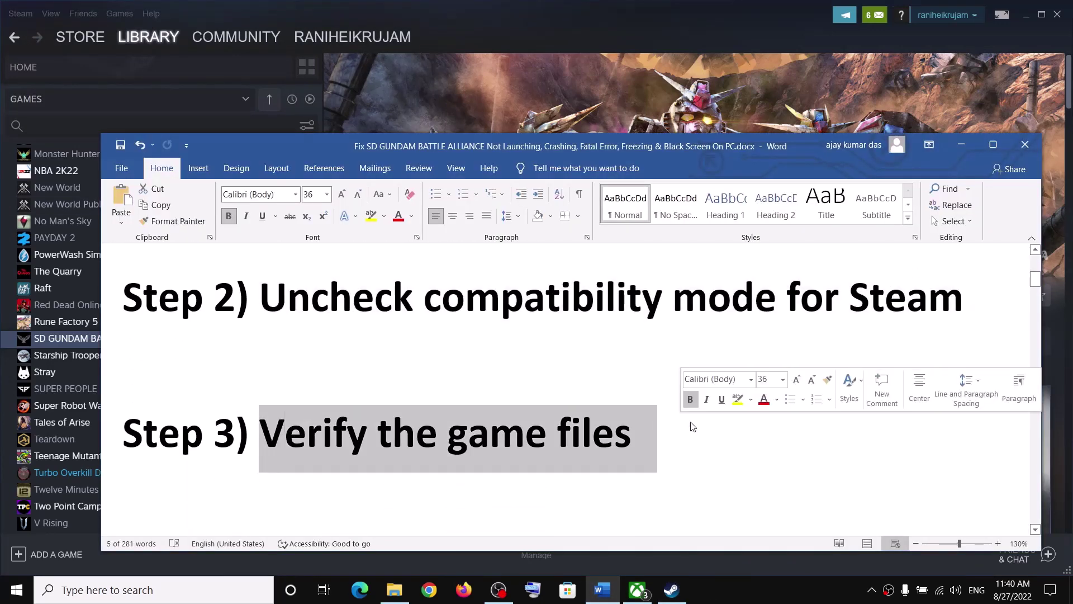
View SD GUNDAM BATTLE ALLIANCE's Local Files properties in Steam, close them, and scroll the guide to Step 4
{"action": "left_click", "coordinate": [961, 146]}
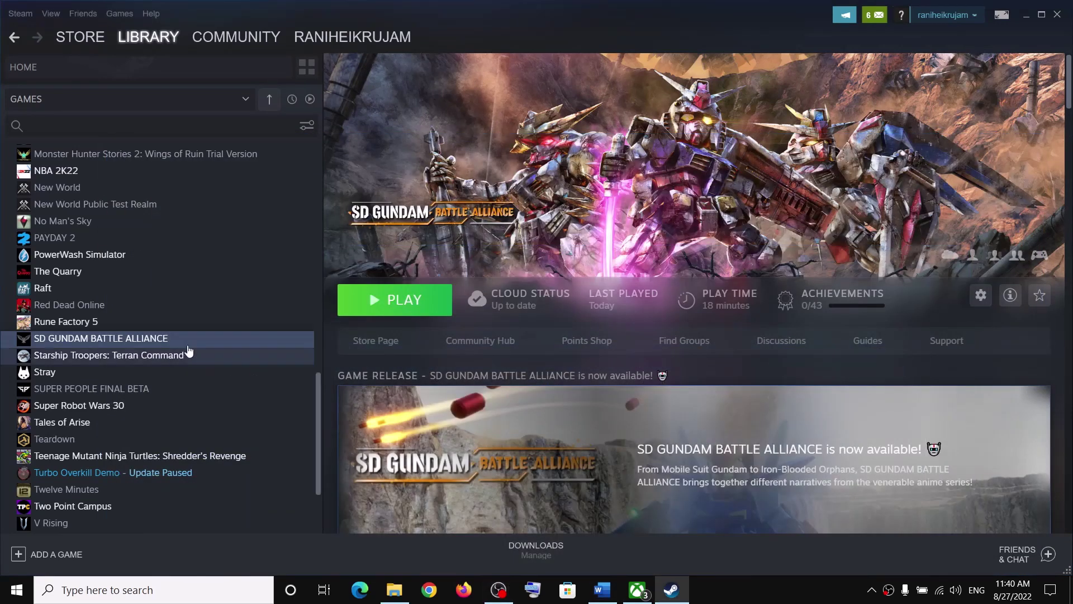
{"action": "right_click", "coordinate": [140, 341]}
{"action": "left_click", "coordinate": [172, 425]}
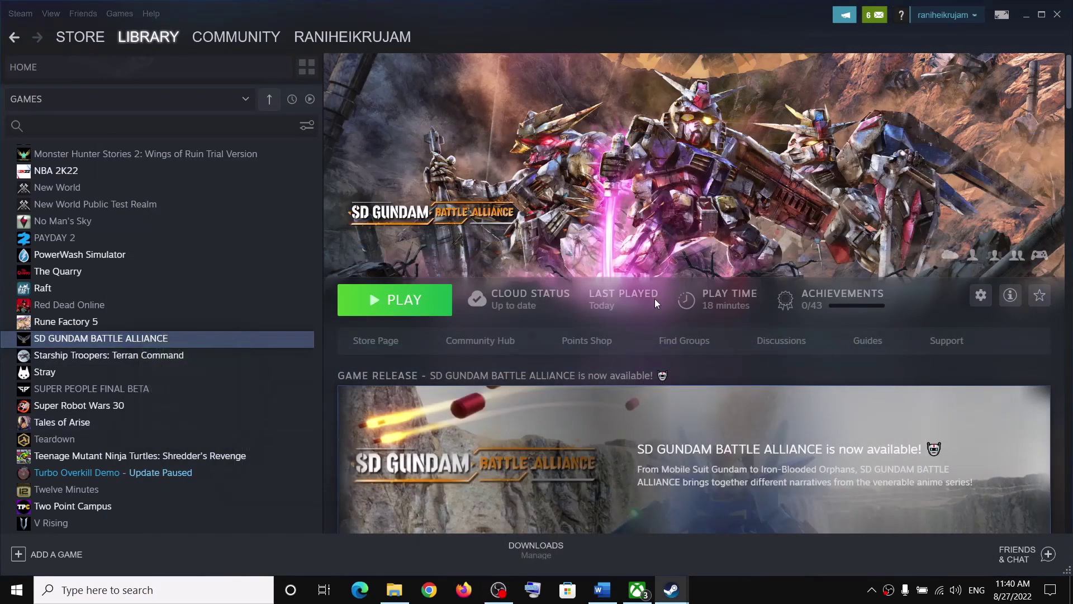
{"action": "left_click", "coordinate": [349, 250]}
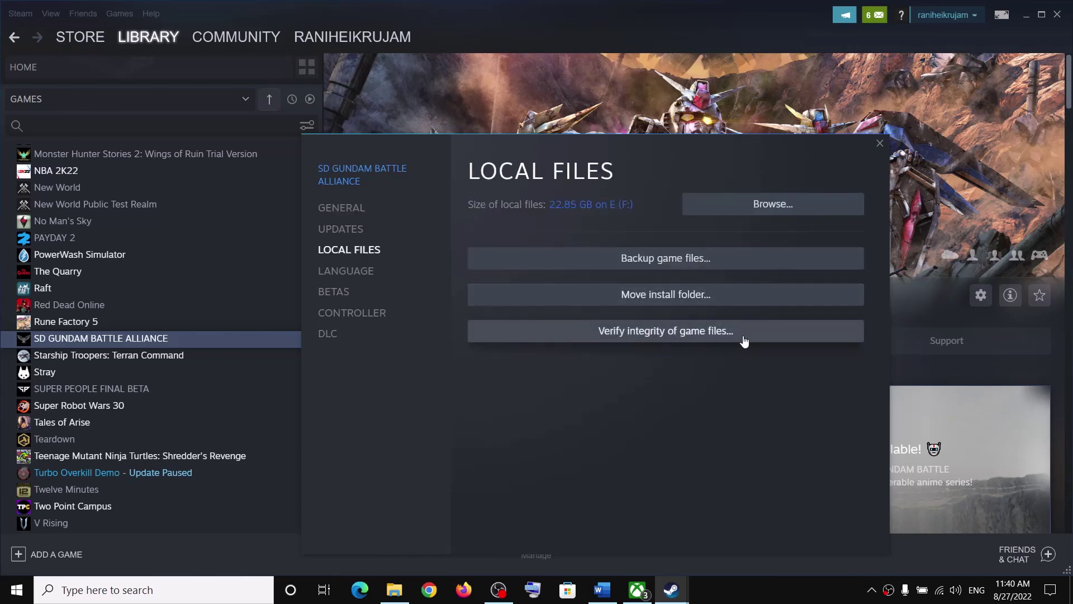
{"action": "left_click", "coordinate": [880, 143]}
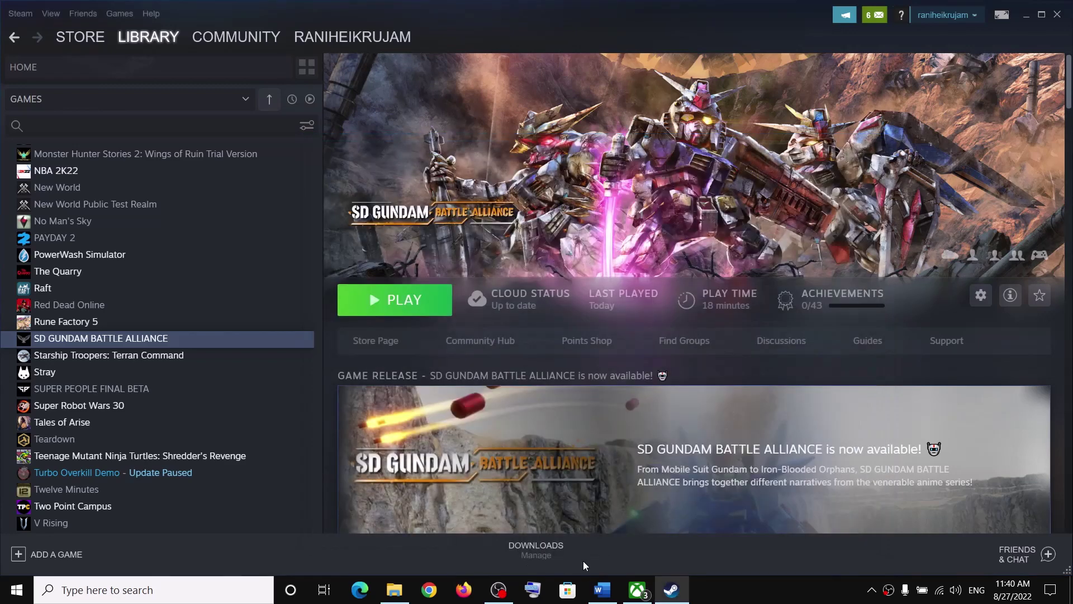
{"action": "left_click", "coordinate": [601, 590]}
{"action": "scroll", "coordinate": [483, 405], "scroll_direction": "down", "scroll_amount": 5}
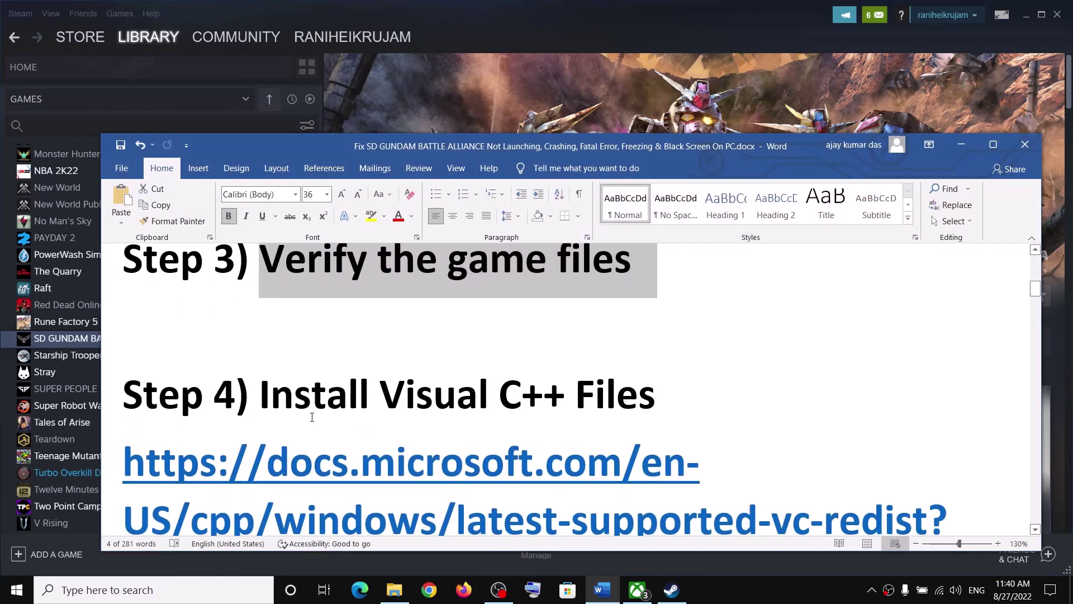
Open the Step 4 link to Microsoft's Visual C++ Redistributable downloads page in Chrome, marking the X86 row
{"action": "scroll", "coordinate": [483, 405], "scroll_direction": "down", "scroll_amount": 1}
{"action": "triple_click", "coordinate": [484, 392]}
{"action": "key", "text": "ctrl+c"}
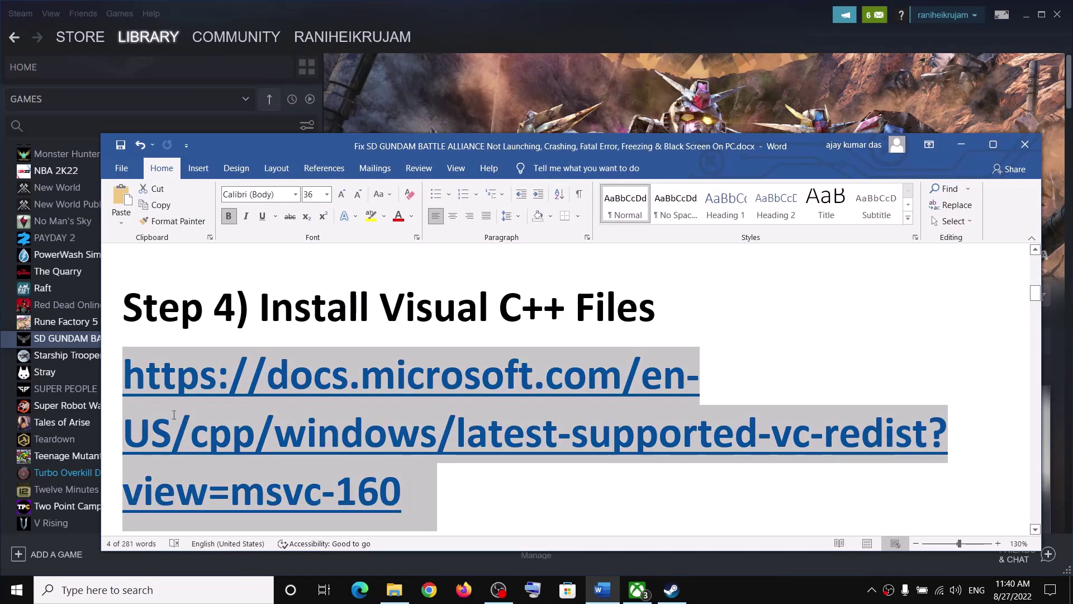
{"action": "left_click", "coordinate": [429, 589]}
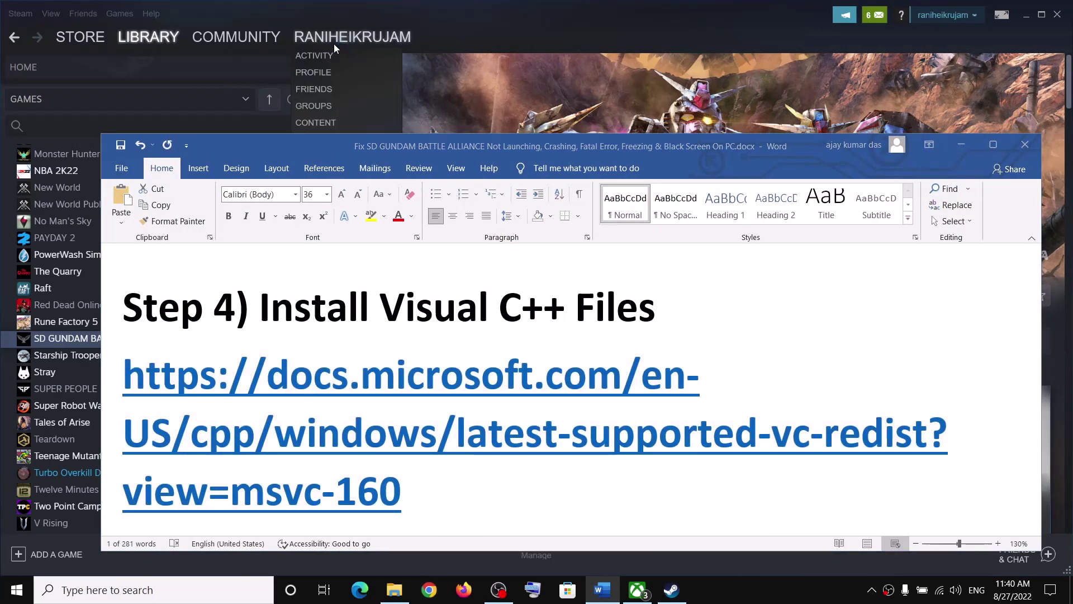
{"action": "key", "text": "ctrl+v"}
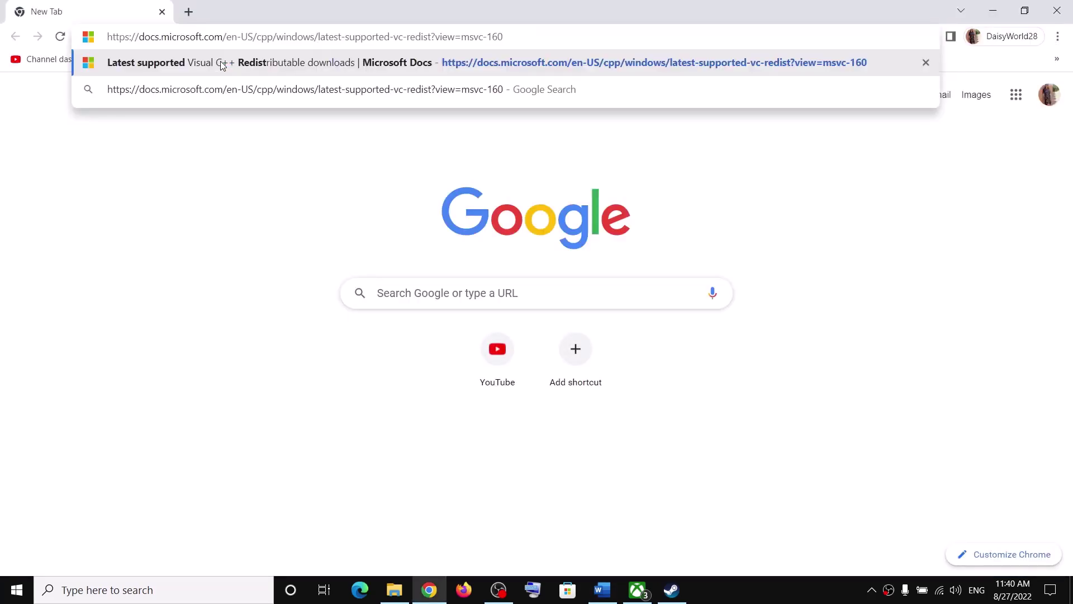
{"action": "left_click", "coordinate": [222, 65]}
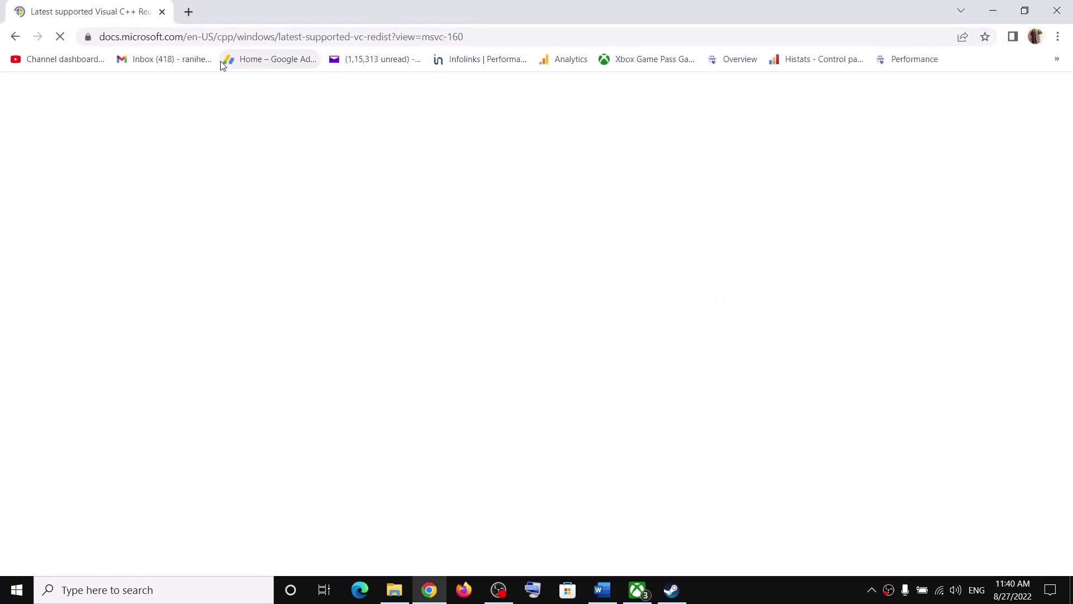
{"action": "scroll", "coordinate": [365, 218], "scroll_direction": "down", "scroll_amount": 5}
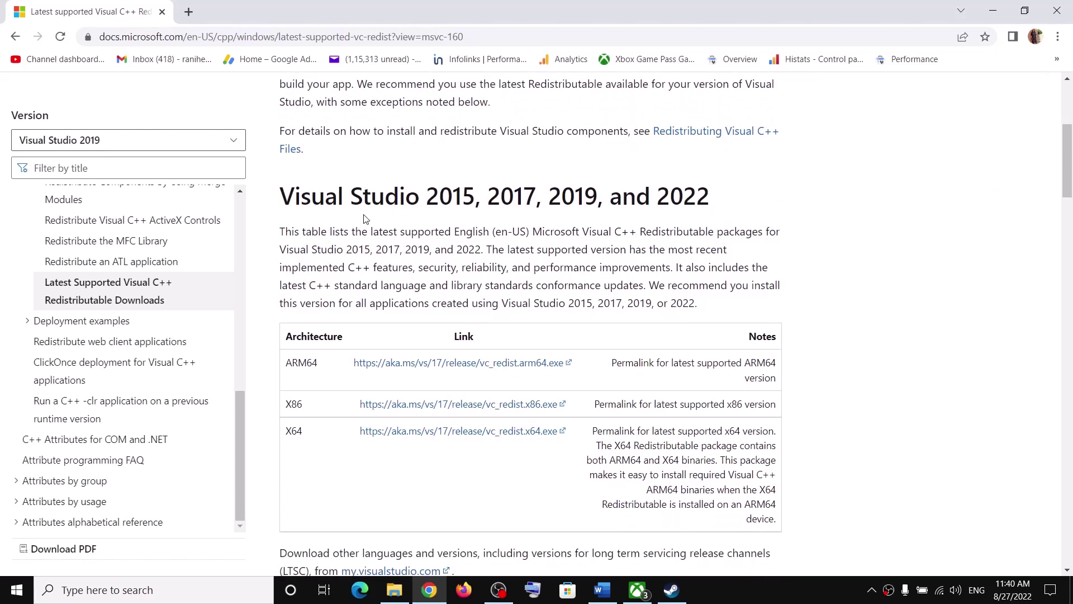
{"action": "left_click_drag", "start_coordinate": [356, 199], "coordinate": [739, 200]}
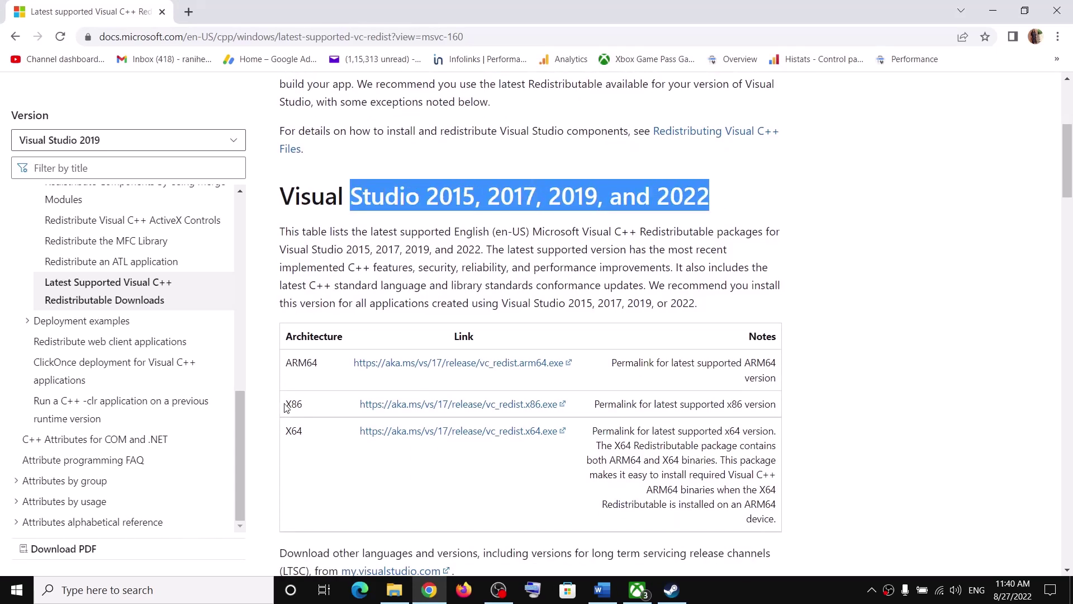
{"action": "left_click_drag", "start_coordinate": [285, 407], "coordinate": [330, 436]}
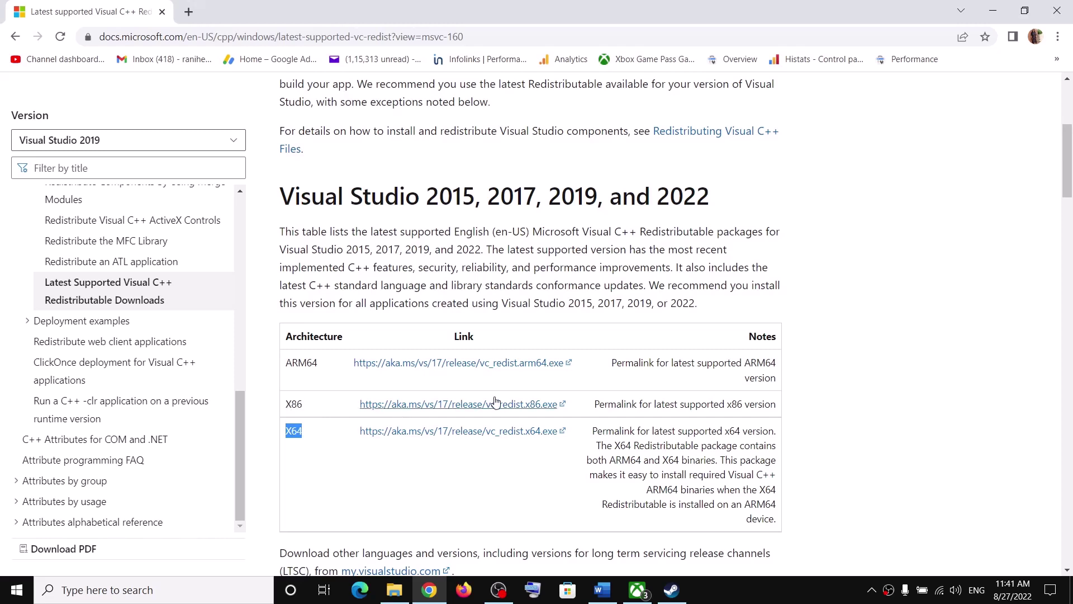
Download the x86 VC_redist installer and run its Repair
{"action": "left_click", "coordinate": [460, 412]}
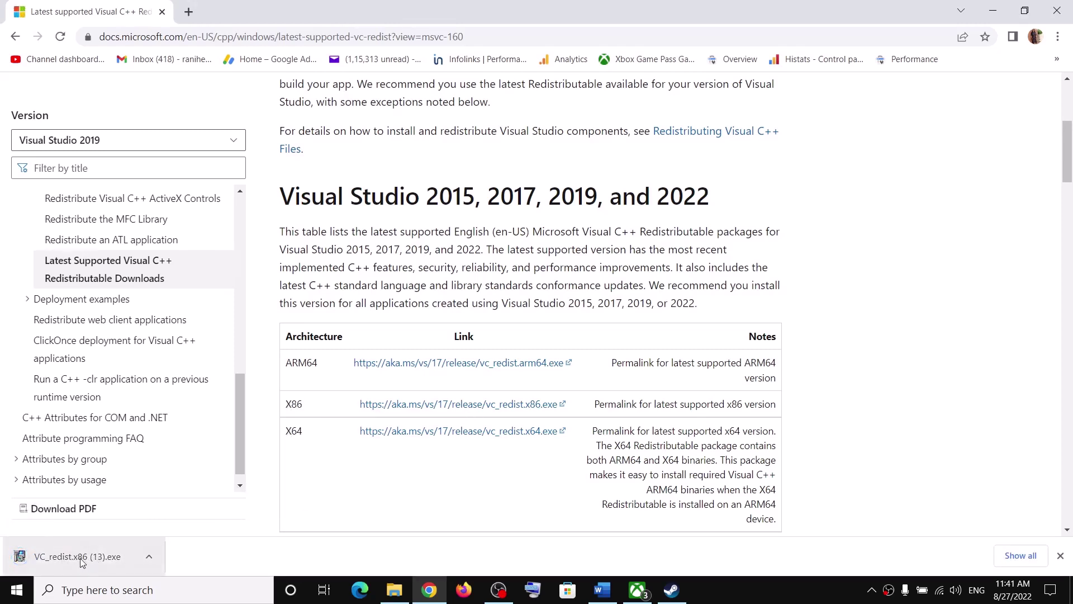
{"action": "left_click", "coordinate": [81, 561]}
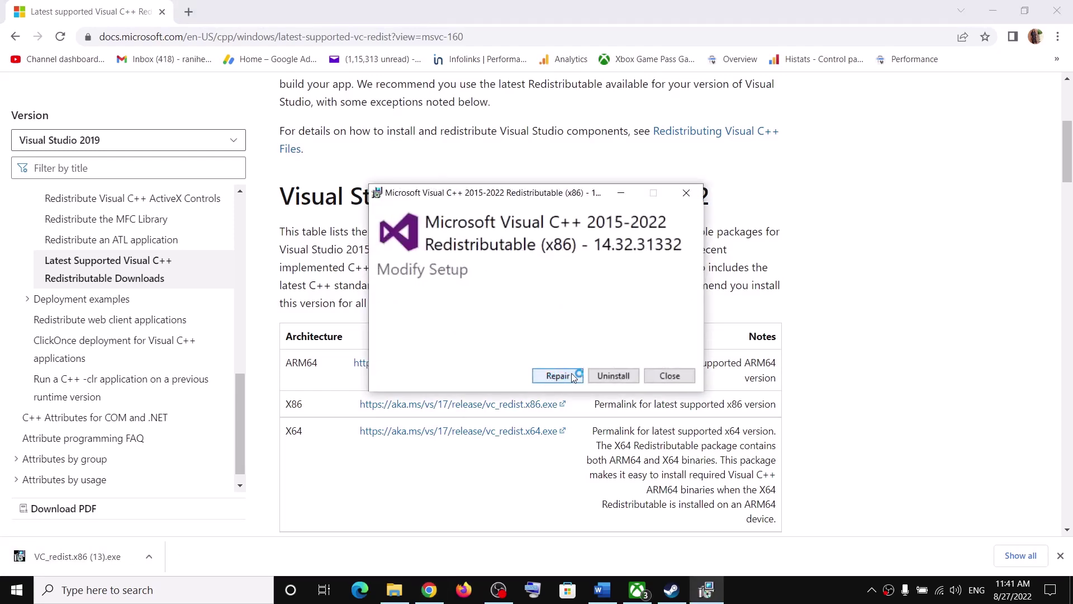
{"action": "left_click", "coordinate": [558, 377]}
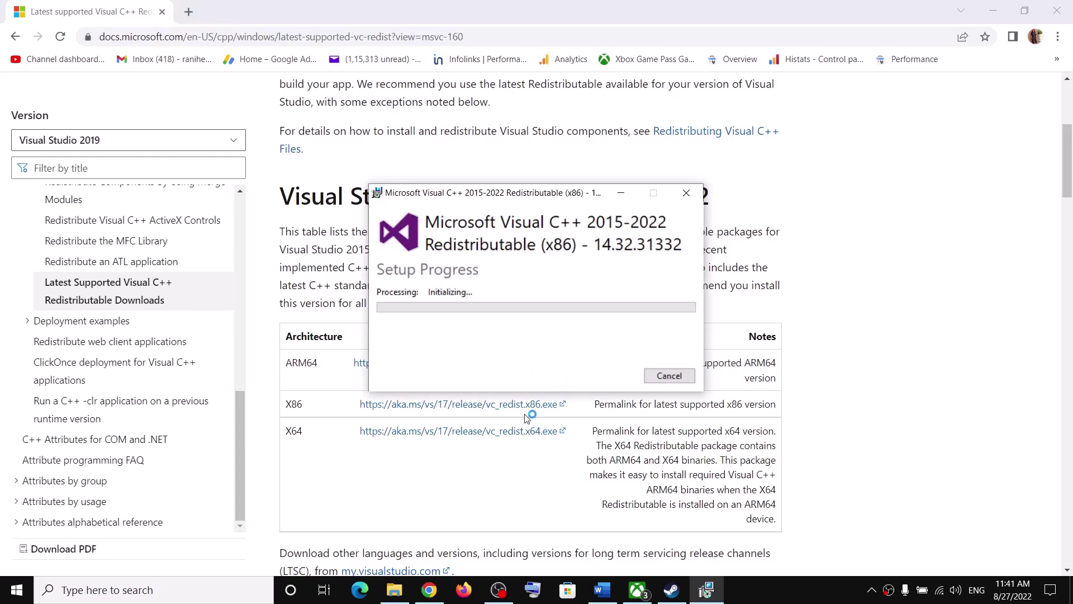
Download and repair the x64 VC_redist, waiting until both installers report Setup Successful
{"action": "left_click", "coordinate": [399, 438]}
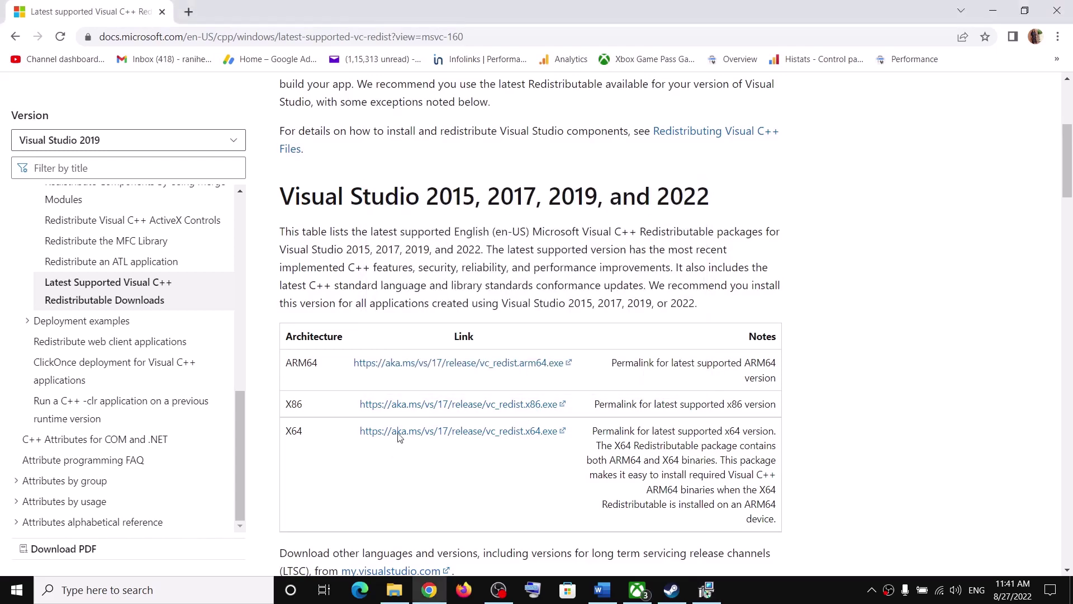
{"action": "left_click", "coordinate": [398, 435]}
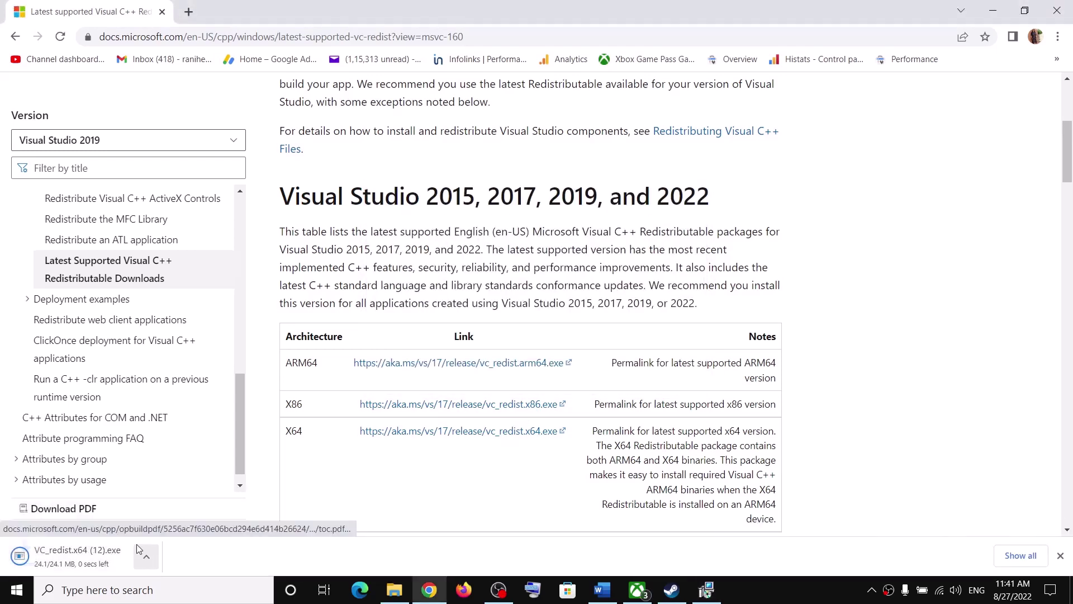
{"action": "left_click", "coordinate": [57, 561]}
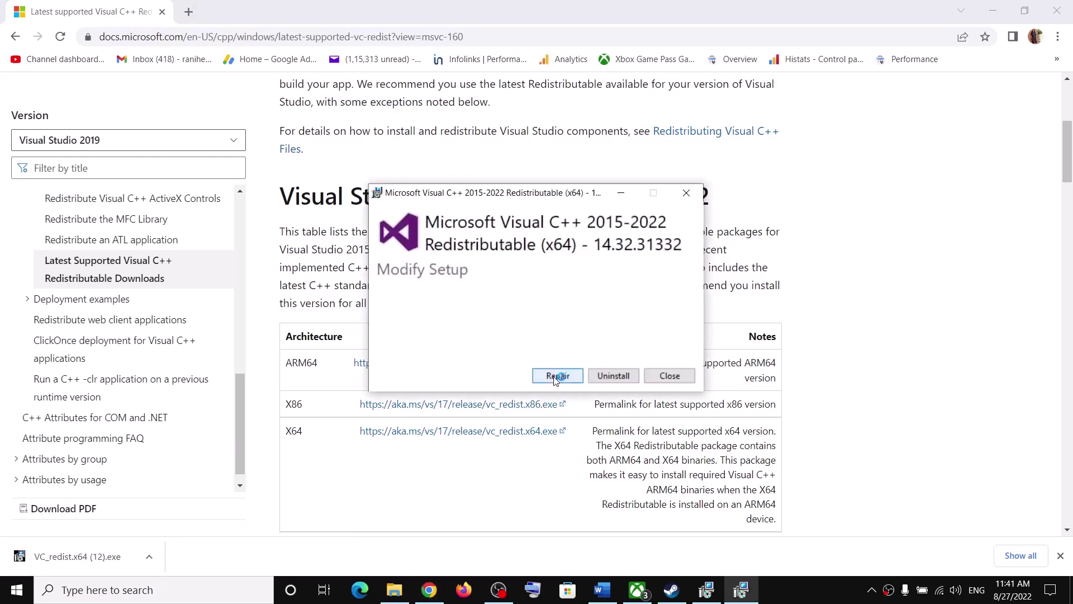
{"action": "left_click", "coordinate": [557, 375]}
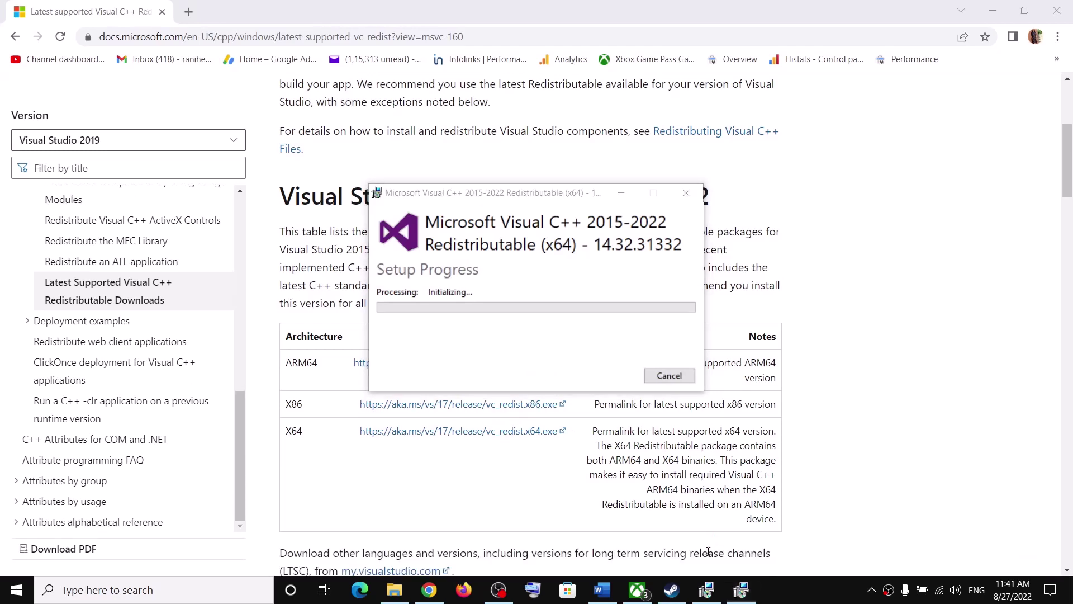
{"action": "left_click_drag", "start_coordinate": [550, 193], "coordinate": [335, 211]}
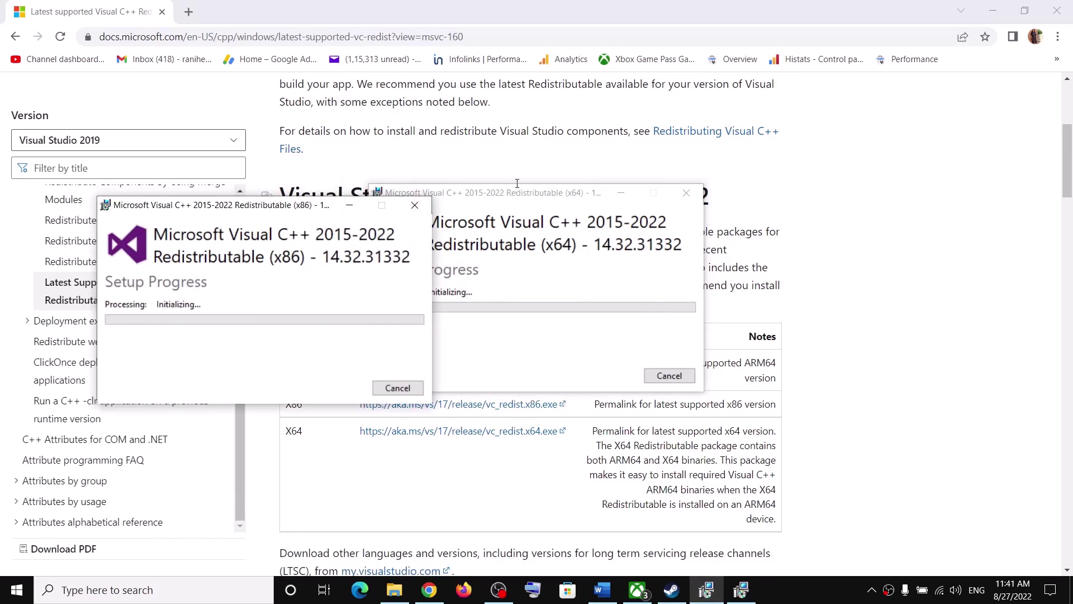
{"action": "left_click_drag", "start_coordinate": [518, 190], "coordinate": [645, 211]}
{"action": "left_click", "coordinate": [249, 211]}
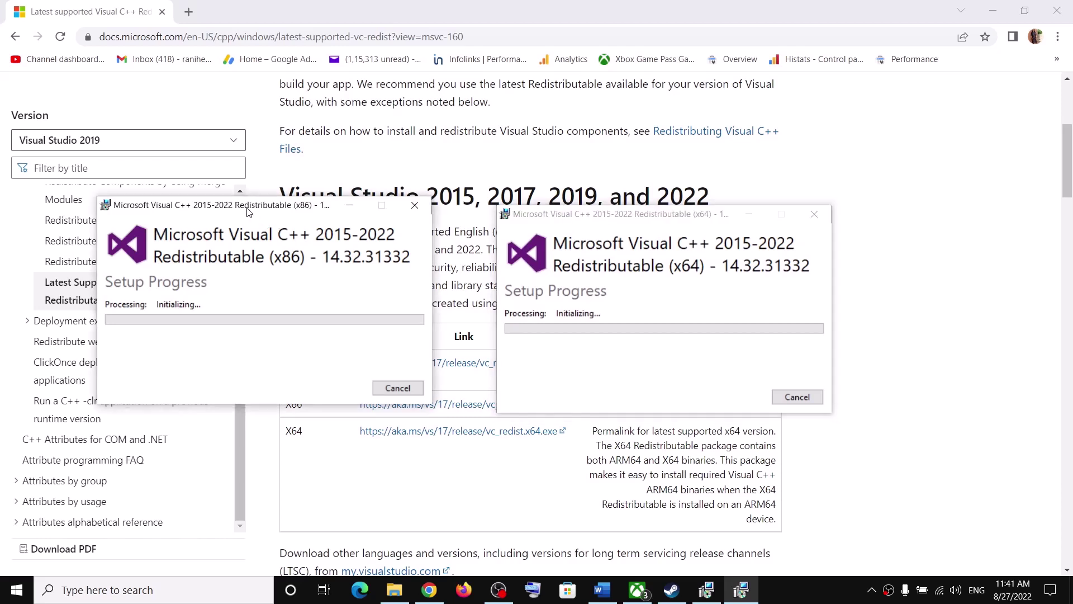
{"action": "left_click_drag", "start_coordinate": [249, 211], "coordinate": [296, 219]}
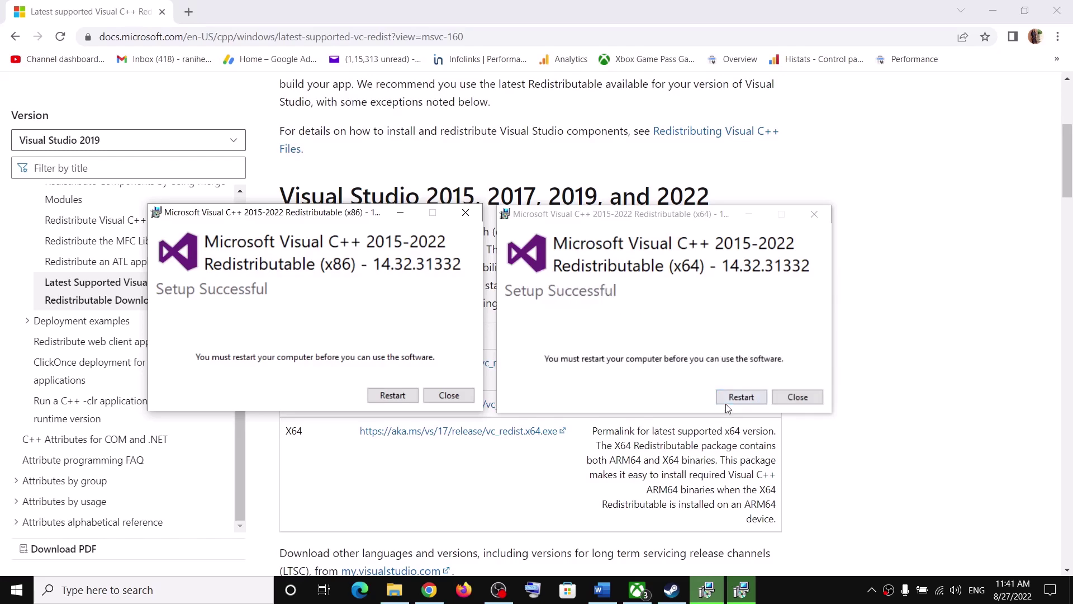
{"action": "left_click", "coordinate": [935, 368]}
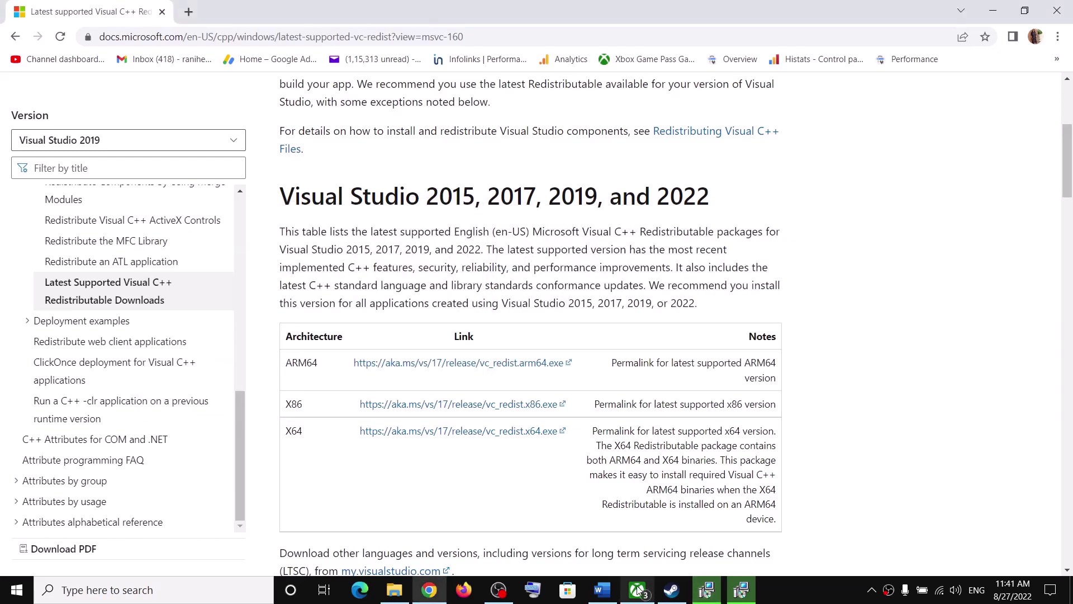
Scroll the Word guide to Step 5 and mark its heading
{"action": "left_click", "coordinate": [602, 590]}
{"action": "scroll", "coordinate": [398, 448], "scroll_direction": "down", "scroll_amount": 3}
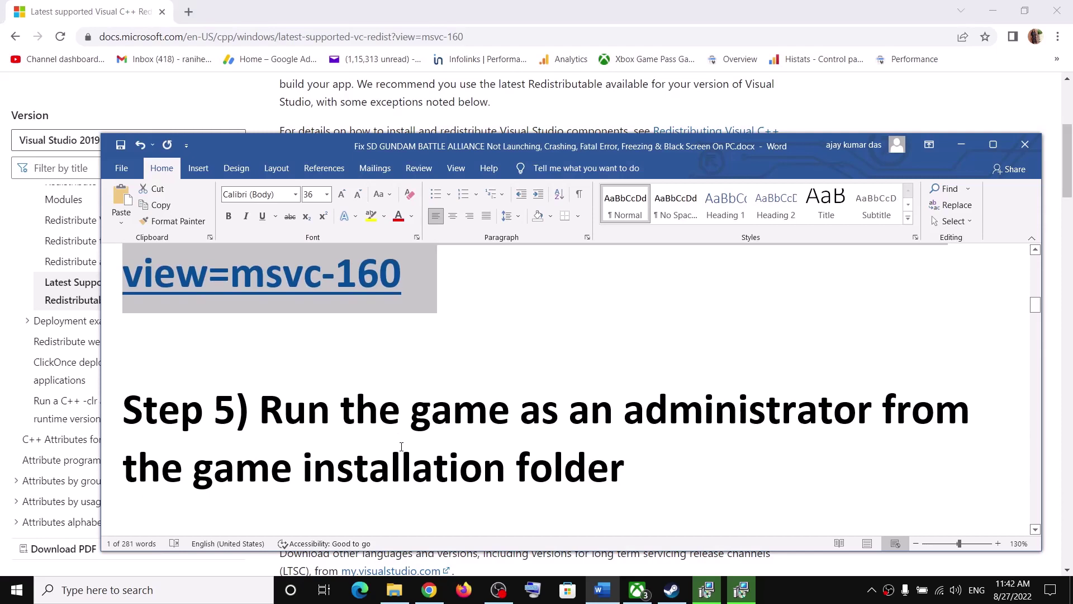
{"action": "scroll", "coordinate": [736, 401], "scroll_direction": "down", "scroll_amount": 1}
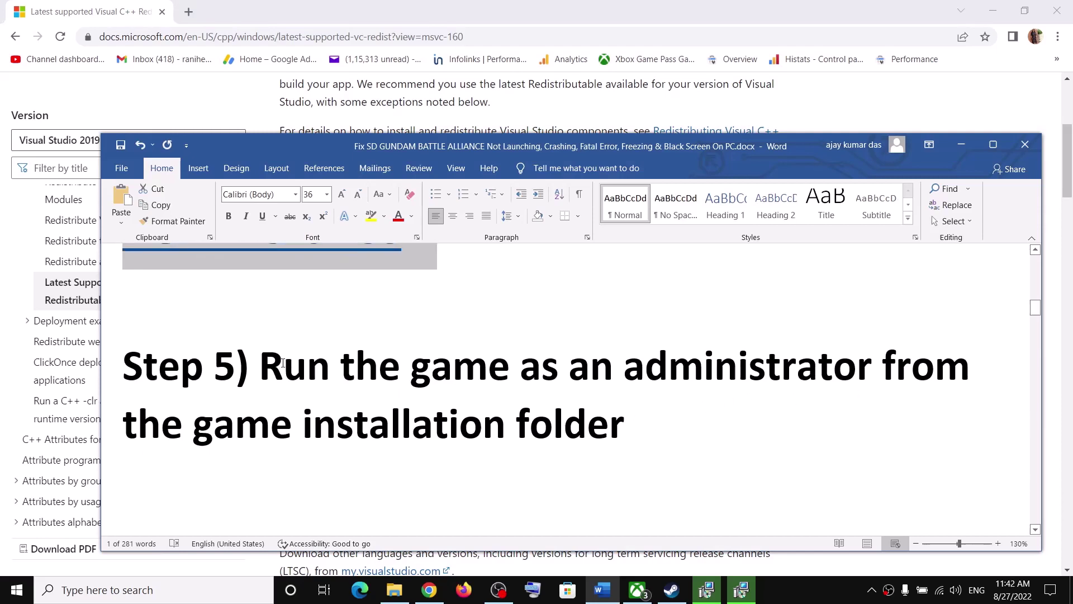
{"action": "left_click_drag", "start_coordinate": [283, 363], "coordinate": [624, 425]}
Open SD GUNDAM BATTLE ALLIANCE's installation folder via Steam's Manage > Browse local files
{"action": "left_click", "coordinate": [671, 590]}
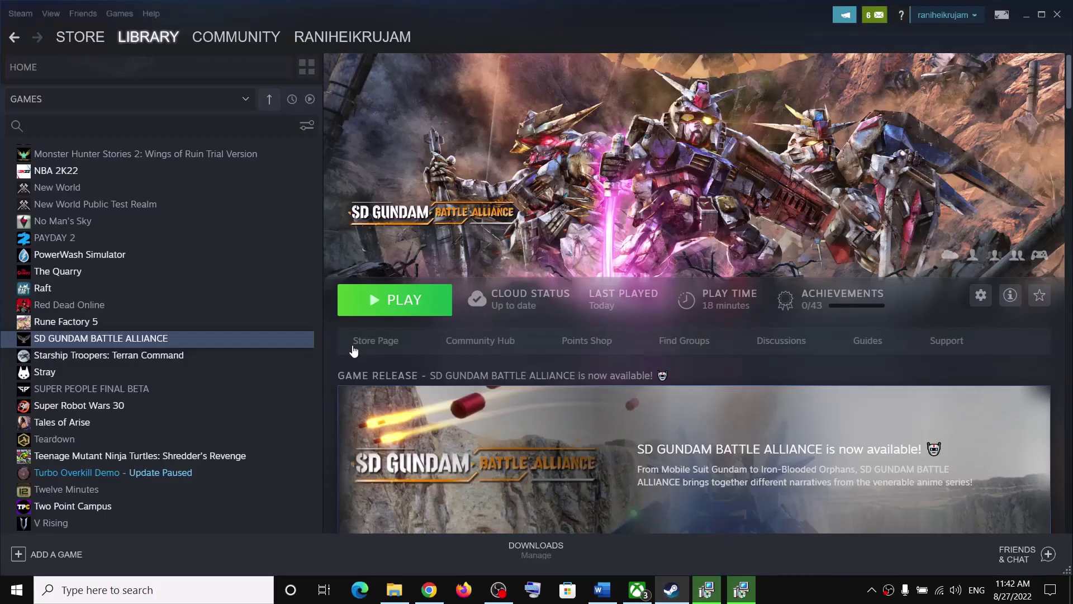
{"action": "right_click", "coordinate": [130, 343]}
{"action": "mouse_move", "coordinate": [180, 415]}
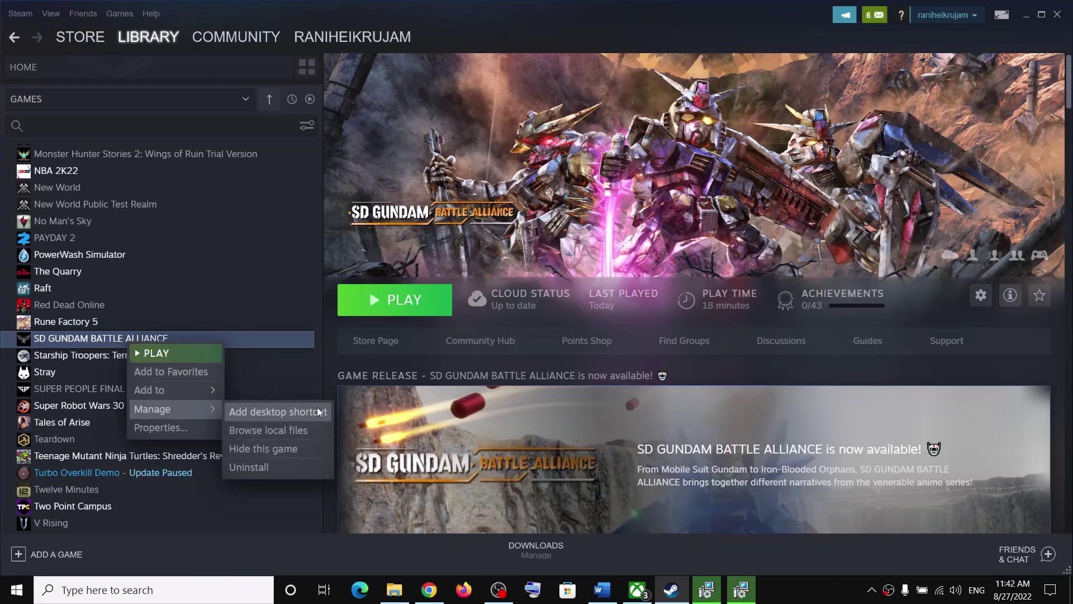
{"action": "left_click", "coordinate": [277, 431]}
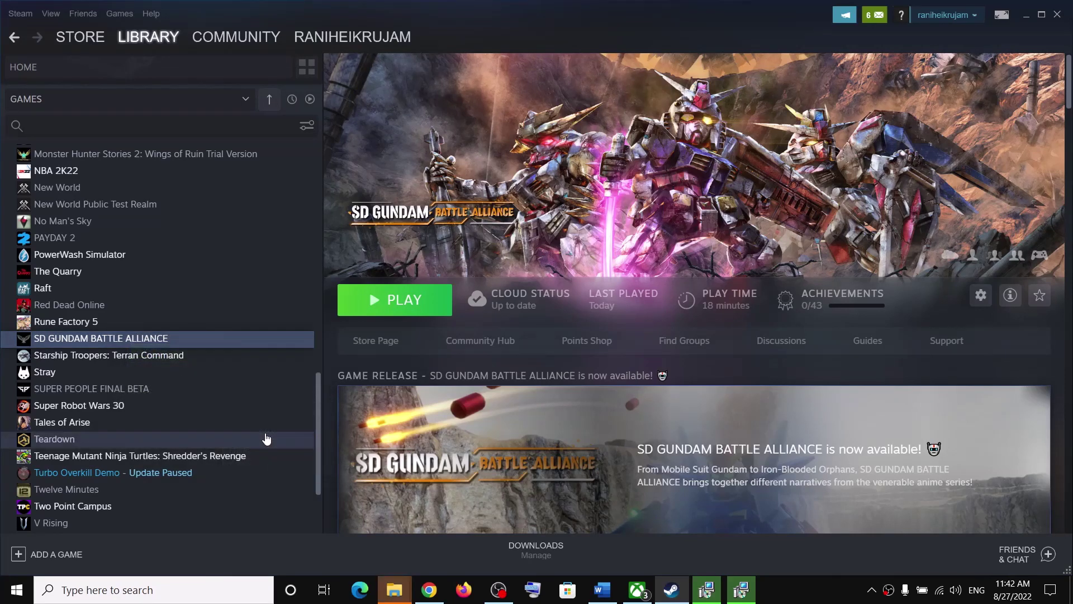
Set SDGundamBA.exe to run as administrator in its Compatibility properties
{"action": "mouse_move", "coordinate": [394, 588]}
{"action": "left_click", "coordinate": [499, 531]}
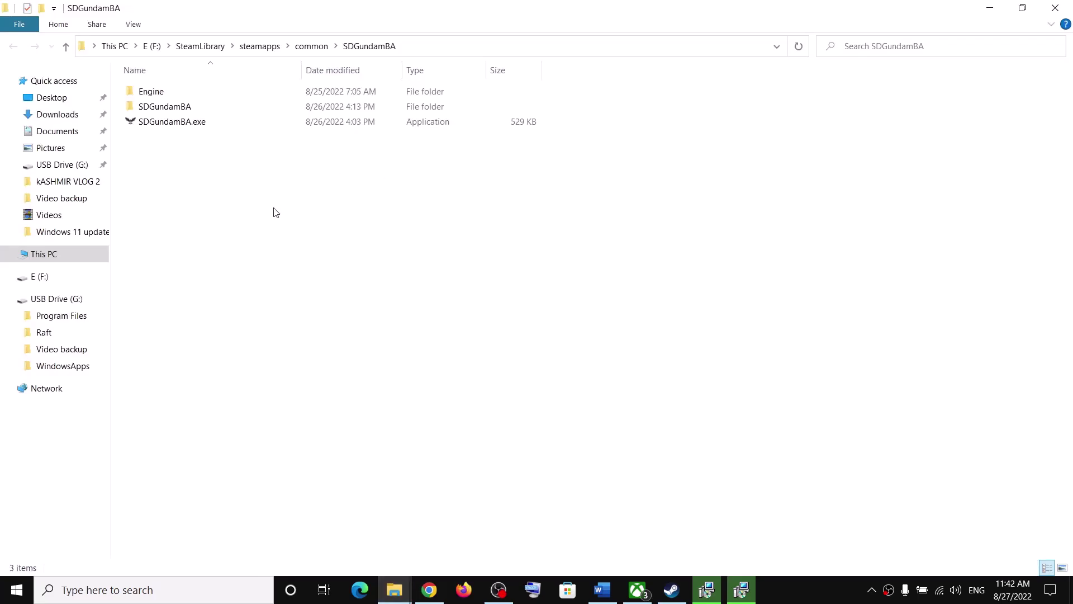
{"action": "left_click", "coordinate": [161, 127]}
{"action": "key", "text": "shift+F10"}
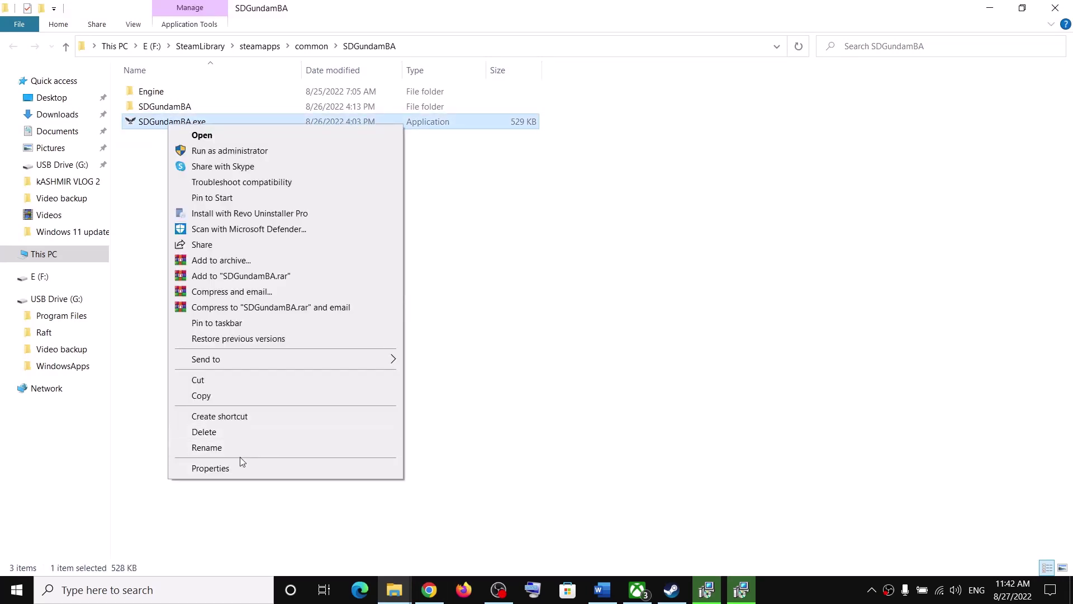
{"action": "left_click", "coordinate": [237, 467]}
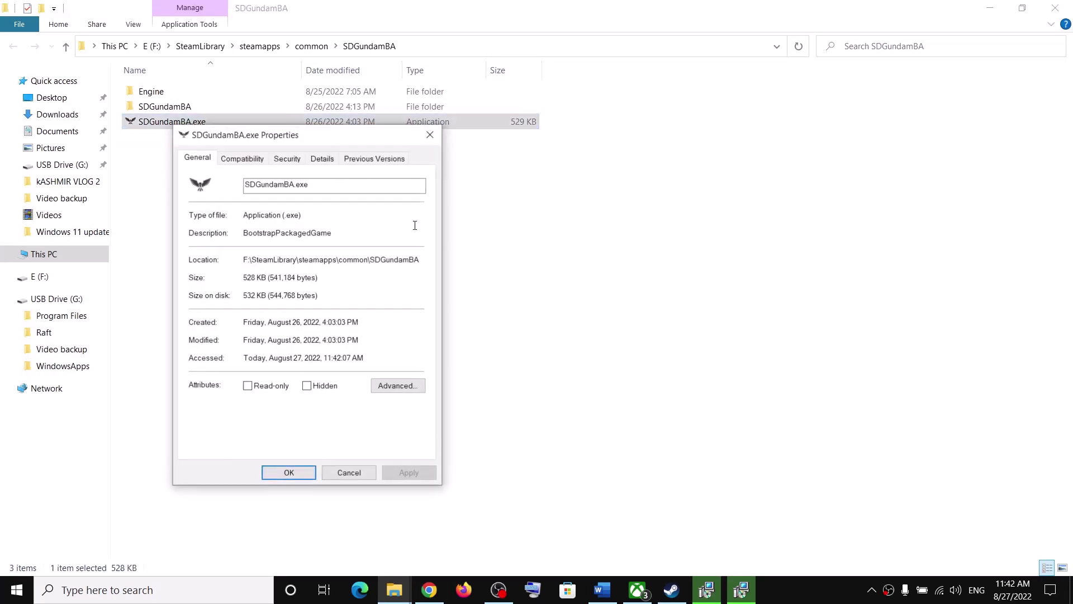
{"action": "left_click", "coordinate": [252, 161]}
{"action": "left_click", "coordinate": [227, 378]}
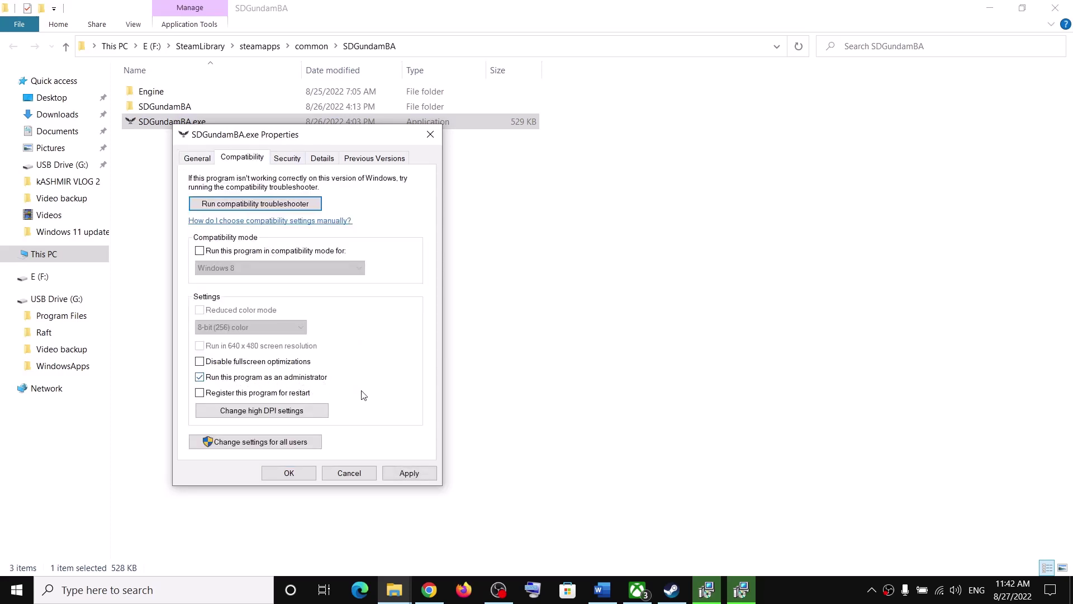
{"action": "left_click", "coordinate": [409, 473]}
{"action": "left_click", "coordinate": [288, 473]}
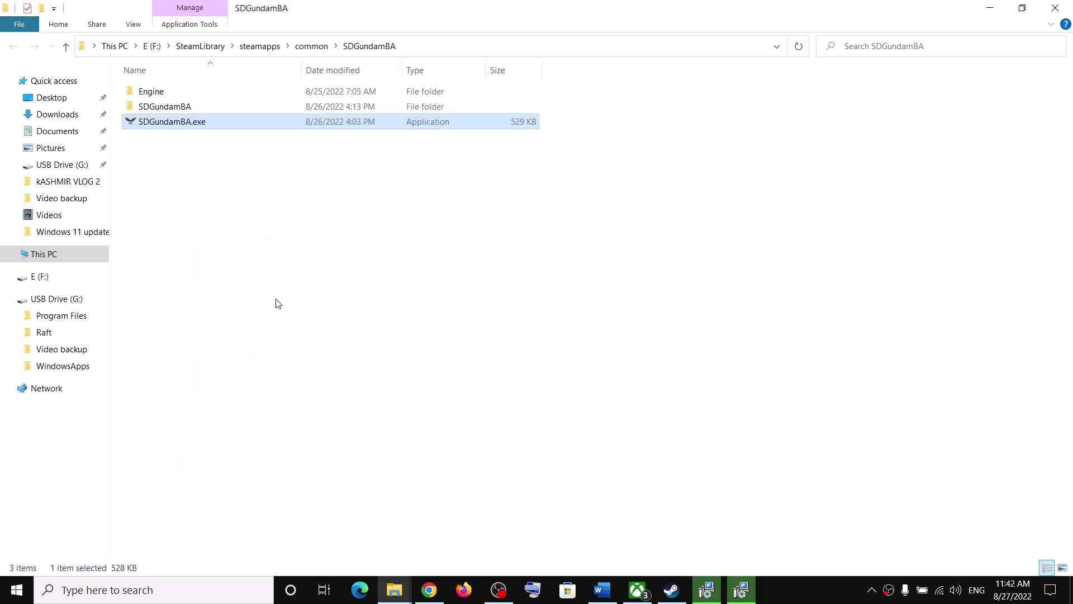
Navigate into the game's SDGundamBA\Binaries\Win64 folder
{"action": "double_click", "coordinate": [168, 107]}
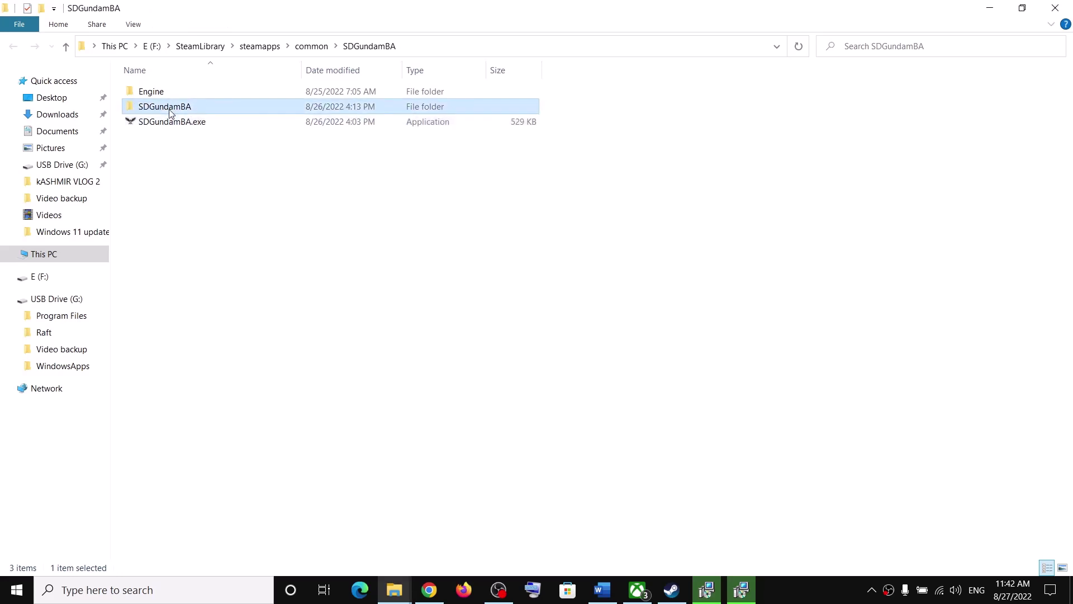
{"action": "double_click", "coordinate": [154, 93]}
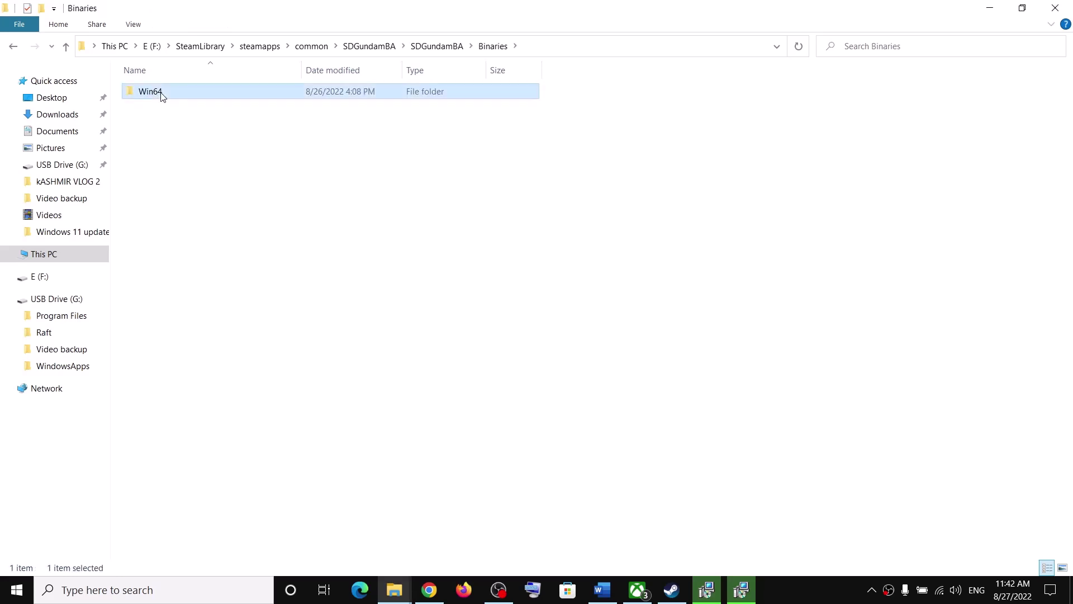
{"action": "double_click", "coordinate": [154, 94]}
{"action": "left_click", "coordinate": [65, 46]}
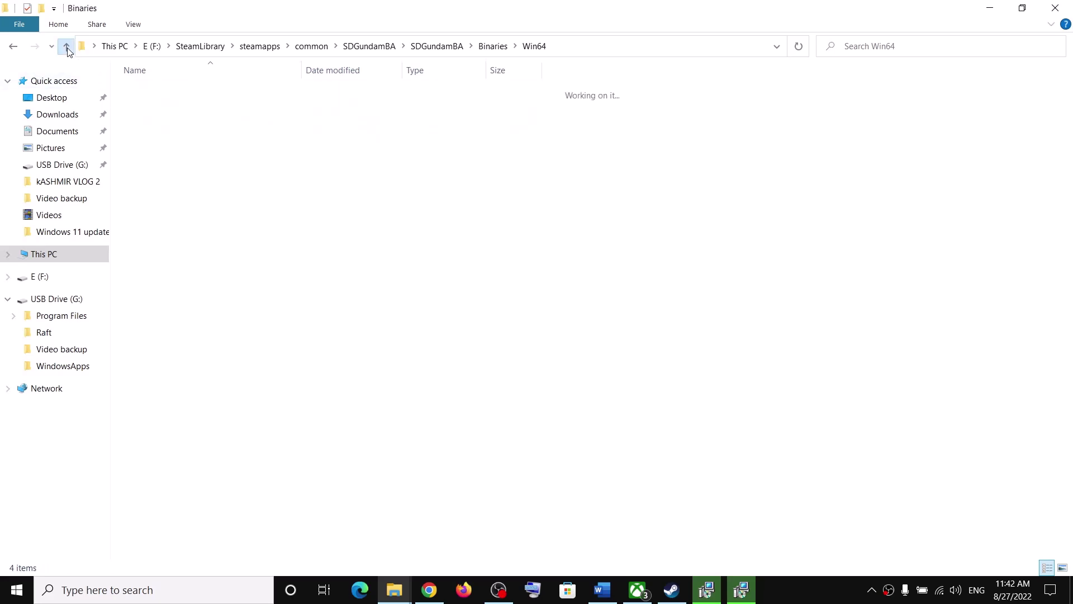
{"action": "left_click", "coordinate": [66, 46]}
{"action": "left_click", "coordinate": [65, 46]}
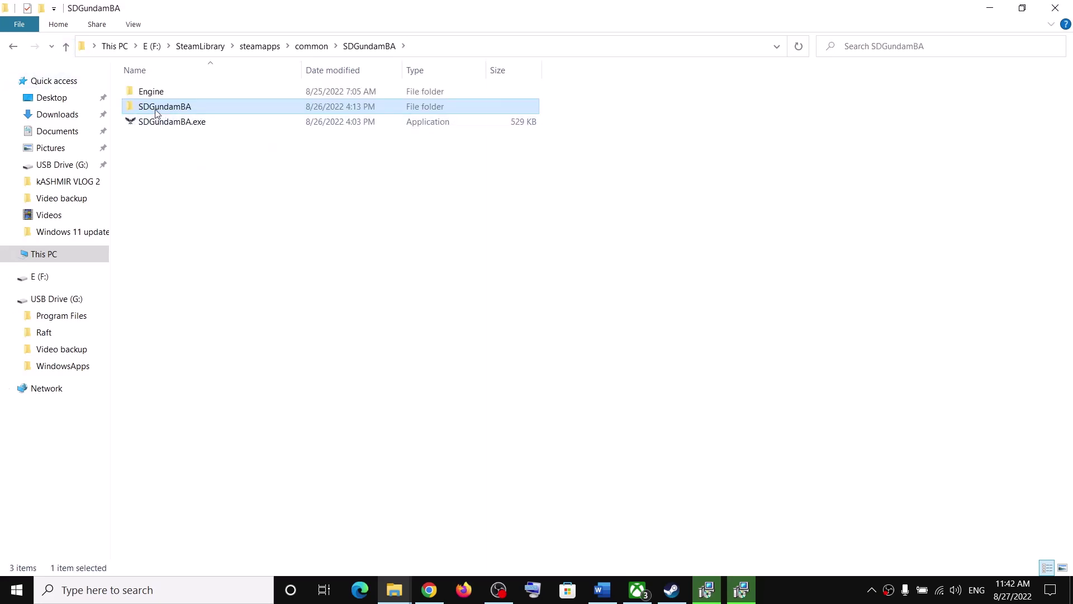
{"action": "left_click", "coordinate": [182, 111]}
{"action": "left_click", "coordinate": [218, 109]}
{"action": "double_click", "coordinate": [217, 112]}
{"action": "double_click", "coordinate": [150, 95]}
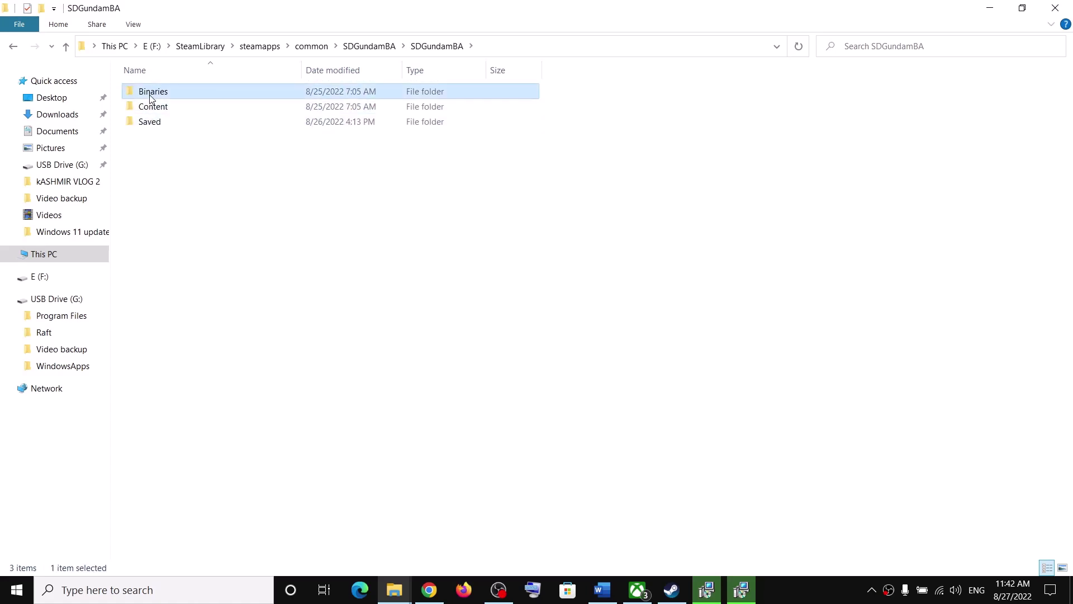
{"action": "double_click", "coordinate": [166, 96]}
Set SDGundamBA-Win64-Shipping.exe to run as administrator and close its properties
{"action": "left_click", "coordinate": [170, 125]}
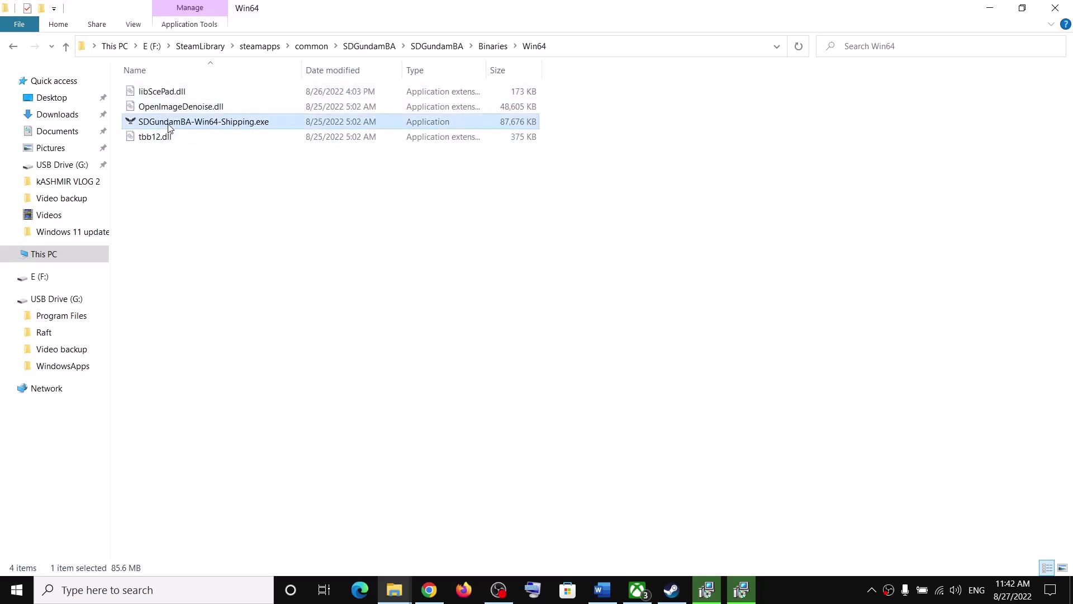
{"action": "right_click", "coordinate": [174, 128]}
{"action": "left_click", "coordinate": [265, 469]}
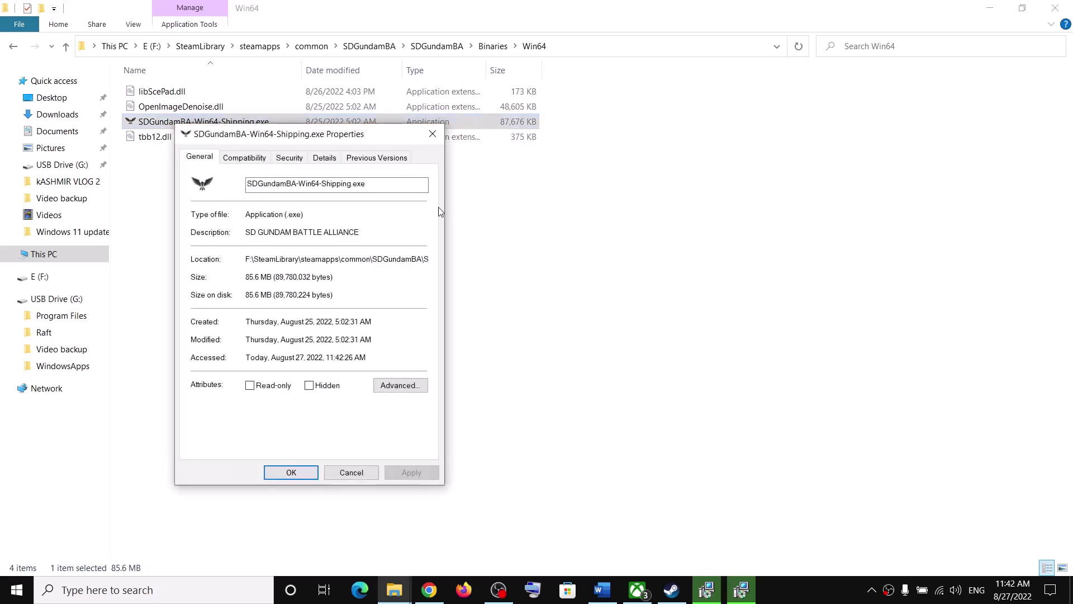
{"action": "left_click", "coordinate": [245, 157]}
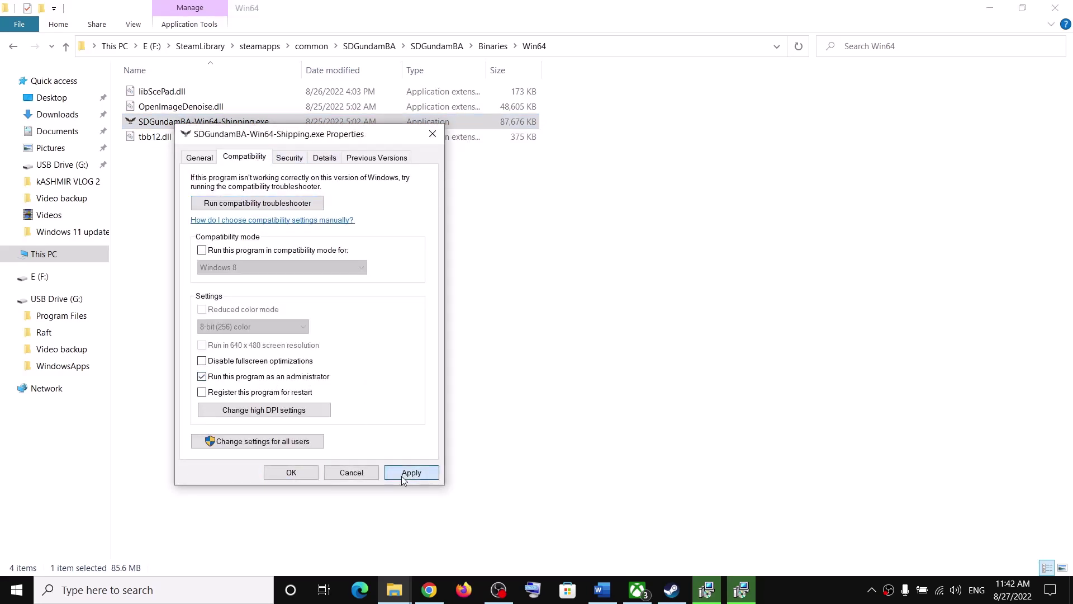
{"action": "left_click", "coordinate": [292, 472]}
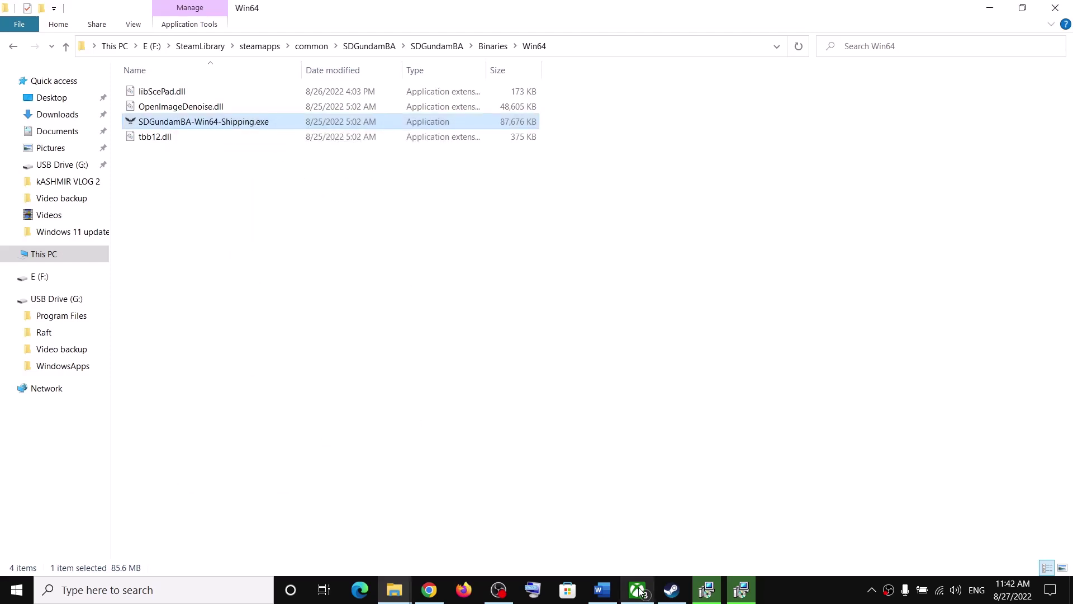
Select the NVIDIA driver download links in the guide and switch to the browser
{"action": "left_click", "coordinate": [602, 590]}
{"action": "scroll", "coordinate": [355, 380], "scroll_direction": "down", "scroll_amount": 2}
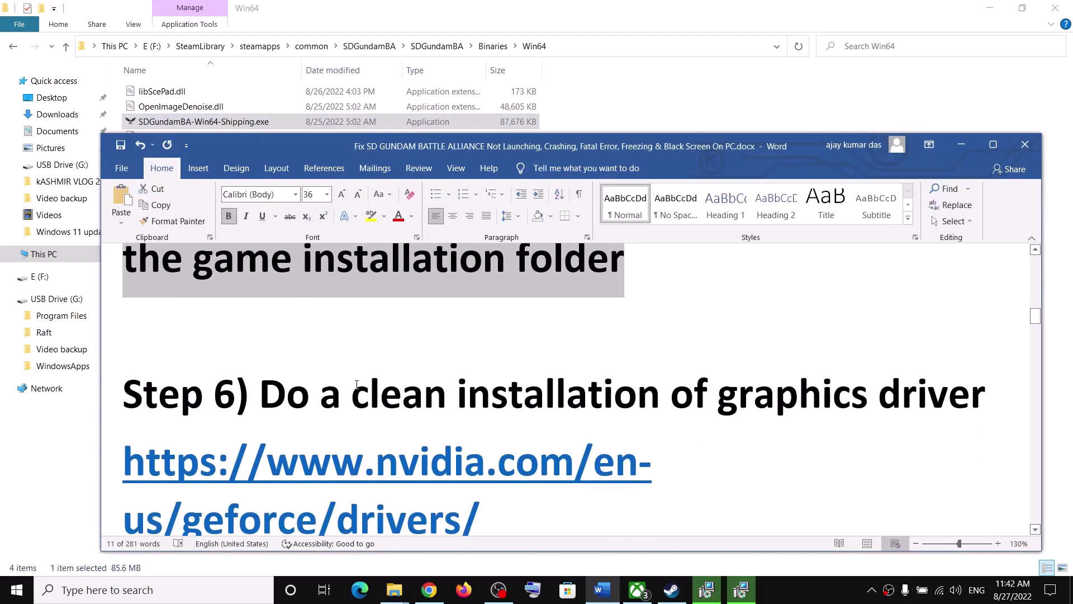
{"action": "left_click_drag", "start_coordinate": [261, 385], "coordinate": [841, 424]}
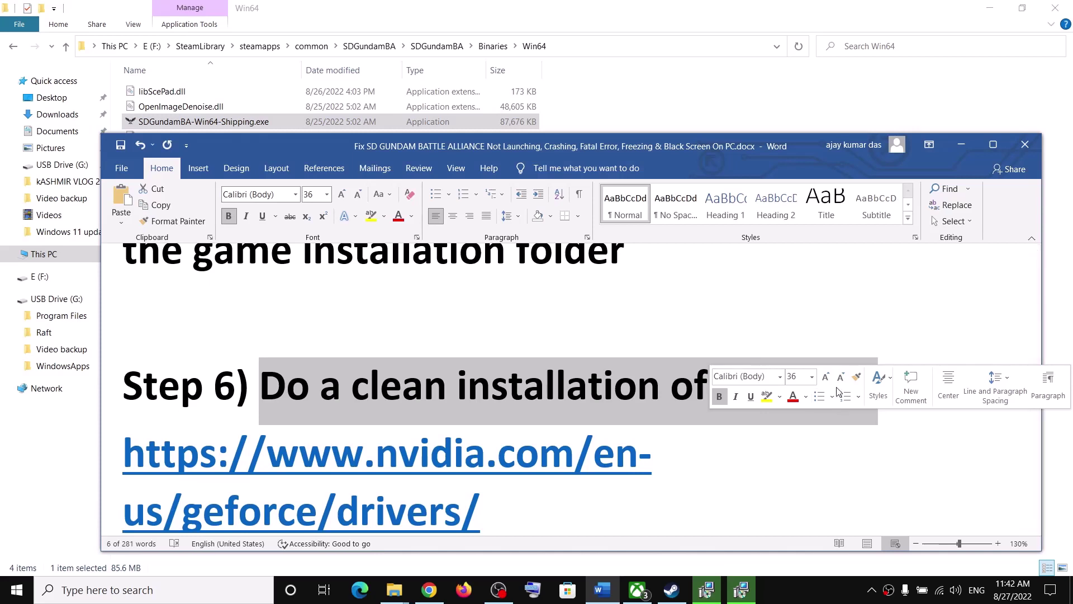
{"action": "scroll", "coordinate": [510, 412], "scroll_direction": "down", "scroll_amount": 2}
{"action": "left_click_drag", "start_coordinate": [485, 416], "coordinate": [236, 360]}
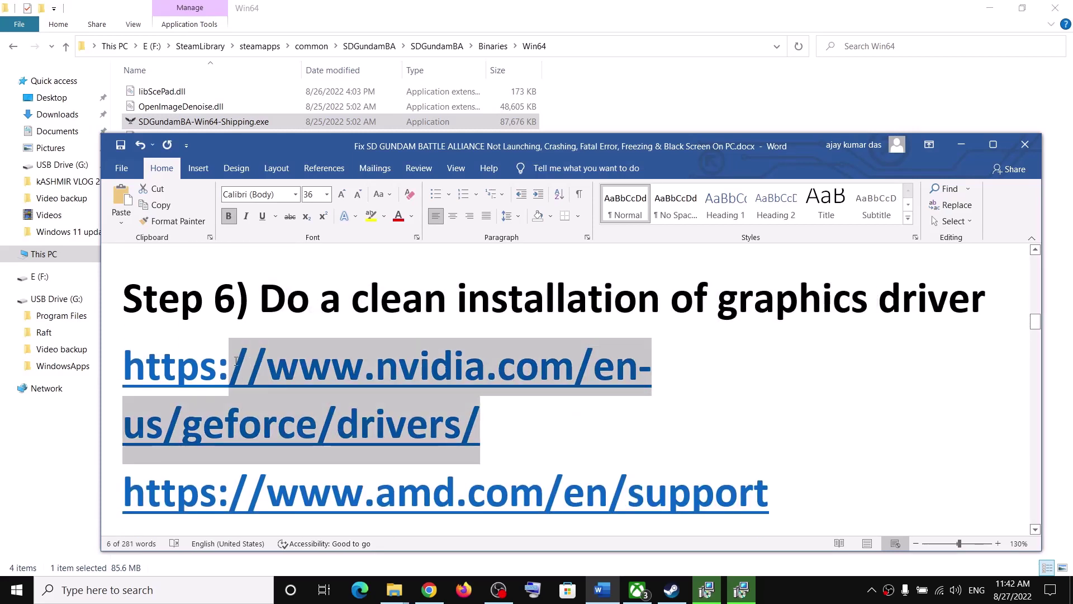
{"action": "left_click_drag", "start_coordinate": [662, 491], "coordinate": [311, 460]}
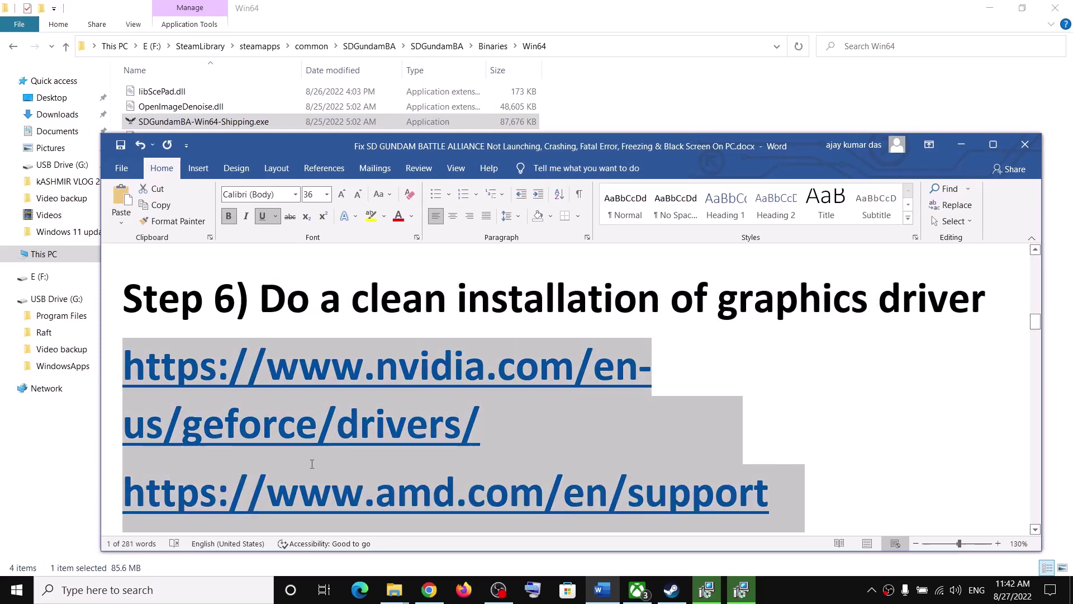
{"action": "left_click", "coordinate": [830, 602]}
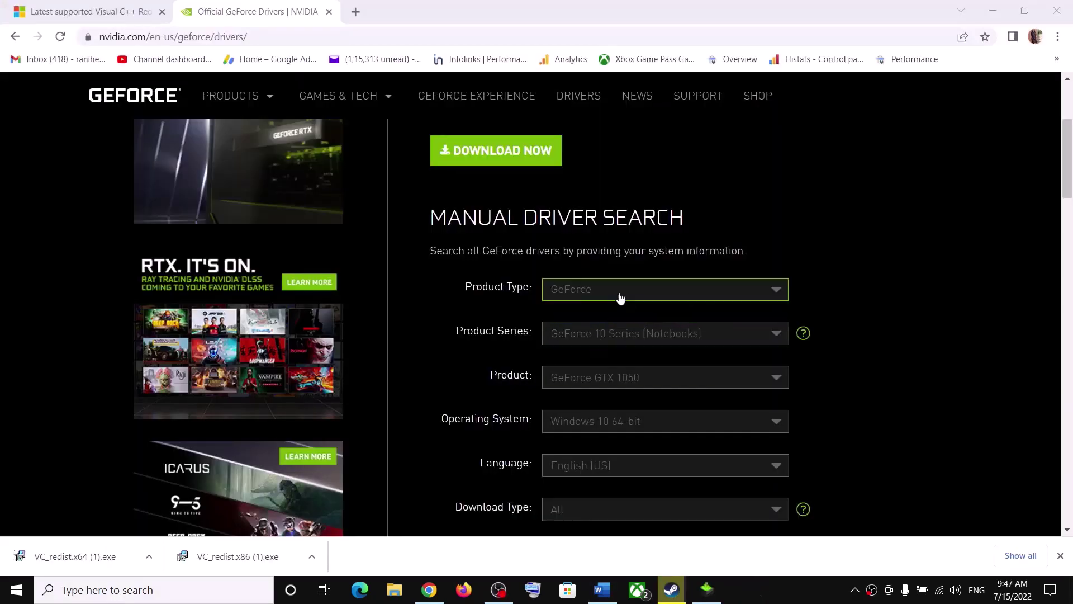
Search drivers for GeForce GTX 1050 on Windows 10 64-bit, highlighting Game Ready Driver 516.59
{"action": "left_click", "coordinate": [645, 346]}
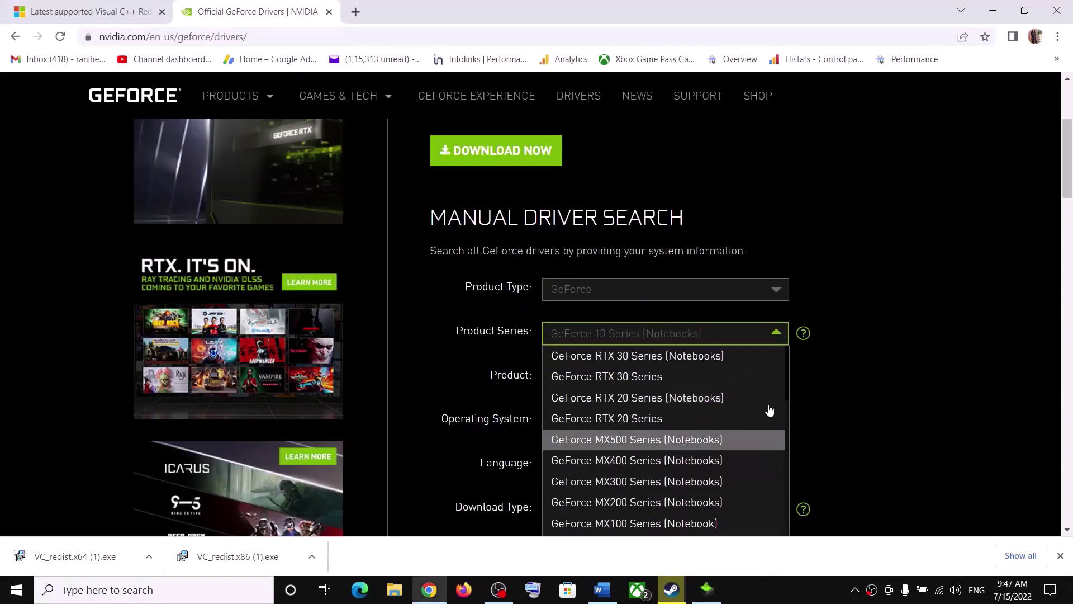
{"action": "left_click", "coordinate": [836, 365]}
{"action": "left_click", "coordinate": [654, 386]}
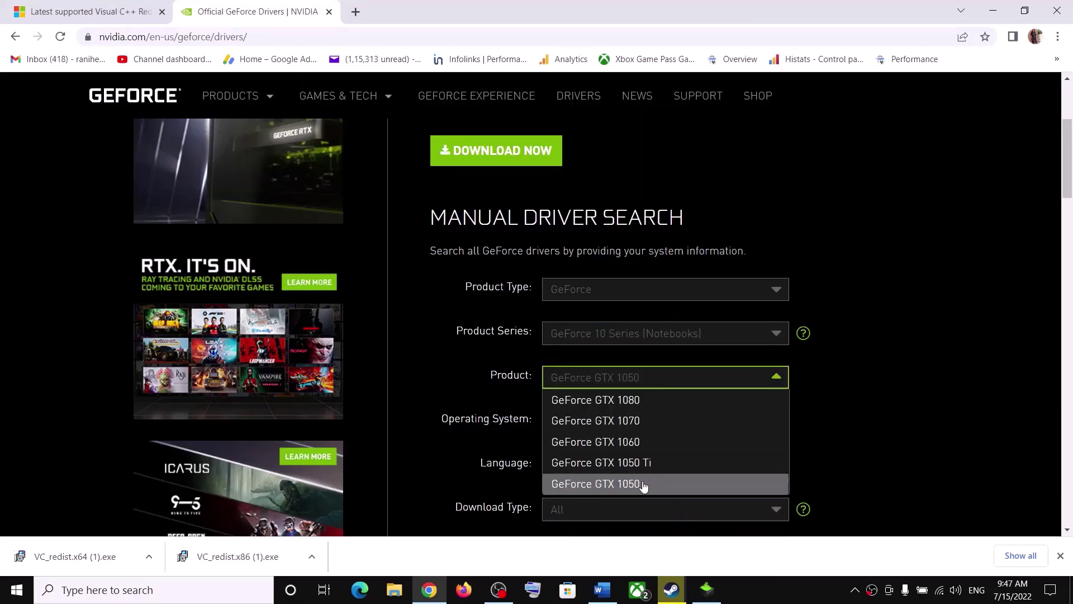
{"action": "left_click", "coordinate": [841, 401]}
{"action": "scroll", "coordinate": [827, 390], "scroll_direction": "down", "scroll_amount": 3}
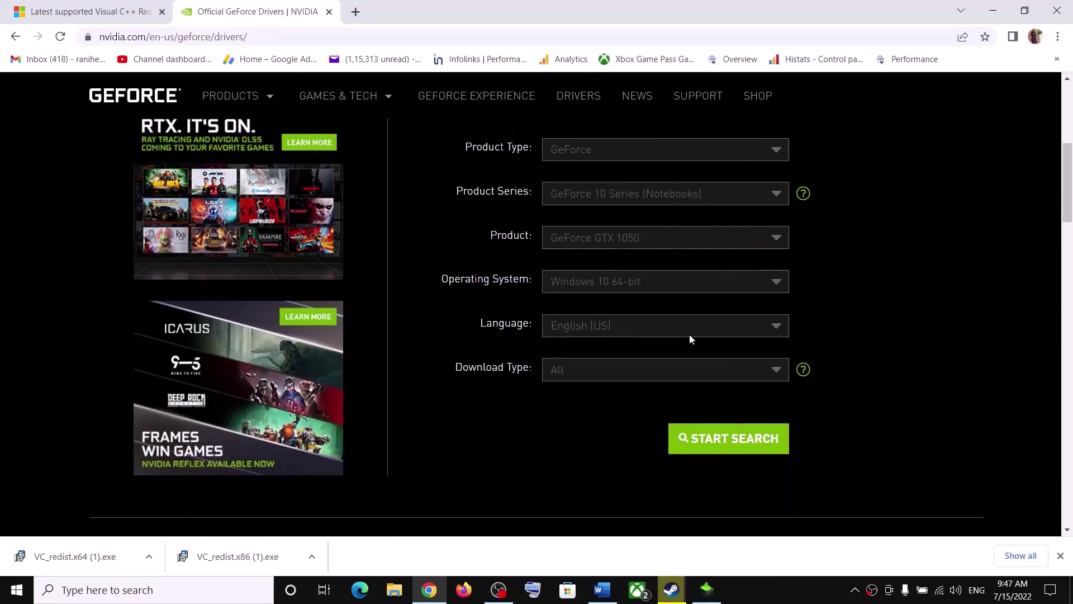
{"action": "left_click", "coordinate": [612, 281]}
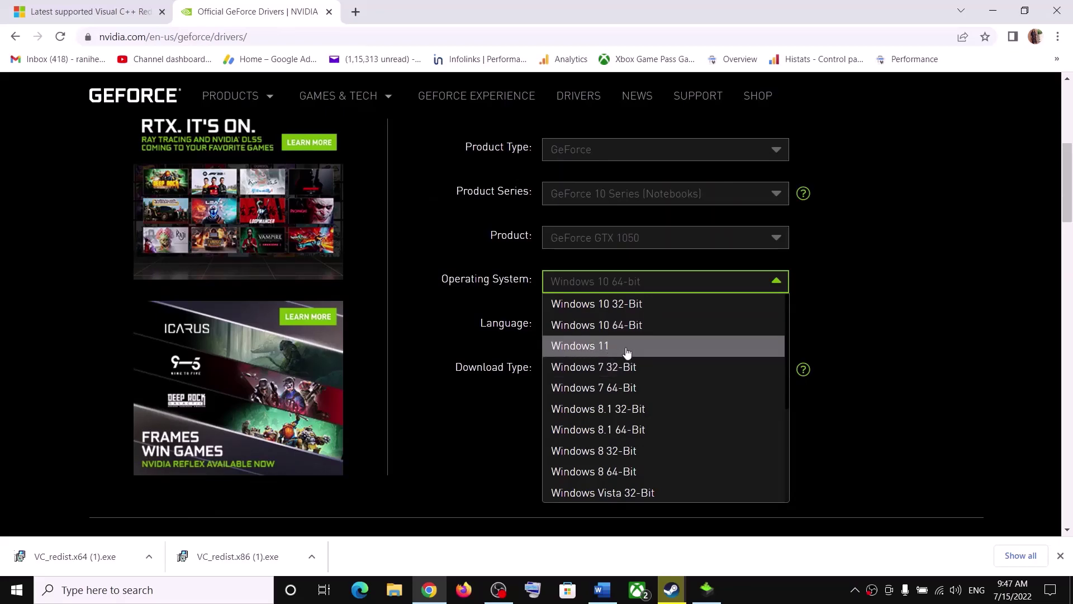
{"action": "left_click", "coordinate": [889, 315]}
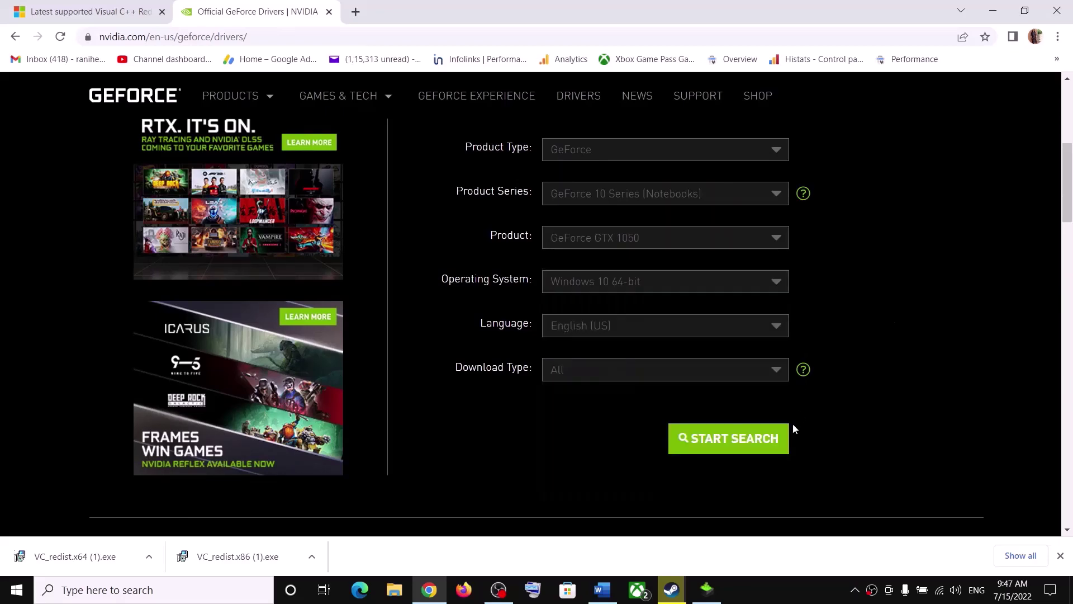
{"action": "left_click", "coordinate": [766, 440]}
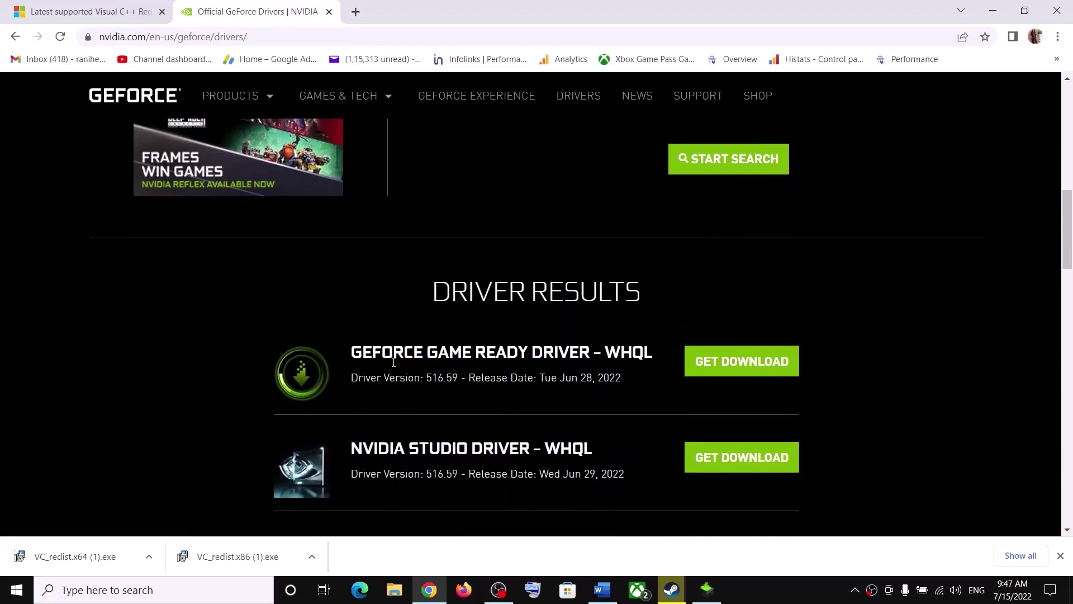
{"action": "left_click_drag", "start_coordinate": [356, 352], "coordinate": [500, 353]}
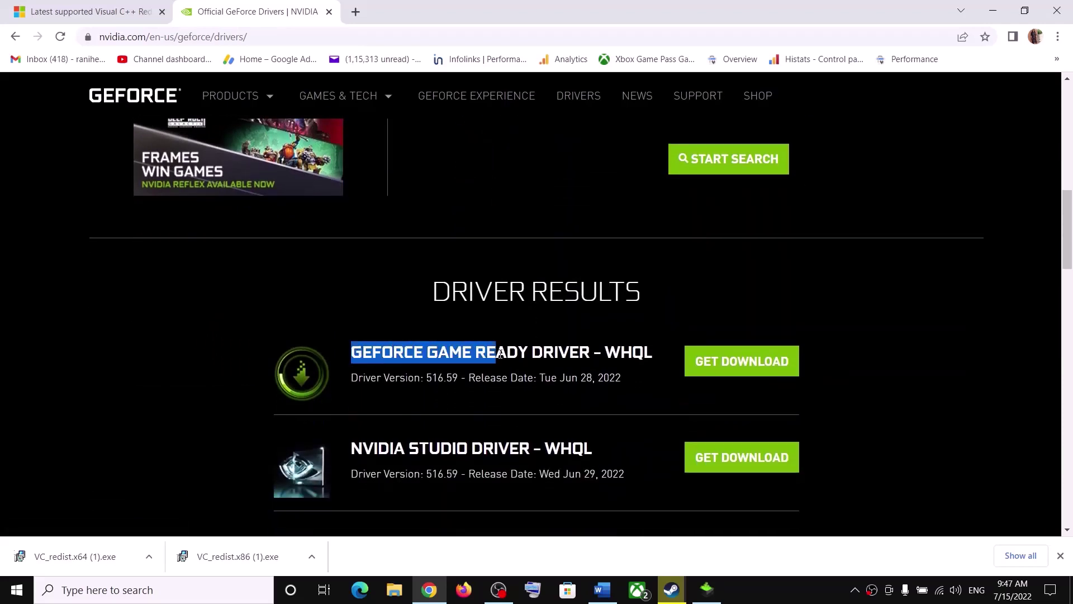
{"action": "left_click_drag", "start_coordinate": [389, 379], "coordinate": [470, 377]}
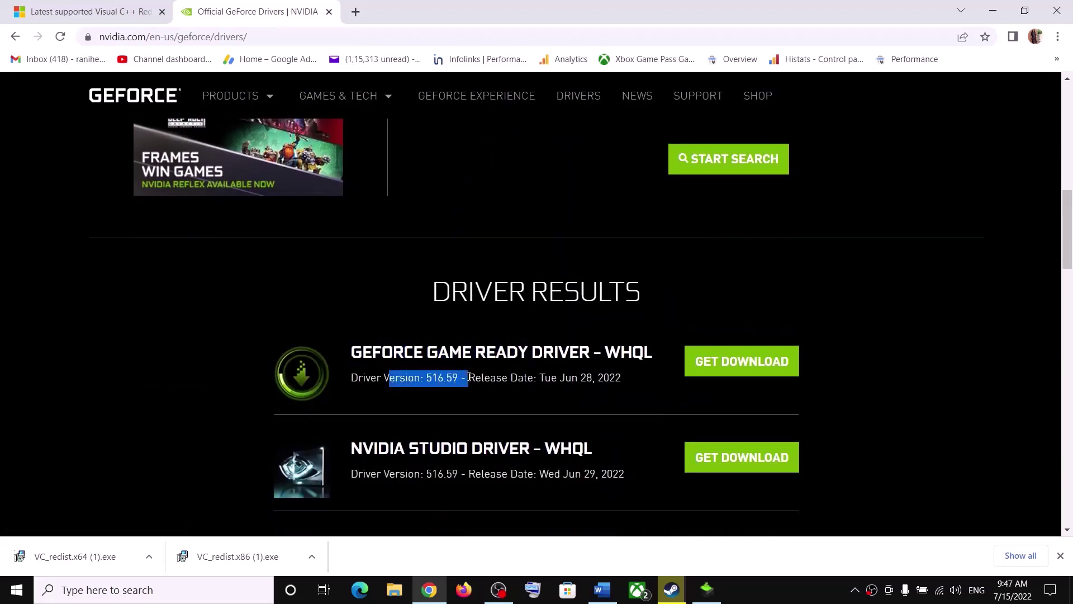
Download the 516.59 Game Ready driver and start a custom clean installation
{"action": "left_click", "coordinate": [754, 362]}
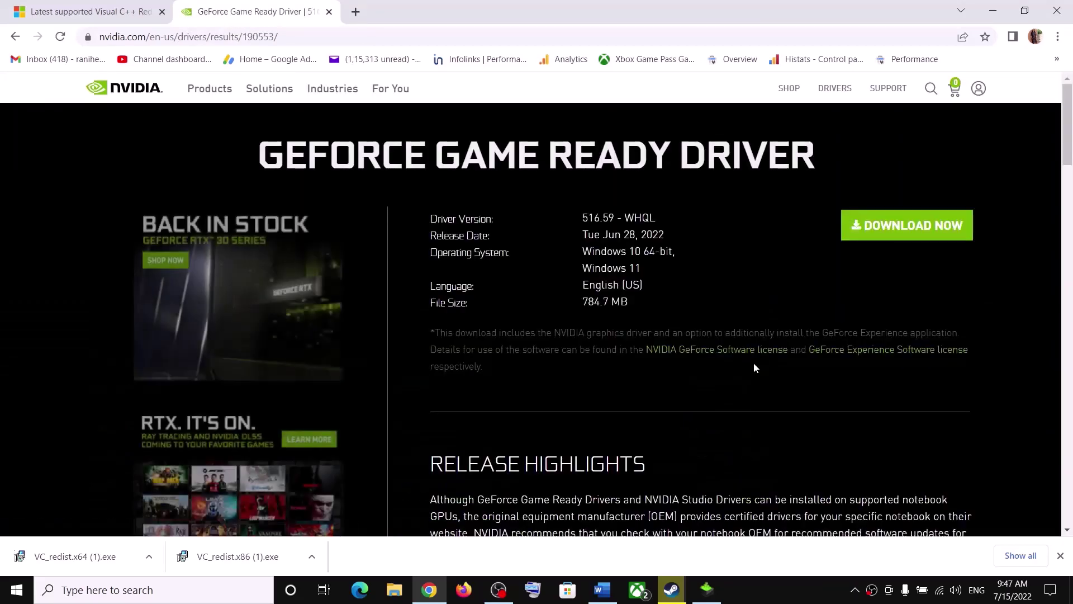
{"action": "left_click", "coordinate": [900, 230]}
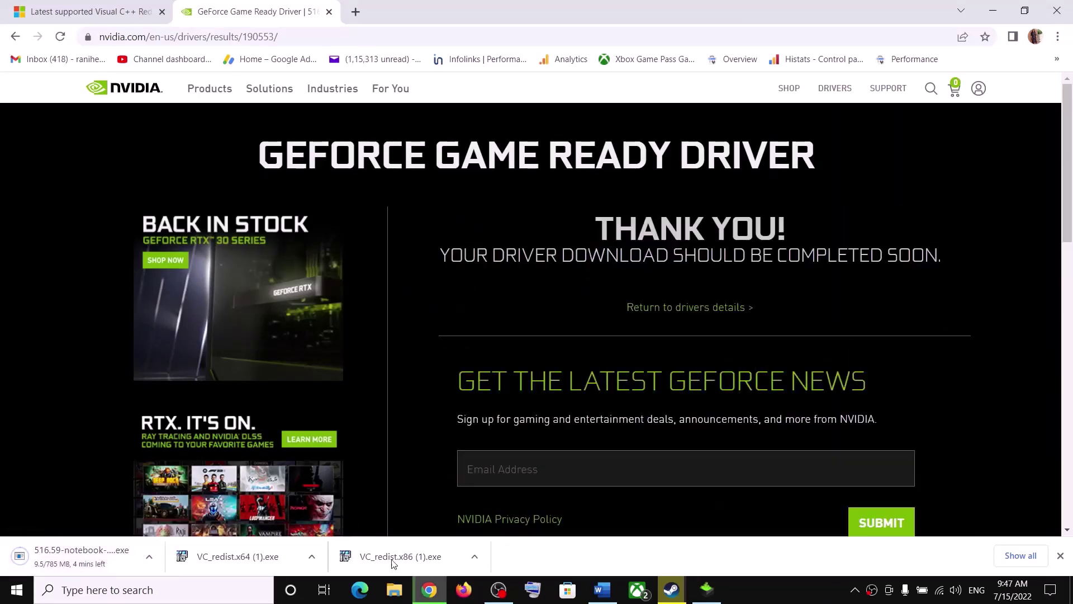
{"action": "left_click", "coordinate": [707, 589]}
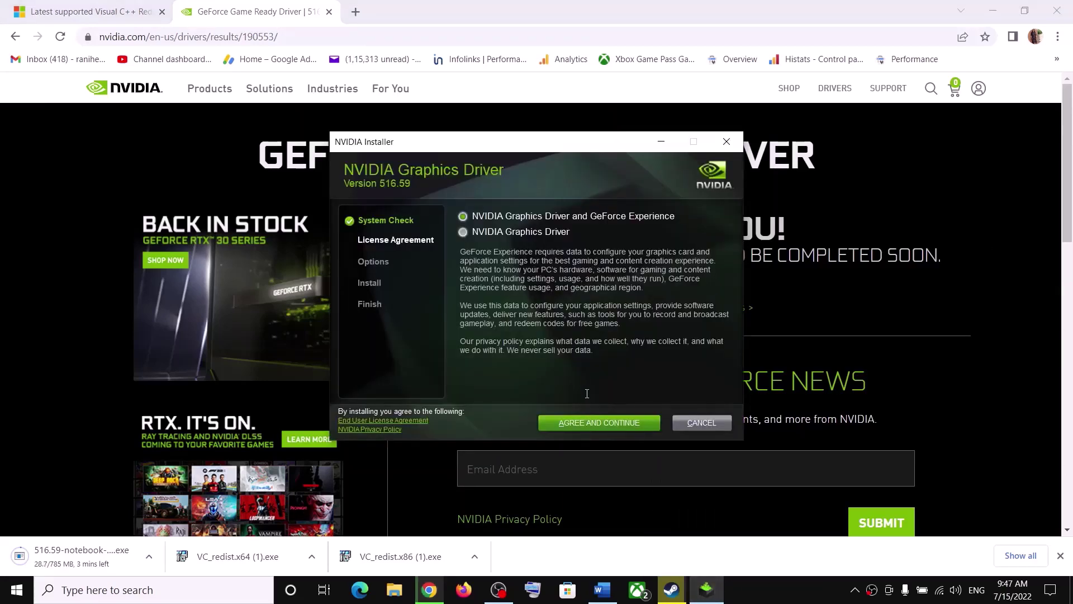
{"action": "left_click", "coordinate": [568, 424]}
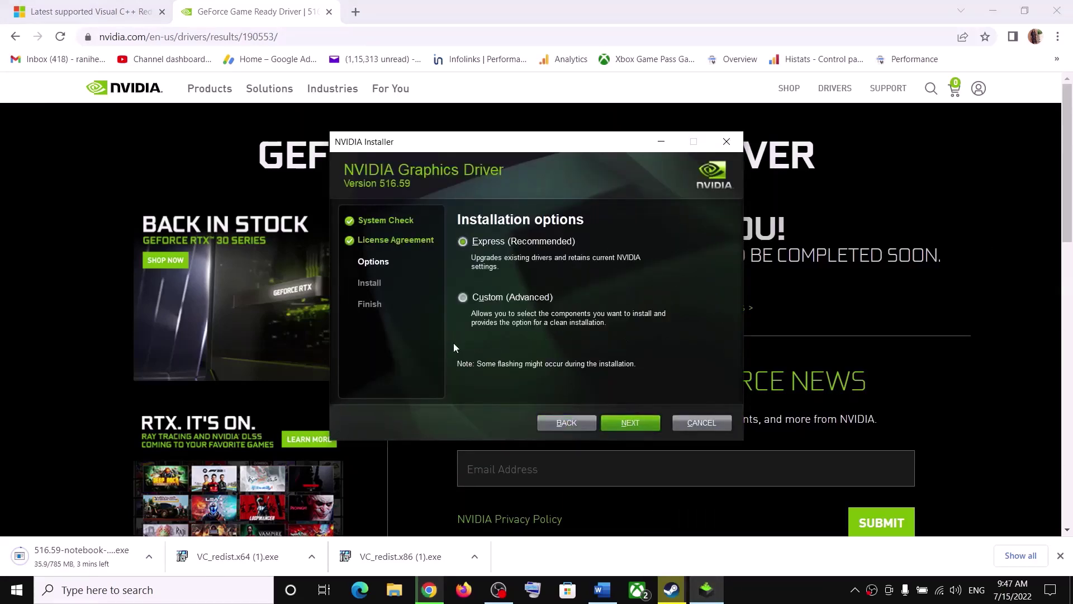
{"action": "left_click", "coordinate": [463, 297]}
{"action": "left_click", "coordinate": [639, 427]}
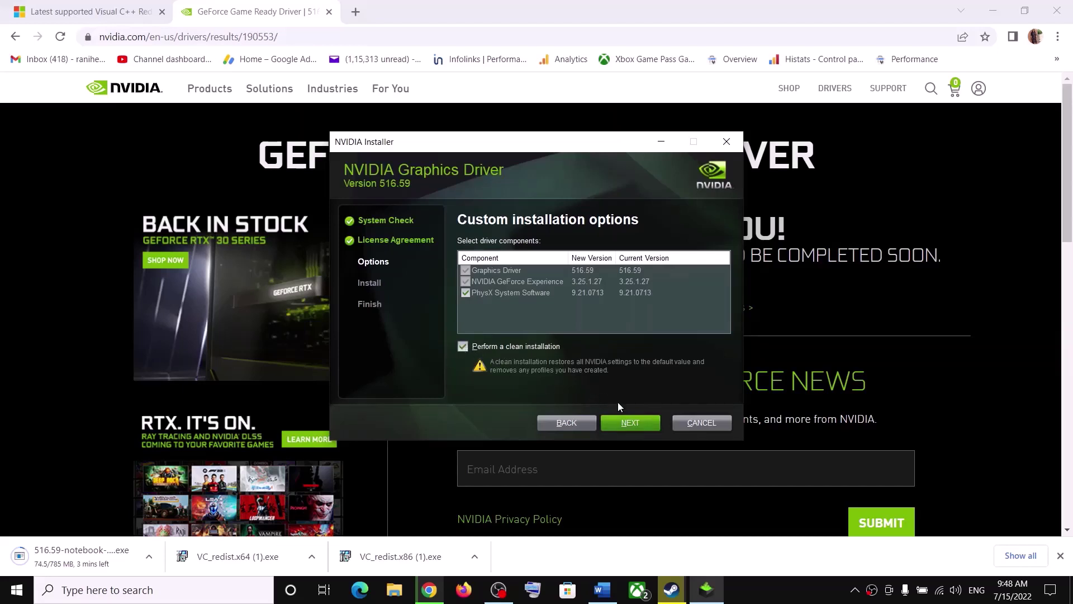
{"action": "left_click", "coordinate": [639, 425]}
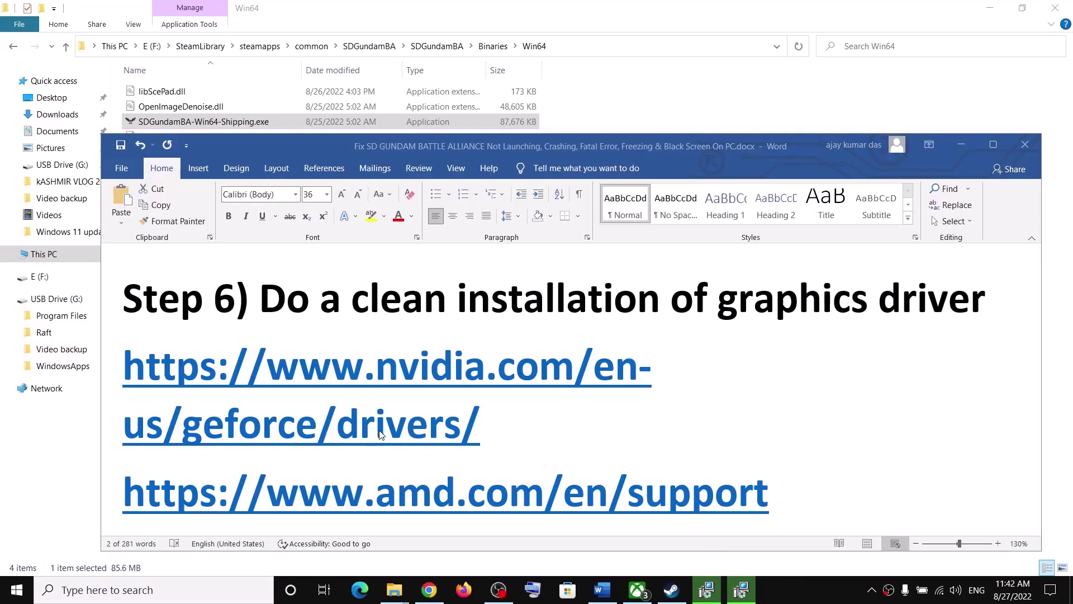
Highlight the guide's Step 7 about running the game on the dedicated graphics card
{"action": "scroll", "coordinate": [379, 435], "scroll_direction": "down", "scroll_amount": 5}
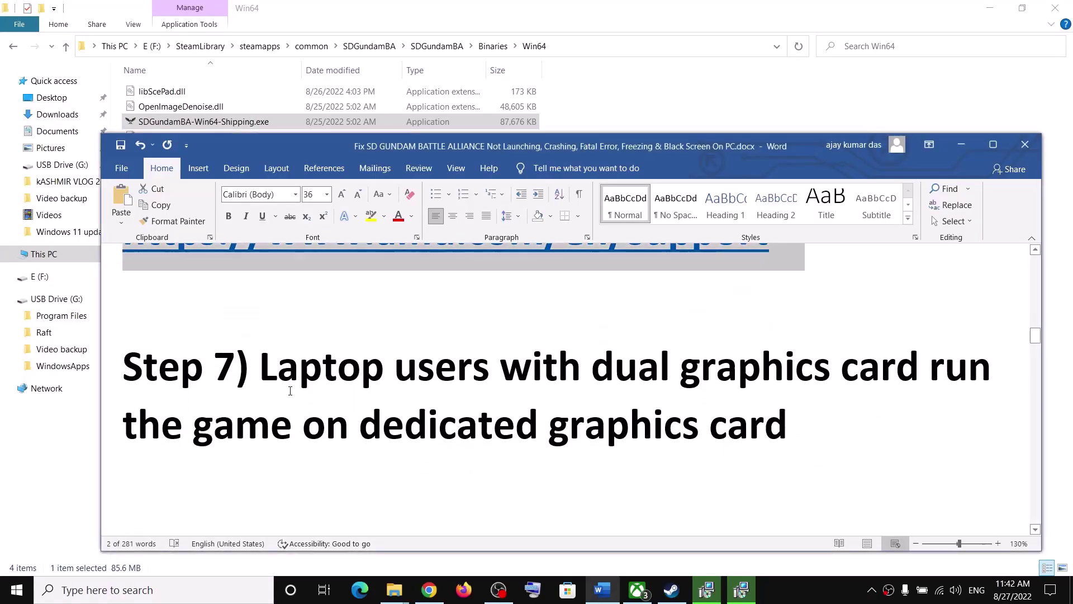
{"action": "left_click_drag", "start_coordinate": [270, 372], "coordinate": [995, 373]}
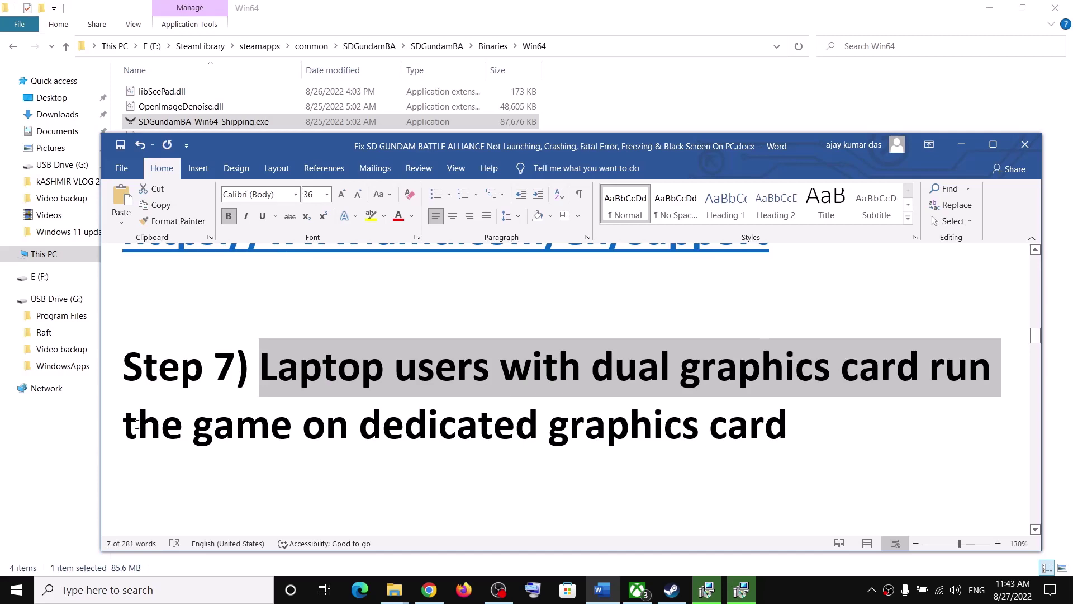
{"action": "left_click_drag", "start_coordinate": [123, 425], "coordinate": [787, 427]}
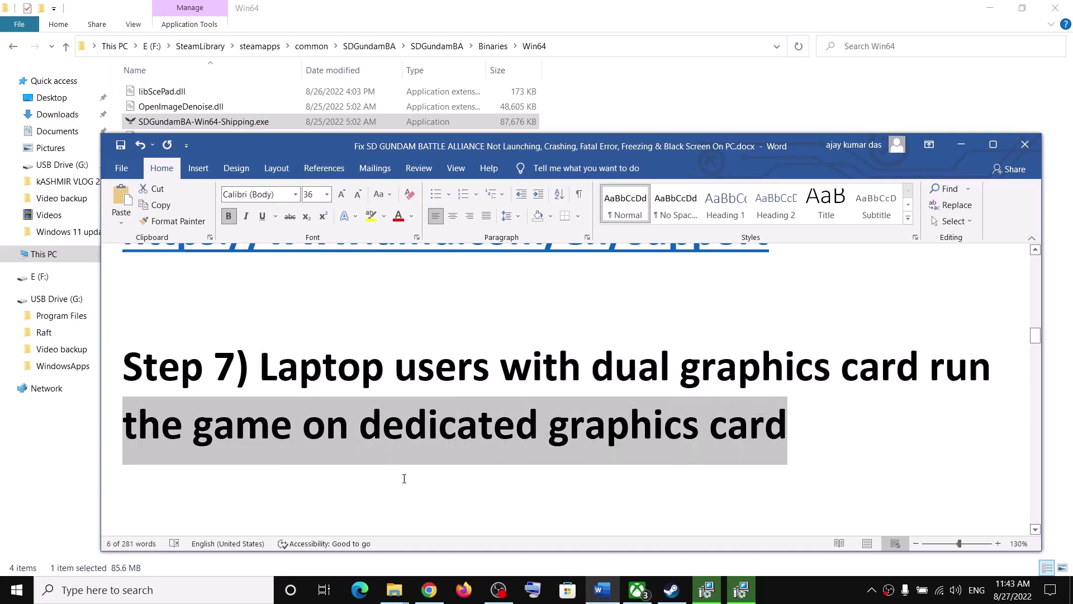
Search Windows for 'graphics' and open the Graphics settings page
{"action": "left_click", "coordinate": [202, 598]}
{"action": "type", "text": "gra"}
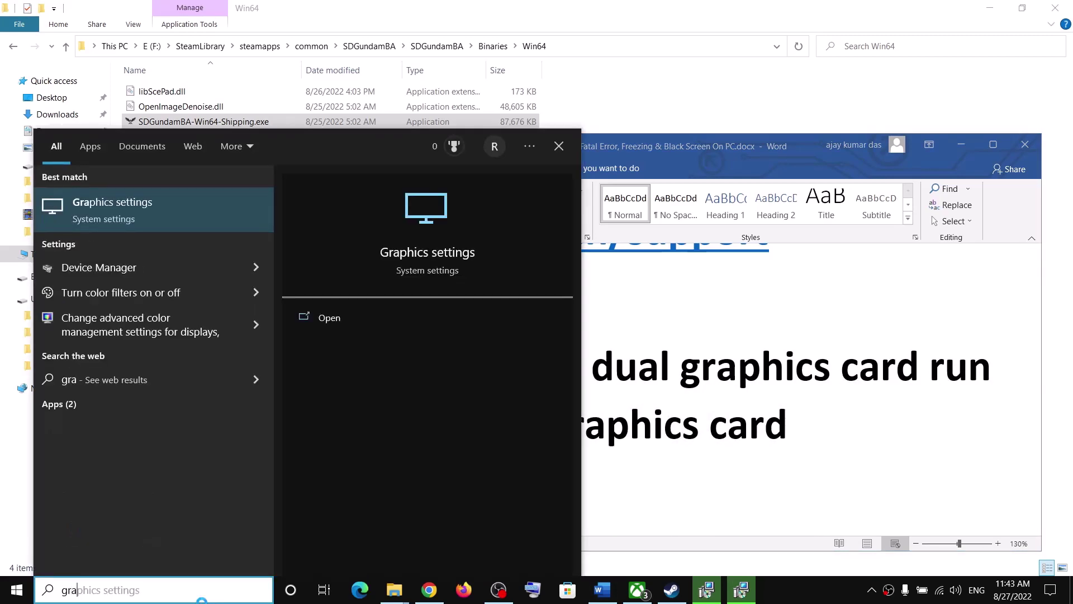
{"action": "type", "text": "phics"}
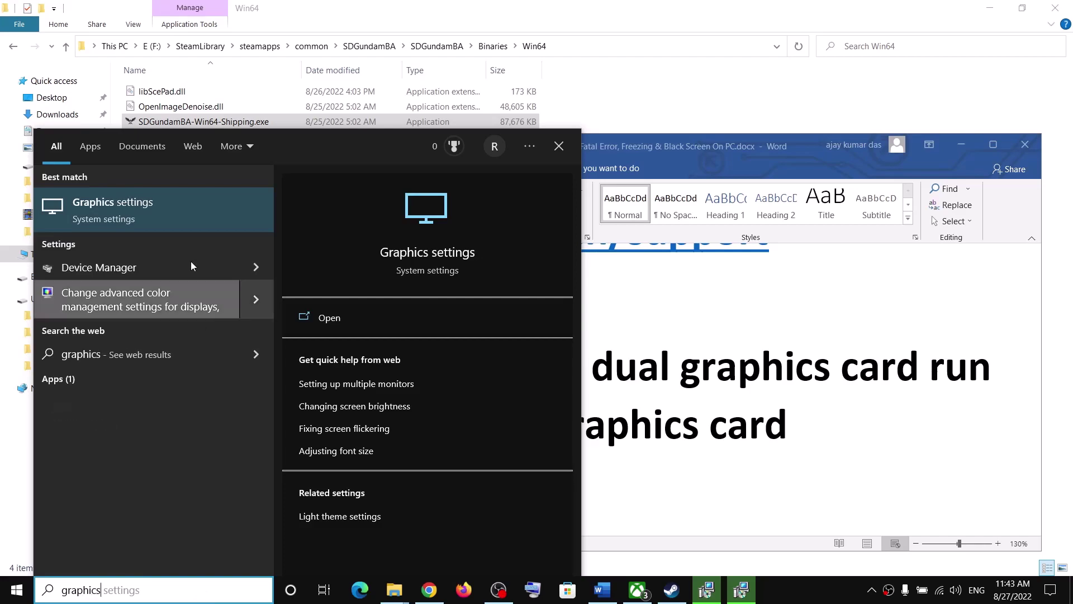
{"action": "left_click", "coordinate": [152, 217]}
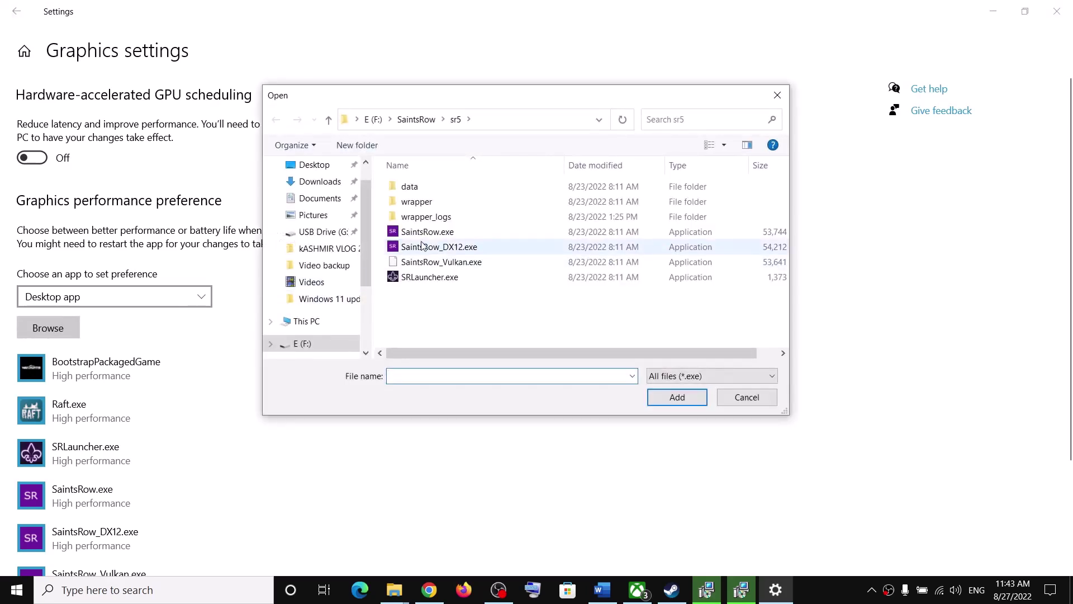
Browse to C:\Program Files (x86)\Steam\steamapps\common in the file picker to look for the game
{"action": "left_click", "coordinate": [308, 325]}
{"action": "scroll", "coordinate": [470, 274], "scroll_direction": "down", "scroll_amount": 3}
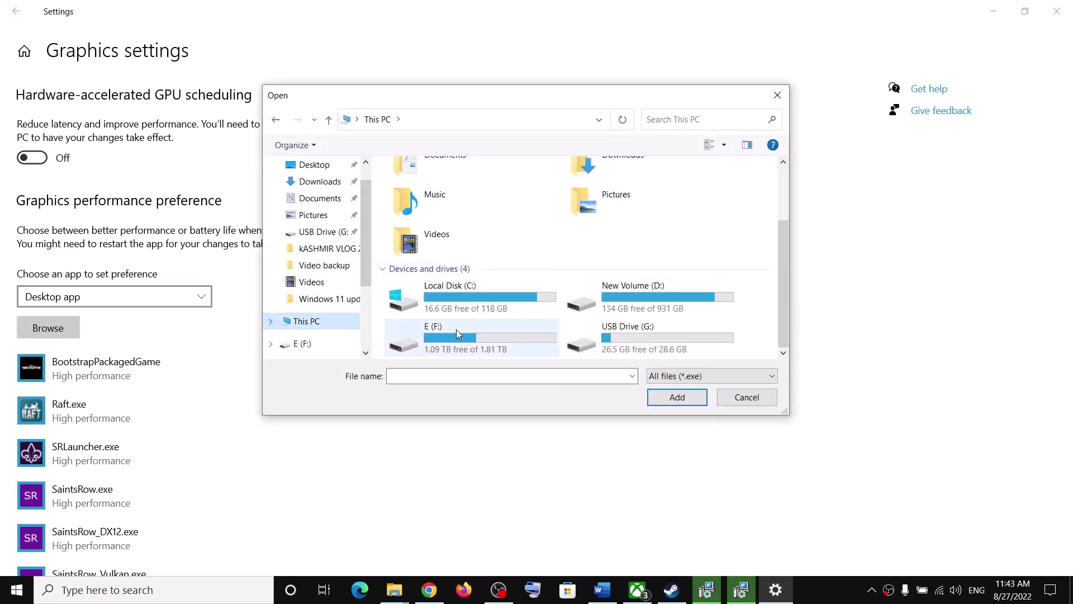
{"action": "double_click", "coordinate": [473, 290]}
{"action": "scroll", "coordinate": [472, 292], "scroll_direction": "down", "scroll_amount": 3}
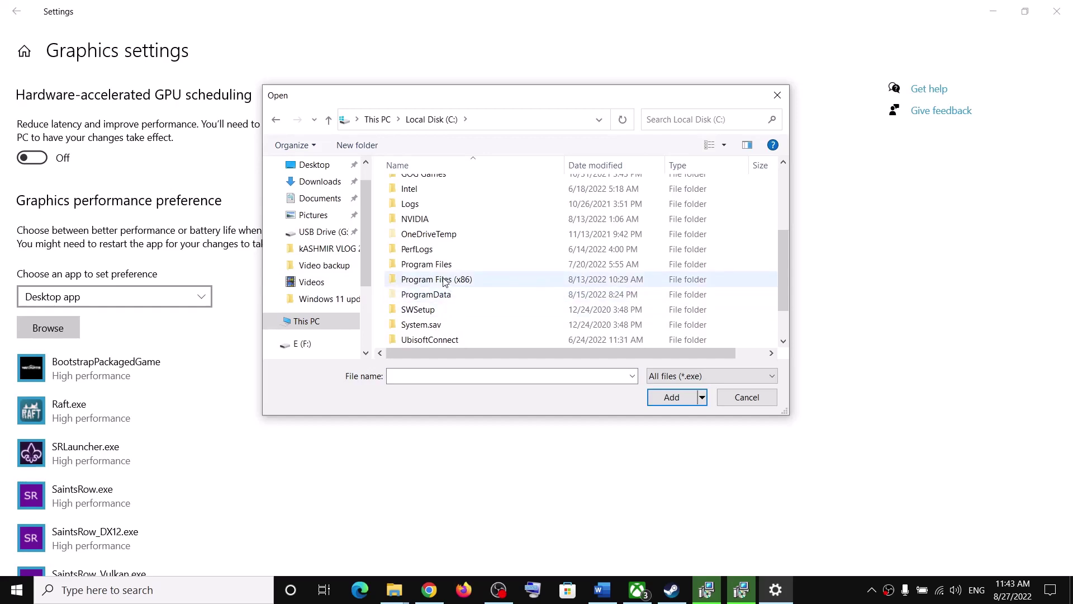
{"action": "double_click", "coordinate": [447, 280]}
{"action": "scroll", "coordinate": [450, 277], "scroll_direction": "down", "scroll_amount": 3}
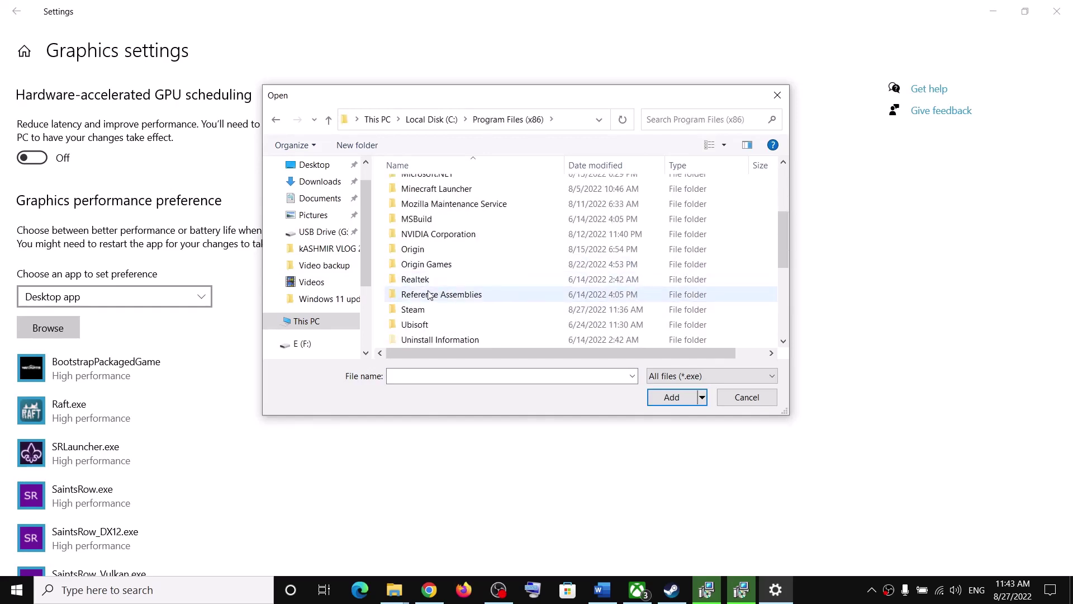
{"action": "left_click", "coordinate": [423, 314]}
{"action": "double_click", "coordinate": [451, 314]}
{"action": "scroll", "coordinate": [433, 313], "scroll_direction": "down", "scroll_amount": 2}
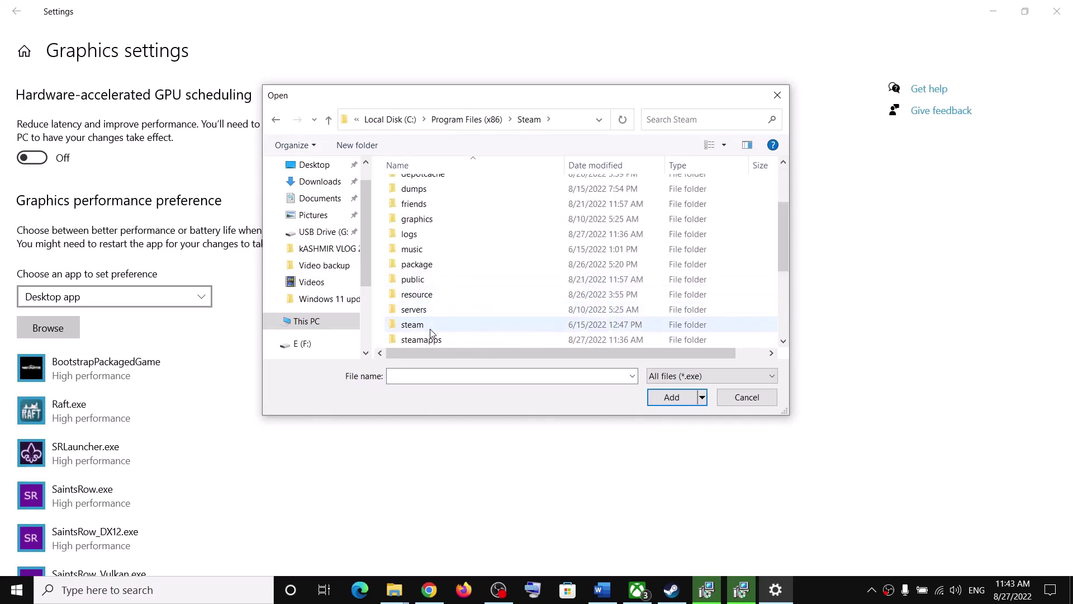
{"action": "left_click", "coordinate": [427, 341]}
{"action": "scroll", "coordinate": [427, 341], "scroll_direction": "down", "scroll_amount": 1}
{"action": "scroll", "coordinate": [450, 318], "scroll_direction": "down", "scroll_amount": 1}
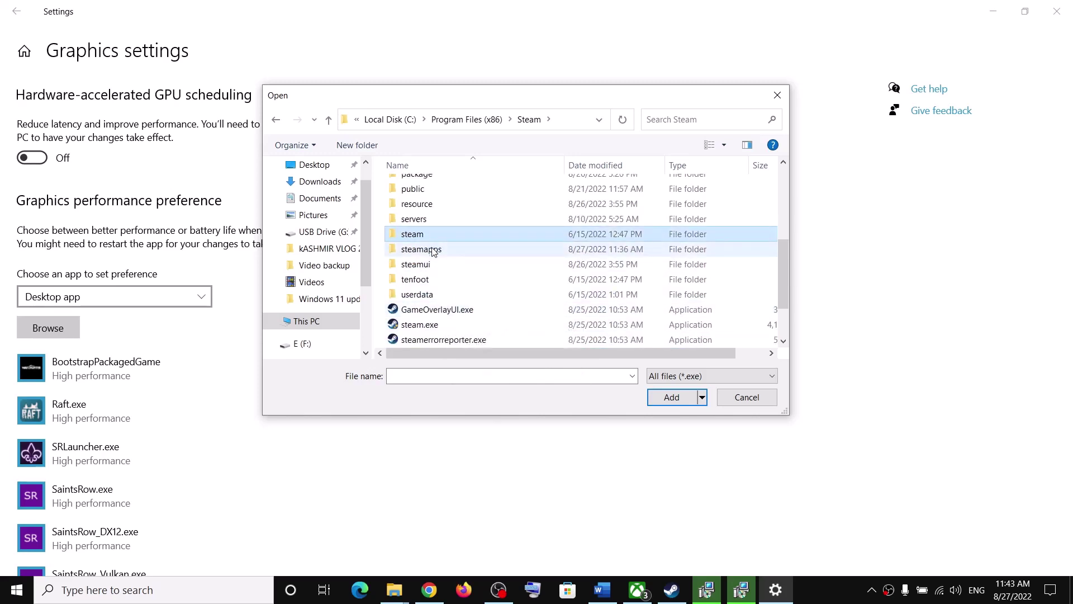
{"action": "double_click", "coordinate": [434, 252]}
{"action": "double_click", "coordinate": [416, 188]}
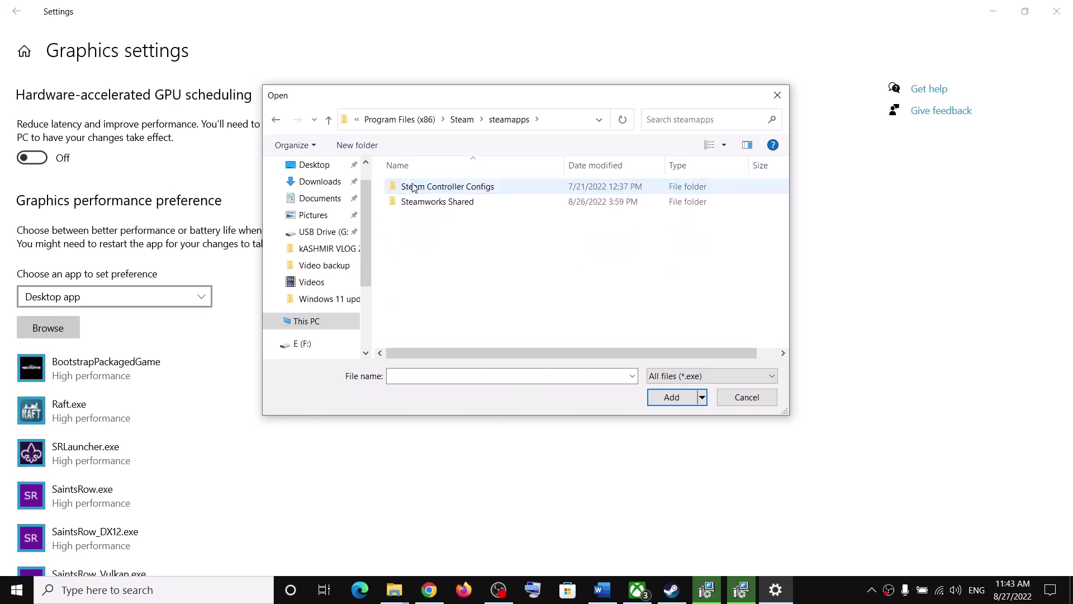
{"action": "scroll", "coordinate": [305, 302], "scroll_direction": "down", "scroll_amount": 1}
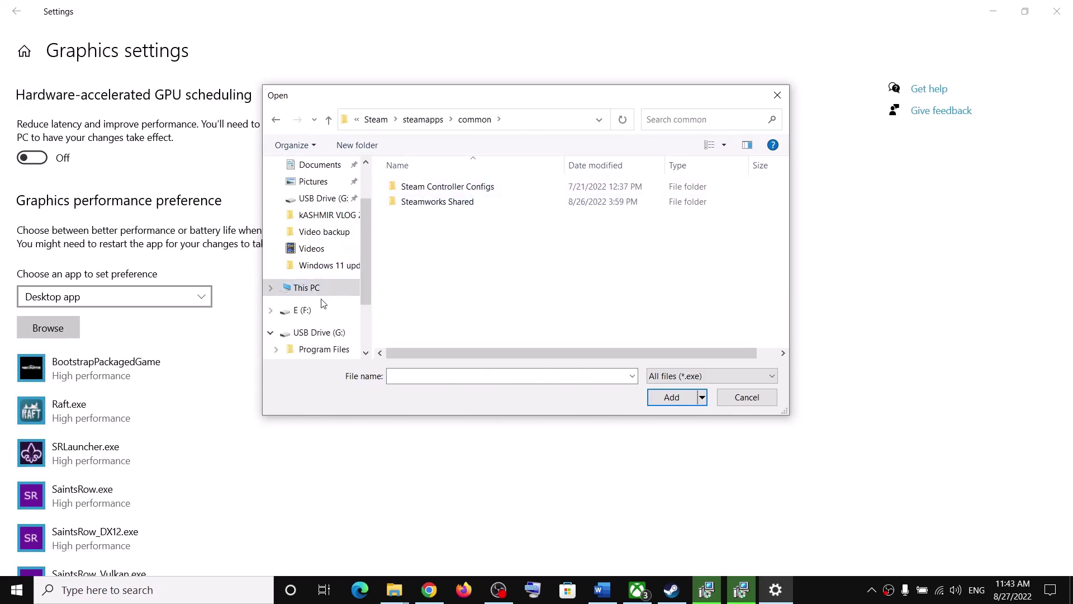
Switch to drive F: and select SDGundamBA.exe in SteamLibrary\steamapps\common\SDGundamBA
{"action": "left_click", "coordinate": [302, 310]}
{"action": "scroll", "coordinate": [605, 266], "scroll_direction": "down", "scroll_amount": 2}
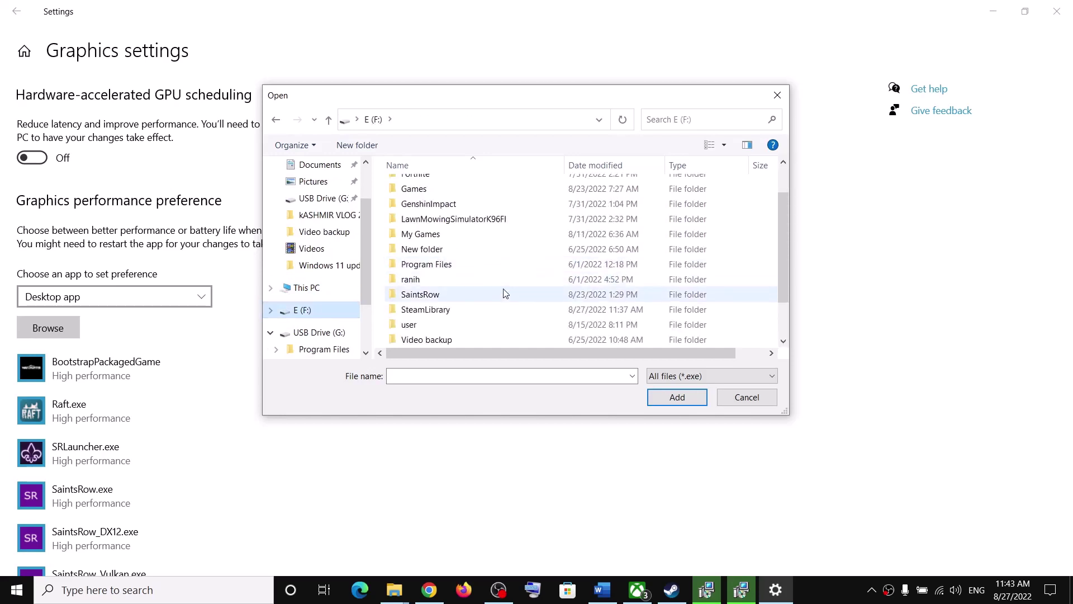
{"action": "double_click", "coordinate": [422, 266]}
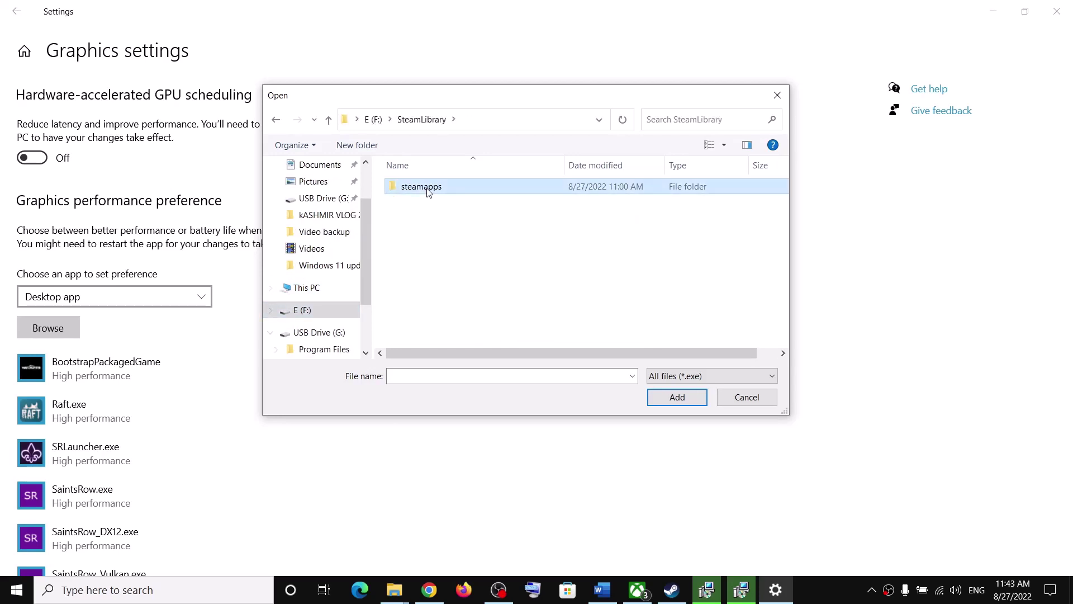
{"action": "double_click", "coordinate": [429, 187]}
{"action": "double_click", "coordinate": [427, 187]}
{"action": "scroll", "coordinate": [439, 294], "scroll_direction": "down", "scroll_amount": 3}
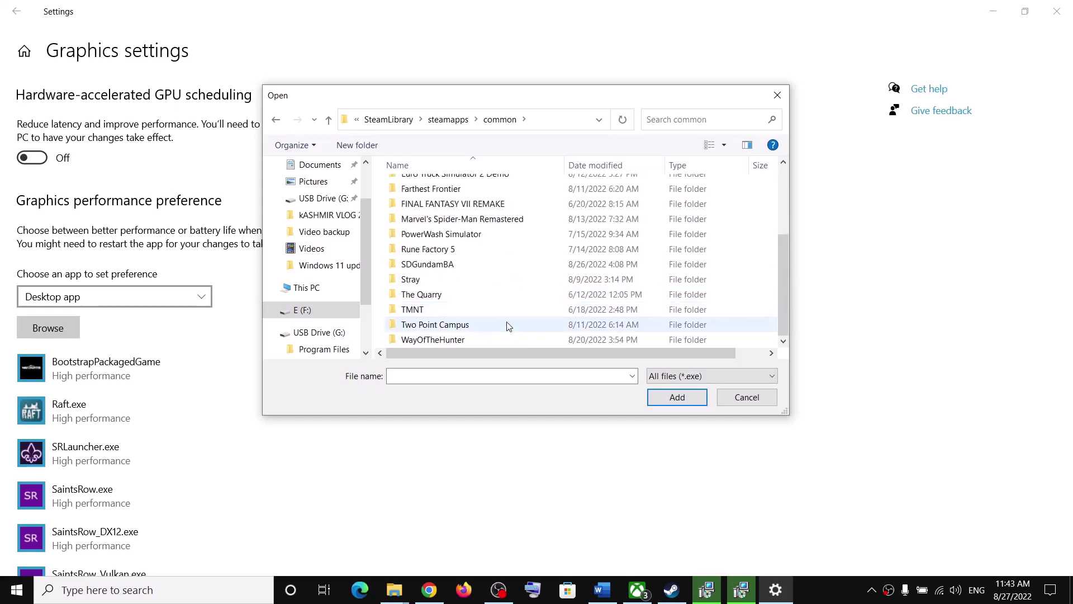
{"action": "scroll", "coordinate": [486, 297], "scroll_direction": "up", "scroll_amount": 3}
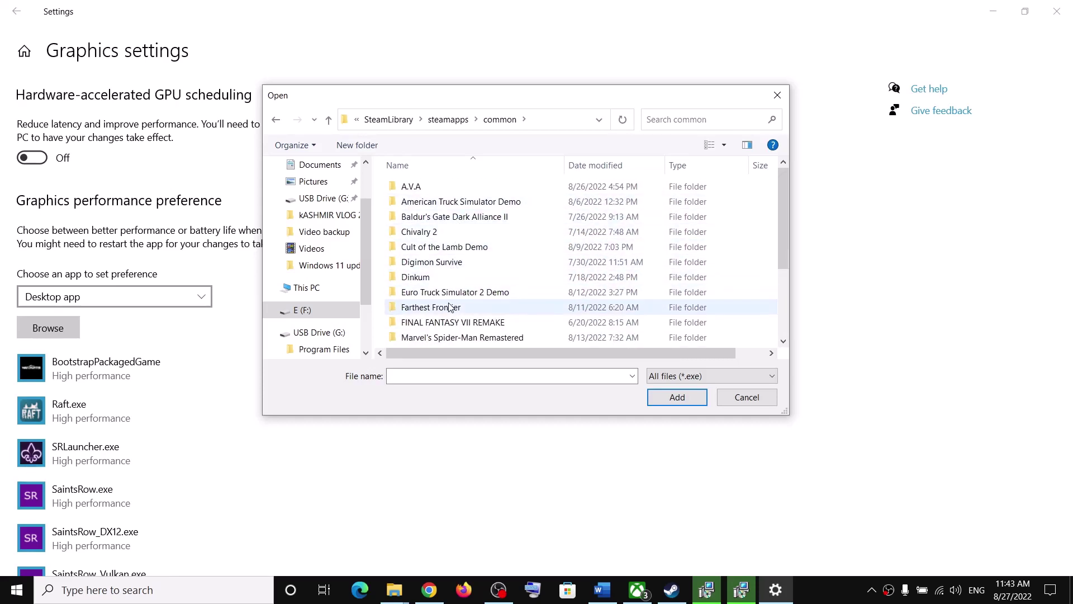
{"action": "scroll", "coordinate": [425, 291], "scroll_direction": "down", "scroll_amount": 3}
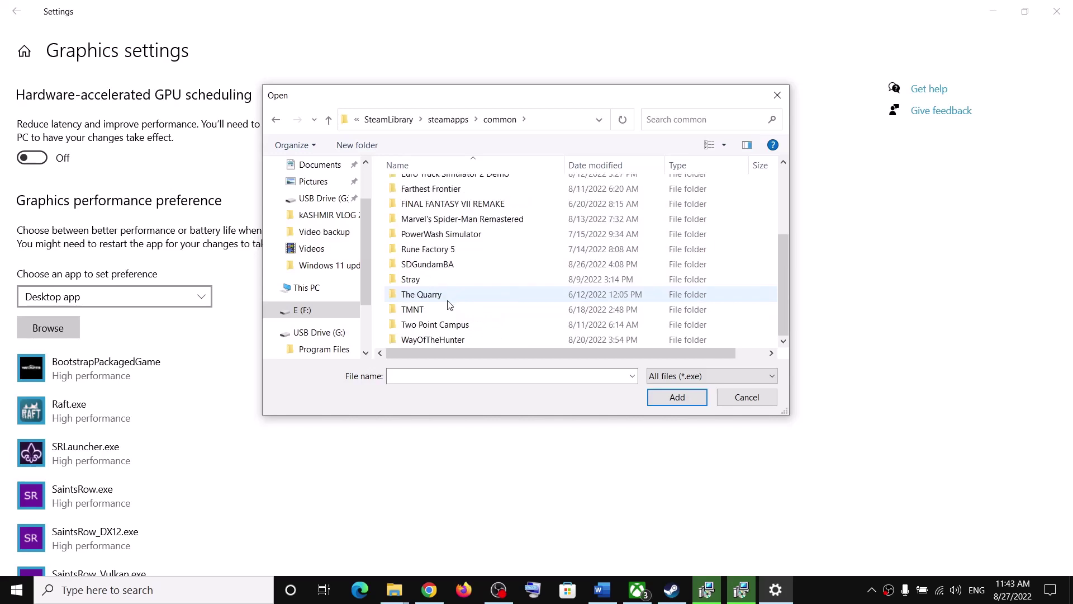
{"action": "left_click", "coordinate": [435, 270]}
{"action": "double_click", "coordinate": [414, 266]}
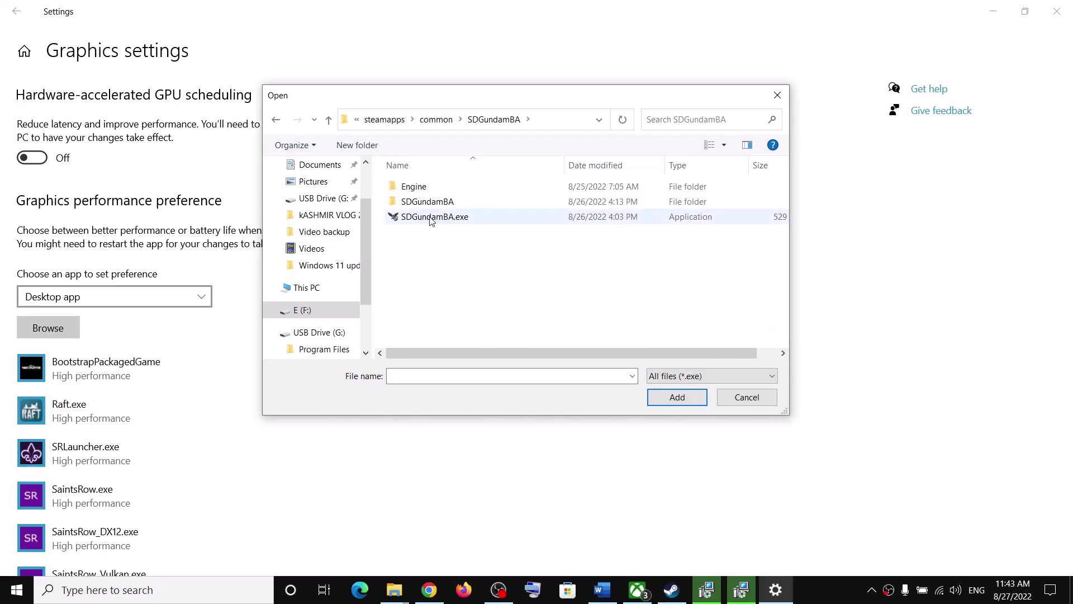
{"action": "left_click", "coordinate": [461, 218]}
Add SDGundamBA.exe to the graphics list and save it as High performance
{"action": "left_click", "coordinate": [676, 396]}
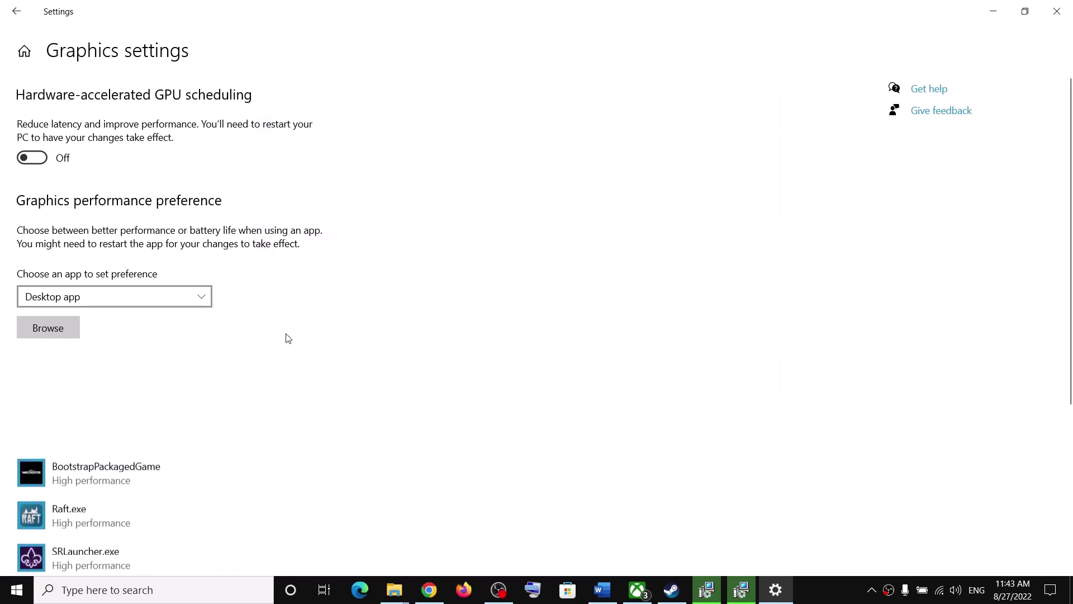
{"action": "scroll", "coordinate": [55, 269], "scroll_direction": "down", "scroll_amount": 3}
{"action": "left_click", "coordinate": [201, 288]}
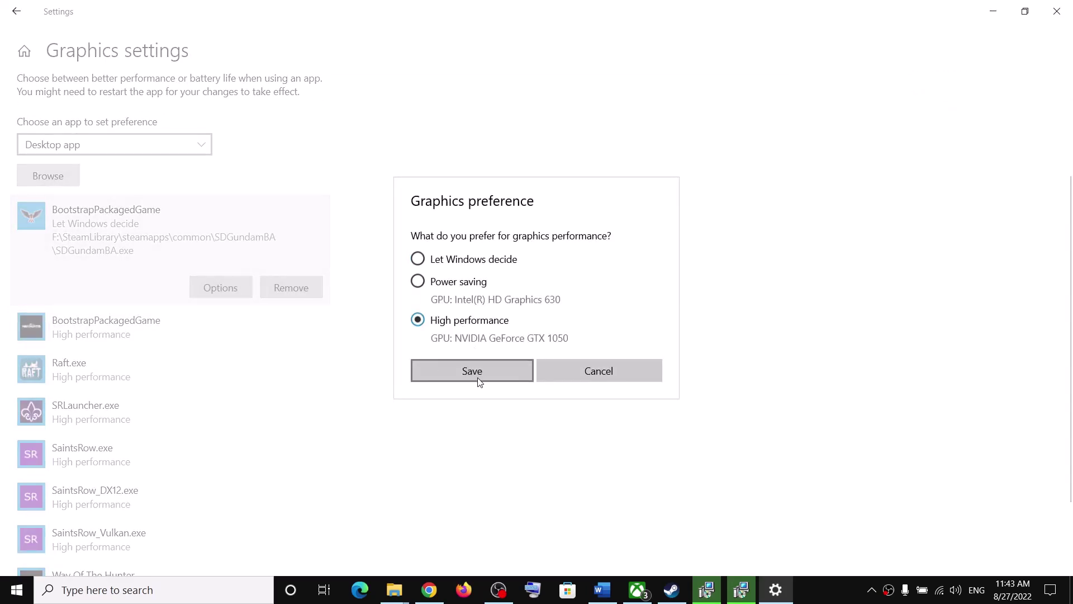
{"action": "left_click", "coordinate": [478, 381]}
Add SDGundamBA-Win64-Shipping.exe from SDGundamBA\Binaries\Win64 to the graphics preference list
{"action": "left_click", "coordinate": [50, 183]}
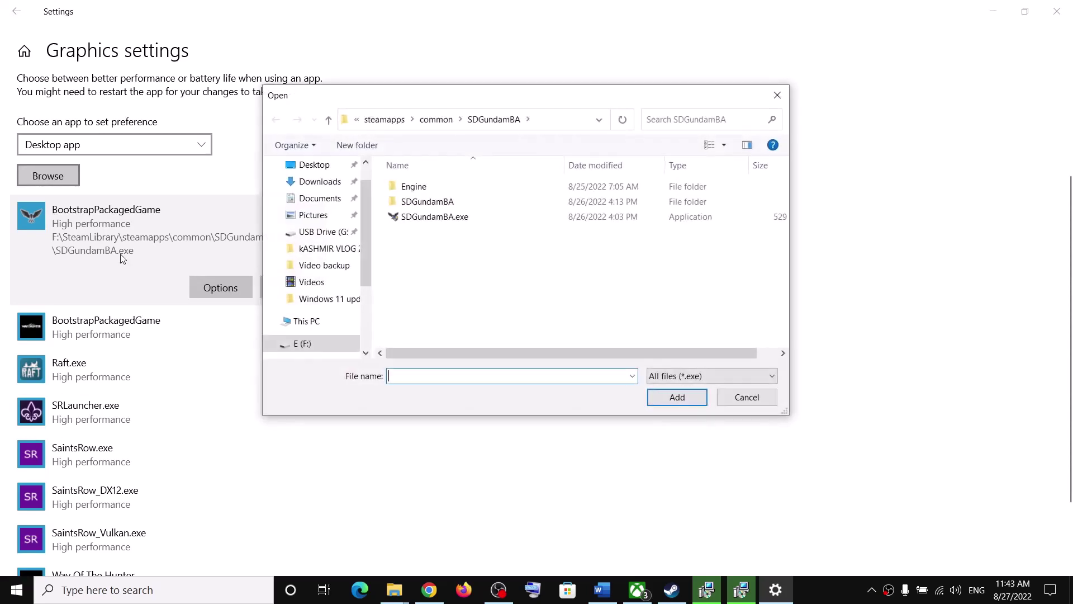
{"action": "left_click", "coordinate": [416, 206]}
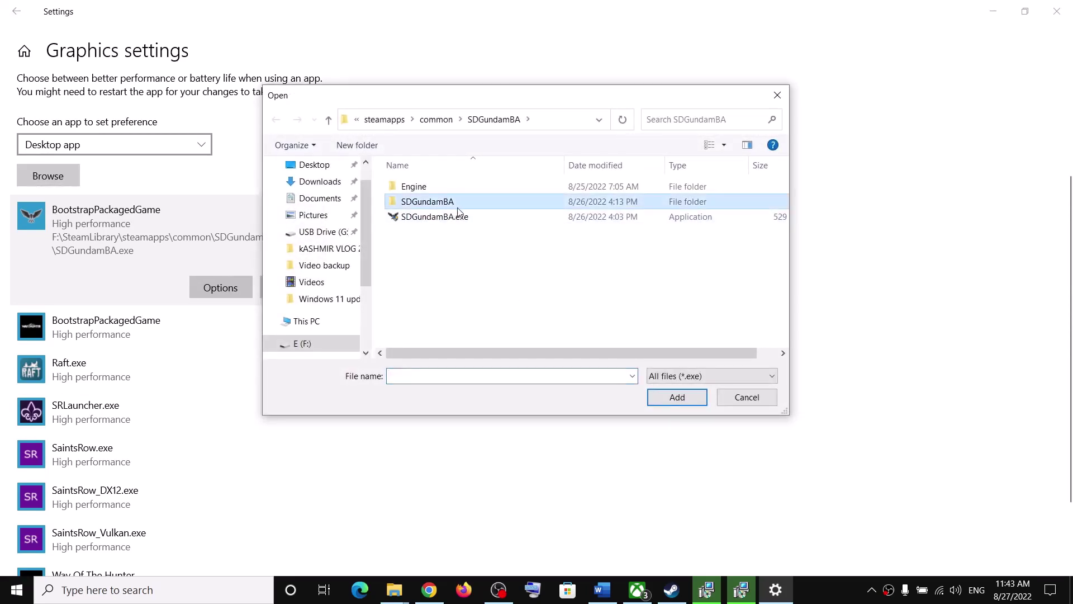
{"action": "double_click", "coordinate": [442, 210]}
{"action": "left_click", "coordinate": [427, 192]}
{"action": "double_click", "coordinate": [427, 192]}
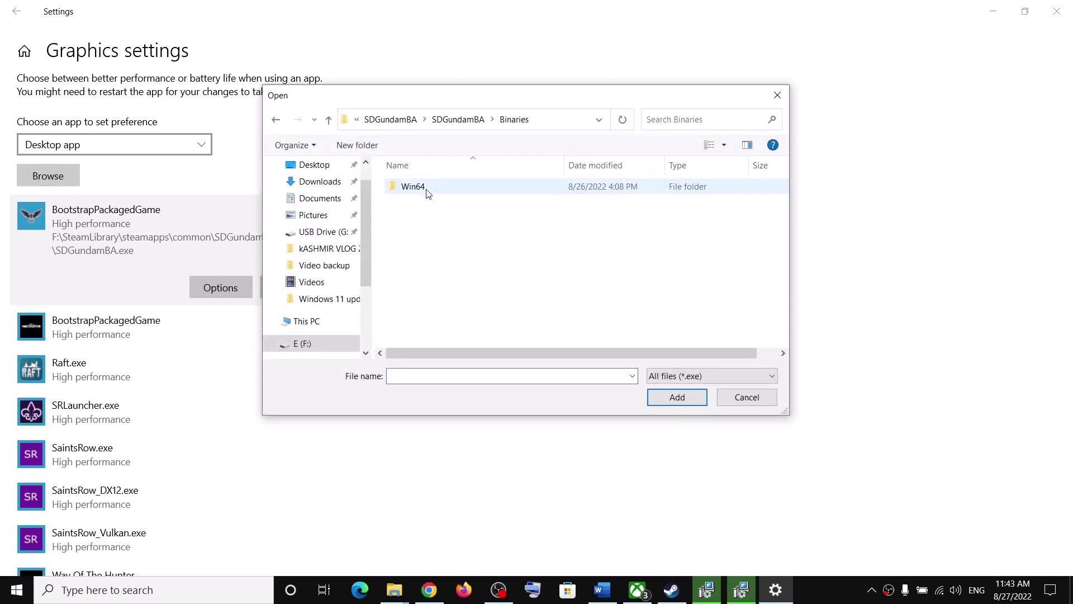
{"action": "double_click", "coordinate": [428, 192]}
{"action": "left_click", "coordinate": [520, 186]}
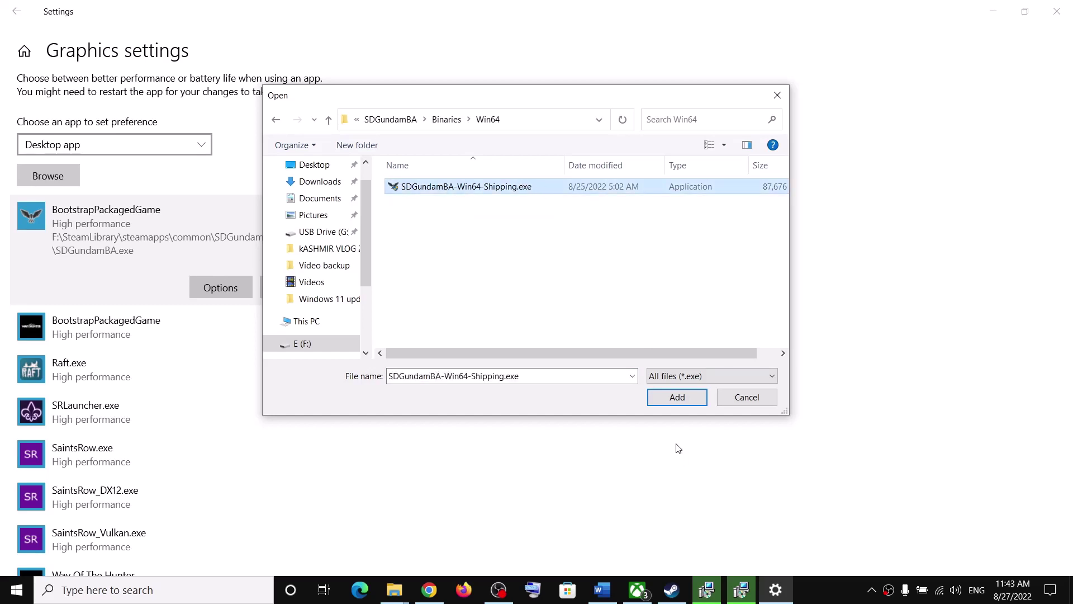
{"action": "left_click", "coordinate": [679, 398]}
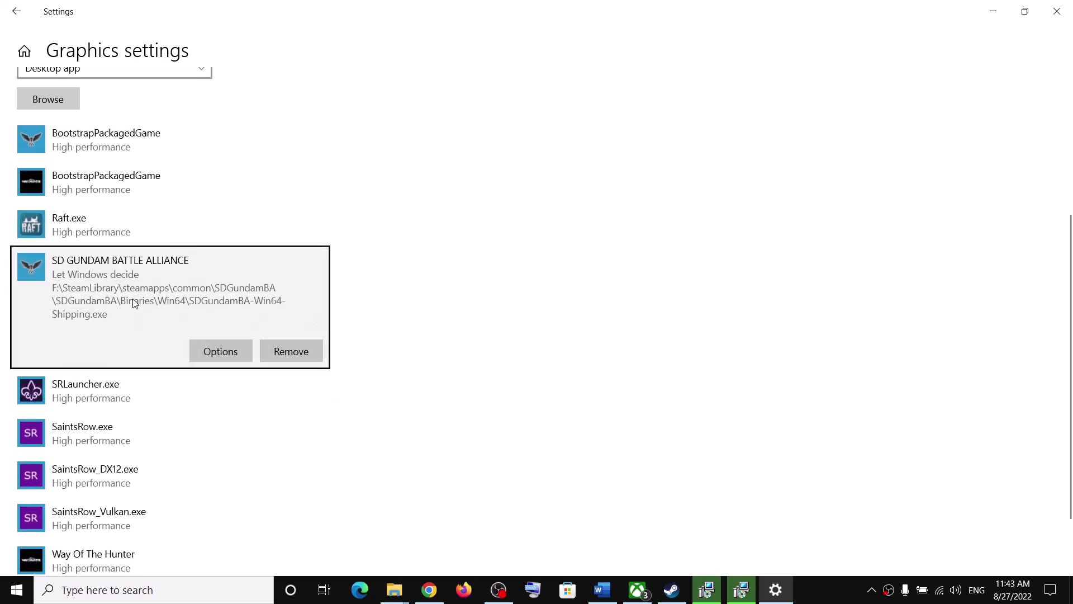
Save High performance for the shipping executable and close Settings
{"action": "left_click", "coordinate": [209, 349]}
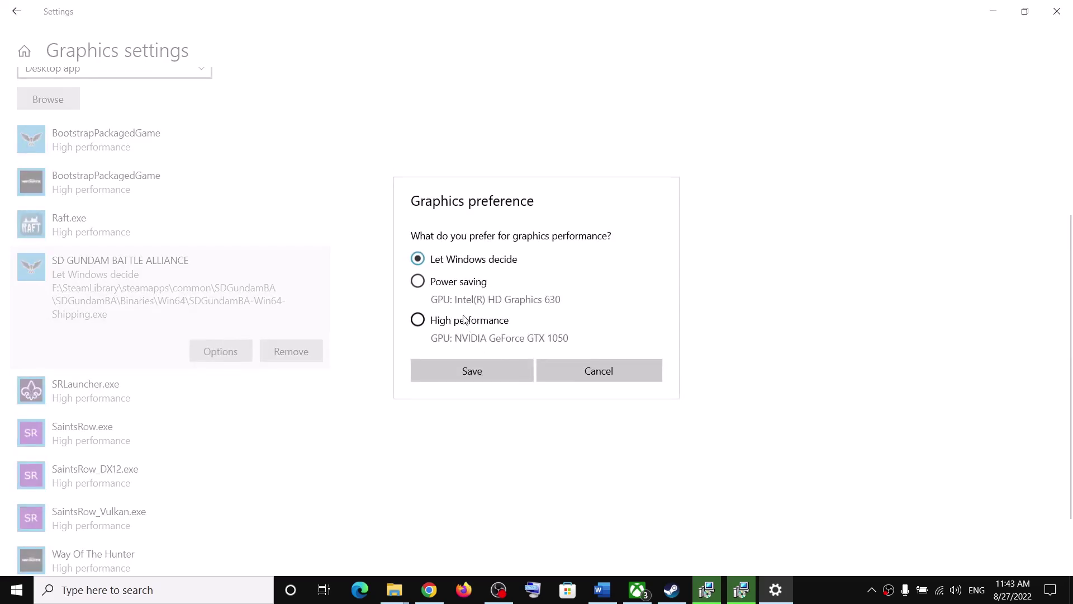
{"action": "left_click", "coordinate": [490, 371]}
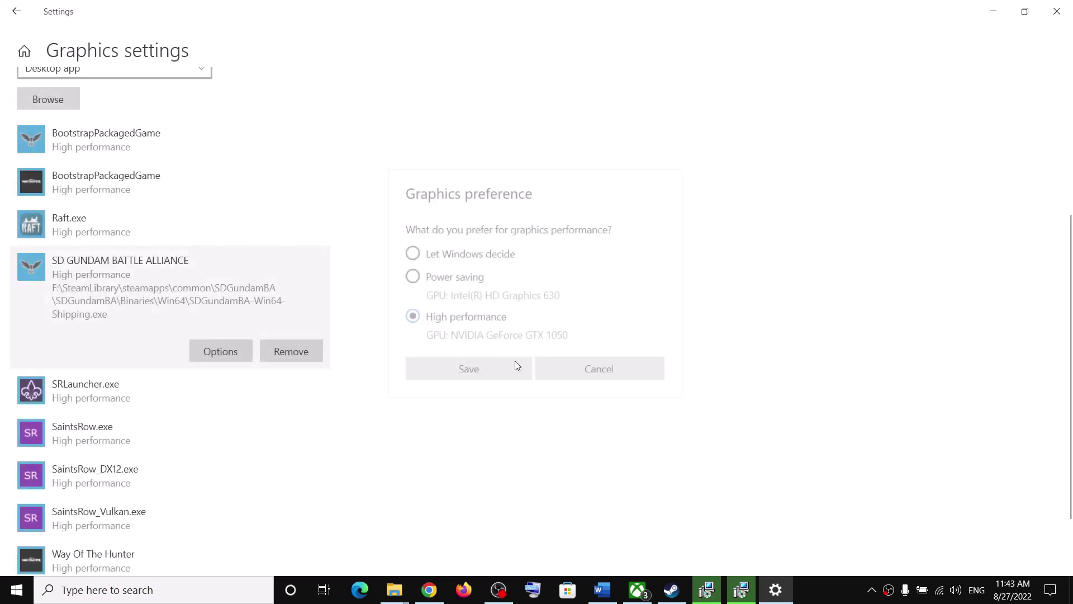
{"action": "left_click", "coordinate": [1057, 11]}
Scroll to Step 8 in the guide, highlight its text, and maximize Word
{"action": "scroll", "coordinate": [464, 431], "scroll_direction": "down", "scroll_amount": 1}
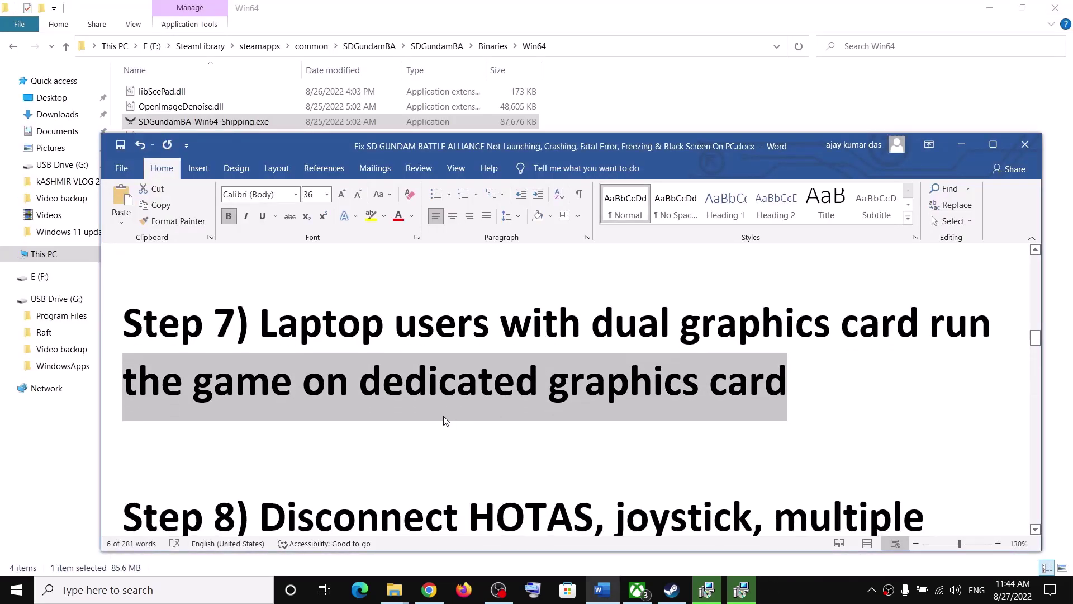
{"action": "scroll", "coordinate": [444, 416], "scroll_direction": "down", "scroll_amount": 5}
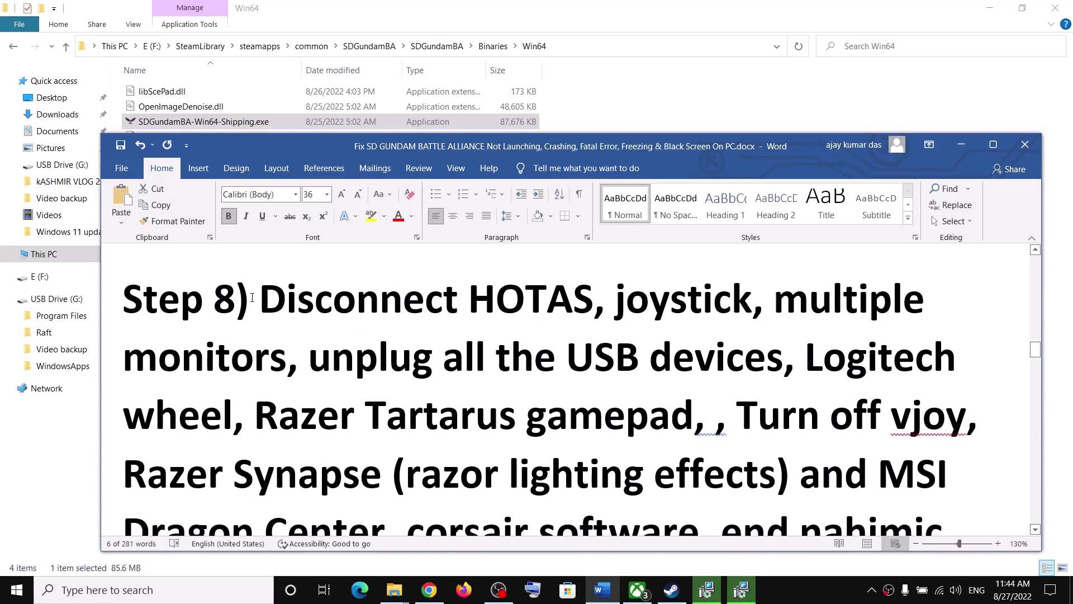
{"action": "left_click_drag", "start_coordinate": [252, 298], "coordinate": [816, 423]}
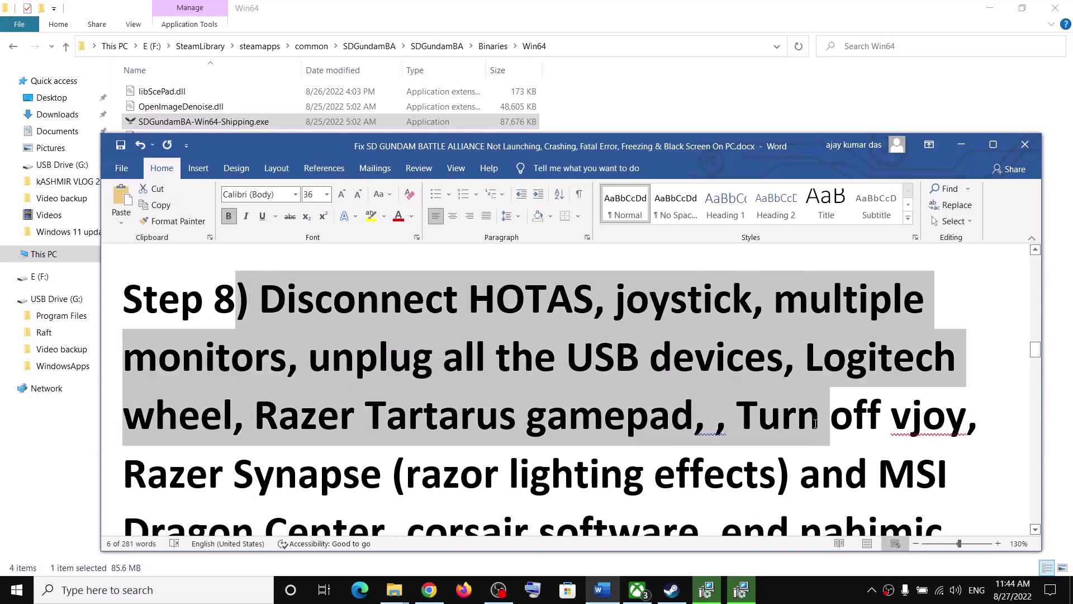
{"action": "left_click", "coordinate": [993, 144]}
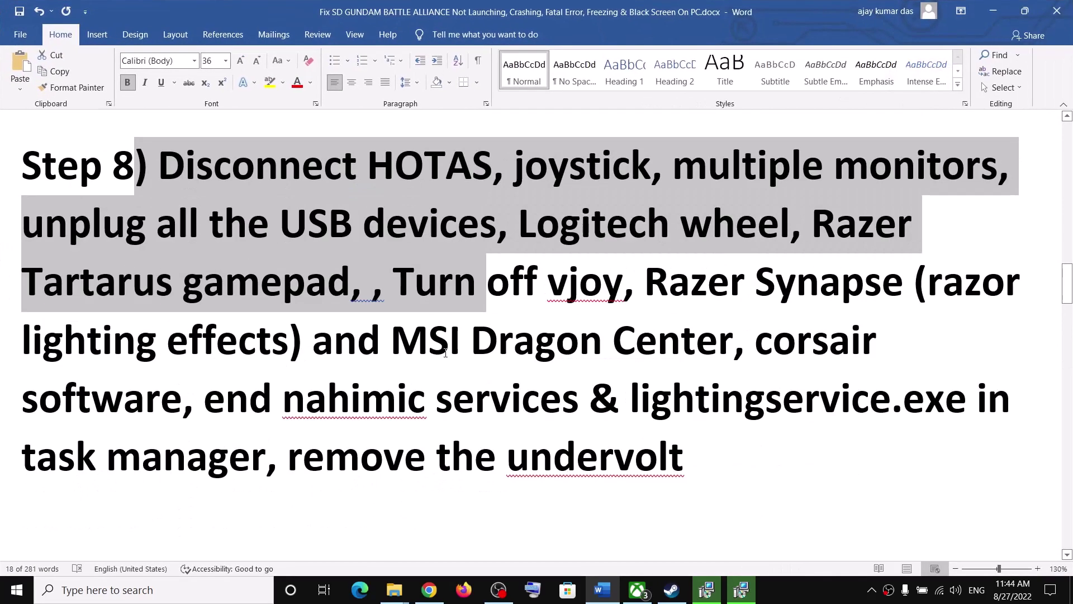
{"action": "left_click", "coordinate": [172, 167]}
Highlight Step 8's items to disconnect (vJoy, lightingservice.exe, undervolt), then Step 9's 'Update your Windows'
{"action": "left_click", "coordinate": [615, 319], "text": "shift"}
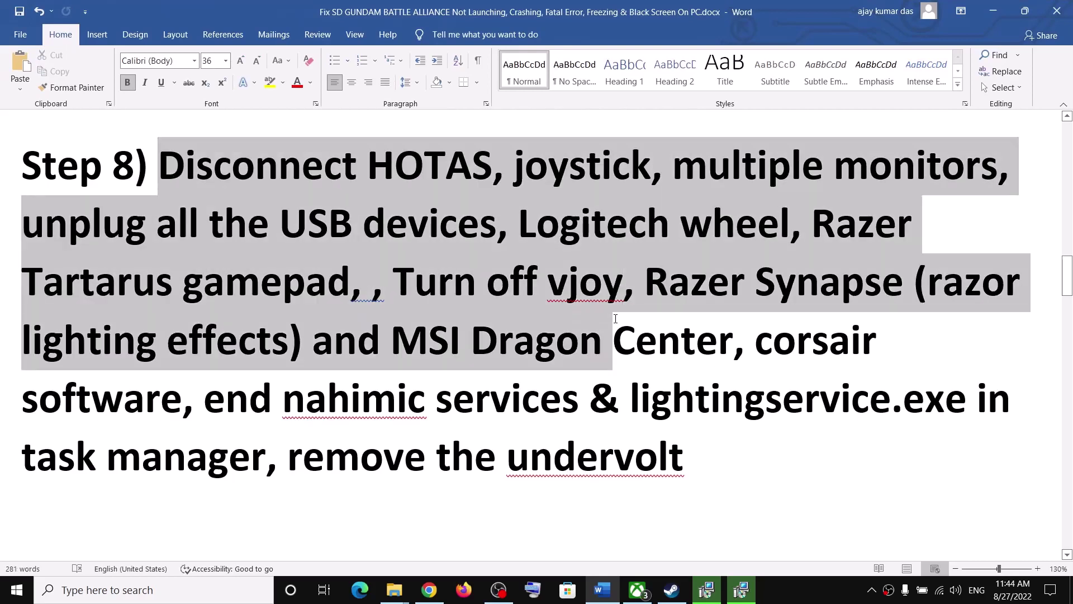
{"action": "left_click", "coordinate": [612, 371]}
{"action": "left_click_drag", "start_coordinate": [372, 282], "coordinate": [281, 442]}
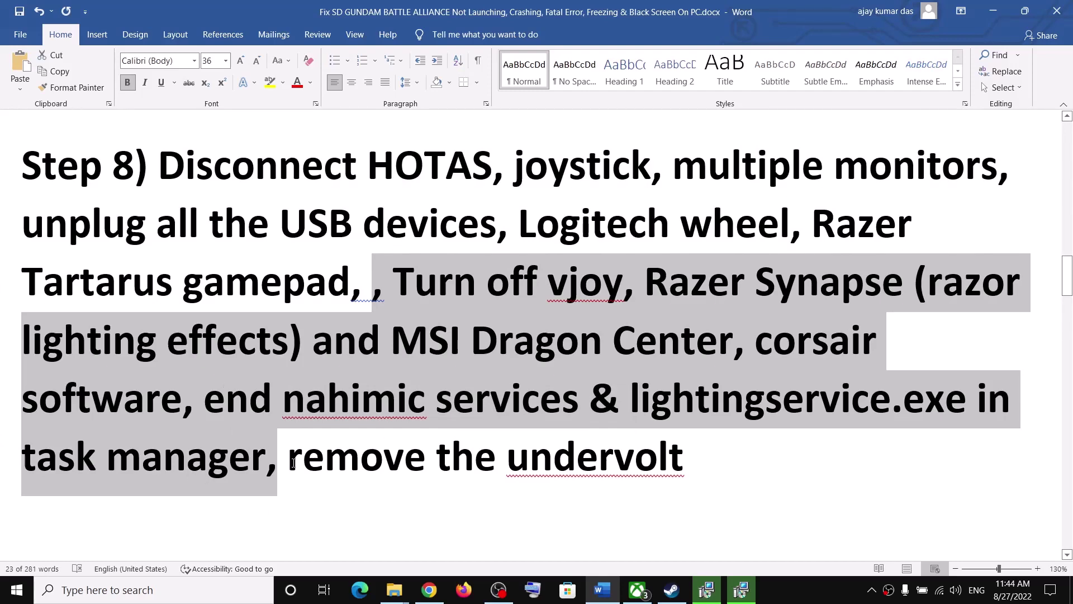
{"action": "left_click_drag", "start_coordinate": [292, 463], "coordinate": [644, 470]}
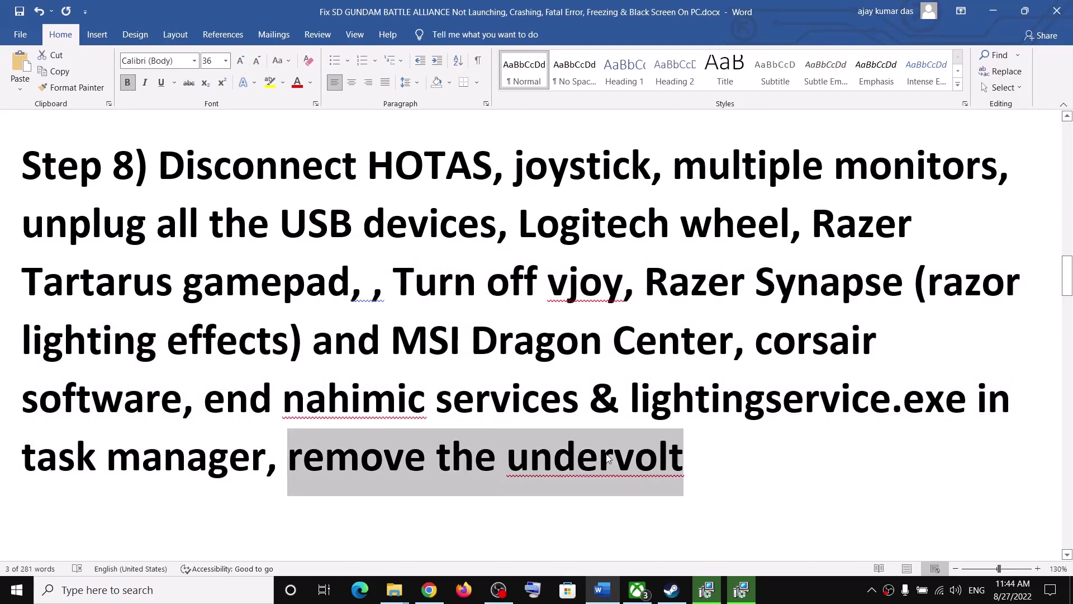
{"action": "scroll", "coordinate": [456, 450], "scroll_direction": "down", "scroll_amount": 3}
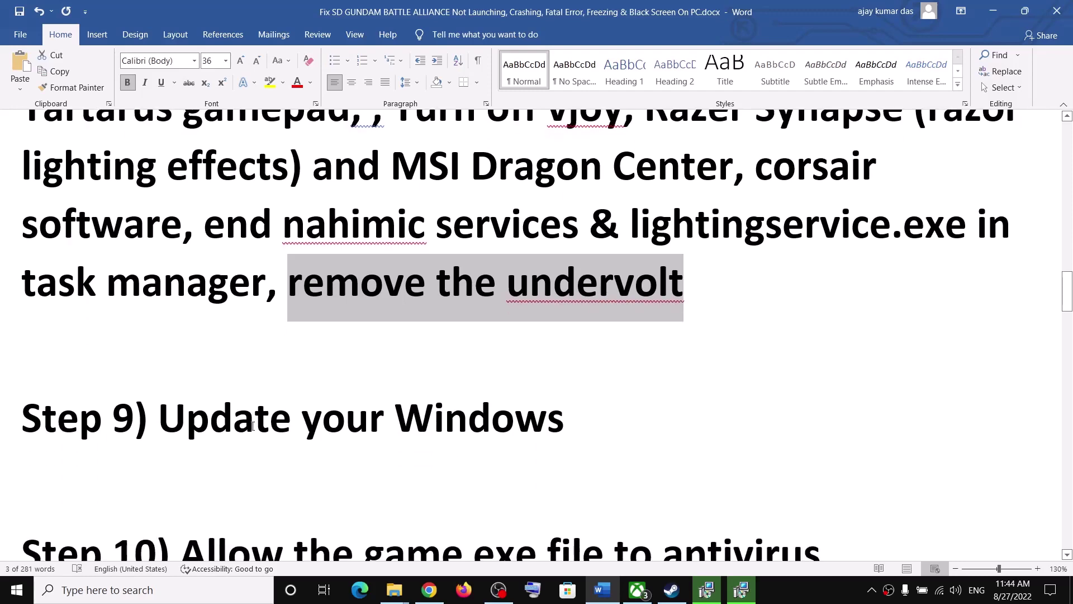
{"action": "left_click_drag", "start_coordinate": [168, 424], "coordinate": [627, 412]}
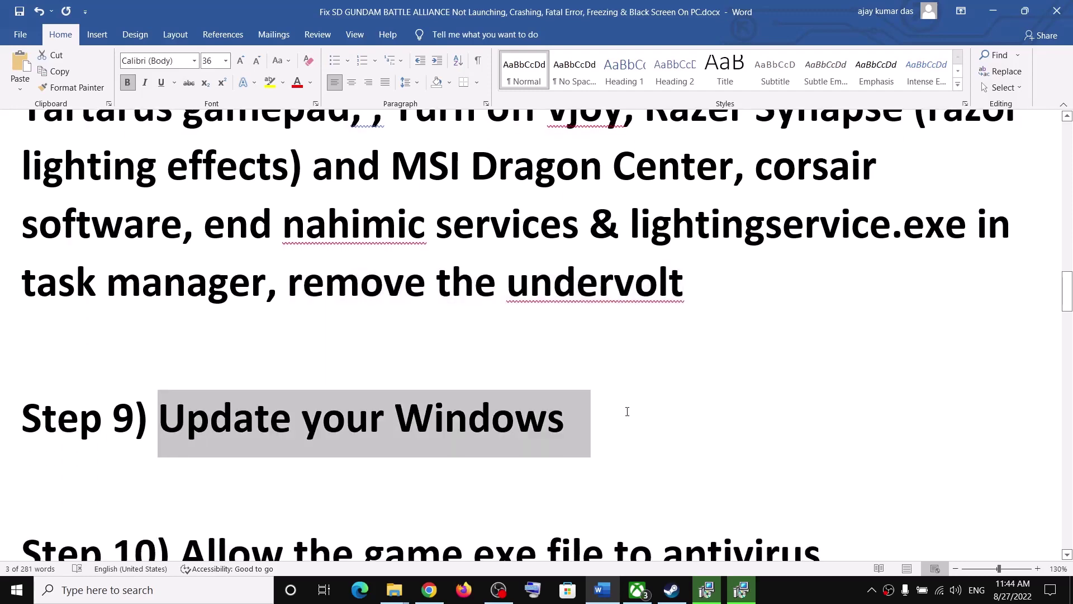
{"action": "left_click", "coordinate": [16, 589]}
Run Check for updates under Update & Security, then minimize Settings
{"action": "left_click", "coordinate": [25, 528]}
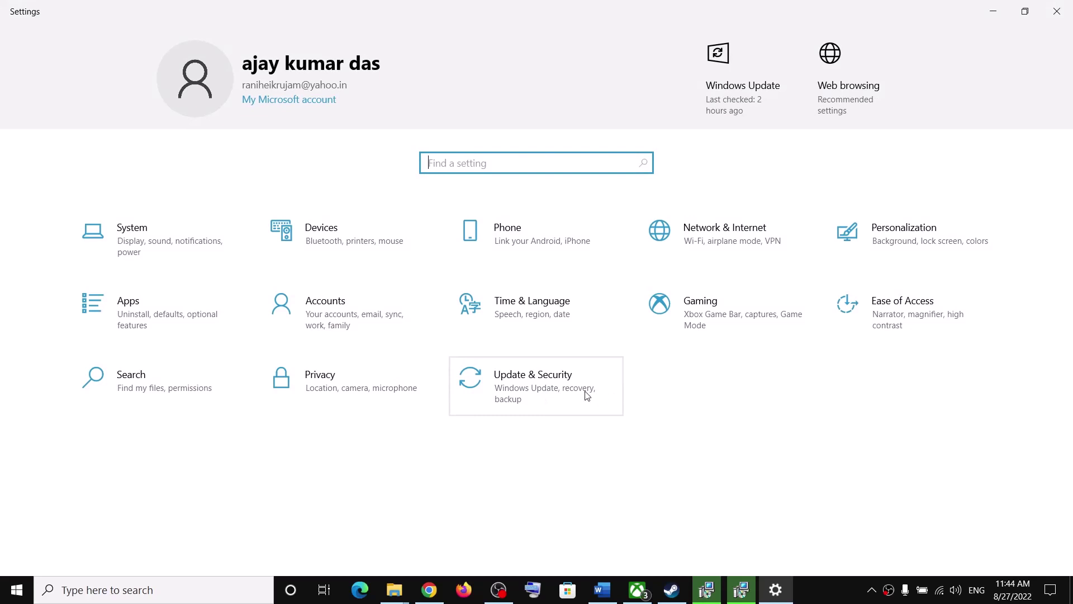
{"action": "left_click", "coordinate": [587, 396]}
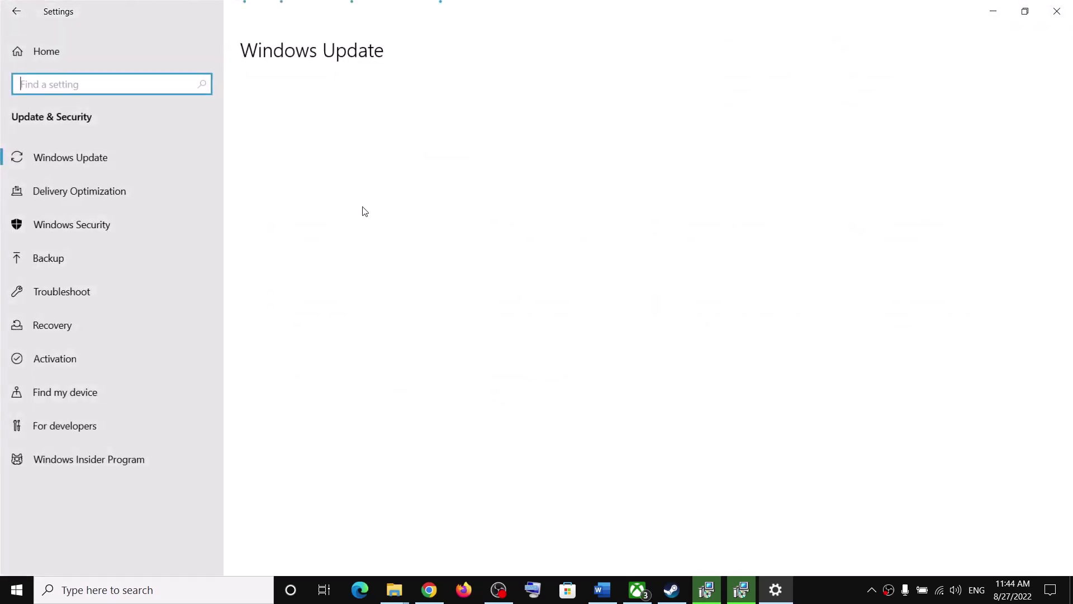
{"action": "left_click", "coordinate": [302, 133]}
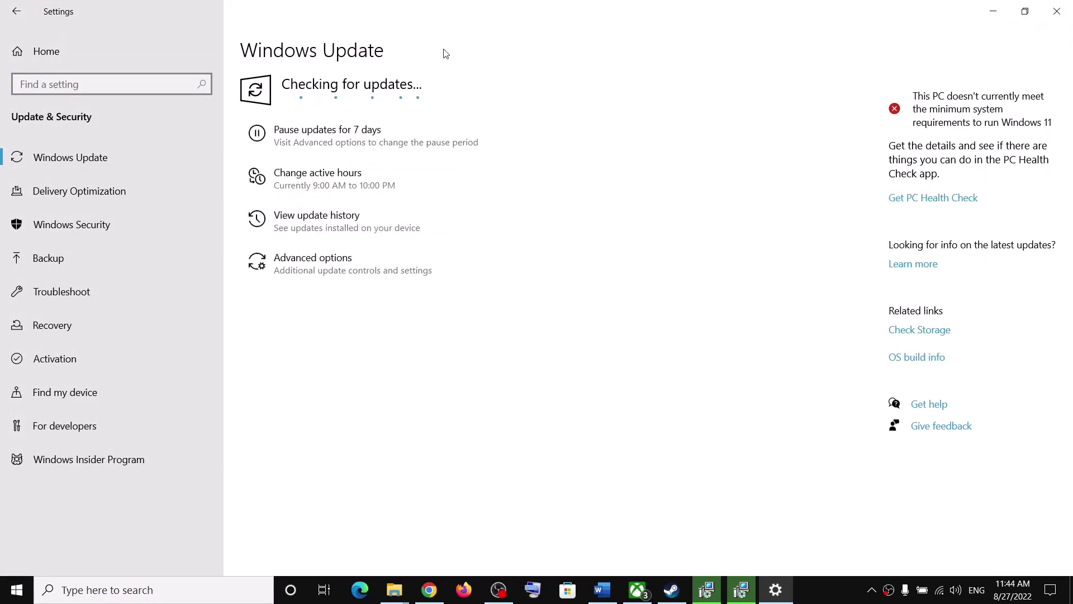
{"action": "left_click", "coordinate": [993, 14]}
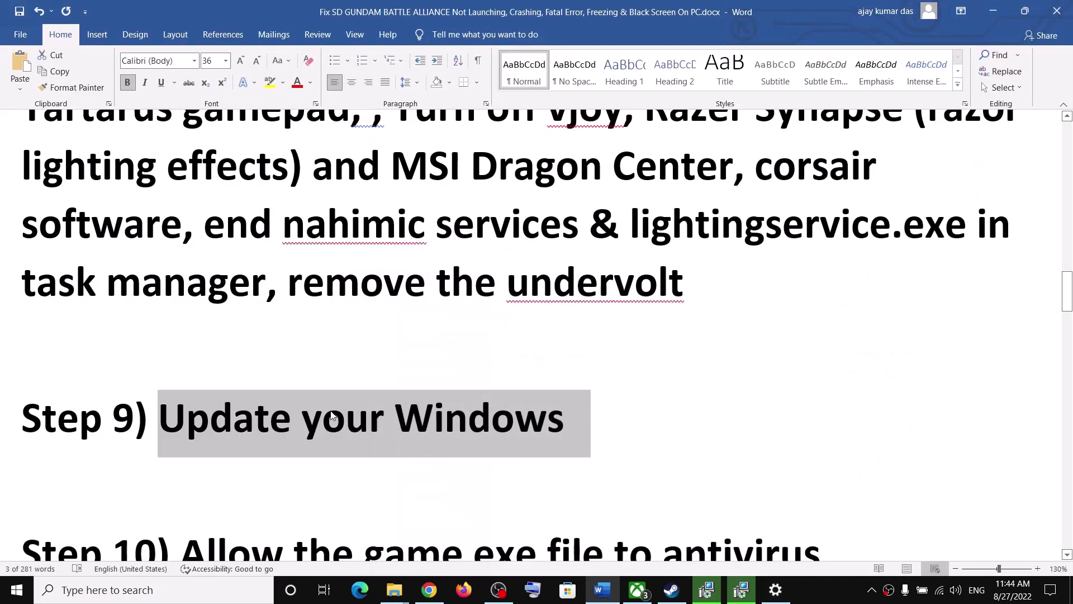
Highlight Step 10's text about allowing the game exe through Windows Security
{"action": "scroll", "coordinate": [256, 403], "scroll_direction": "down", "scroll_amount": 2}
{"action": "left_click_drag", "start_coordinate": [180, 423], "coordinate": [72, 507]}
{"action": "key", "text": "shift+End"}
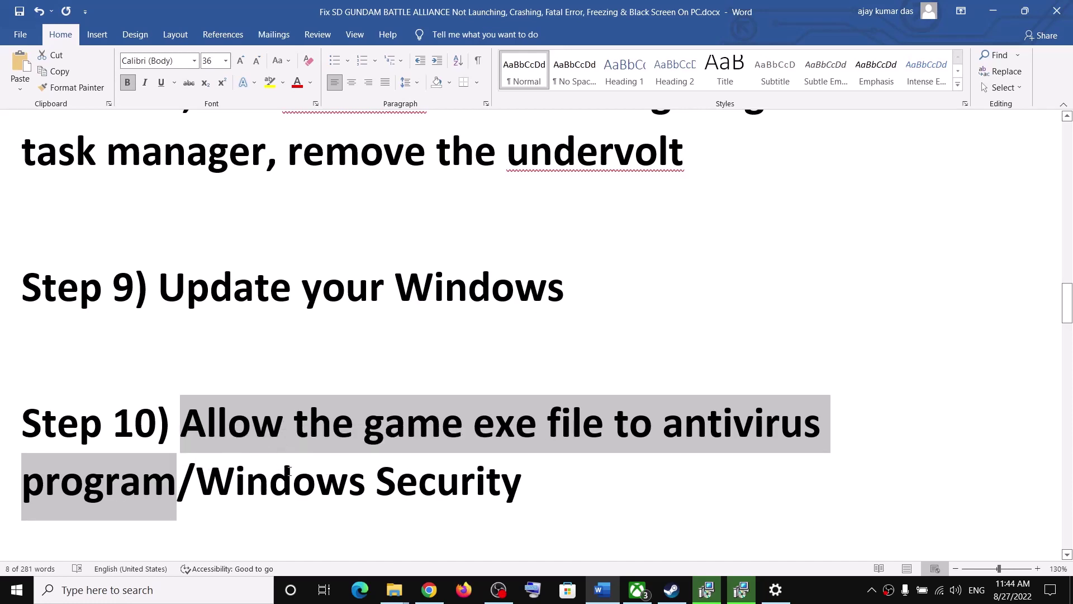
{"action": "left_click_drag", "start_coordinate": [200, 480], "coordinate": [587, 472]}
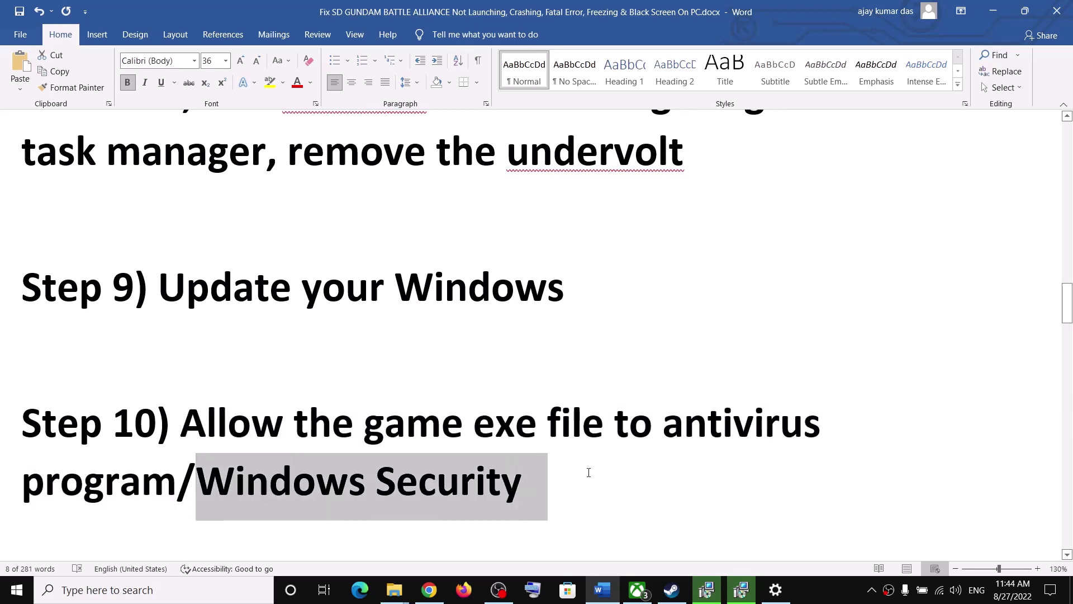
{"action": "left_click", "coordinate": [34, 461]}
Reopen Windows Settings from Start and return to its home page
{"action": "left_click", "coordinate": [15, 590]}
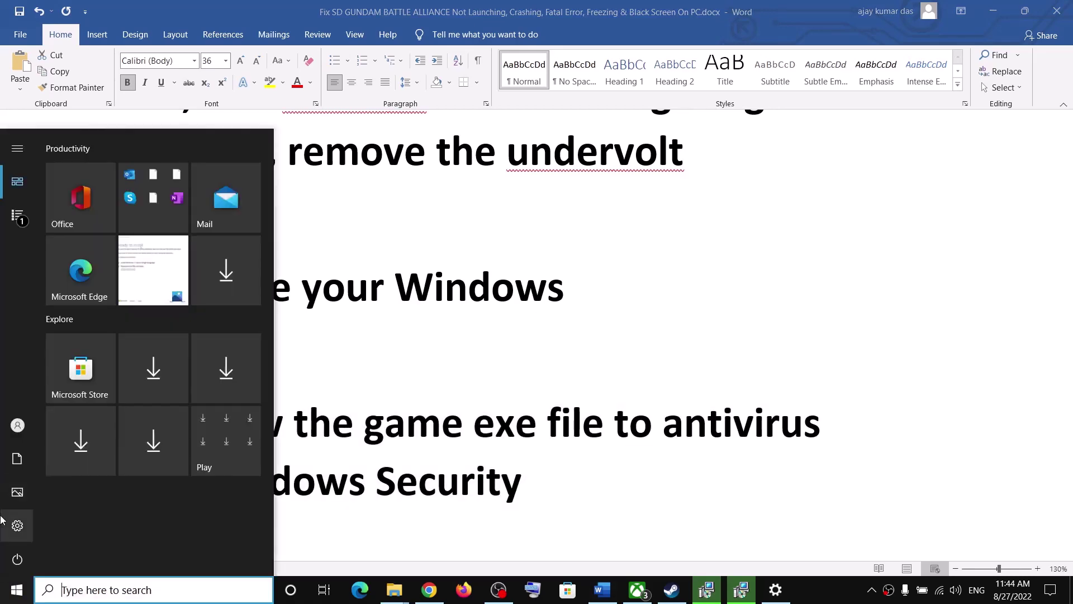
{"action": "left_click", "coordinate": [31, 526]}
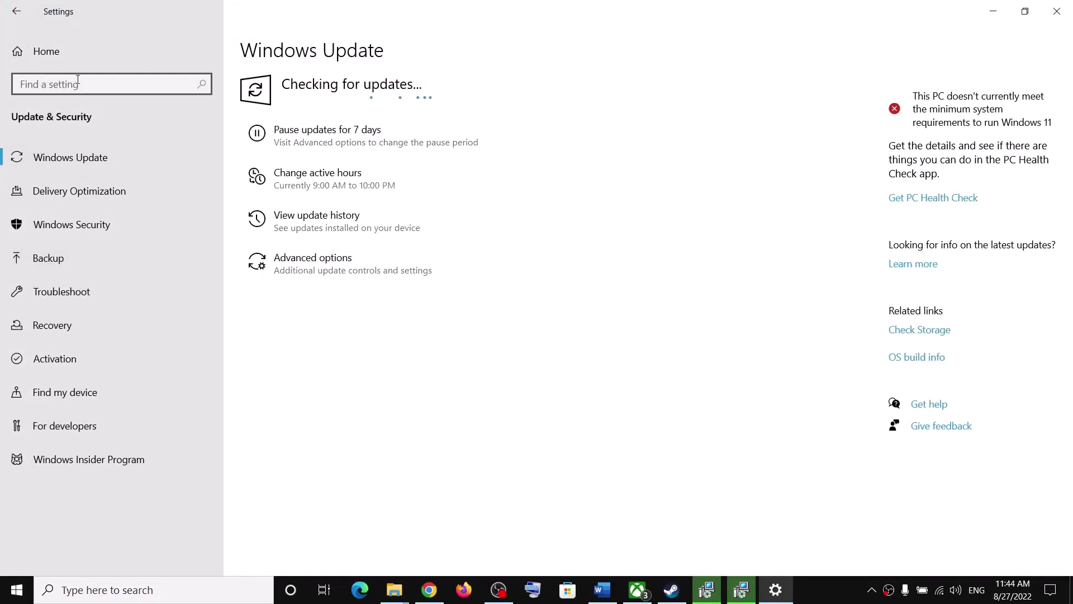
{"action": "left_click", "coordinate": [48, 50]}
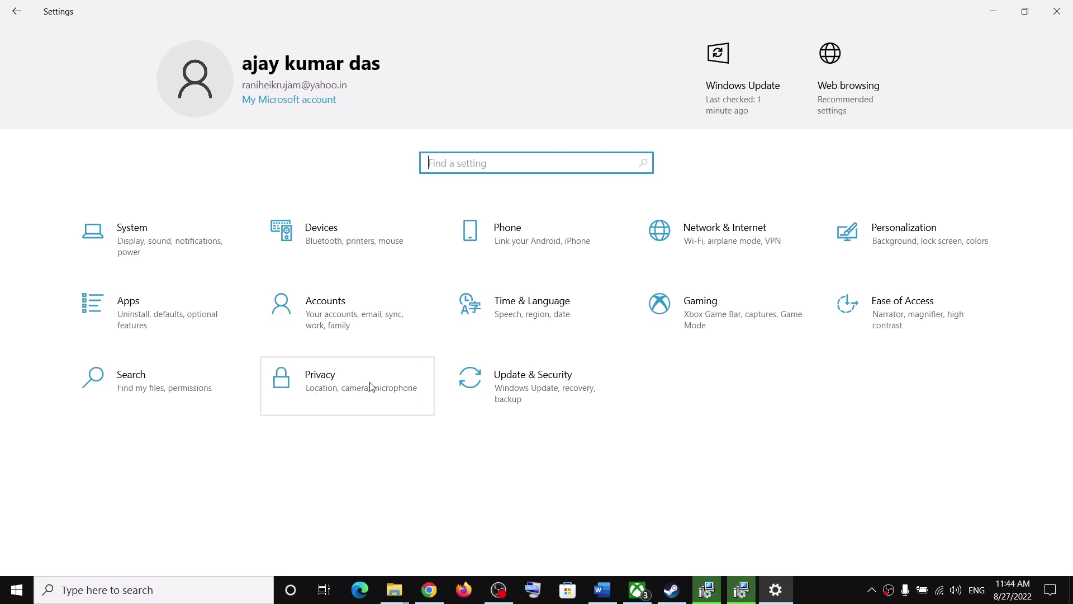
Open Windows Security's Virus & threat protection and its Manage ransomware protection page
{"action": "left_click", "coordinate": [535, 404]}
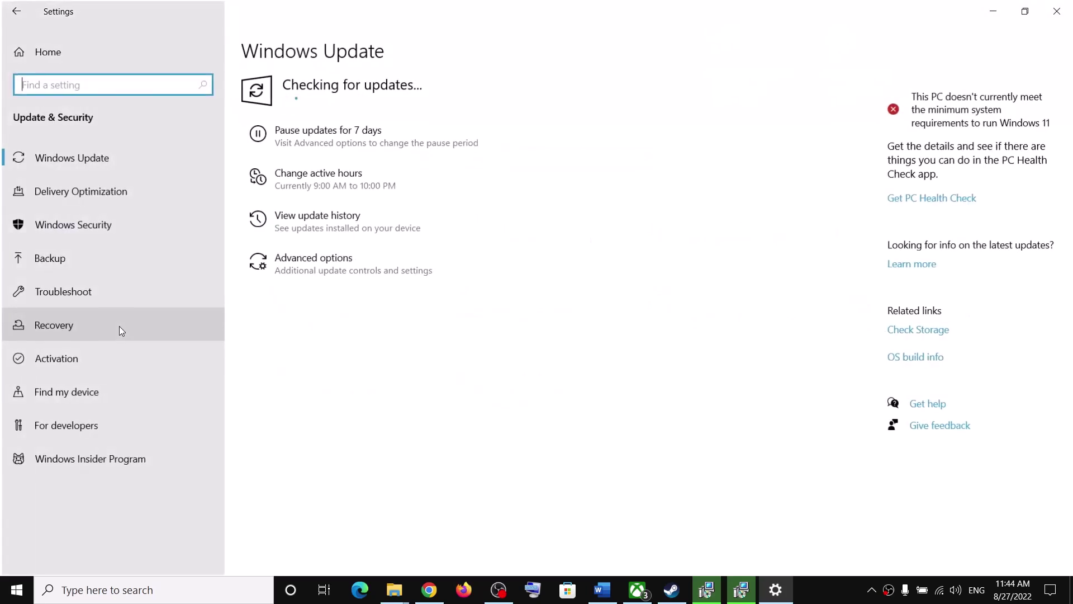
{"action": "left_click", "coordinate": [98, 229]}
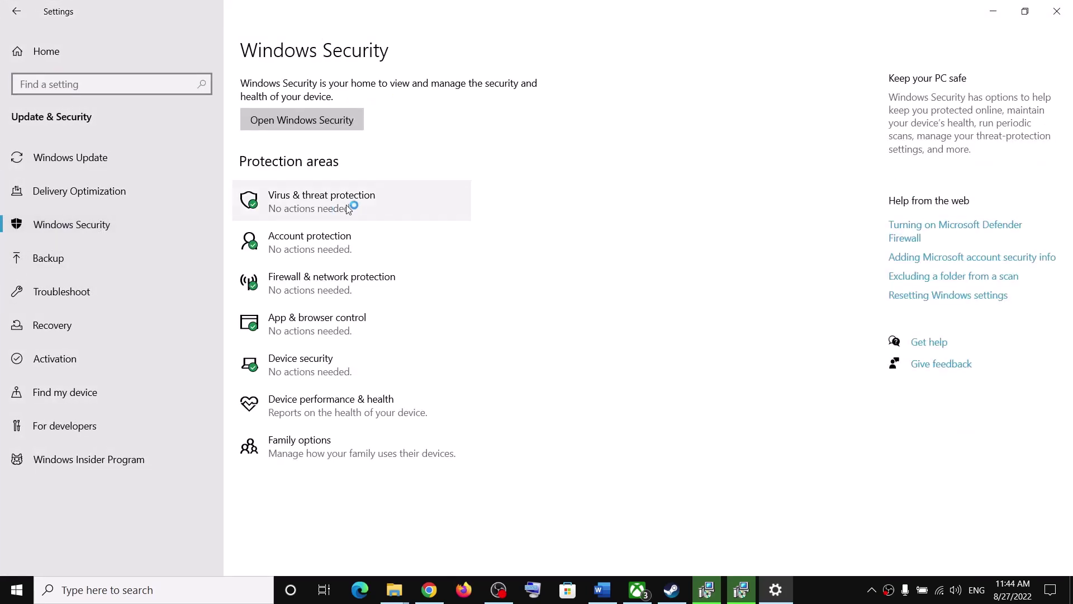
{"action": "left_click", "coordinate": [324, 205]}
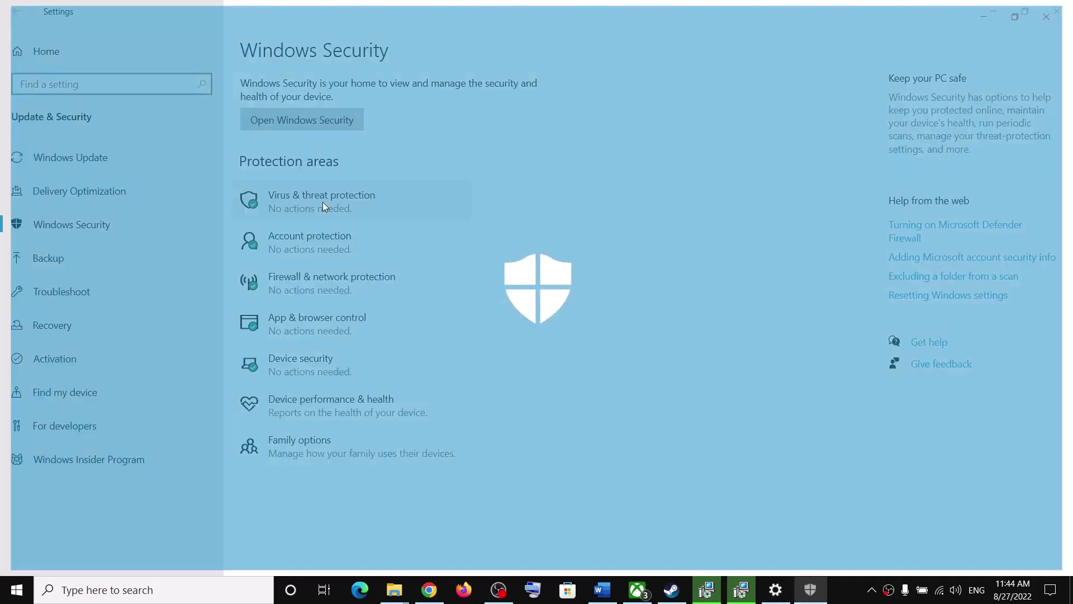
{"action": "scroll", "coordinate": [392, 352], "scroll_direction": "down", "scroll_amount": 2}
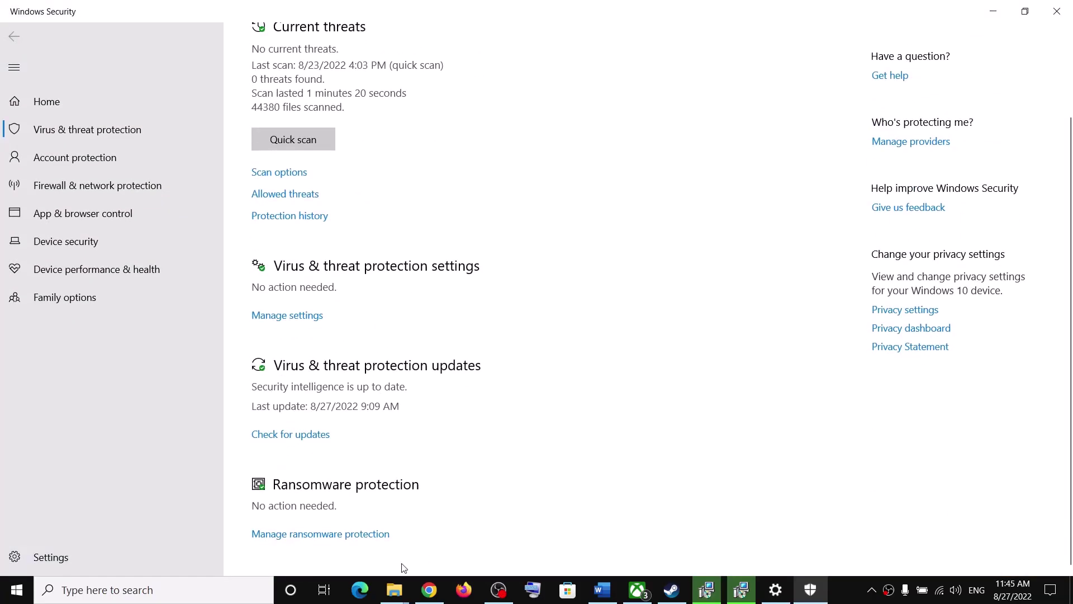
{"action": "left_click", "coordinate": [348, 535]}
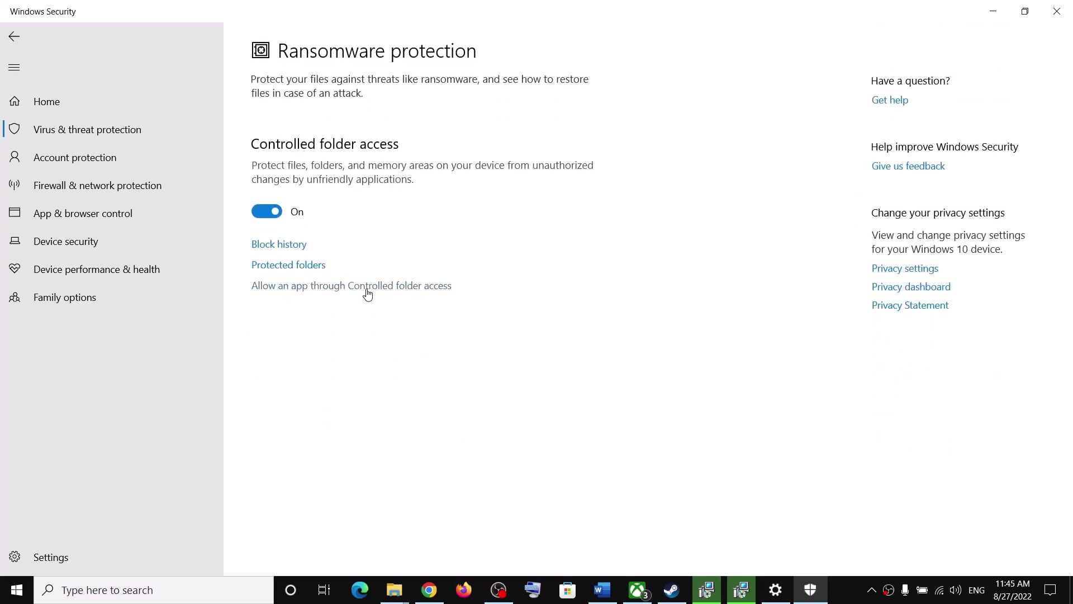
Allow SDGundamBA.exe from F:\SteamLibrary\steamapps\common\SDGundamBA through Controlled folder access
{"action": "left_click", "coordinate": [363, 288]}
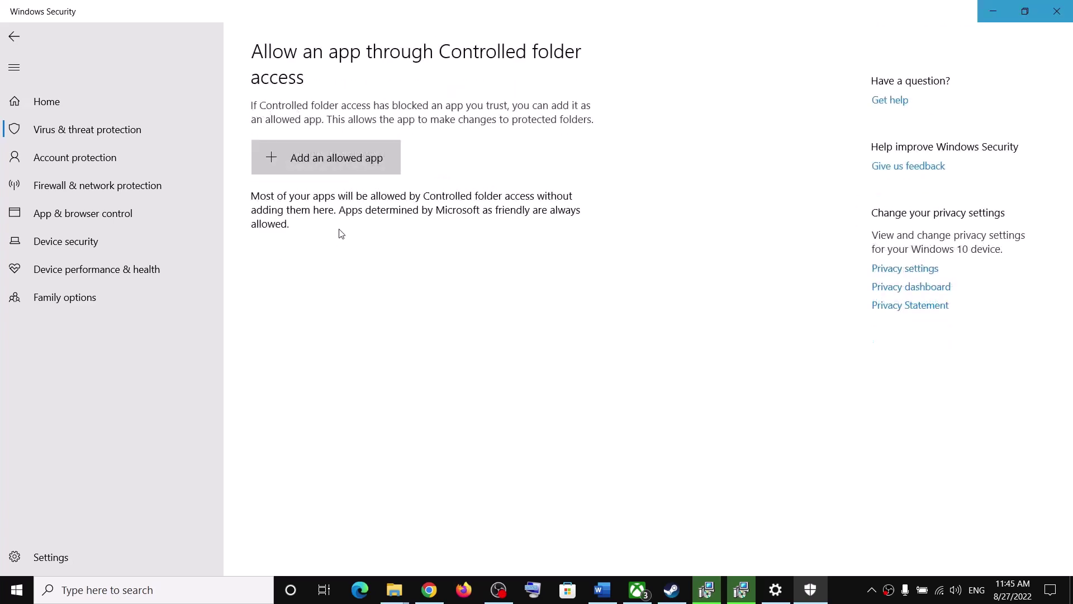
{"action": "left_click", "coordinate": [317, 160]}
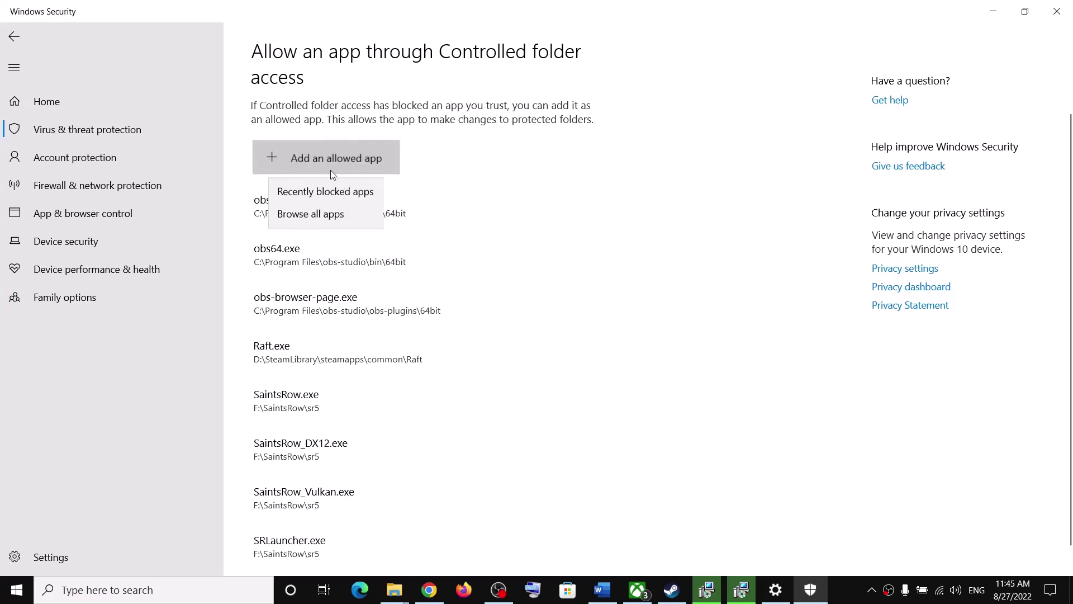
{"action": "left_click", "coordinate": [331, 206]}
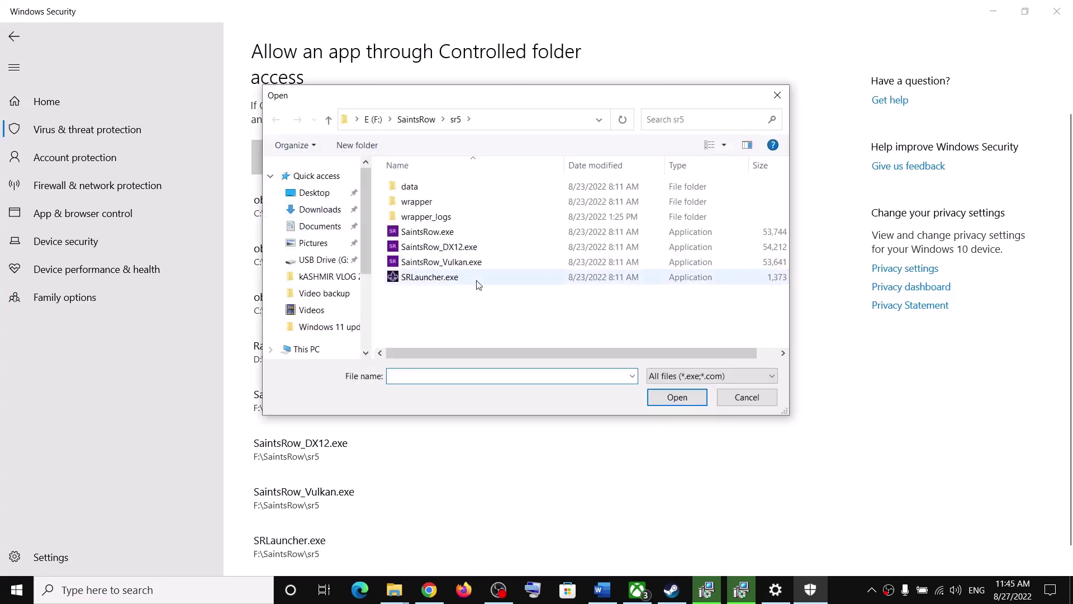
{"action": "scroll", "coordinate": [324, 332], "scroll_direction": "down", "scroll_amount": 1}
{"action": "left_click", "coordinate": [323, 326]}
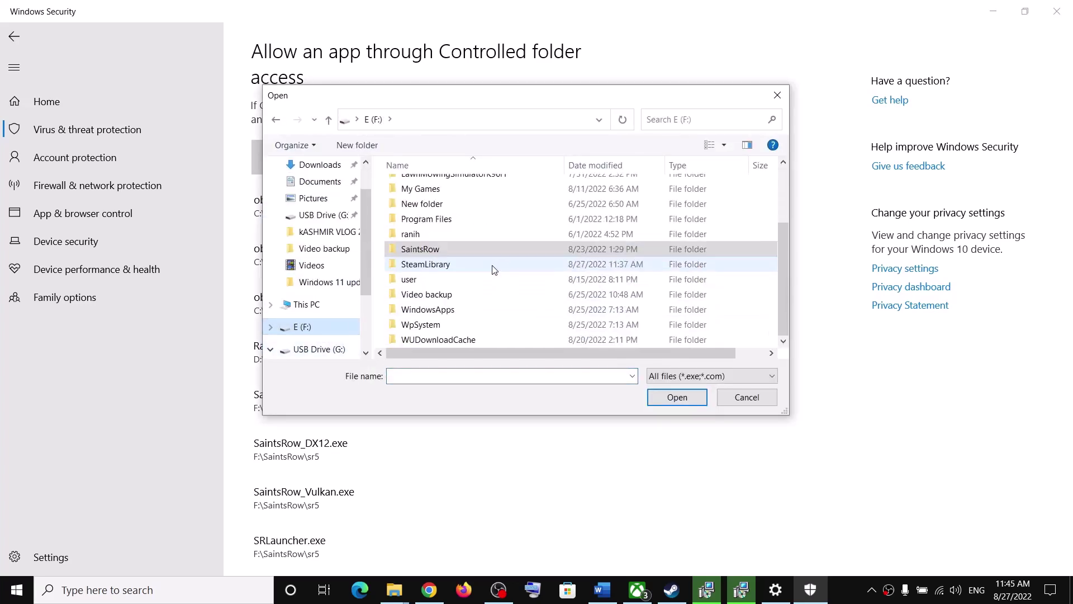
{"action": "double_click", "coordinate": [424, 268]}
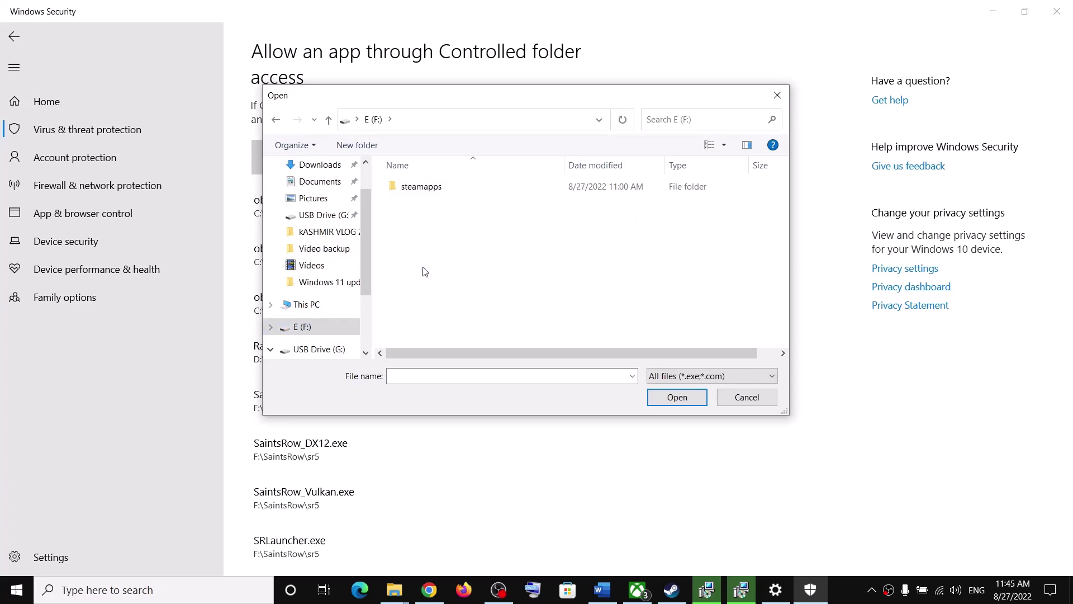
{"action": "double_click", "coordinate": [421, 190]}
{"action": "double_click", "coordinate": [424, 190]}
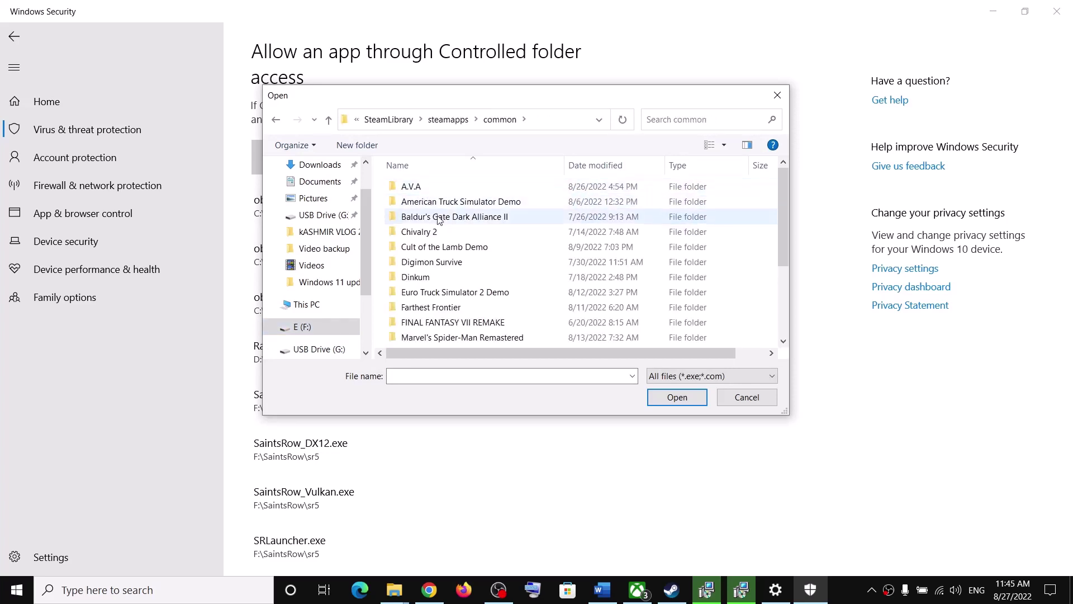
{"action": "scroll", "coordinate": [424, 267], "scroll_direction": "down", "scroll_amount": 3}
{"action": "double_click", "coordinate": [425, 265]}
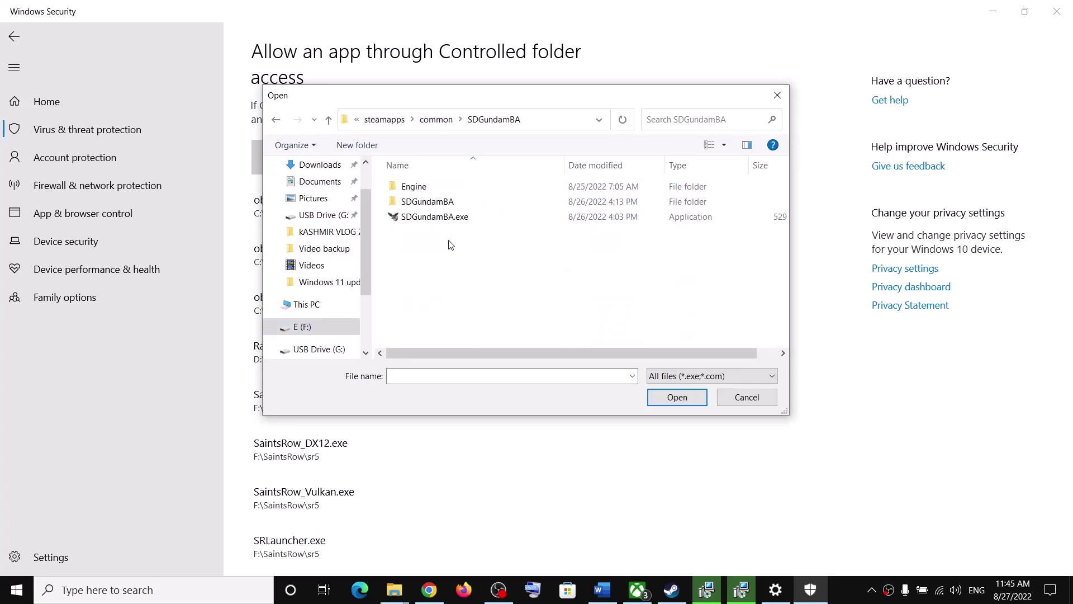
{"action": "left_click", "coordinate": [435, 217]}
{"action": "left_click", "coordinate": [667, 399]}
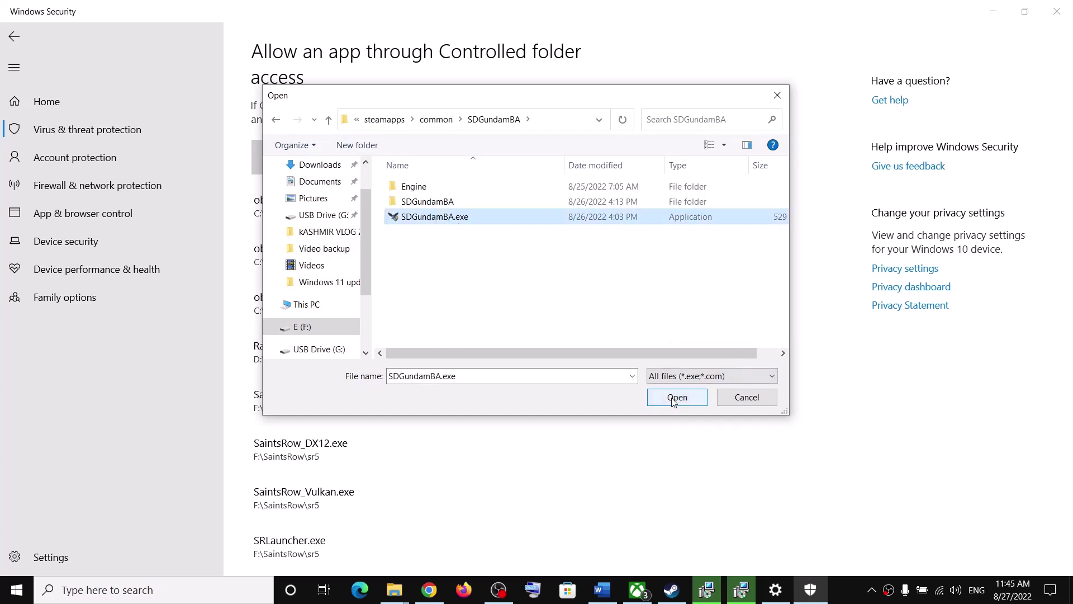
Also allow SDGundamBA-Win64-Shipping.exe from SDGundamBA\Binaries\Win64 through Controlled folder access
{"action": "left_click", "coordinate": [326, 162]}
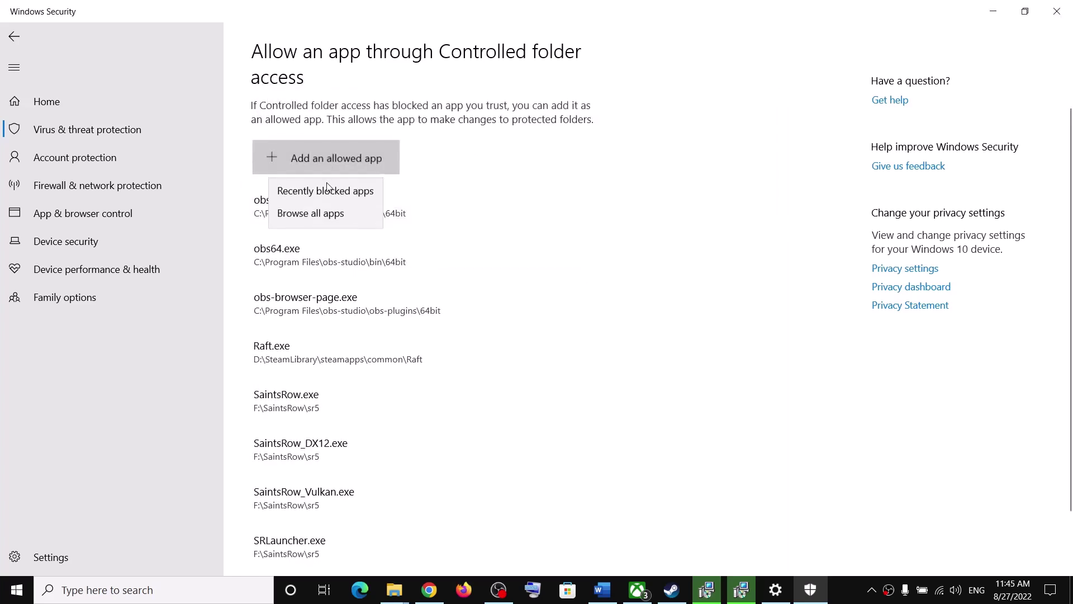
{"action": "left_click", "coordinate": [316, 213]}
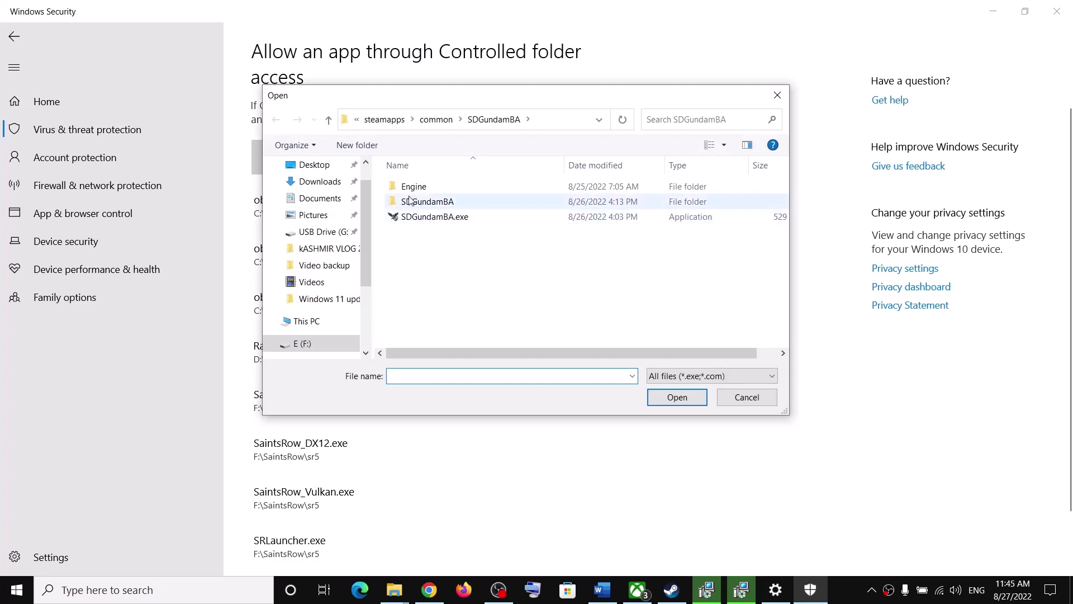
{"action": "left_click", "coordinate": [416, 204]}
{"action": "double_click", "coordinate": [416, 204]}
{"action": "double_click", "coordinate": [413, 186]}
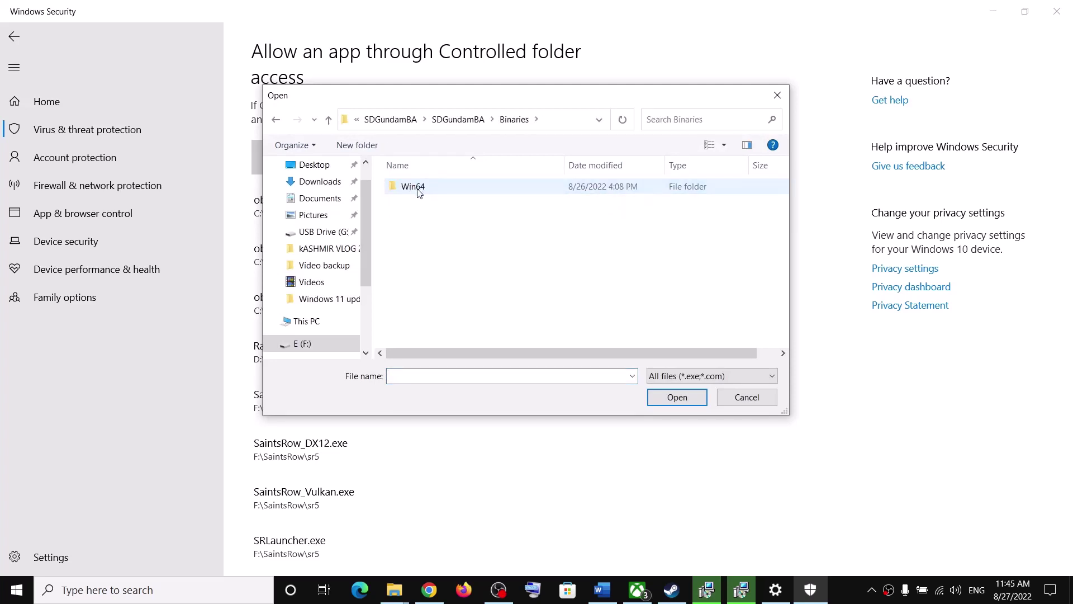
{"action": "double_click", "coordinate": [419, 190]}
{"action": "left_click", "coordinate": [423, 189]}
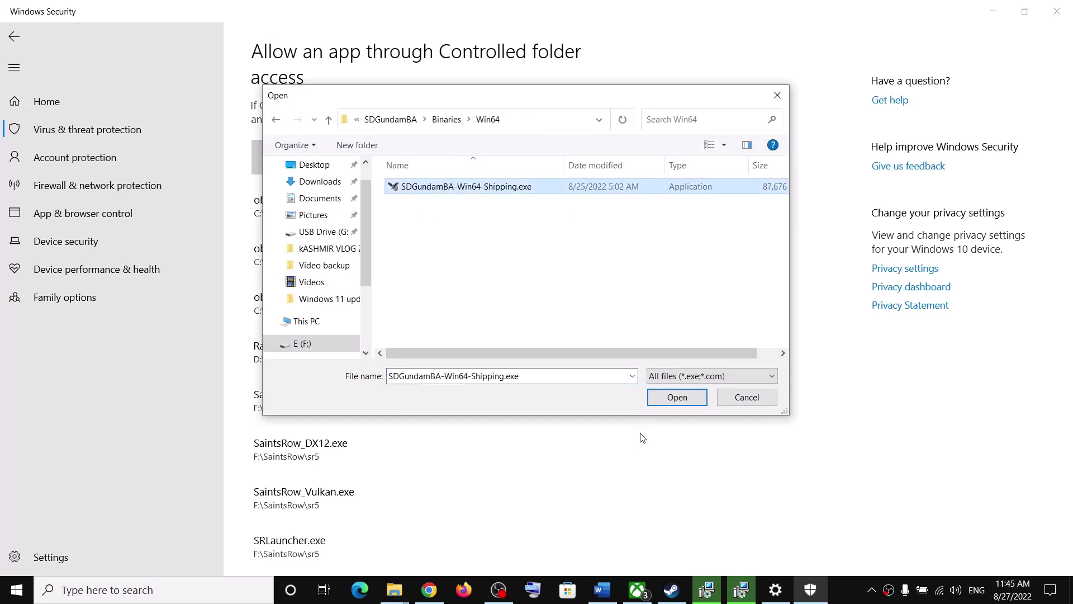
{"action": "left_click", "coordinate": [666, 401]}
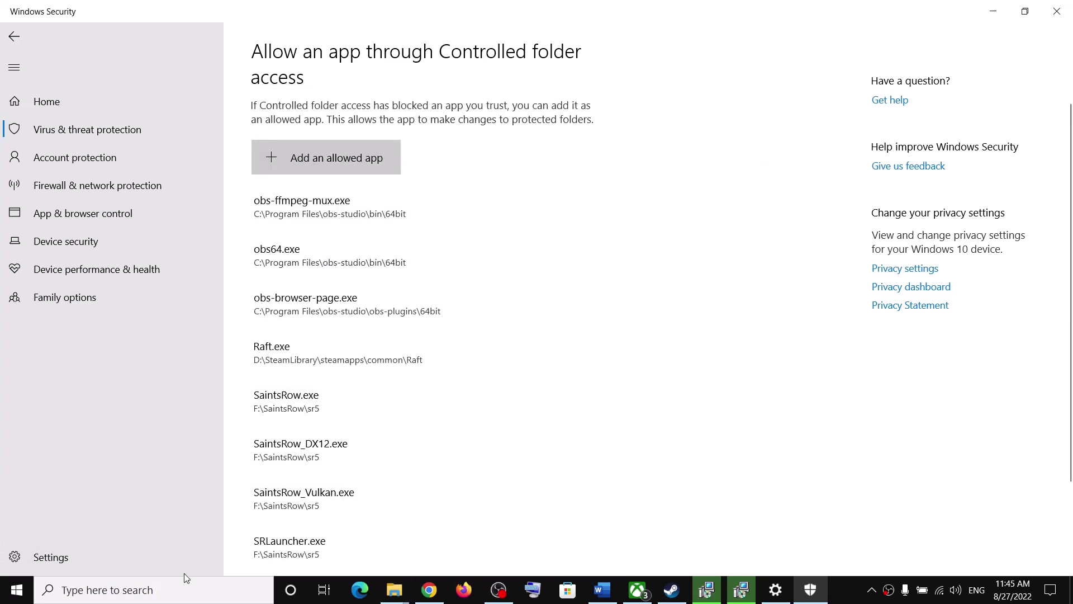
Open Control Panel's firewall allowed apps list via 'control' search and unlock it with Change settings
{"action": "left_click", "coordinate": [178, 596]}
{"action": "type", "text": "con"}
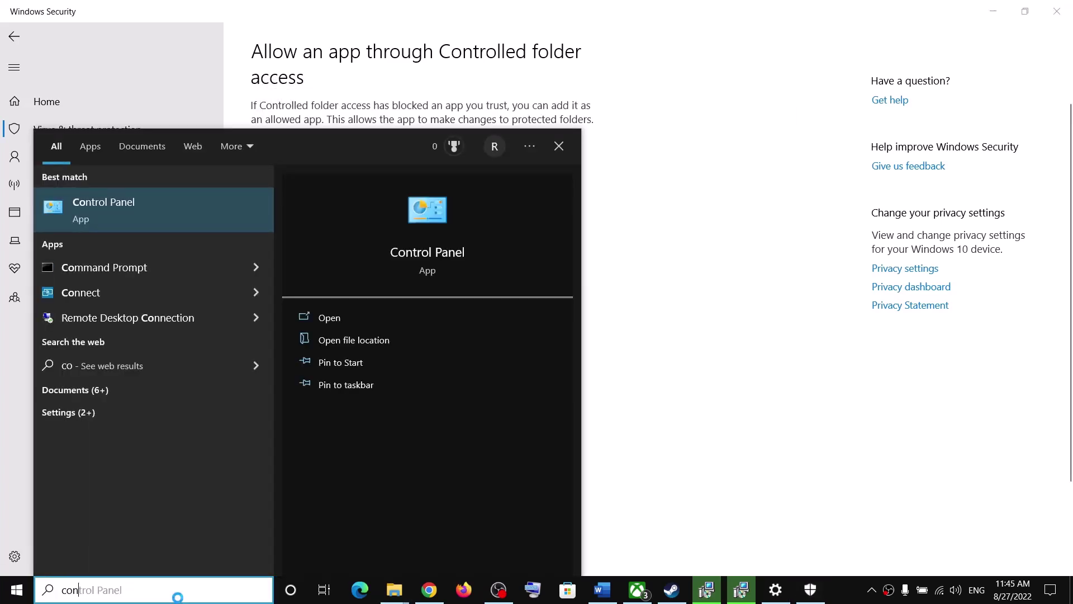
{"action": "type", "text": "trol"}
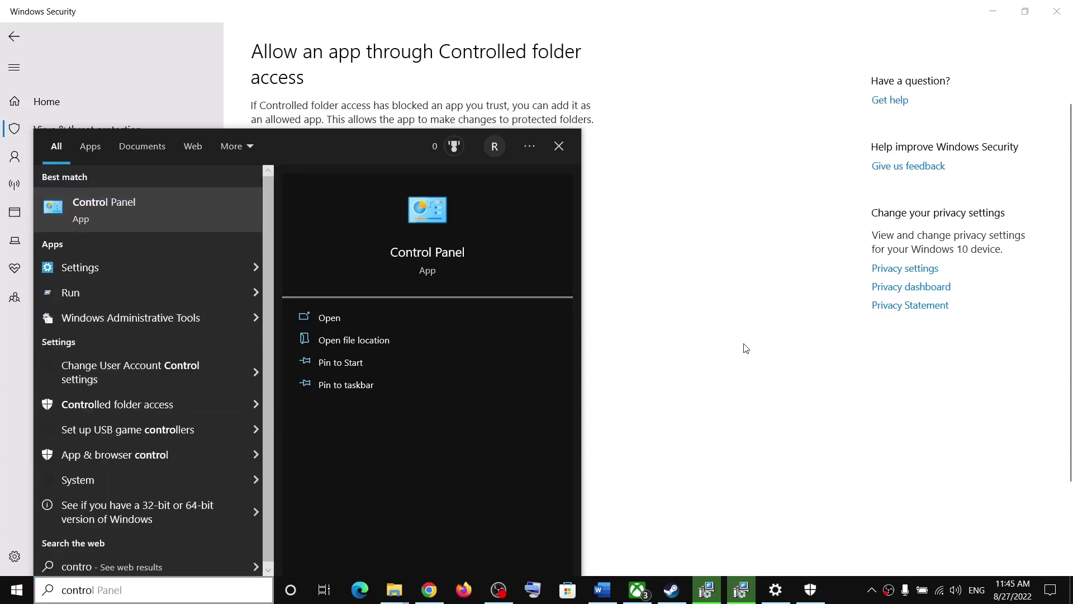
{"action": "key", "text": "Return"}
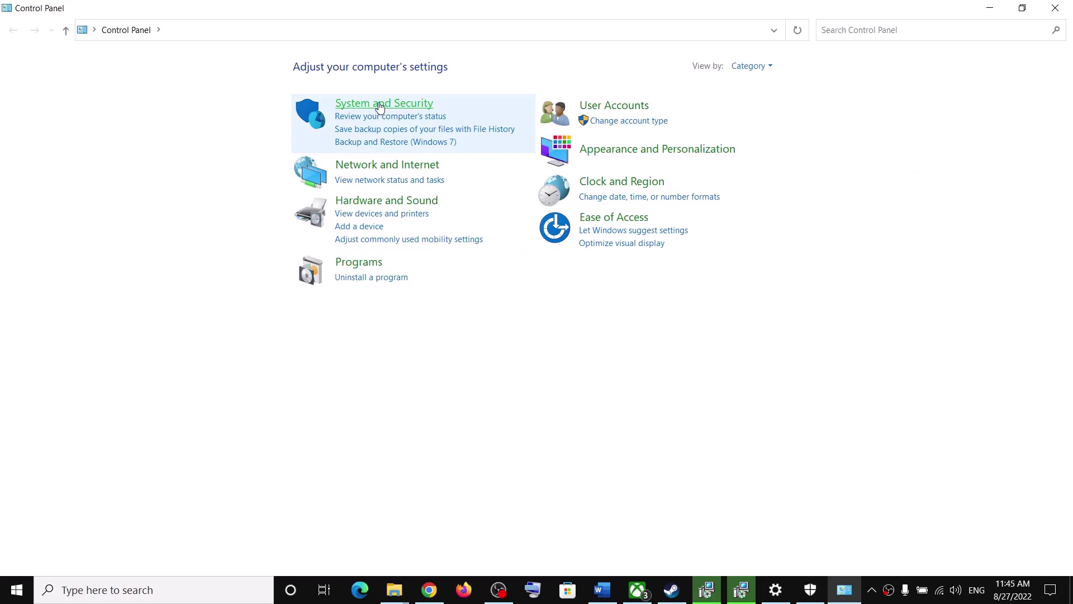
{"action": "left_click", "coordinate": [380, 106]}
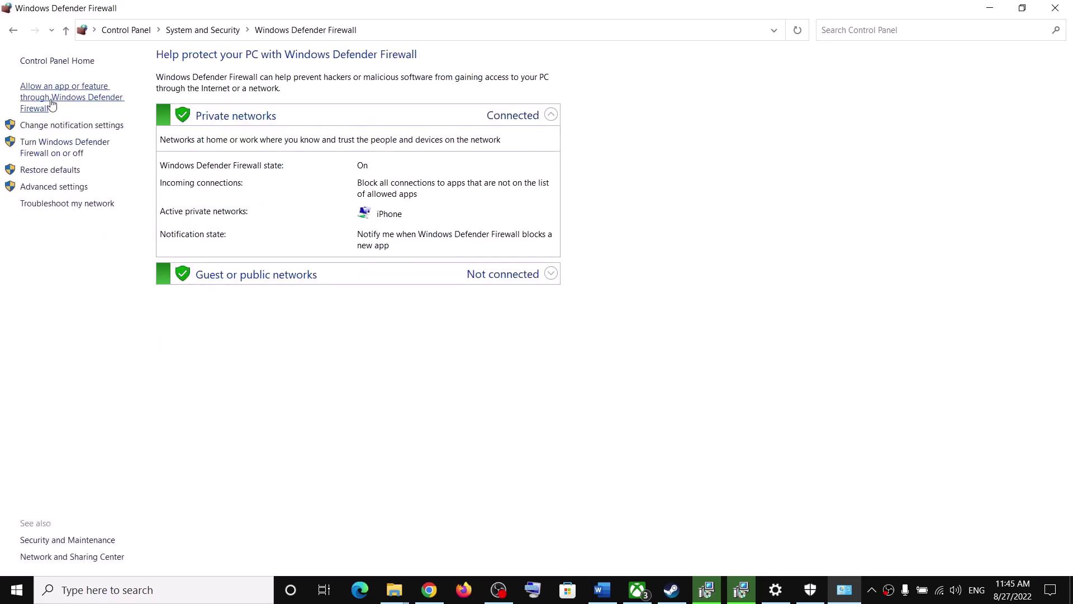
{"action": "left_click", "coordinate": [67, 101]}
{"action": "left_click", "coordinate": [710, 100]}
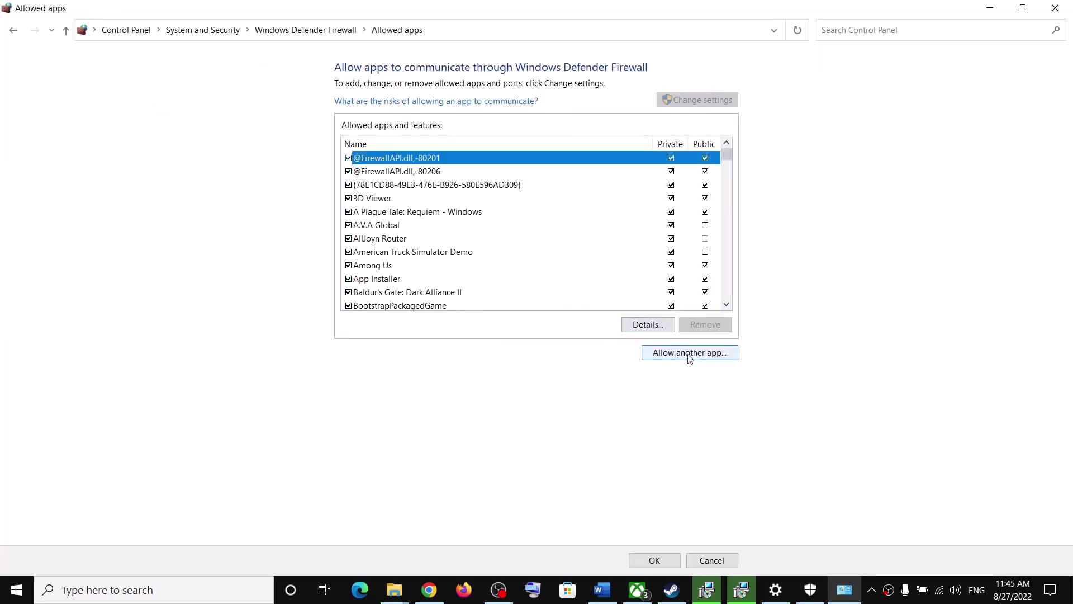
Try adding SDGundamBA.exe as a firewall exception and dismiss the already-in-list error
{"action": "left_click", "coordinate": [680, 358]}
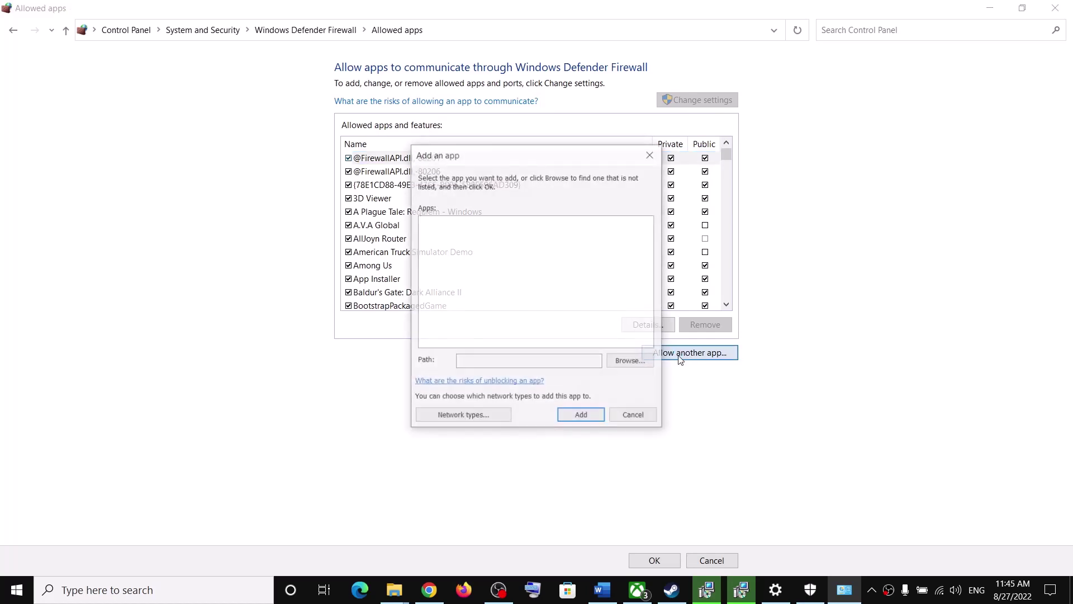
{"action": "left_click", "coordinate": [631, 361]}
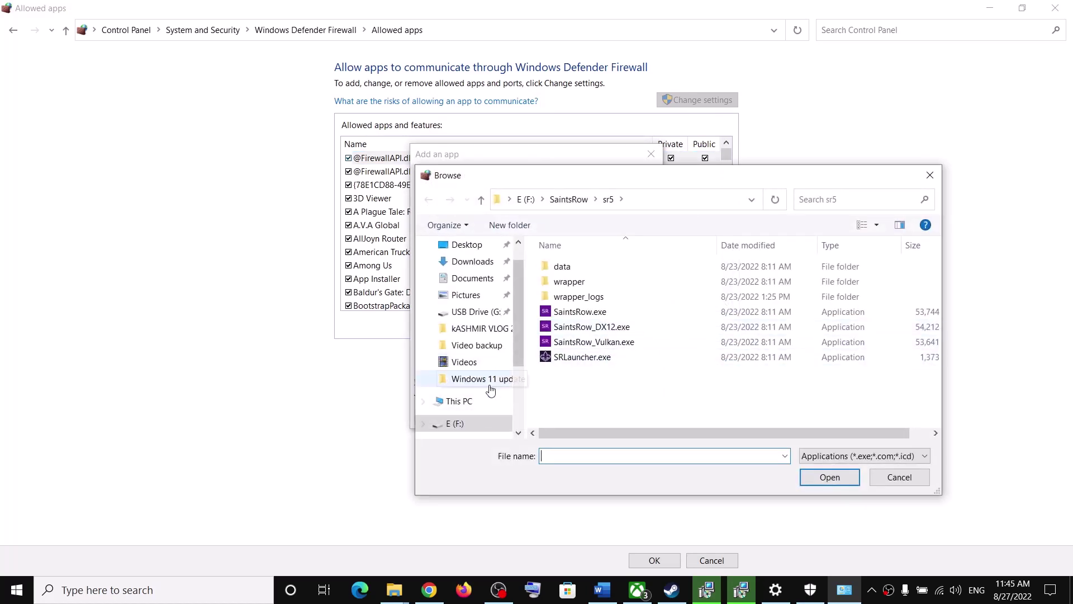
{"action": "left_click", "coordinate": [456, 424]}
{"action": "scroll", "coordinate": [634, 361], "scroll_direction": "down", "scroll_amount": 2}
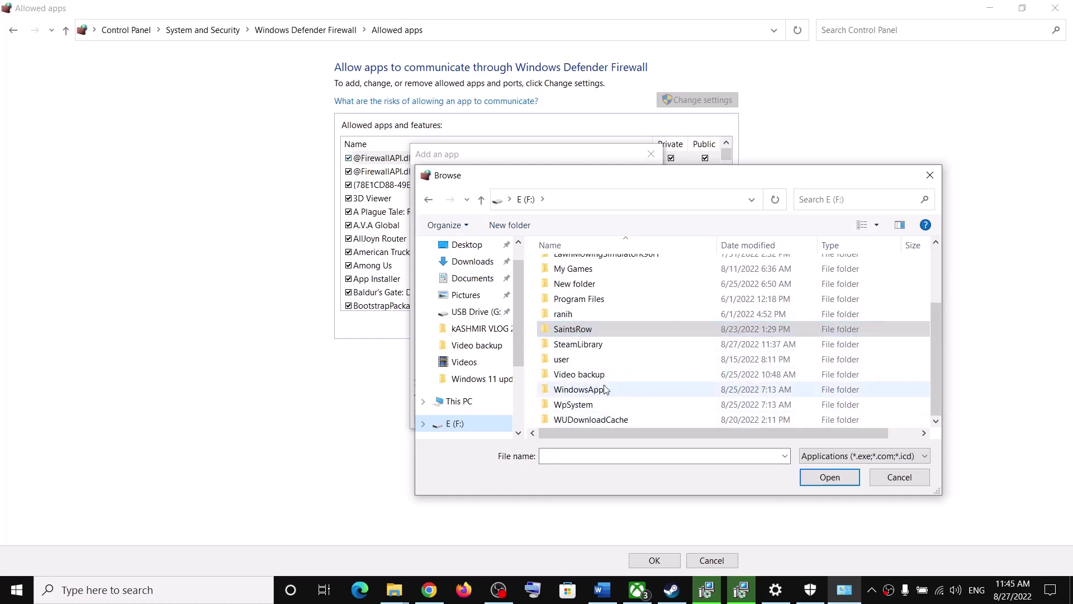
{"action": "scroll", "coordinate": [606, 390], "scroll_direction": "up", "scroll_amount": 2}
{"action": "scroll", "coordinate": [597, 380], "scroll_direction": "down", "scroll_amount": 2}
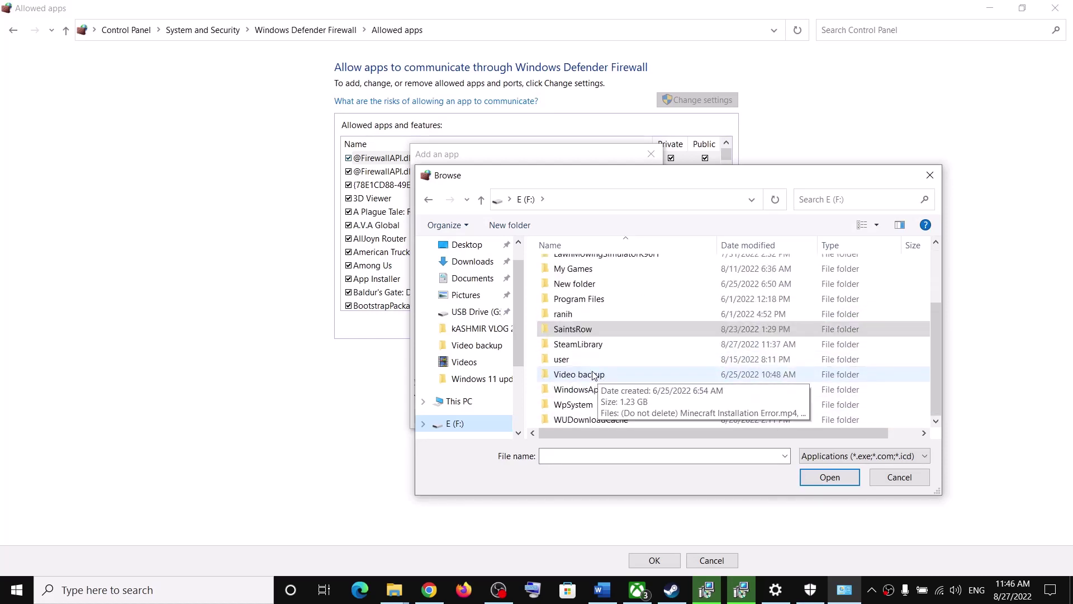
{"action": "double_click", "coordinate": [593, 344]}
{"action": "double_click", "coordinate": [593, 266]}
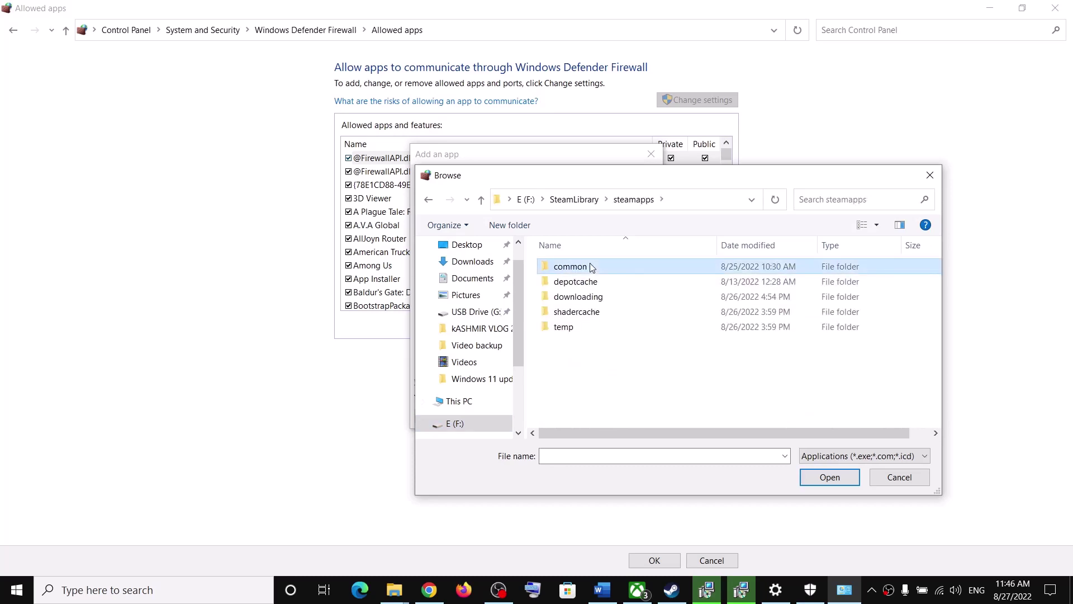
{"action": "double_click", "coordinate": [592, 267]}
{"action": "scroll", "coordinate": [615, 383], "scroll_direction": "down", "scroll_amount": 3}
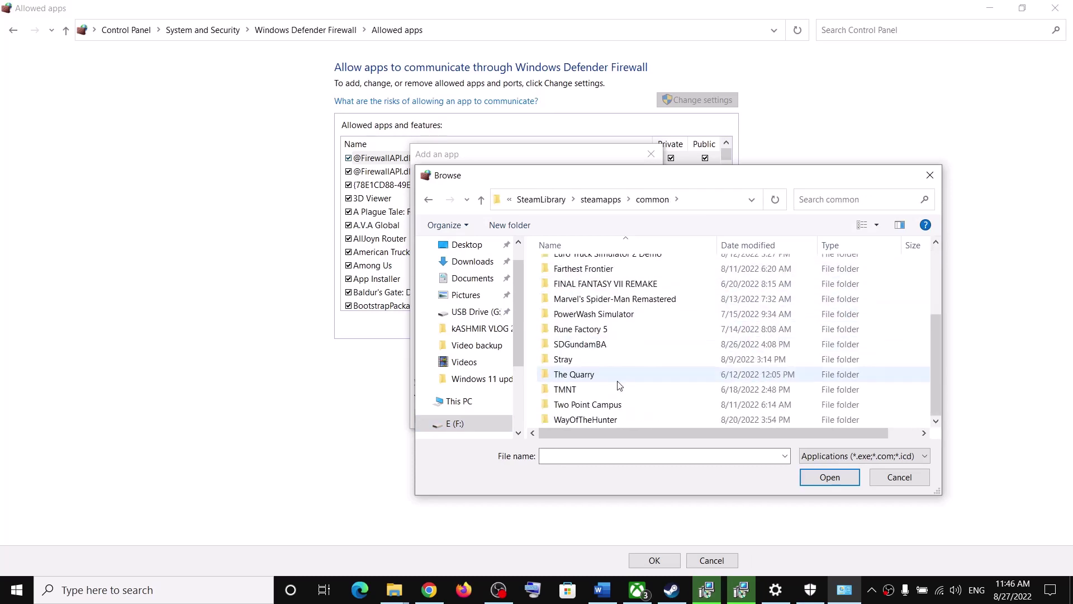
{"action": "double_click", "coordinate": [578, 345]}
{"action": "left_click", "coordinate": [641, 297]}
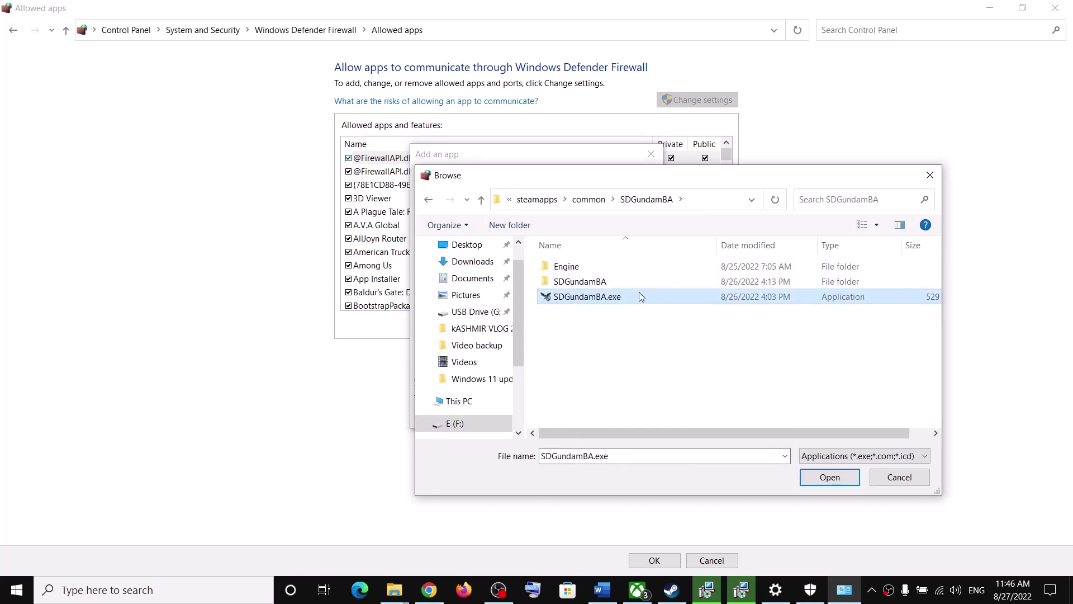
{"action": "left_click", "coordinate": [805, 478]}
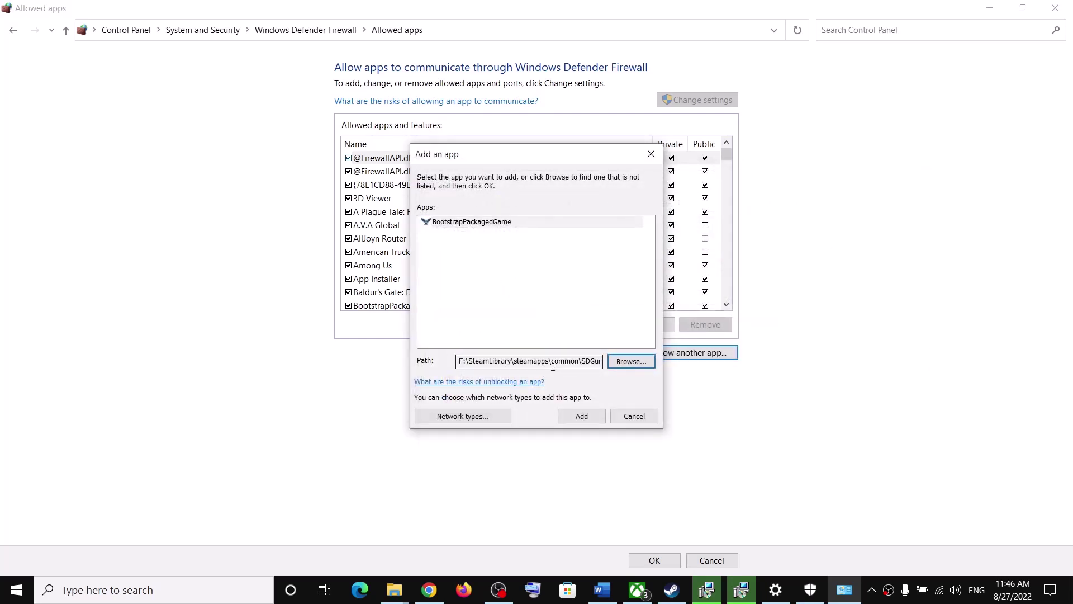
{"action": "left_click", "coordinate": [581, 416]}
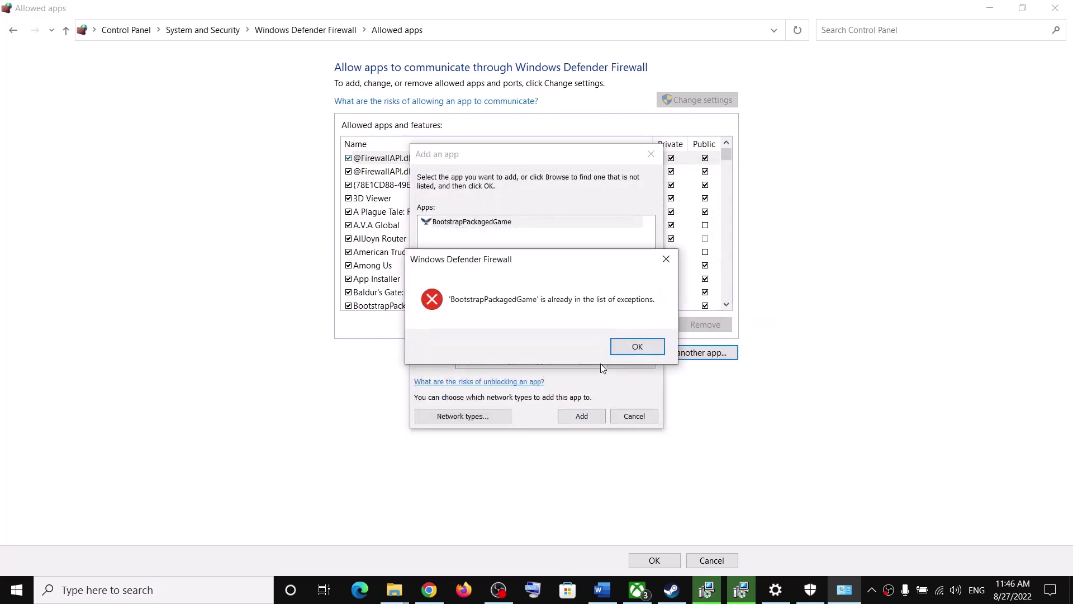
{"action": "left_click", "coordinate": [638, 347]}
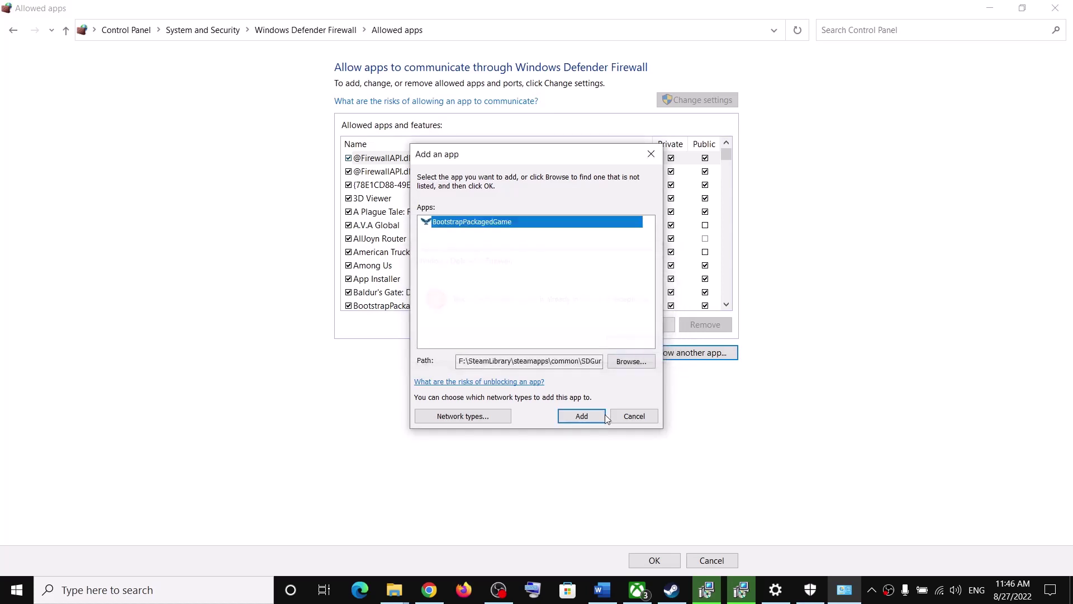
Add SDGundamBA-Win64-Shipping.exe from Binaries\Win64 to the firewall allowed apps and save with OK
{"action": "left_click", "coordinate": [631, 362]}
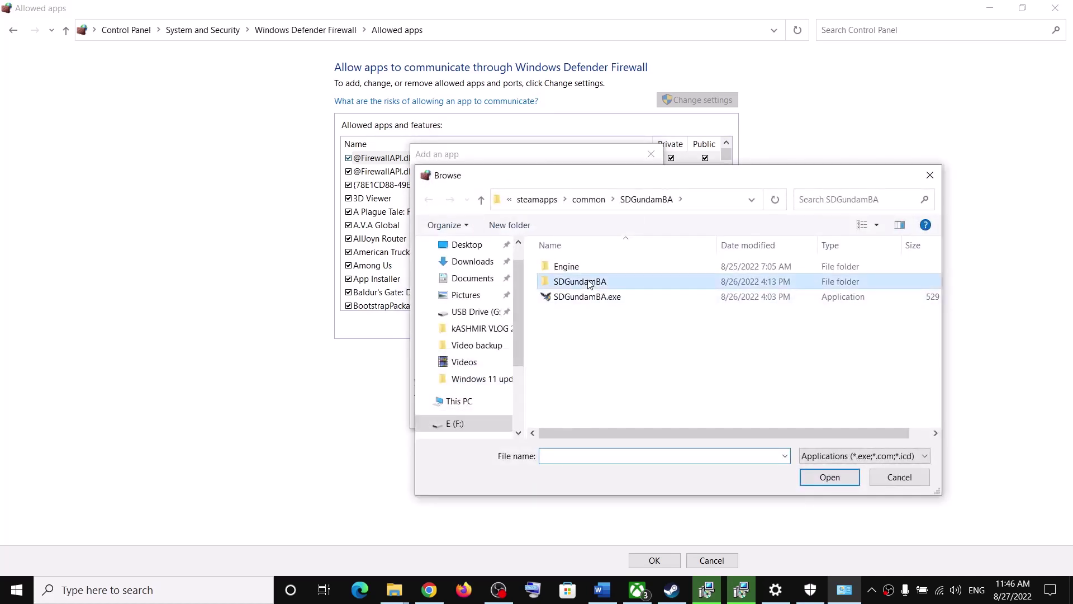
{"action": "double_click", "coordinate": [576, 282]}
{"action": "double_click", "coordinate": [566, 272]}
{"action": "double_click", "coordinate": [578, 267]}
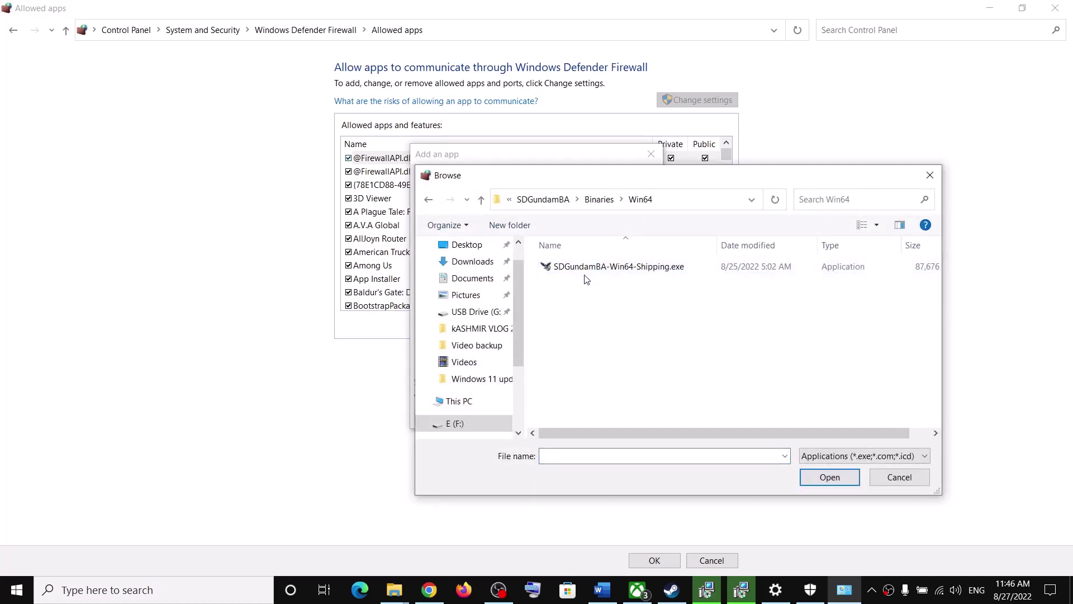
{"action": "left_click", "coordinate": [604, 267]}
{"action": "left_click", "coordinate": [830, 478]}
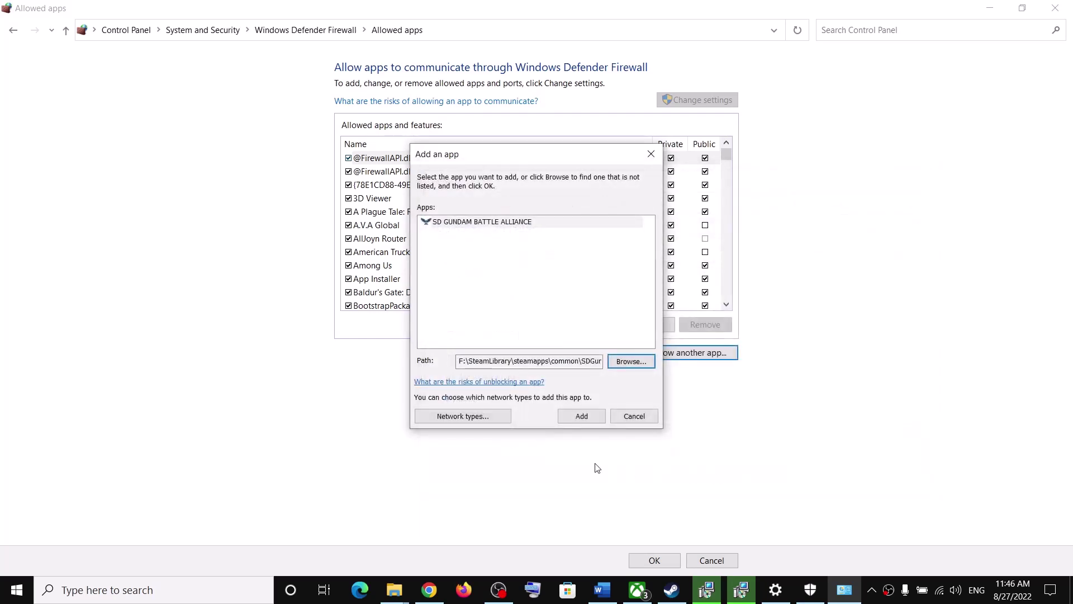
{"action": "left_click", "coordinate": [580, 418]}
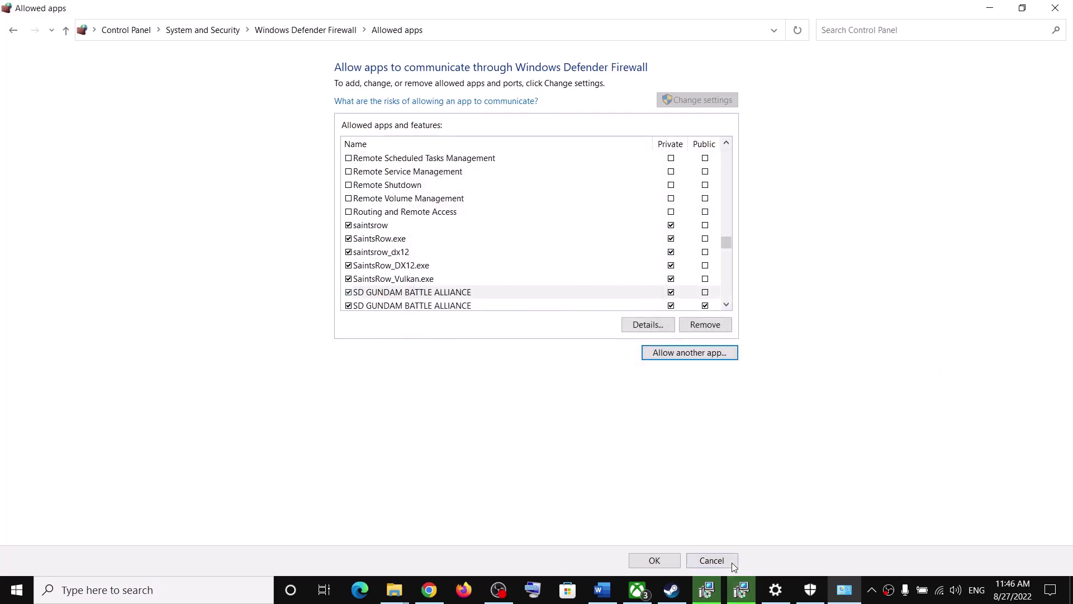
{"action": "left_click", "coordinate": [650, 561]}
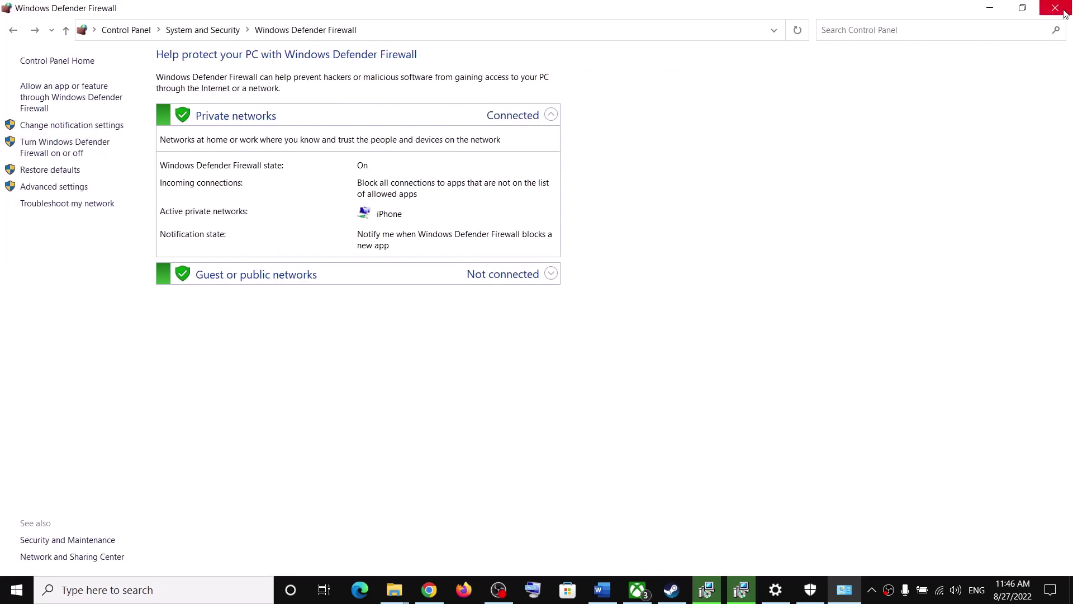
Close the firewall, Windows Security and Settings windows
{"action": "left_click", "coordinate": [1057, 9]}
{"action": "left_click", "coordinate": [1058, 10]}
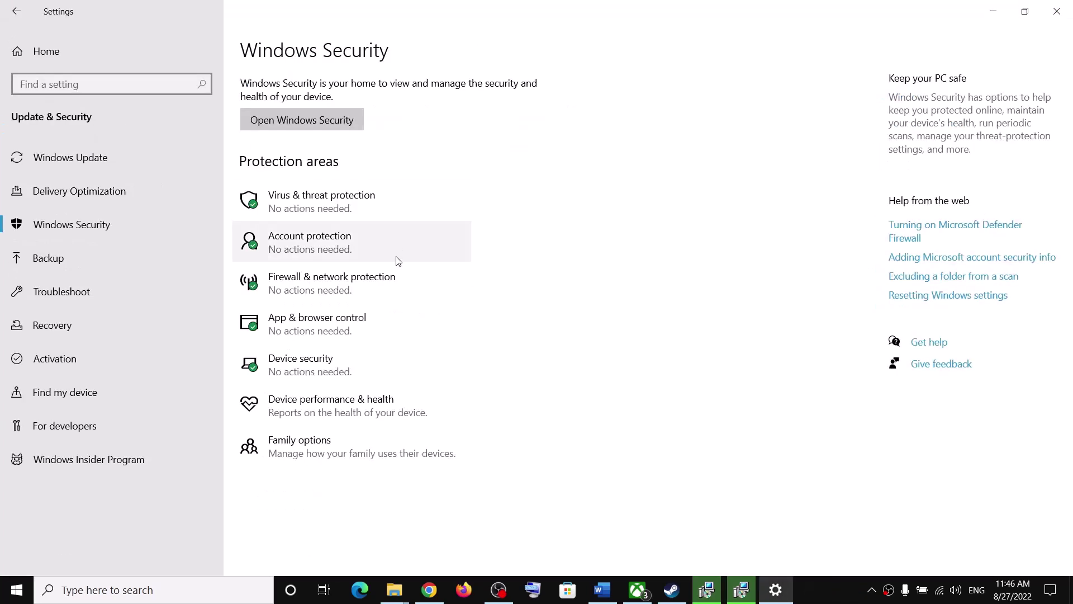
{"action": "left_click", "coordinate": [1057, 9]}
Scroll the Word guide down to Step 11 on closing overlay apps
{"action": "scroll", "coordinate": [403, 460], "scroll_direction": "down", "scroll_amount": 5}
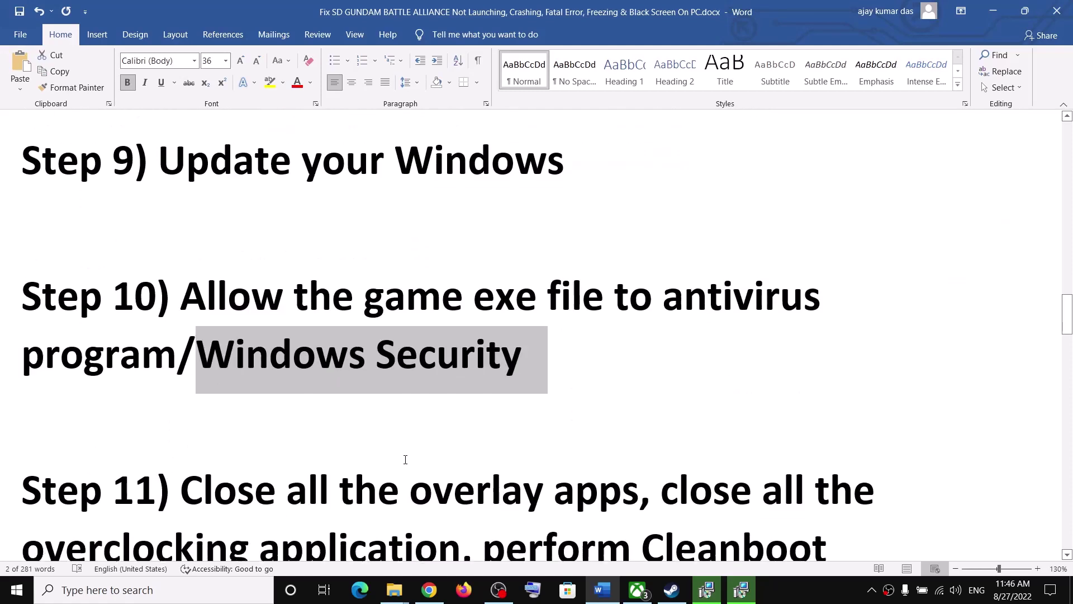
{"action": "scroll", "coordinate": [403, 460], "scroll_direction": "down", "scroll_amount": 1}
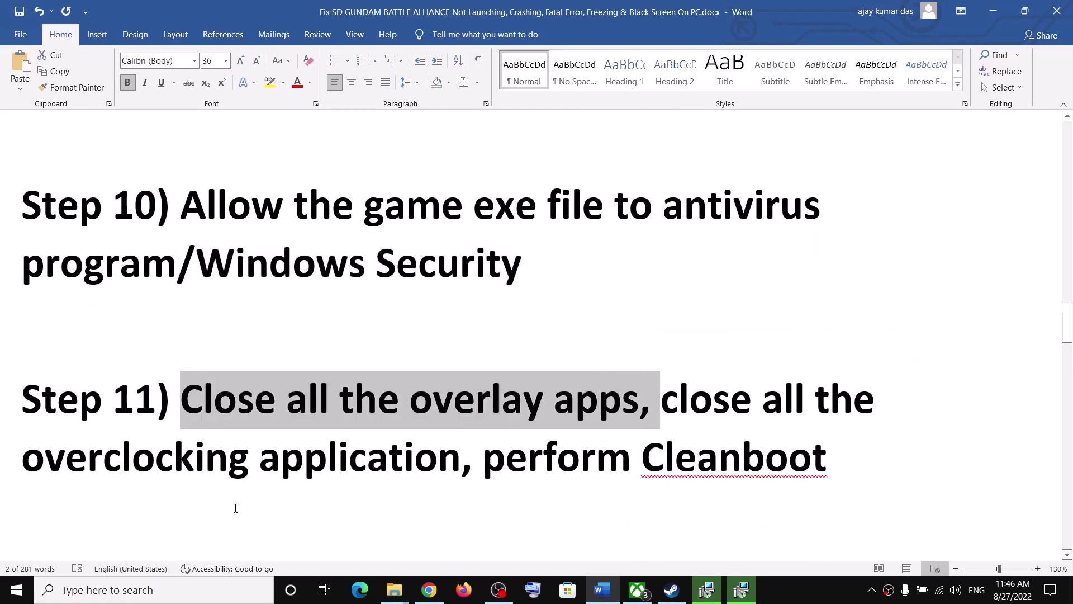
{"action": "left_click", "coordinate": [161, 600]}
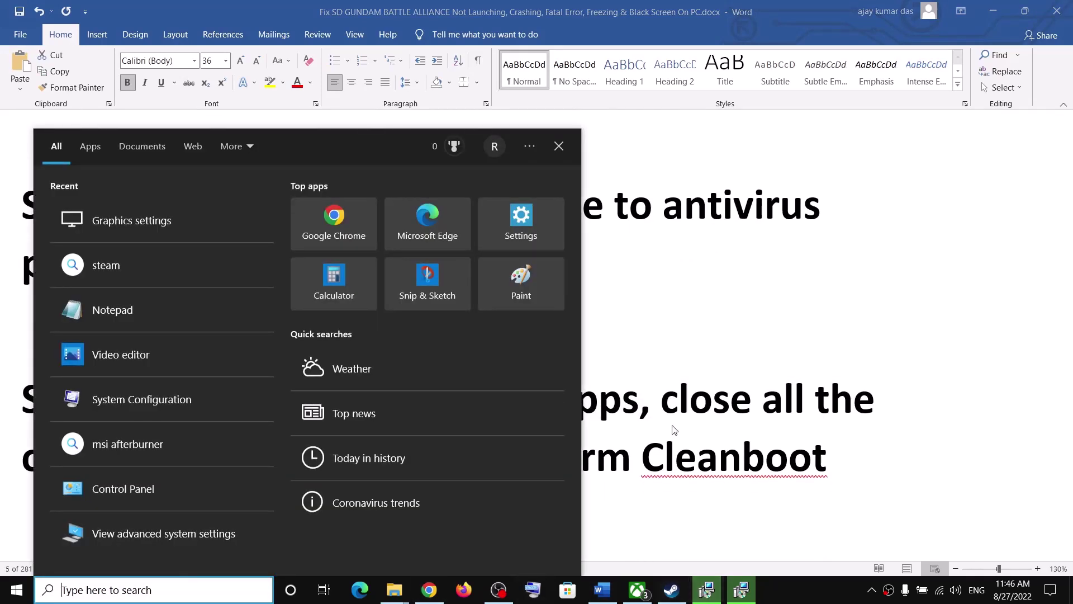
{"action": "left_click", "coordinate": [665, 540]}
Check the Steam Overlay setting in SD GUNDAM BATTLE ALLIANCE's Properties, then search Windows for Discord
{"action": "left_click", "coordinate": [672, 590]}
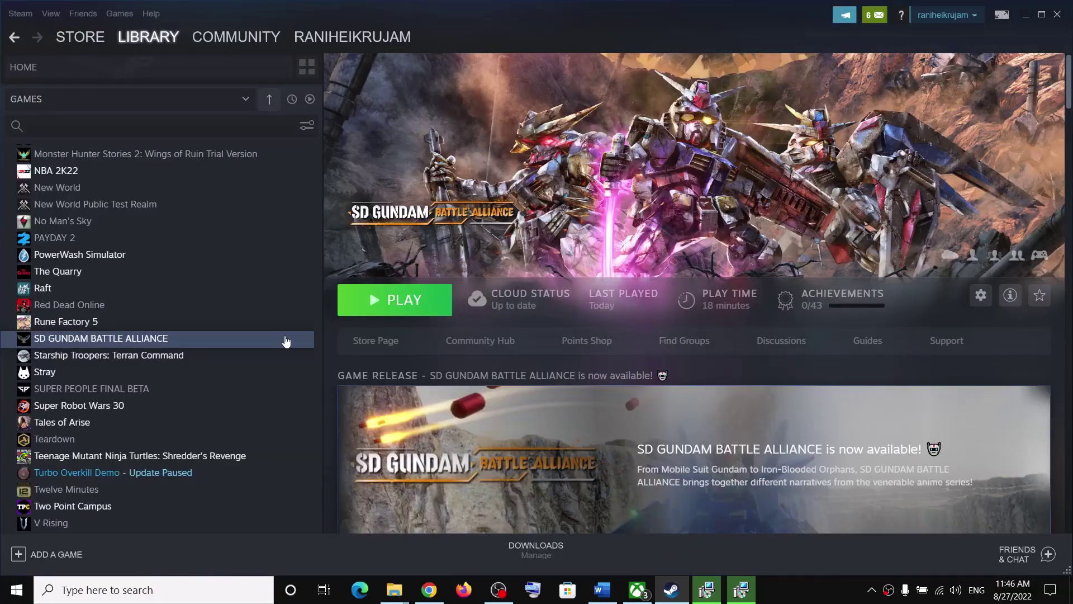
{"action": "right_click", "coordinate": [159, 348]}
{"action": "left_click", "coordinate": [185, 426]}
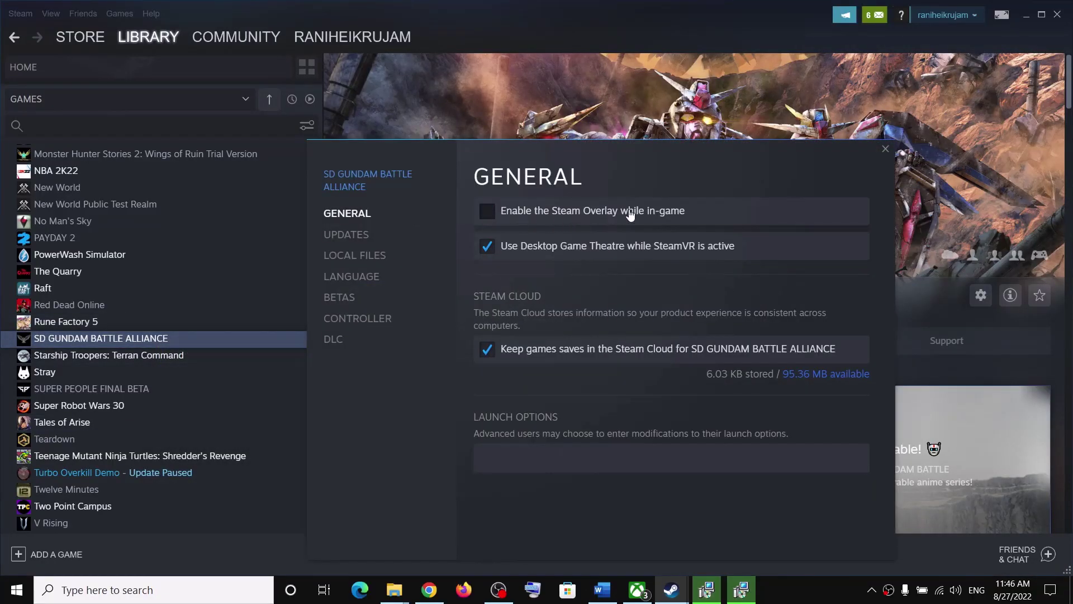
{"action": "left_click", "coordinate": [885, 150]}
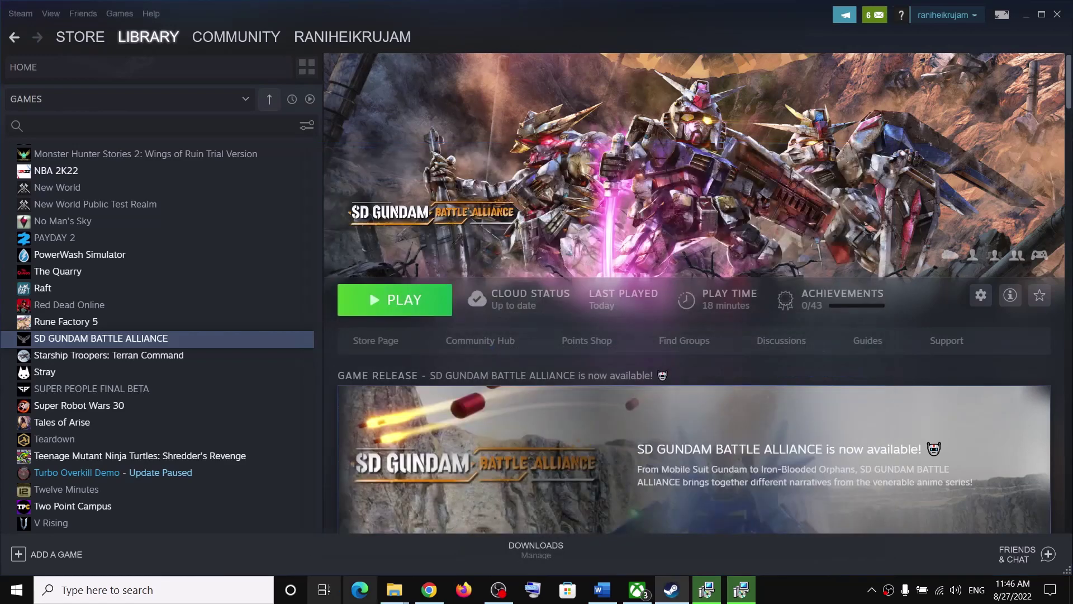
{"action": "left_click", "coordinate": [163, 590]}
{"action": "type", "text": "discord"}
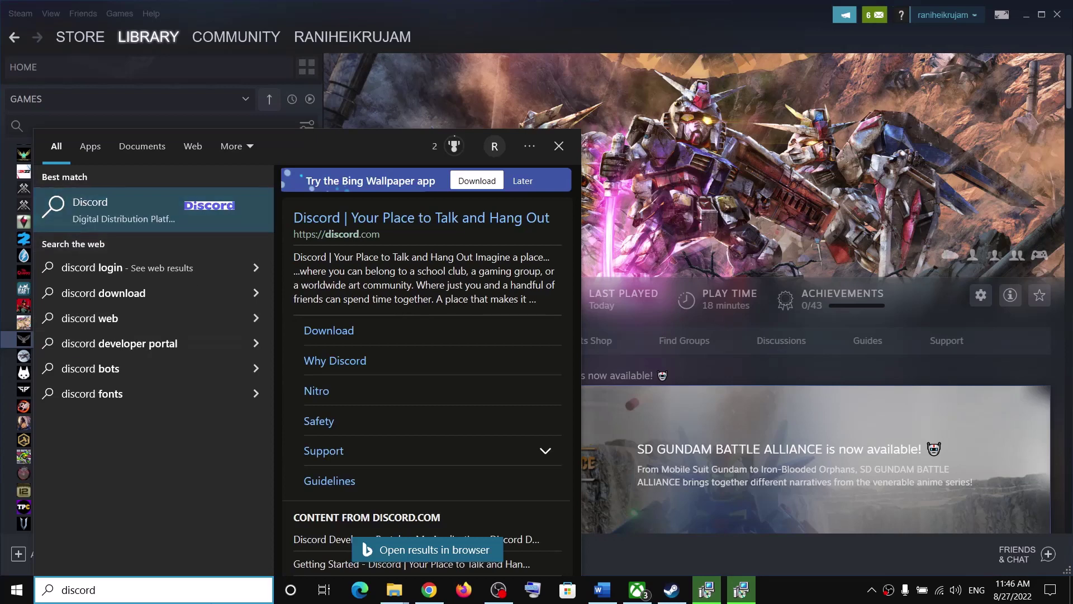
{"action": "type", "text": "gef"}
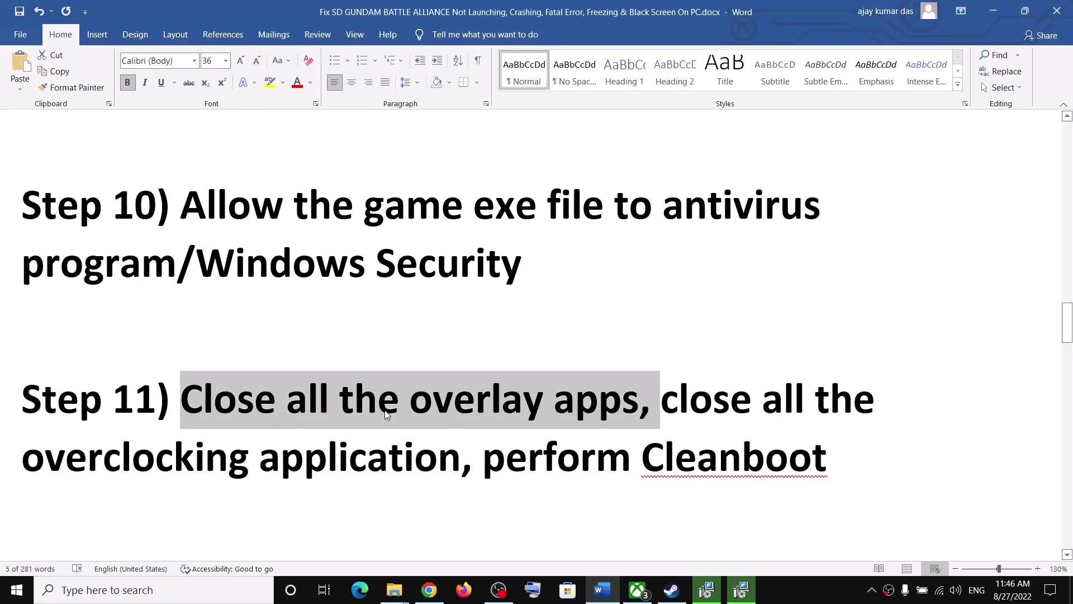
Highlight Step 11's overlay-apps line, search for MSI Afterburner, then highlight the Cleanboot instruction
{"action": "left_click", "coordinate": [385, 414]}
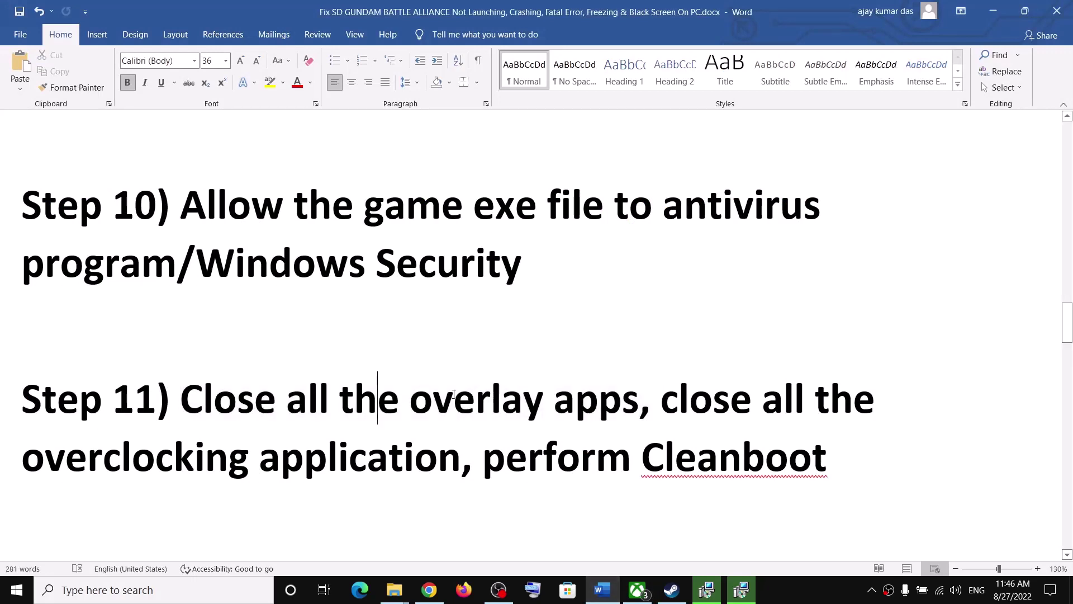
{"action": "left_click_drag", "start_coordinate": [180, 399], "coordinate": [473, 464]}
{"action": "left_click", "coordinate": [167, 592]}
{"action": "type", "text": "m"}
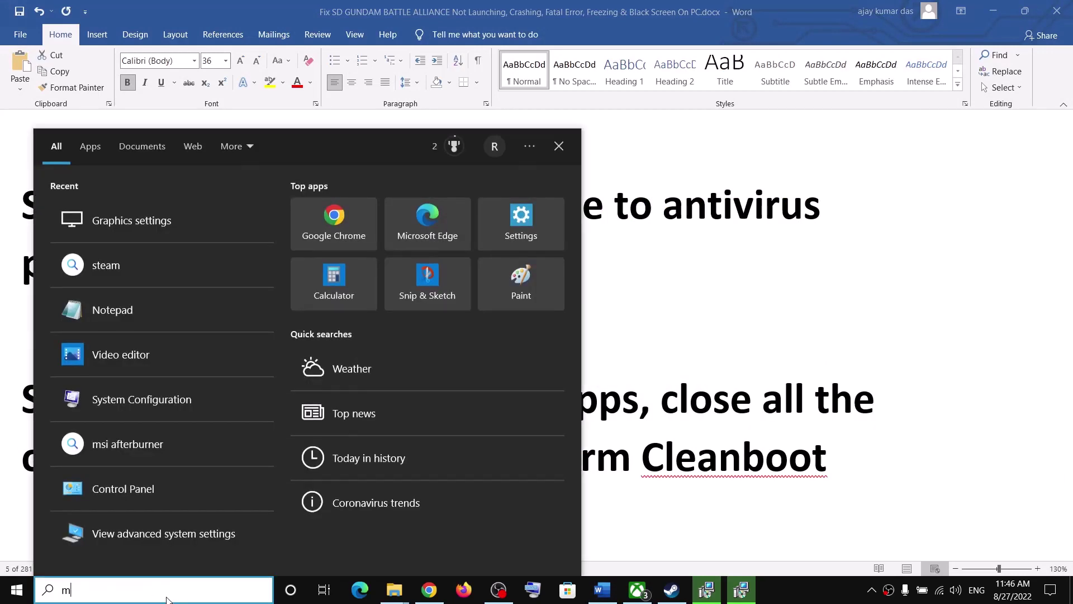
{"action": "type", "text": "si afterburner"}
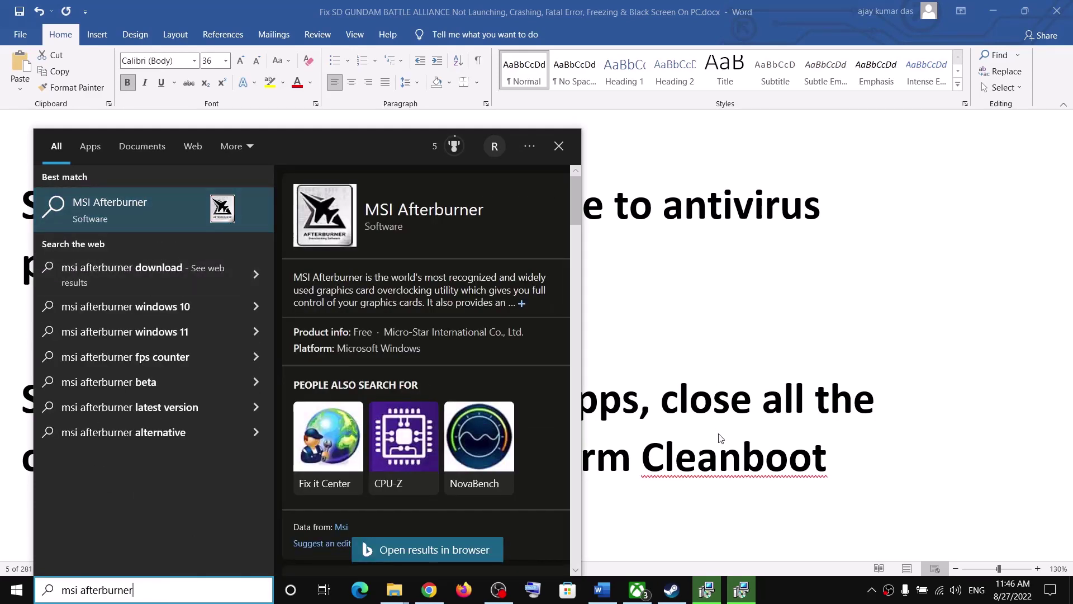
{"action": "key", "text": "Escape"}
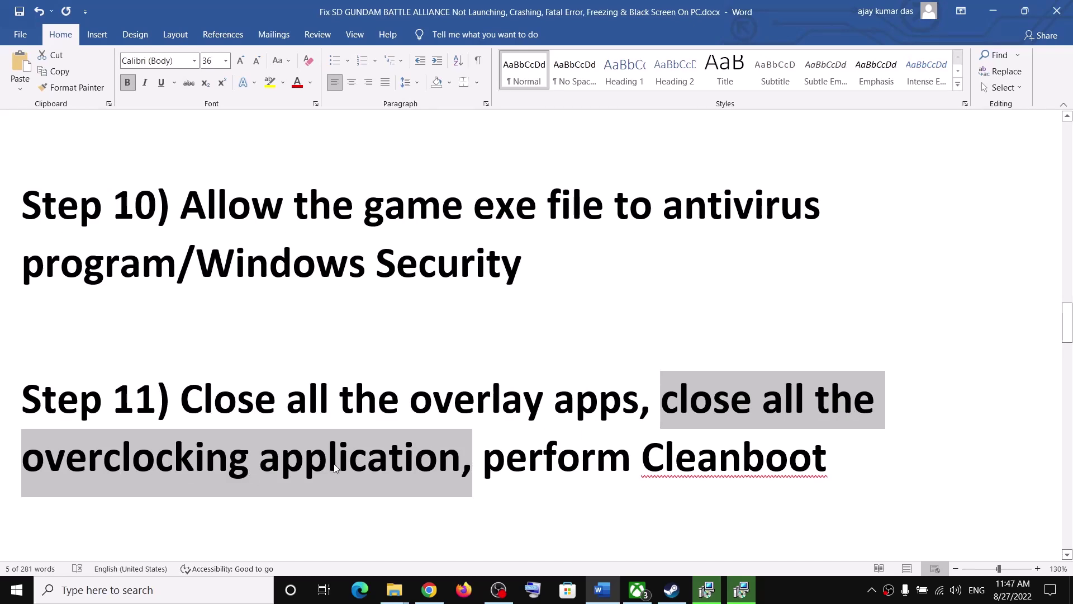
{"action": "left_click_drag", "start_coordinate": [479, 455], "coordinate": [829, 460]}
Open System Configuration, tick Hide all Microsoft services on the Services tab, and confirm with OK
{"action": "left_click", "coordinate": [101, 601]}
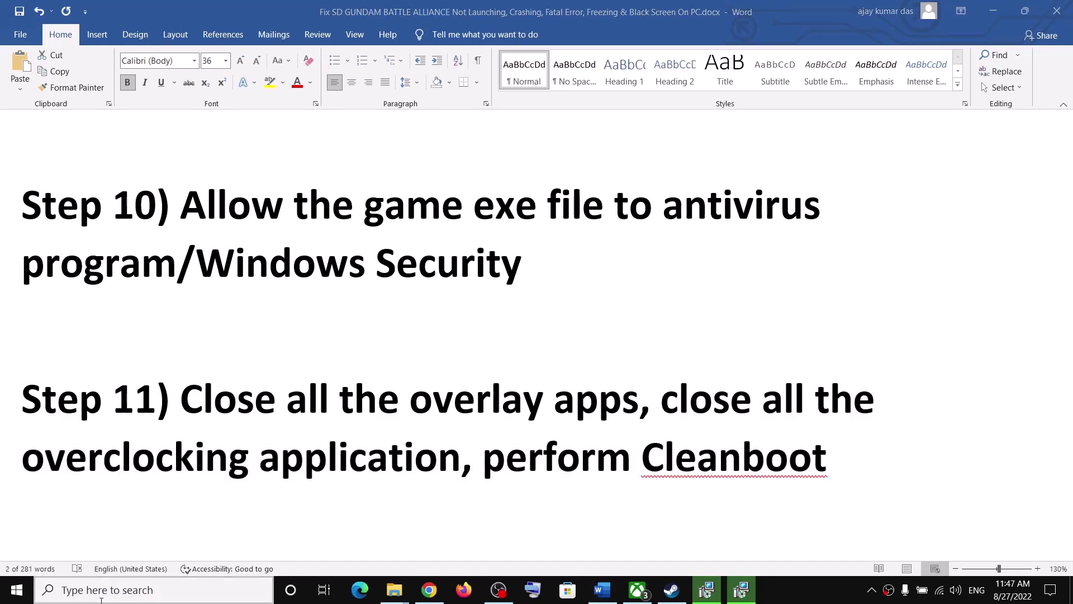
{"action": "type", "text": "system"}
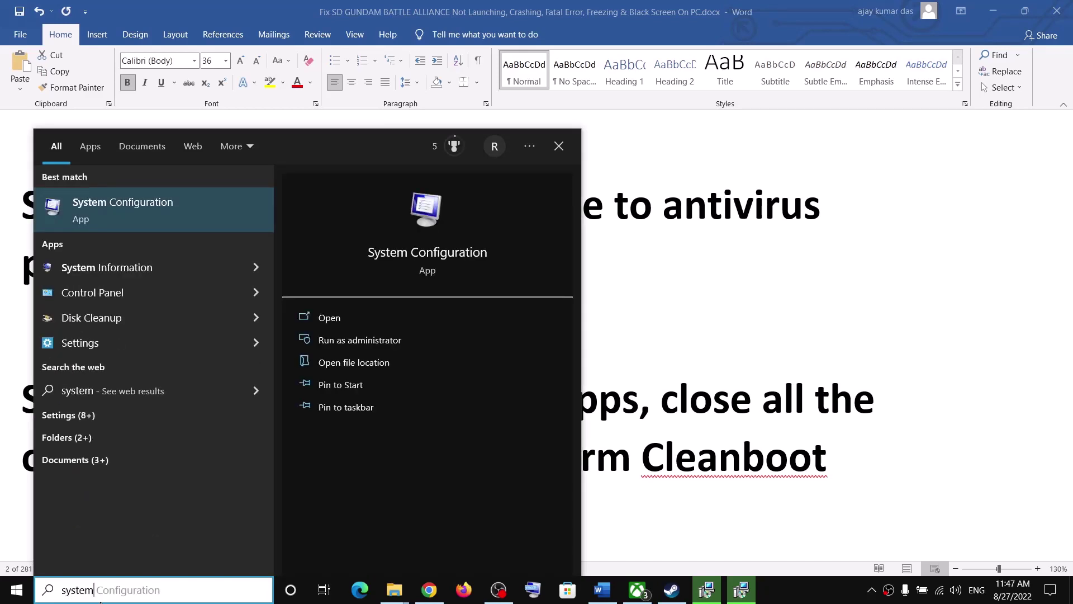
{"action": "key", "text": "Right"}
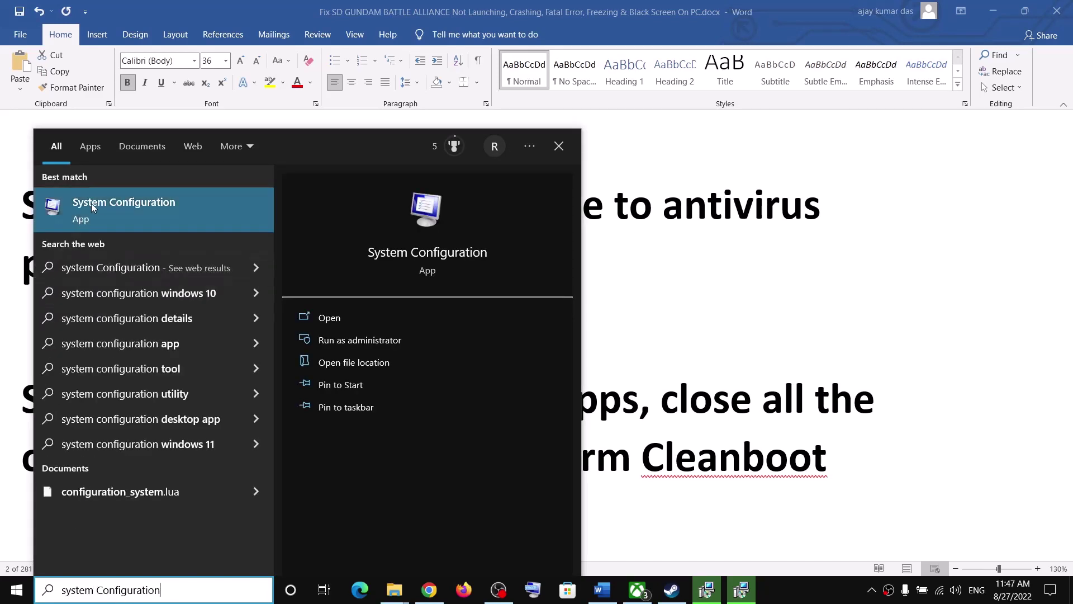
{"action": "left_click", "coordinate": [95, 204]}
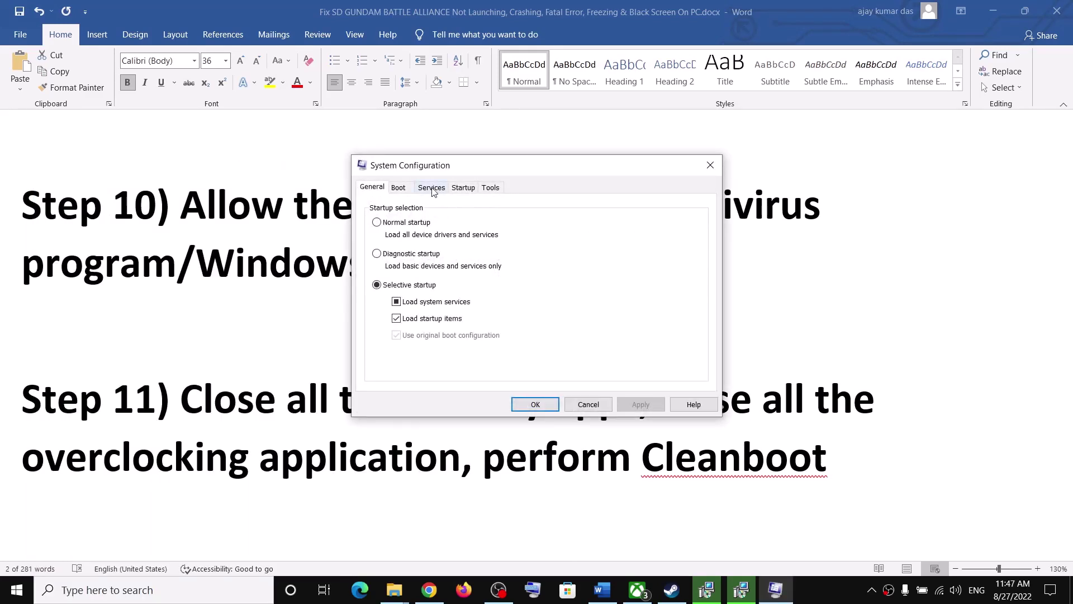
{"action": "left_click", "coordinate": [431, 188]}
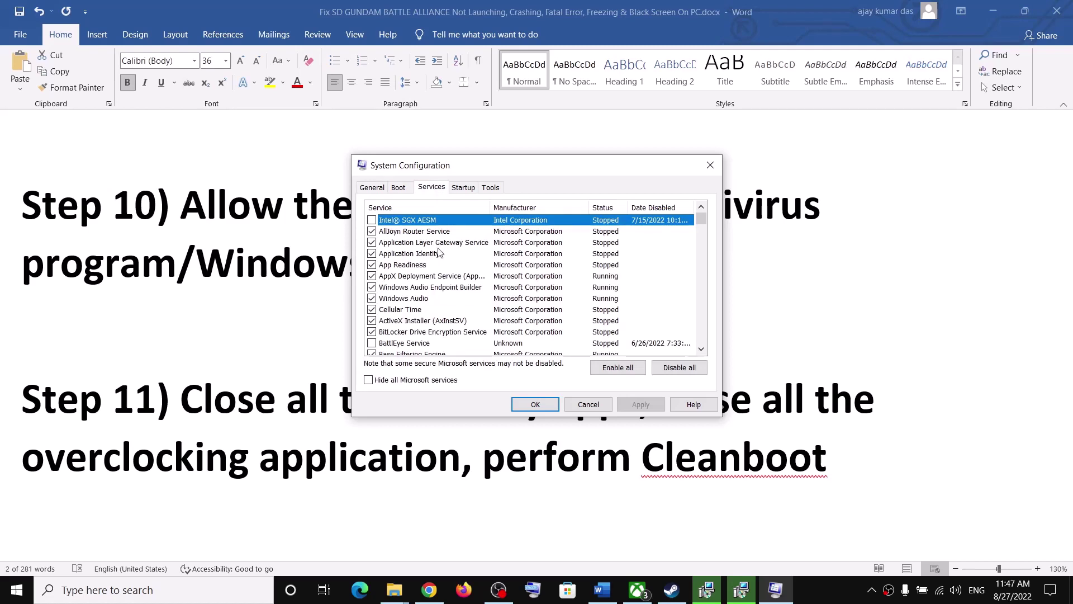
{"action": "left_click", "coordinate": [369, 381]}
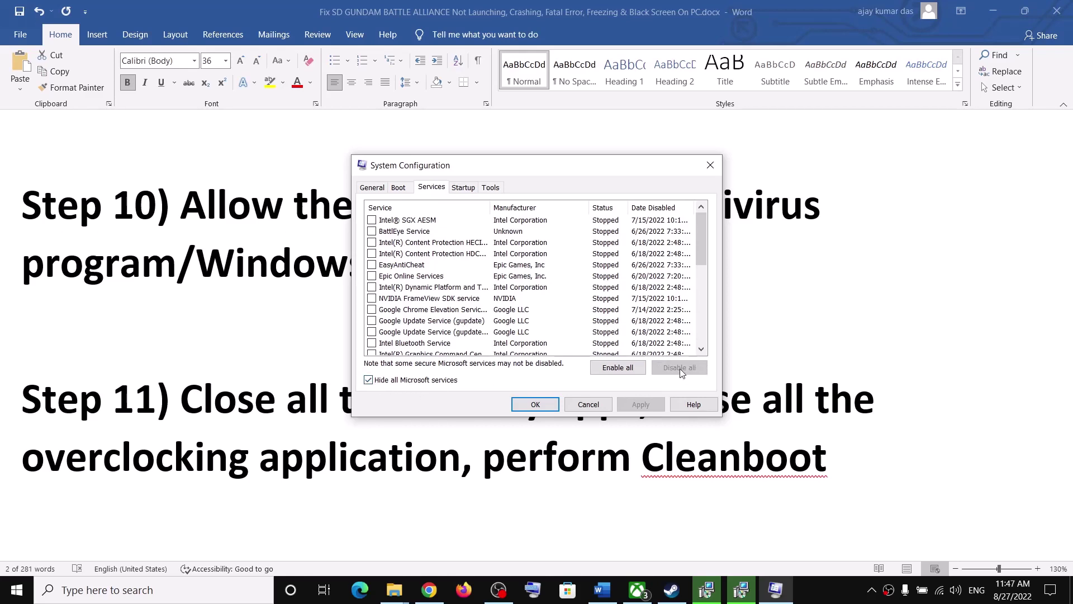
{"action": "left_click", "coordinate": [550, 406]}
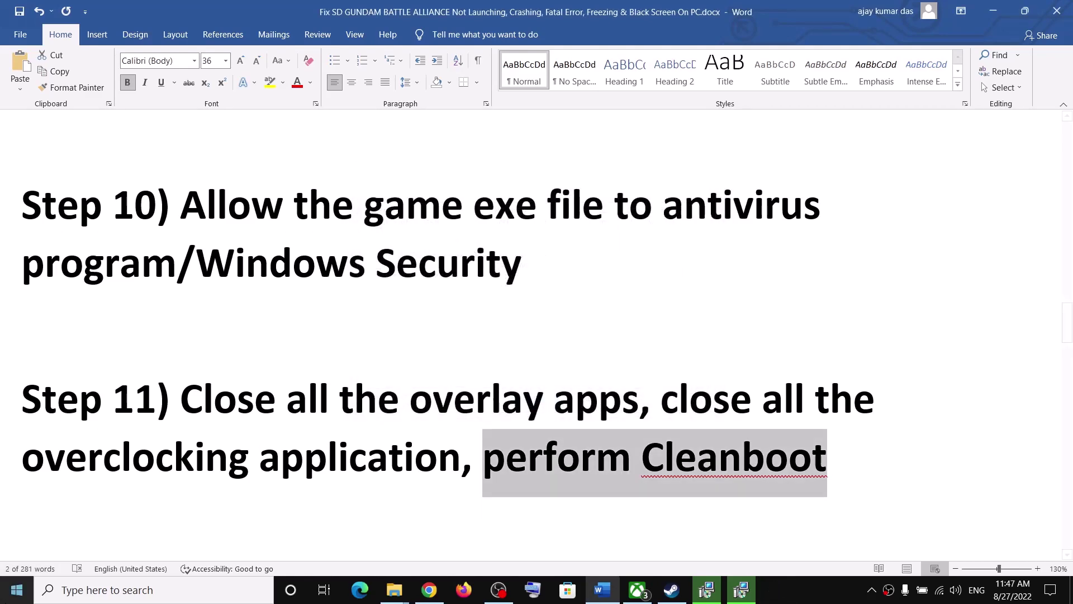
Highlight Step 12's windowed-mode and lower-graphics tips, then launch SD GUNDAM BATTLE ALLIANCE from Steam
{"action": "key", "text": "super"}
{"action": "key", "text": "Escape"}
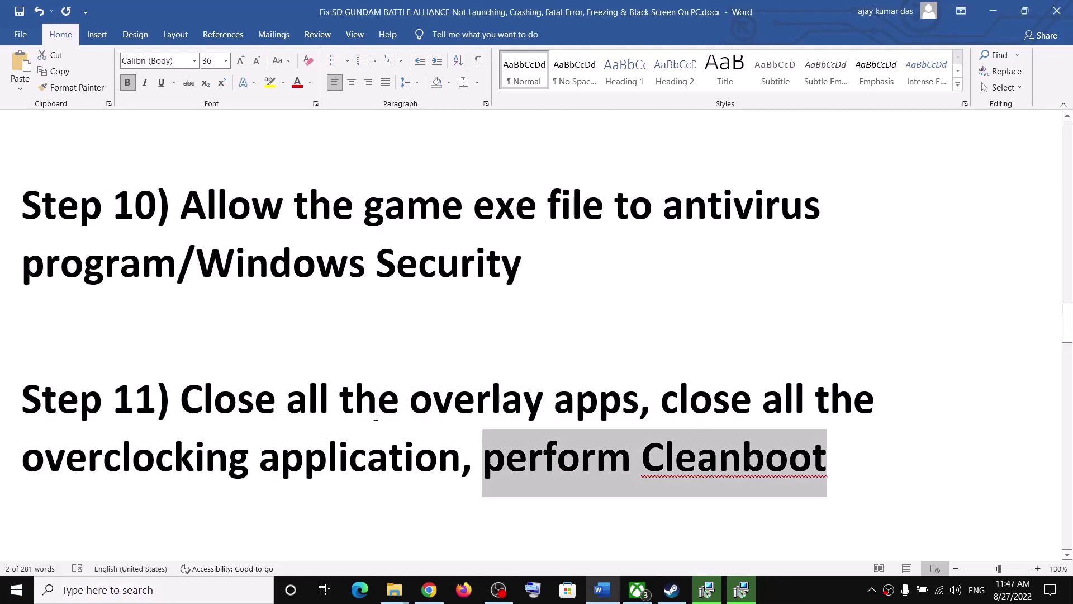
{"action": "scroll", "coordinate": [529, 412], "scroll_direction": "down", "scroll_amount": 4}
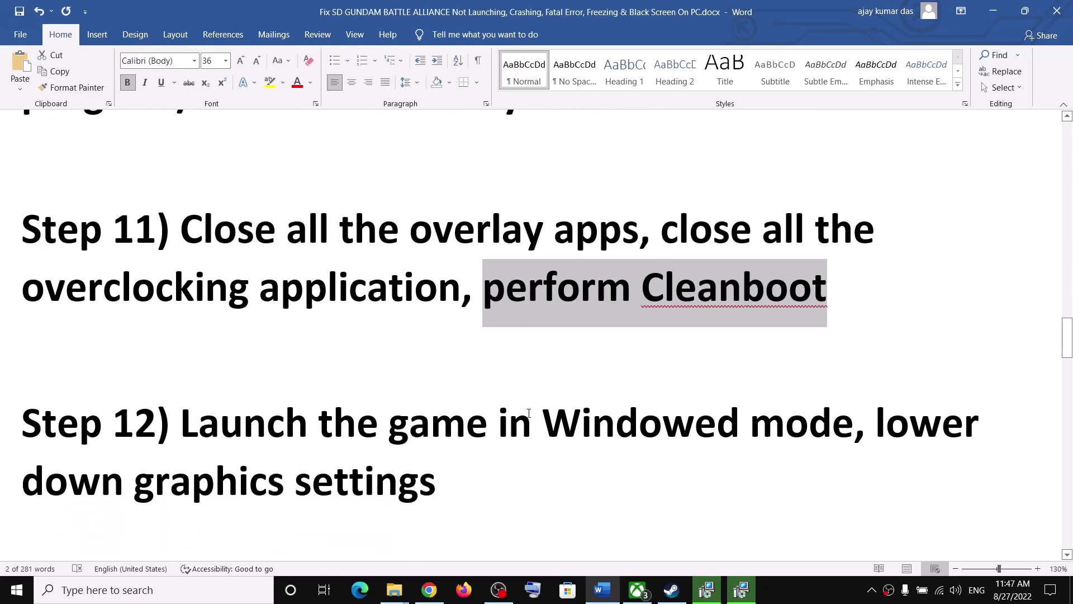
{"action": "left_click_drag", "start_coordinate": [276, 380], "coordinate": [785, 380]}
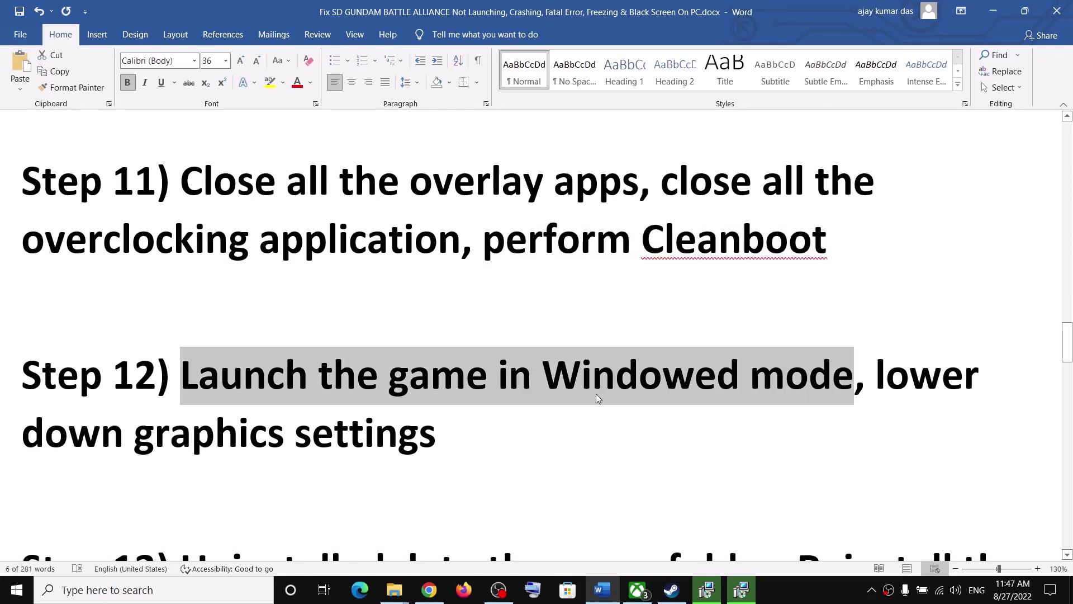
{"action": "left_click_drag", "start_coordinate": [939, 405], "coordinate": [603, 472]}
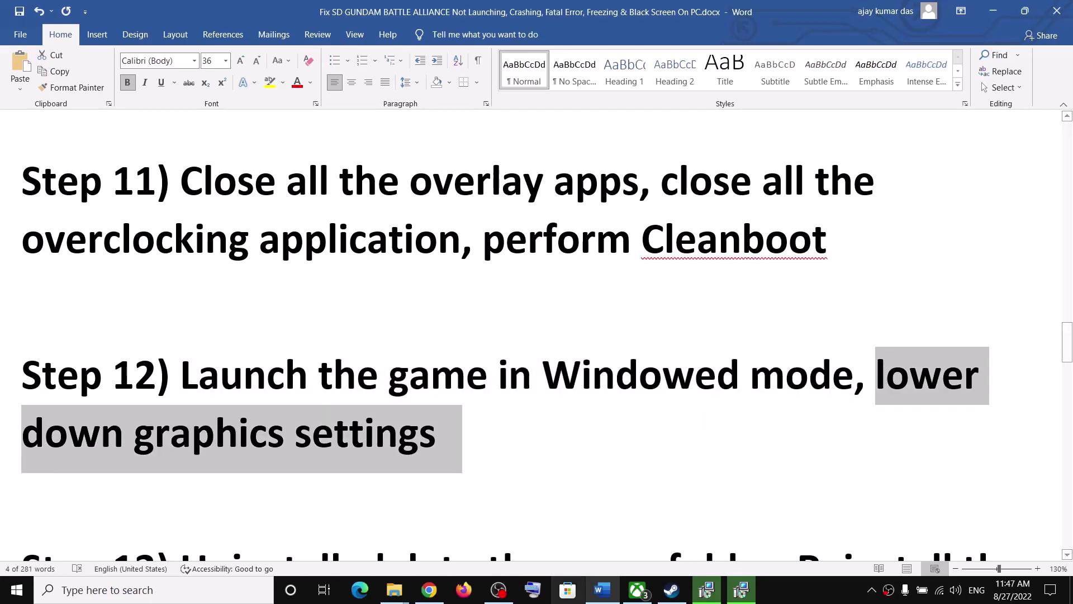
{"action": "left_click", "coordinate": [672, 590]}
{"action": "left_click", "coordinate": [404, 302]}
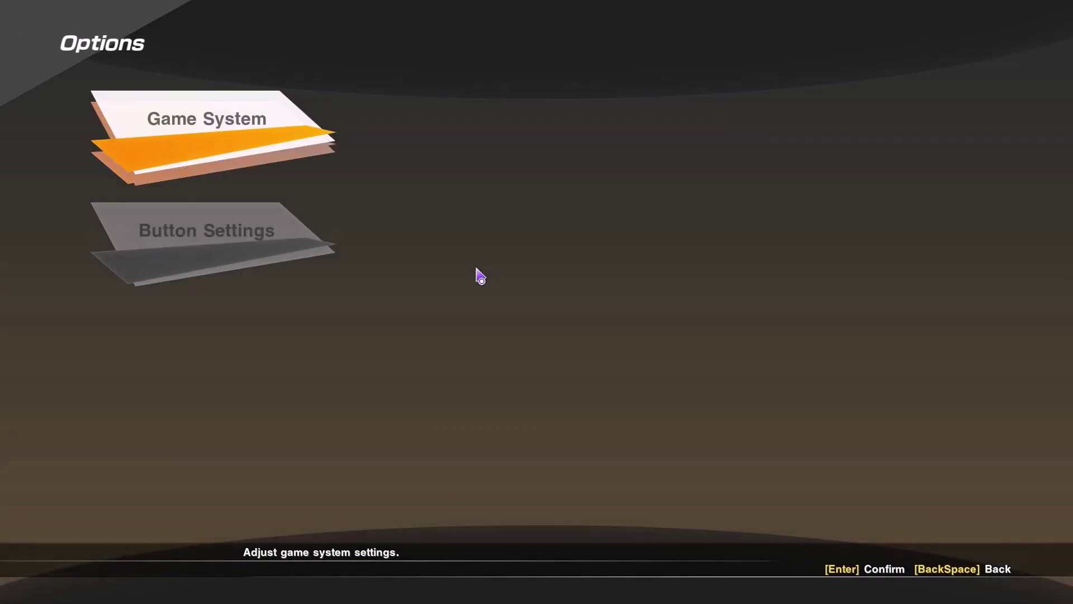
Go to Game System > PC Settings in the game's Options menu
{"action": "left_click", "coordinate": [198, 115]}
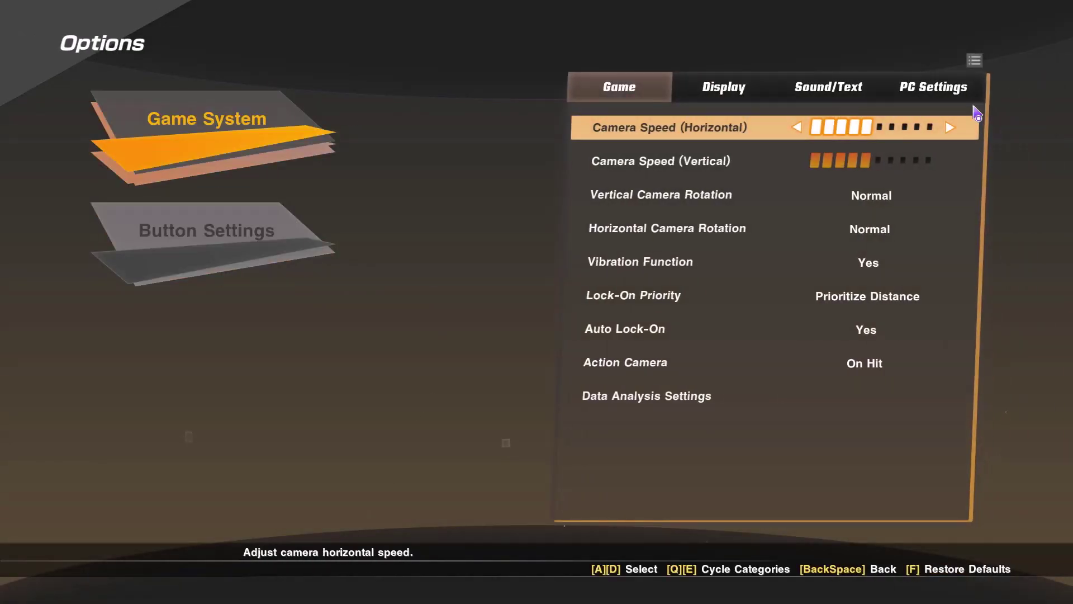
{"action": "left_click", "coordinate": [941, 89]}
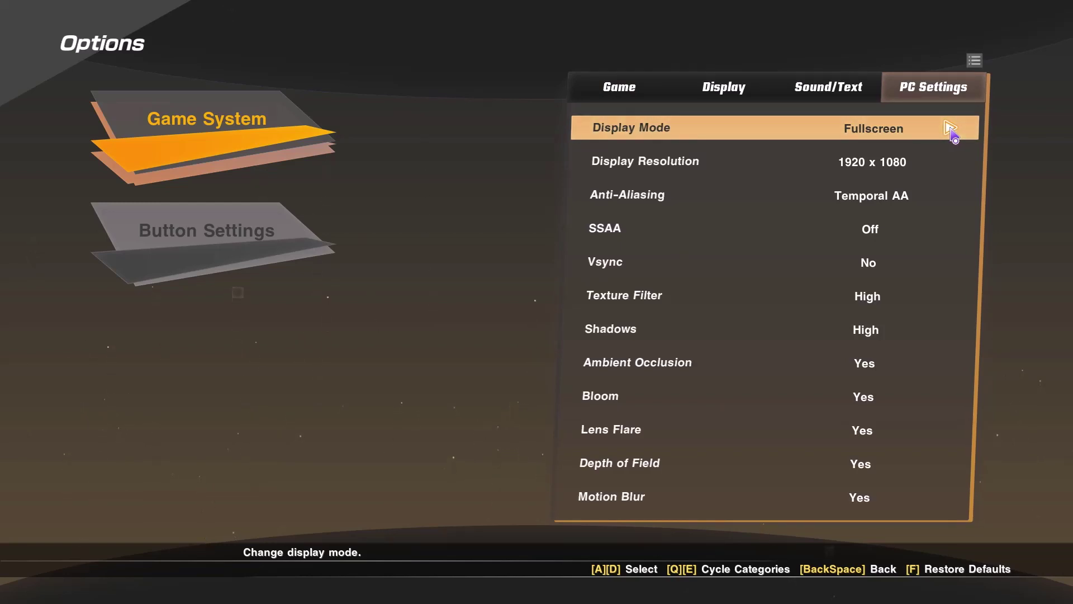
{"action": "left_click", "coordinate": [952, 130]}
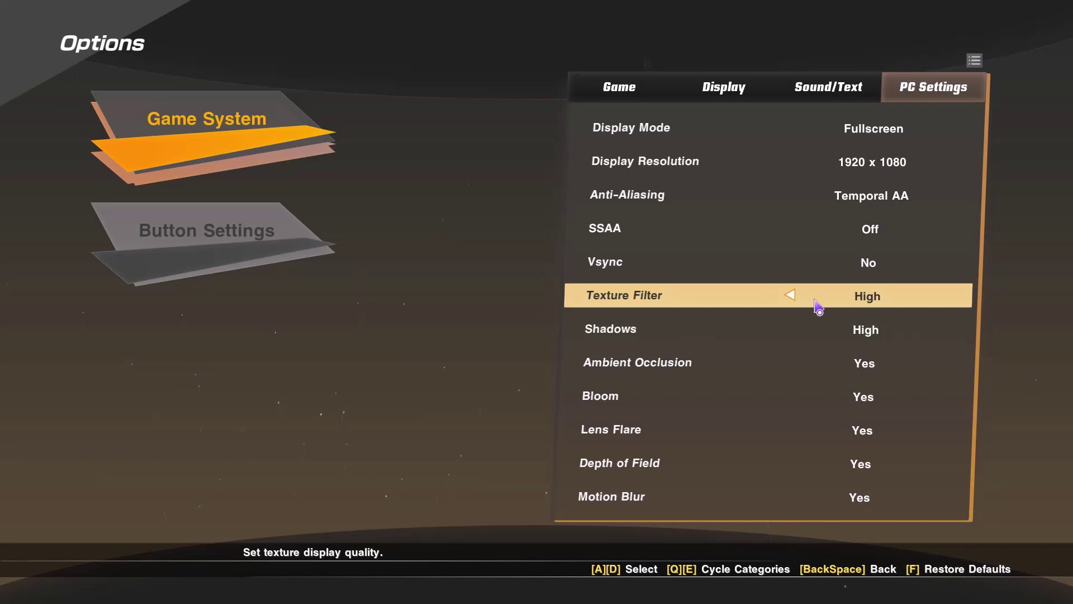
Set Texture Filter and Shadows to Low and Motion Blur to No, then leave the game
{"action": "left_click", "coordinate": [791, 296]}
{"action": "left_click", "coordinate": [791, 297]}
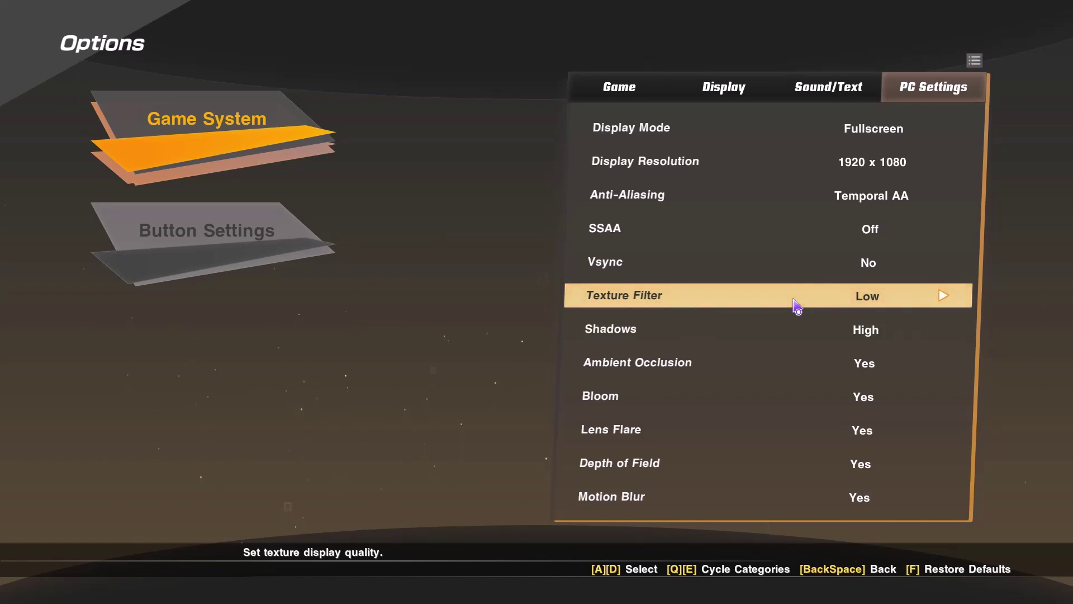
{"action": "left_click", "coordinate": [790, 329]}
{"action": "left_click", "coordinate": [790, 330]}
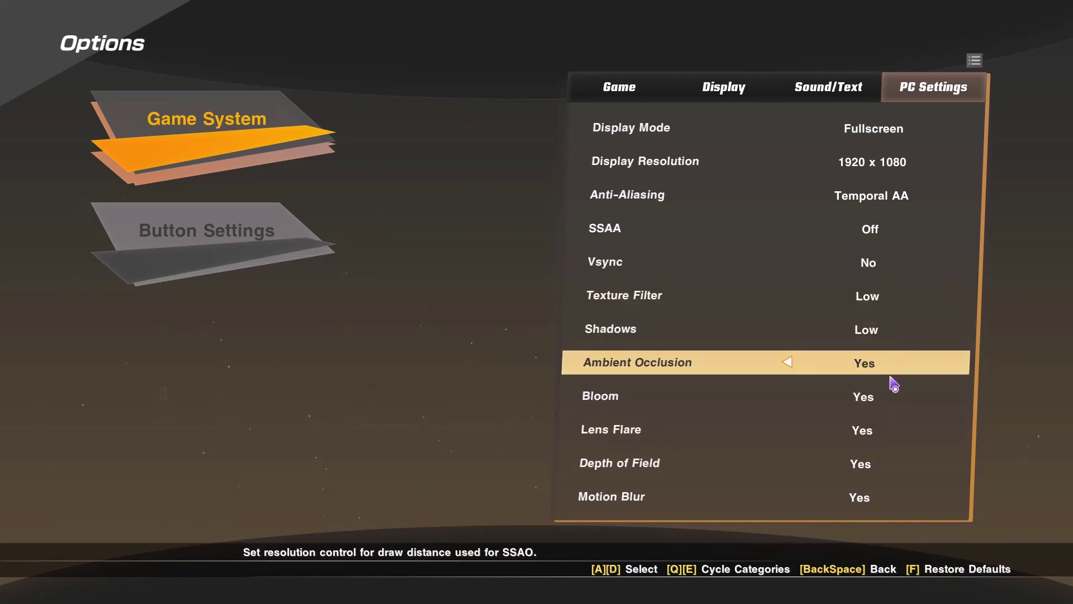
{"action": "left_click", "coordinate": [782, 499]}
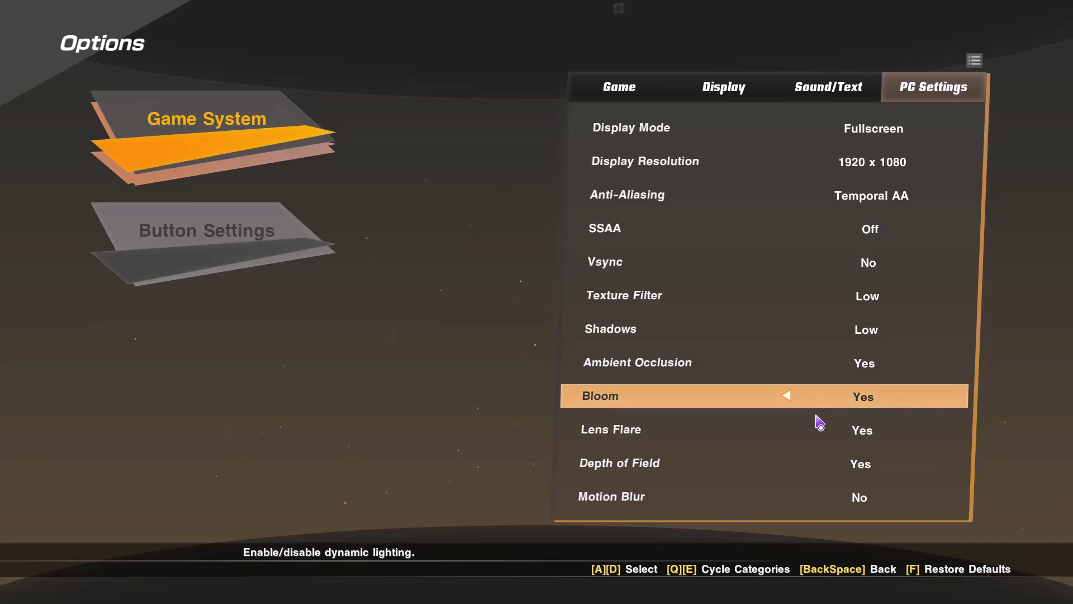
{"action": "key", "text": "alt+Tab"}
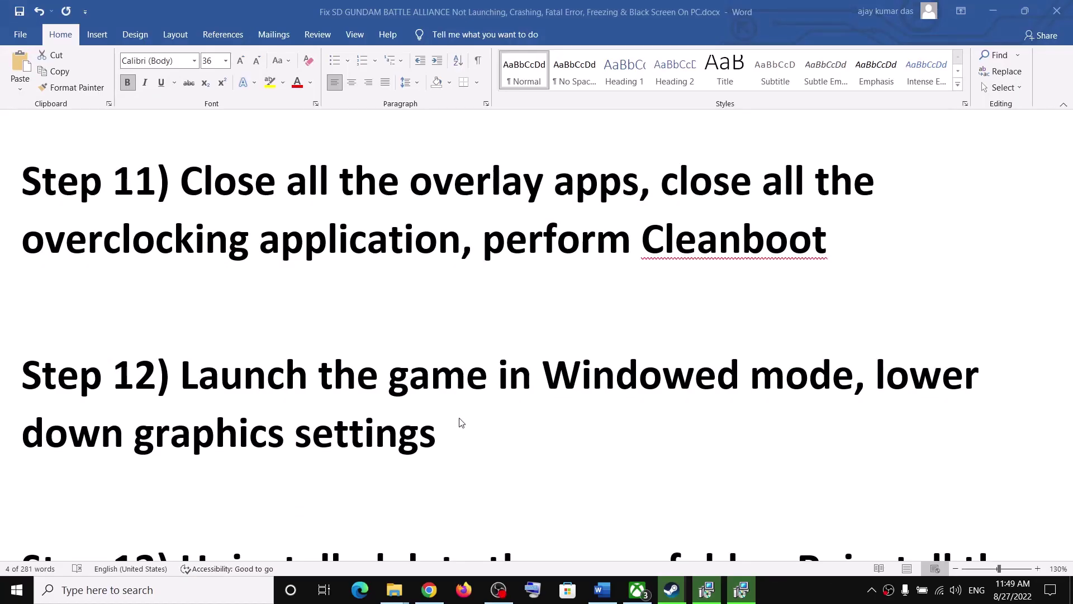
Highlight Step 13's uninstall and delete-game-folder advice, checking the game's Steam context menu
{"action": "scroll", "coordinate": [457, 421], "scroll_direction": "down", "scroll_amount": 2}
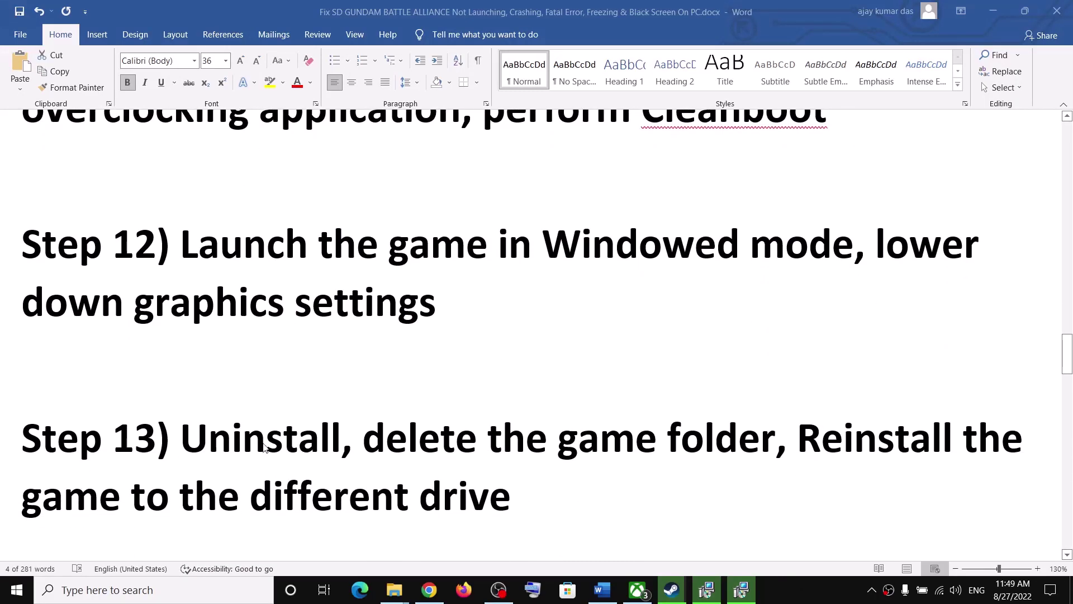
{"action": "double_click", "coordinate": [264, 447]}
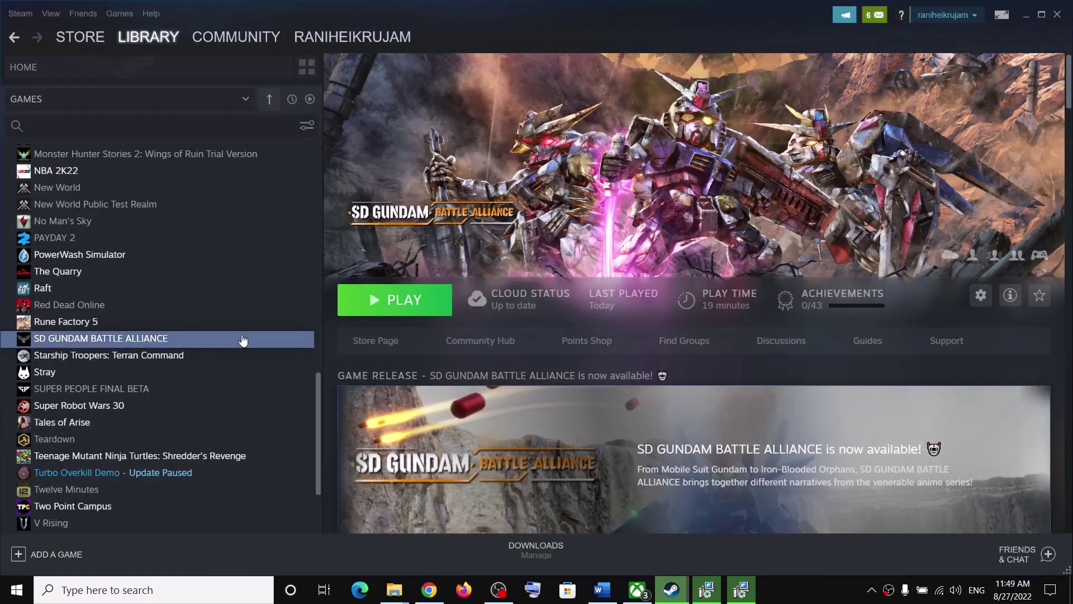
{"action": "right_click", "coordinate": [176, 340]}
{"action": "mouse_move", "coordinate": [225, 411]}
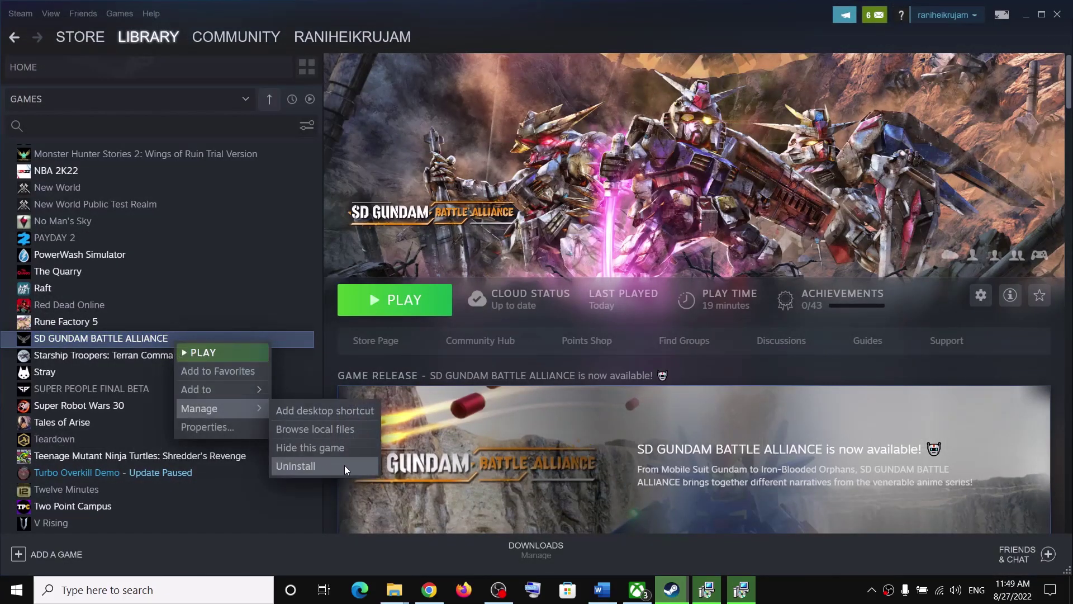
{"action": "left_click", "coordinate": [602, 590]}
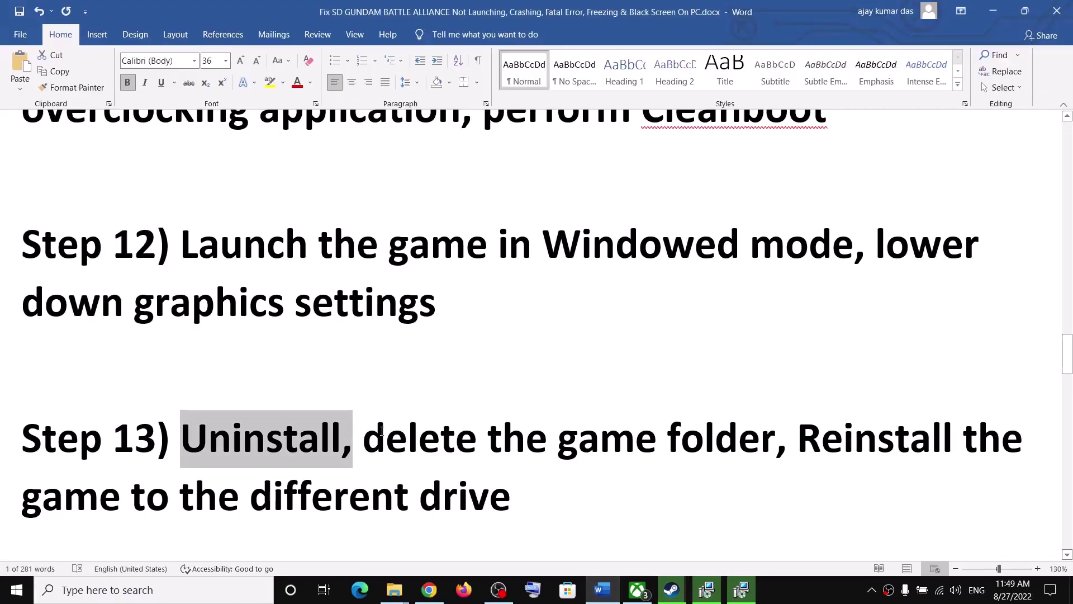
{"action": "left_click_drag", "start_coordinate": [382, 431], "coordinate": [718, 435]}
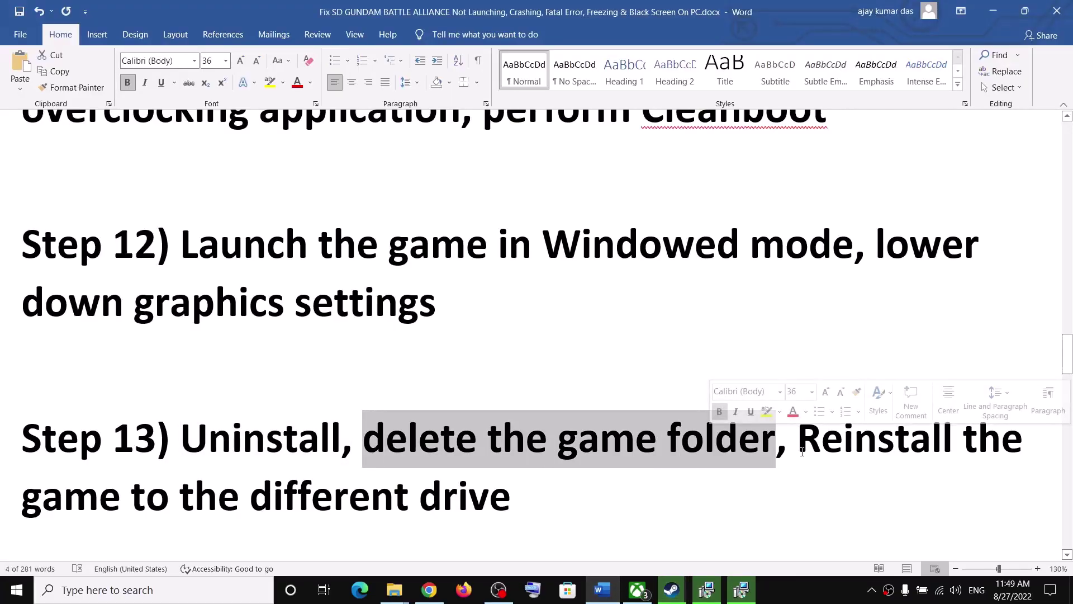
Show the Restart power option in Start, then highlight Step 13's reinstall-to-another-drive part
{"action": "left_click", "coordinate": [16, 590]}
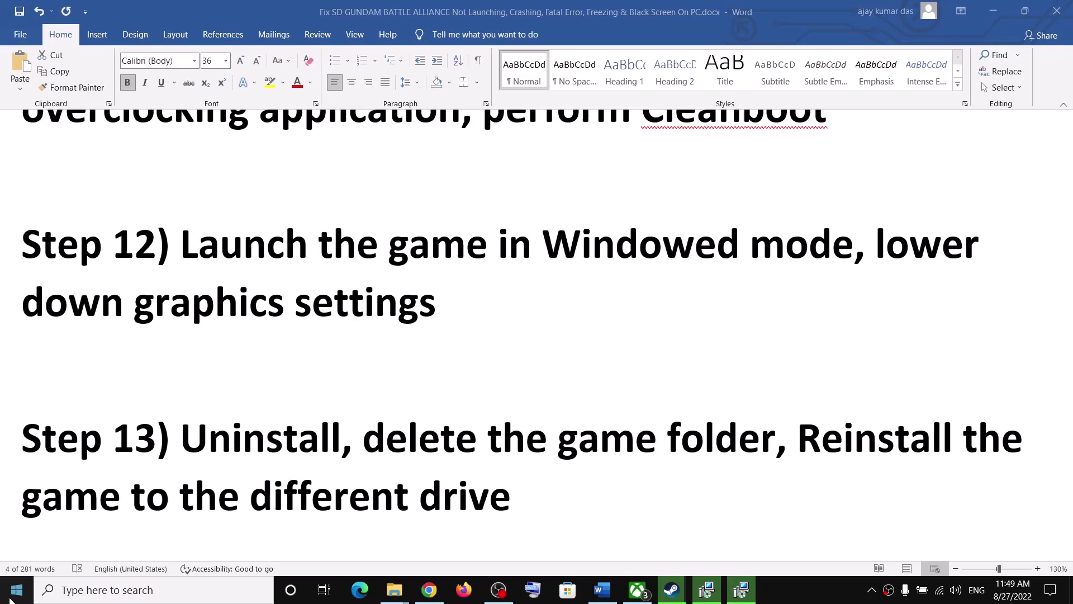
{"action": "left_click", "coordinate": [25, 560]}
{"action": "key", "text": "Escape"}
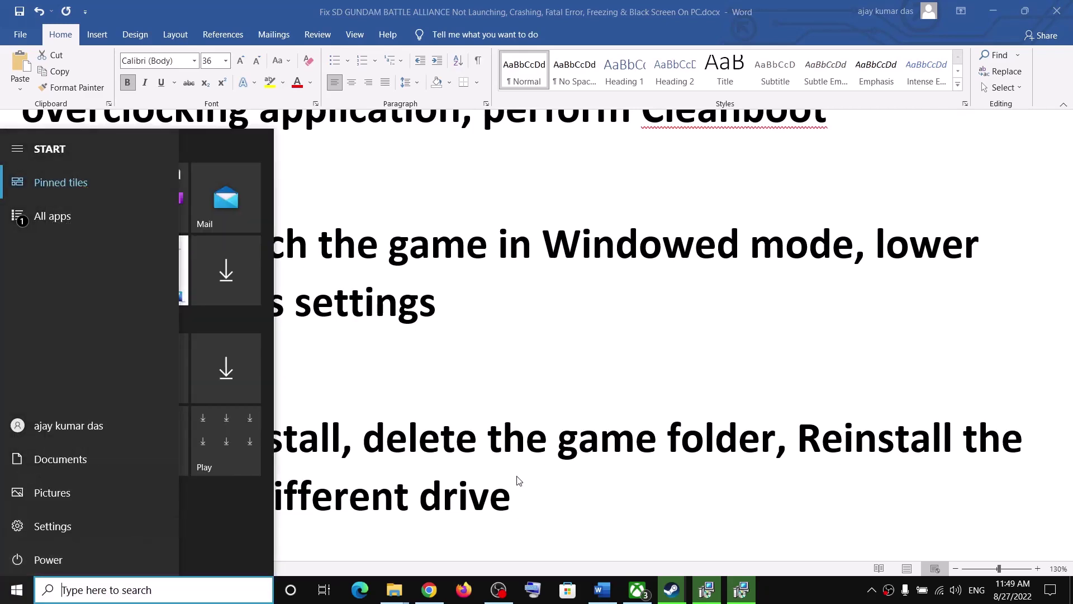
{"action": "left_click", "coordinate": [691, 483]}
{"action": "left_click_drag", "start_coordinate": [806, 441], "coordinate": [511, 497]}
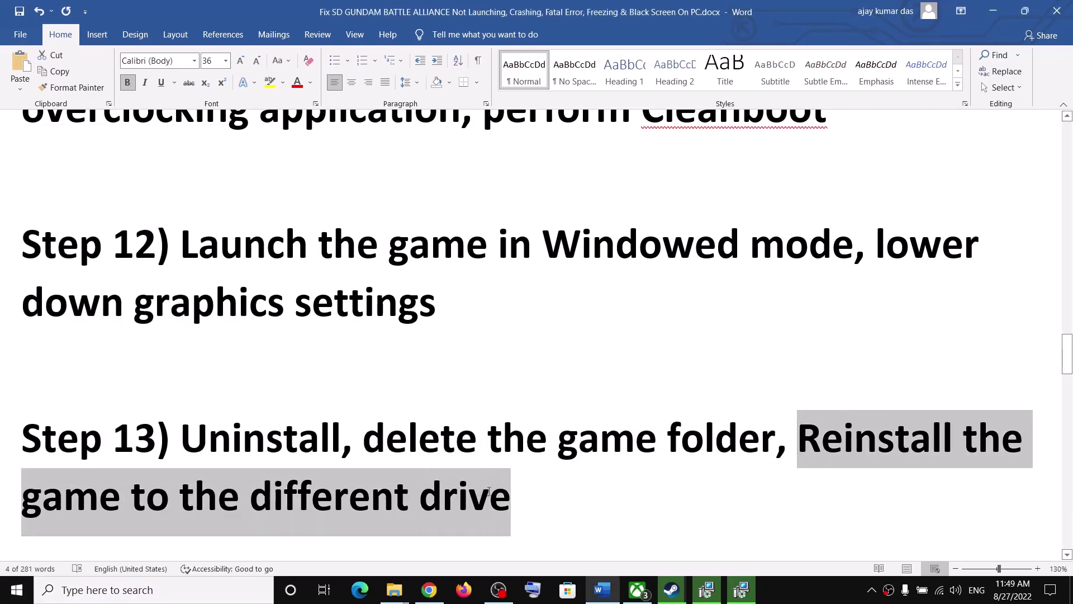
Check the Steam library, then scroll the guide to the Xbox Game Pass Users heading
{"action": "left_click", "coordinate": [670, 589]}
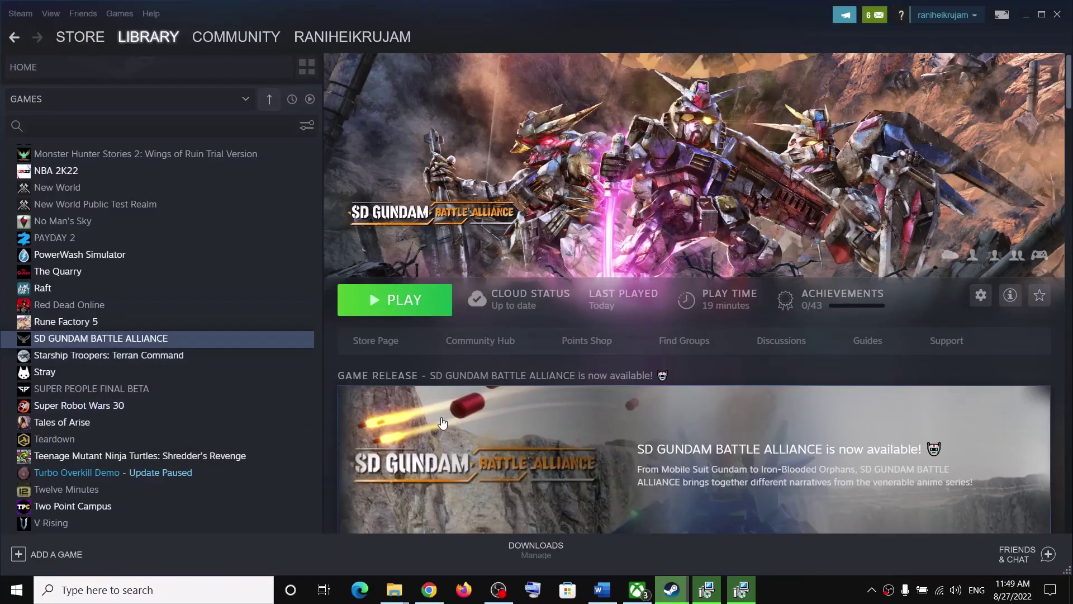
{"action": "left_click", "coordinate": [1026, 16]}
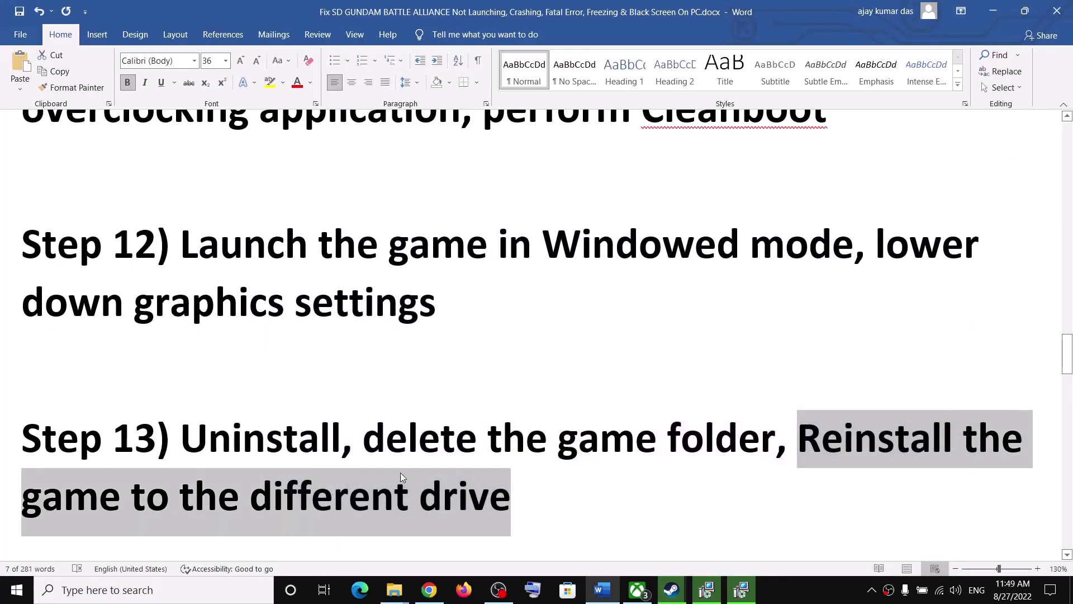
{"action": "left_click", "coordinate": [207, 500]}
{"action": "left_click_drag", "start_coordinate": [22, 498], "coordinate": [510, 497]}
{"action": "scroll", "coordinate": [327, 402], "scroll_direction": "down", "scroll_amount": 3}
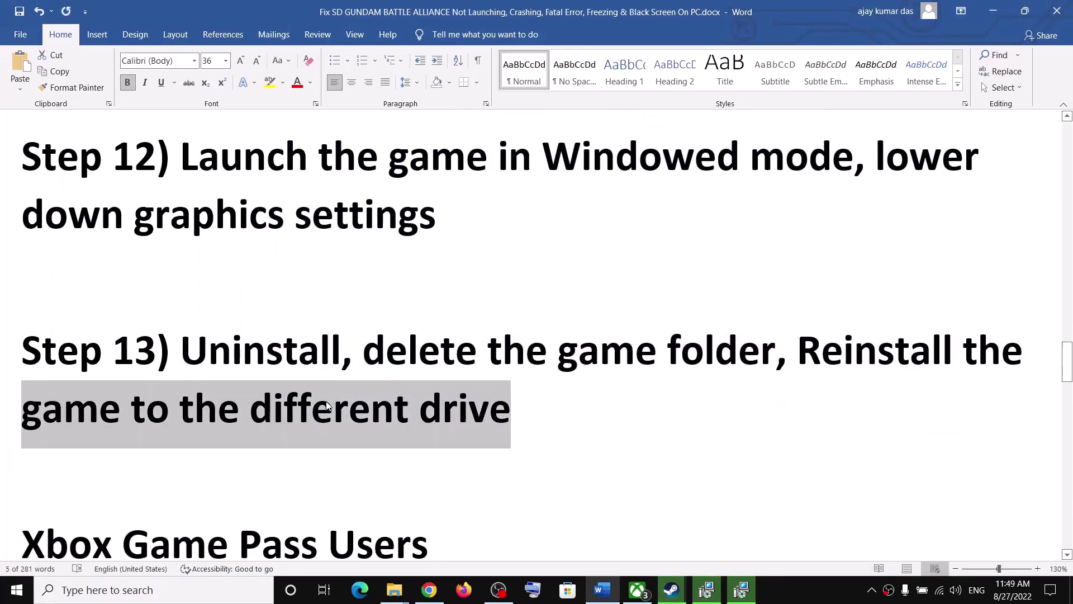
{"action": "scroll", "coordinate": [327, 401], "scroll_direction": "down", "scroll_amount": 3}
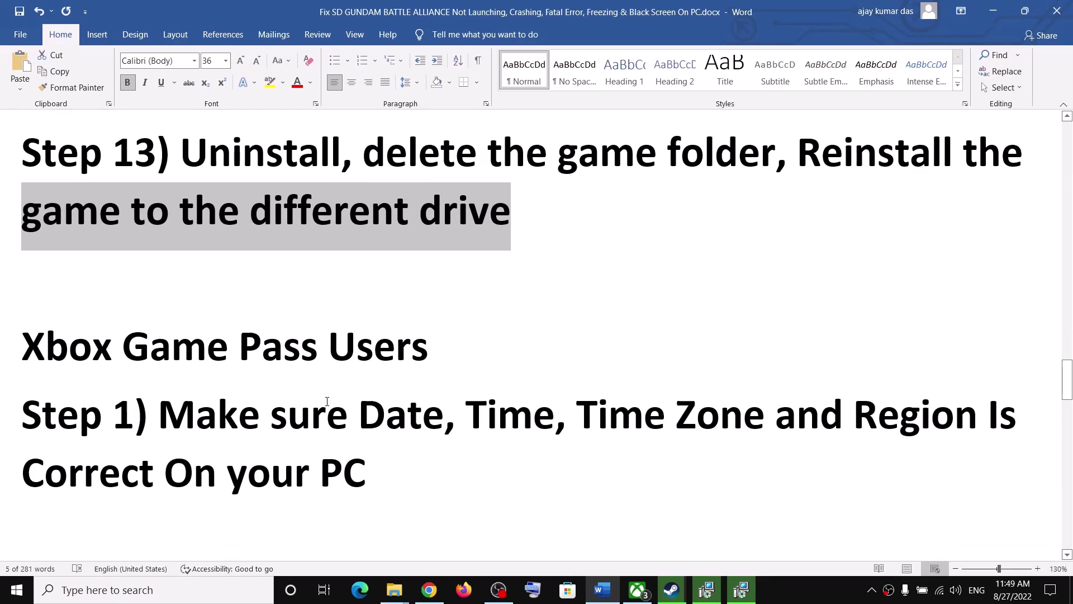
{"action": "left_click_drag", "start_coordinate": [23, 326], "coordinate": [454, 329]}
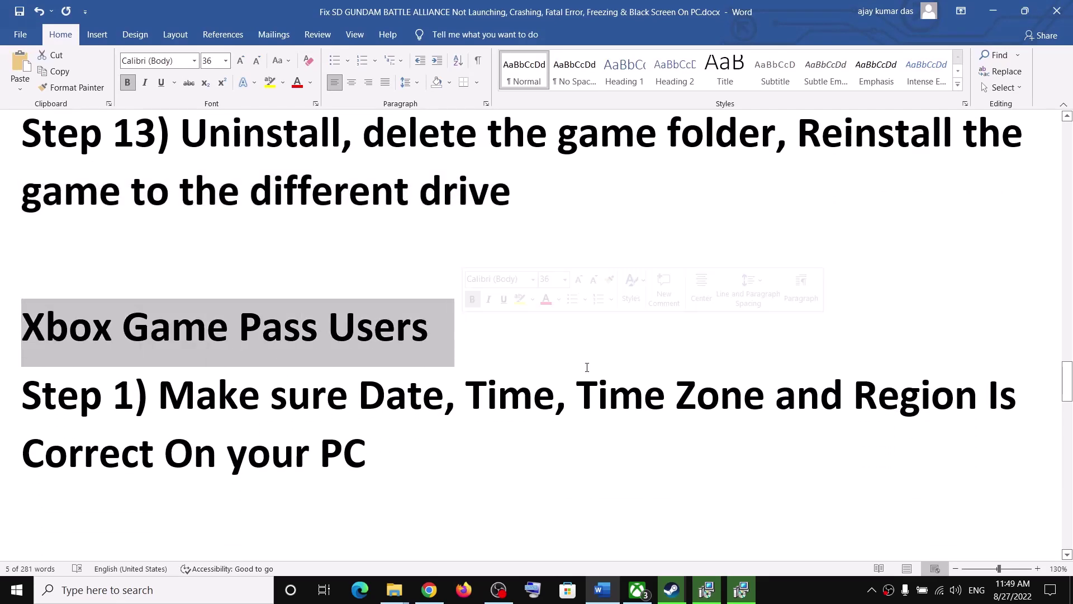
View SD GUNDAM BATTLE ALLIANCE in the Xbox app, minimize it, and highlight Step 1's date-time line
{"action": "left_click", "coordinate": [638, 590]}
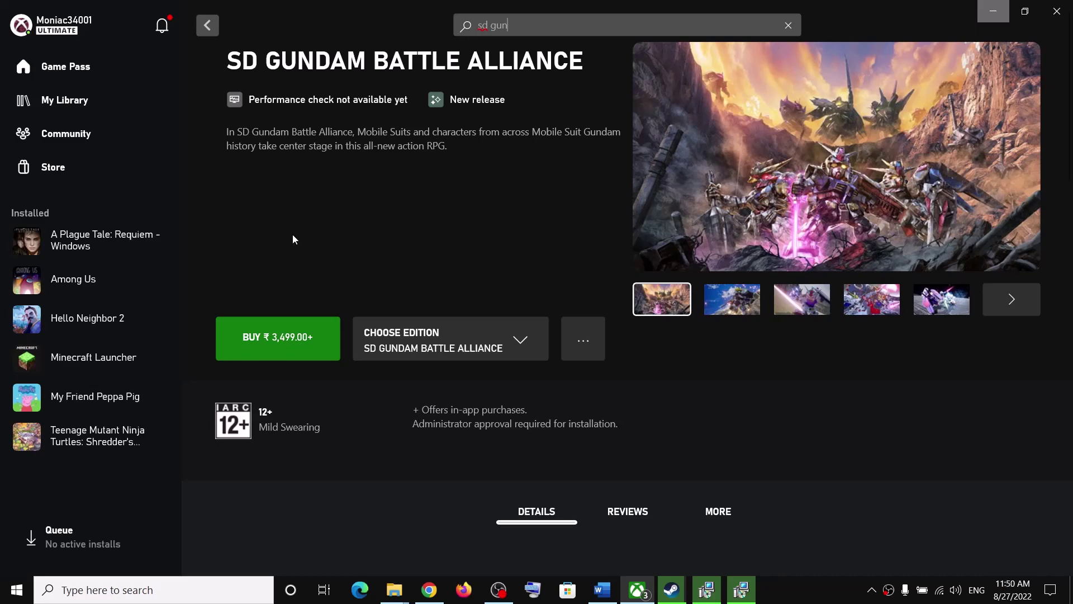
{"action": "left_click", "coordinate": [992, 11]}
{"action": "left_click_drag", "start_coordinate": [175, 392], "coordinate": [460, 492]}
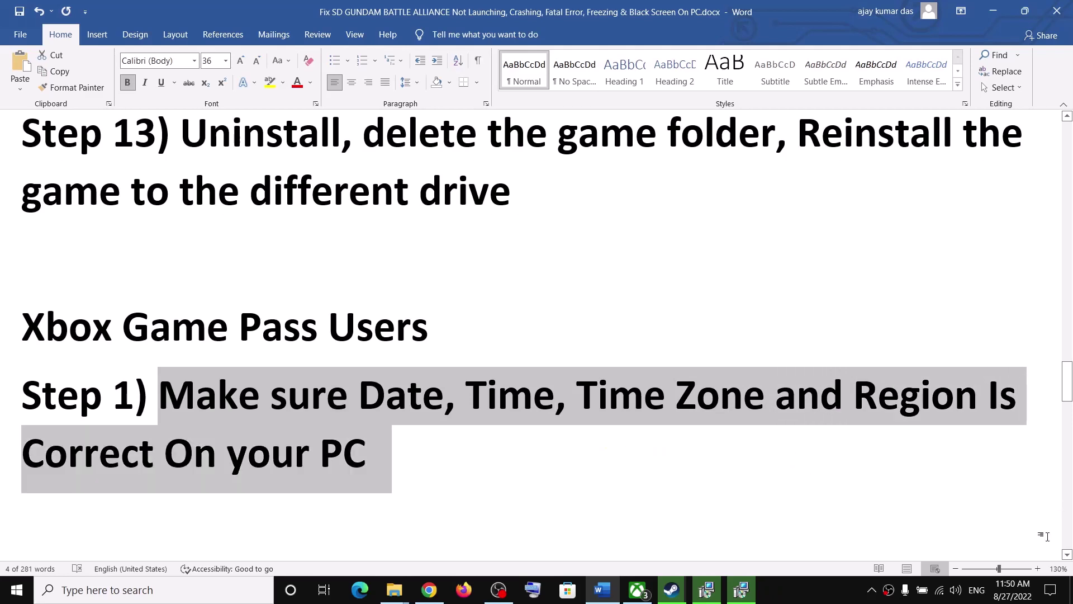
Open Date and time settings from the clock and sync the clock twice
{"action": "right_click", "coordinate": [1013, 599]}
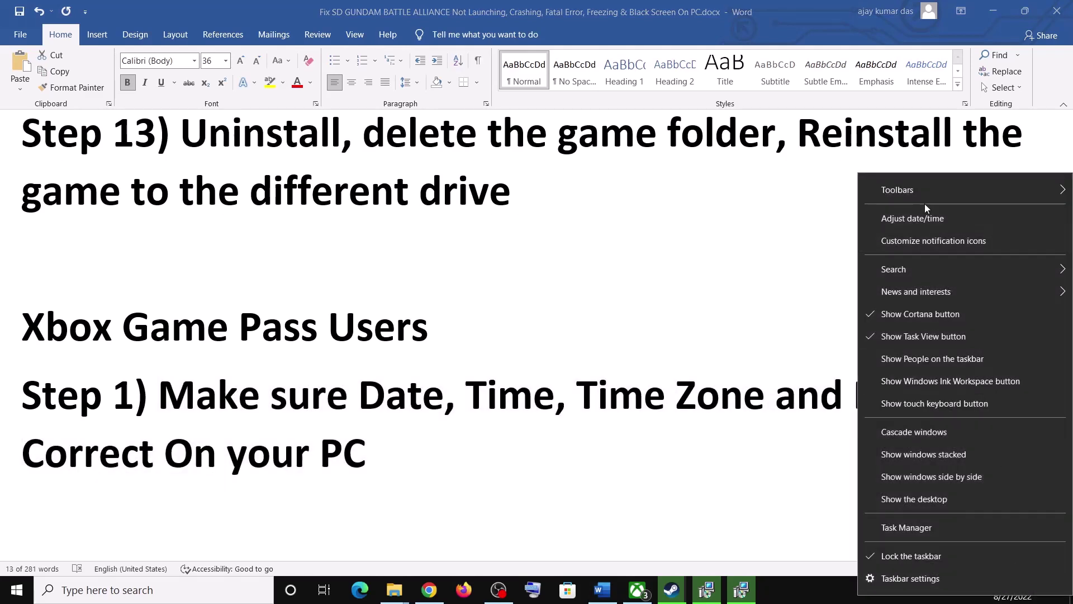
{"action": "left_click", "coordinate": [917, 218]}
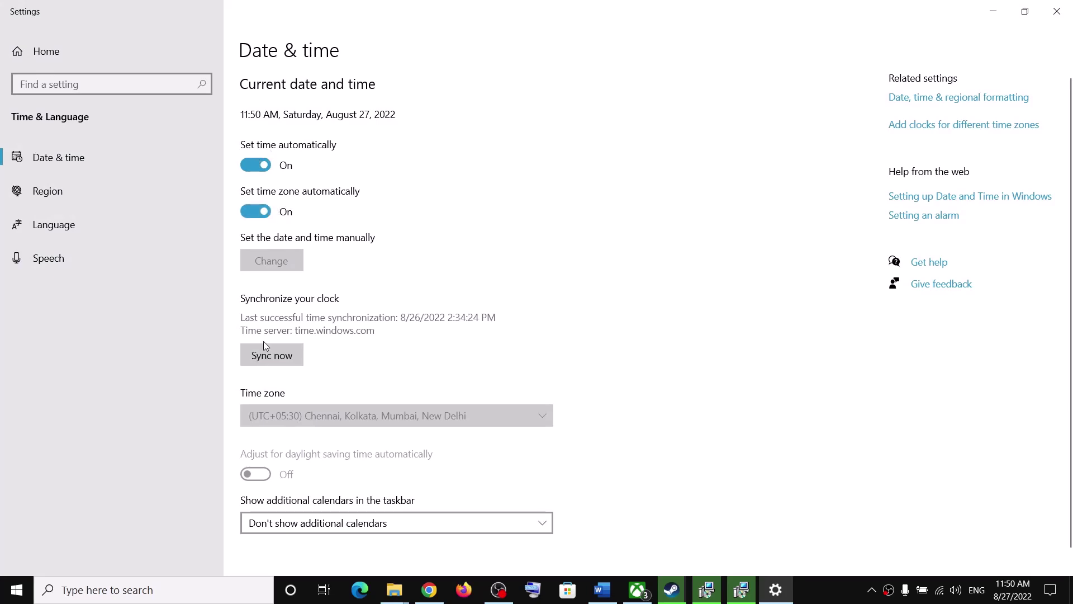
{"action": "left_click", "coordinate": [289, 362]}
{"action": "left_click", "coordinate": [287, 375]}
Confirm the country or region is India and close Settings
{"action": "left_click", "coordinate": [99, 193]}
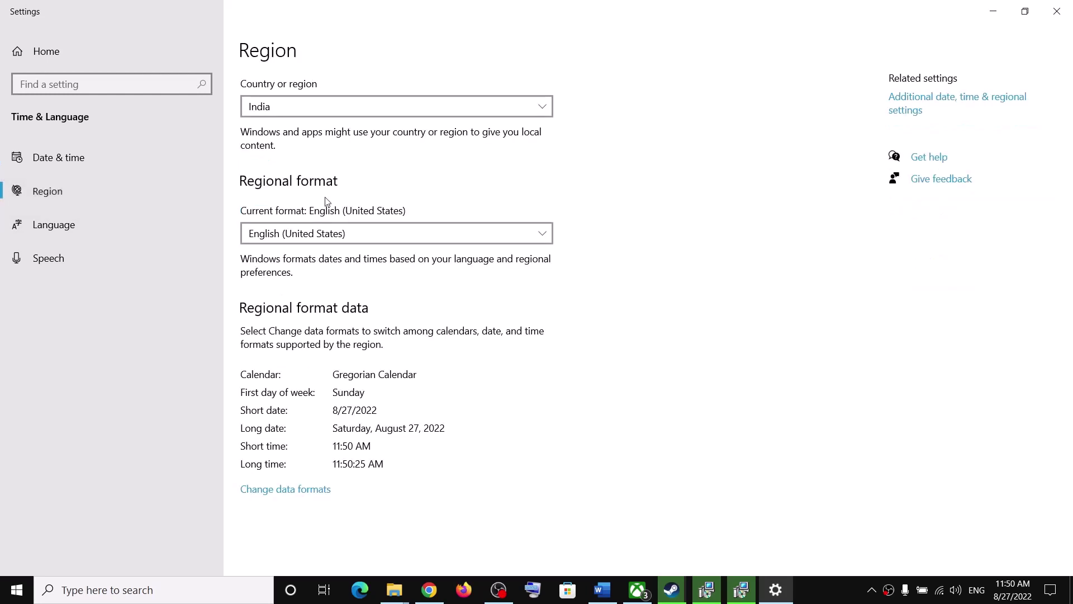
{"action": "left_click", "coordinate": [330, 106]}
{"action": "left_click", "coordinate": [762, 101]}
{"action": "left_click", "coordinate": [1067, 13]}
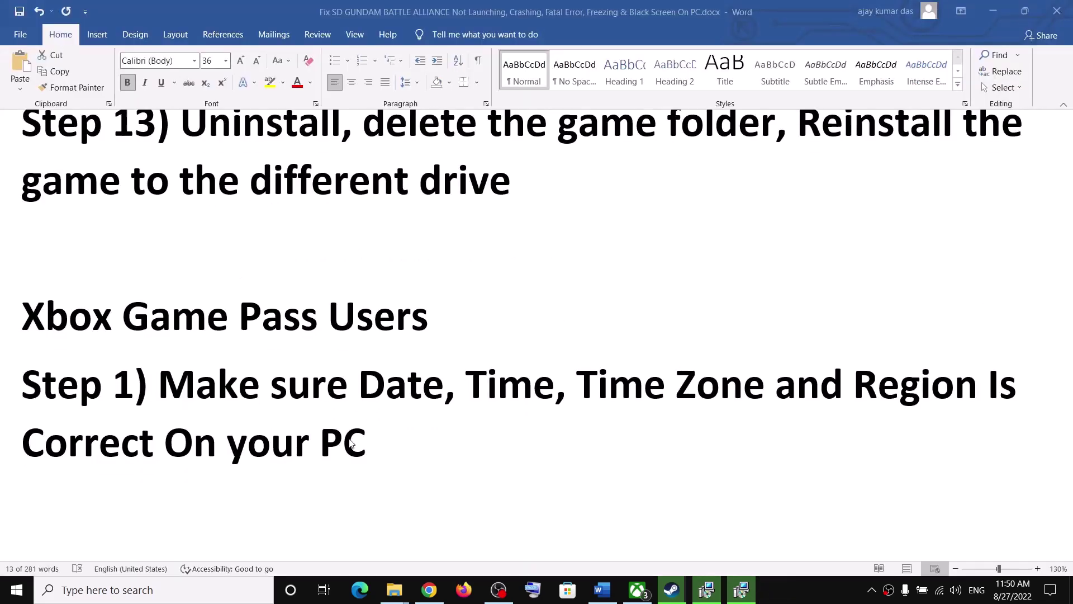
Scroll to Step 2 on using the same account and launch Microsoft Store
{"action": "scroll", "coordinate": [348, 443], "scroll_direction": "down", "scroll_amount": 4}
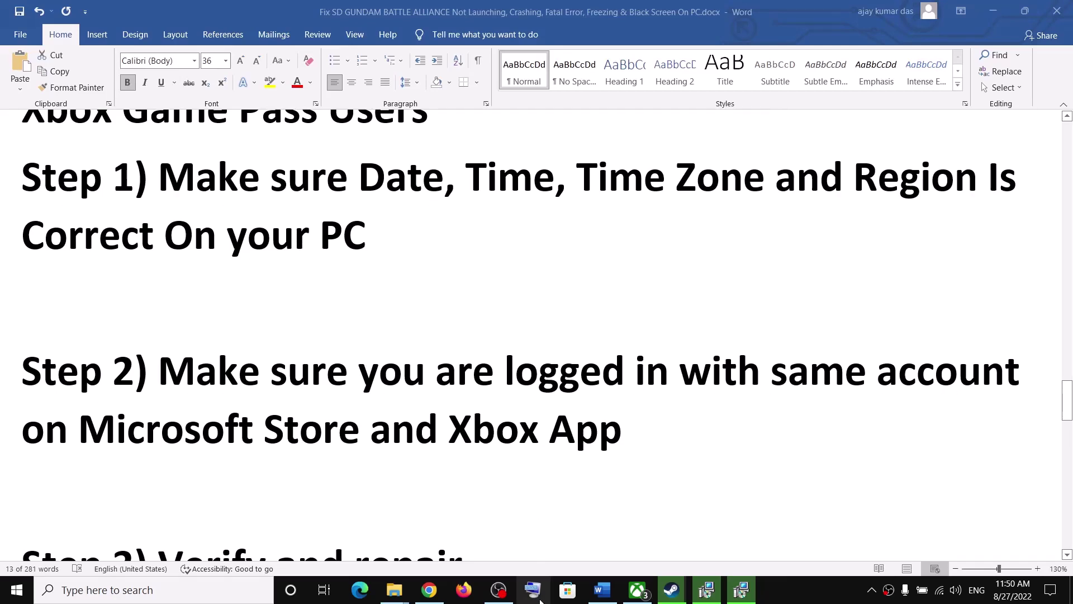
{"action": "left_click", "coordinate": [568, 590]}
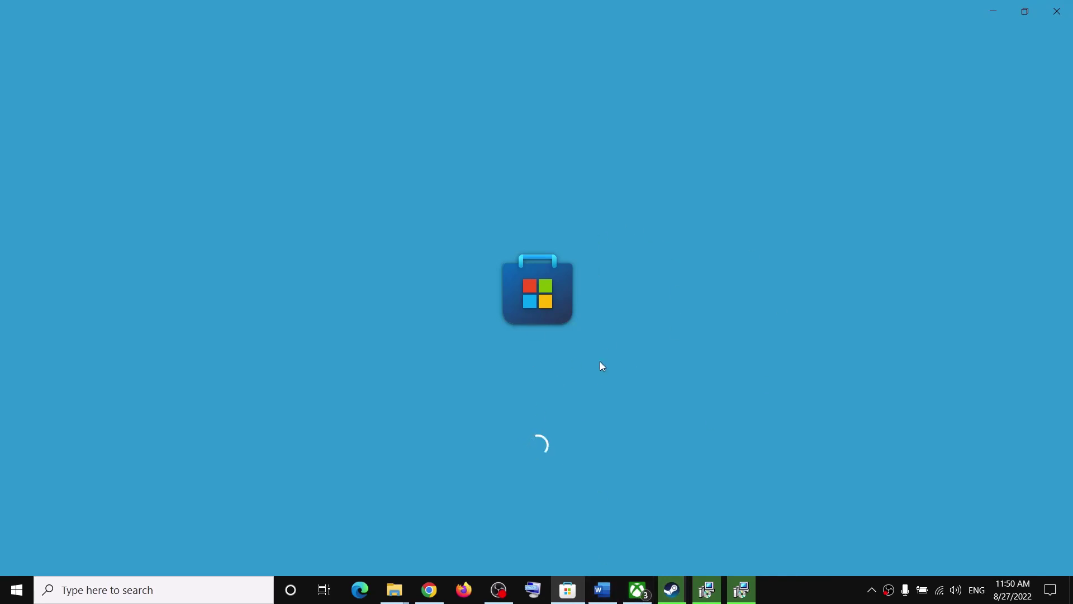
Sign Microsoft Store out and back in with the first listed Microsoft account, verifying with the PIN
{"action": "left_click", "coordinate": [638, 590]}
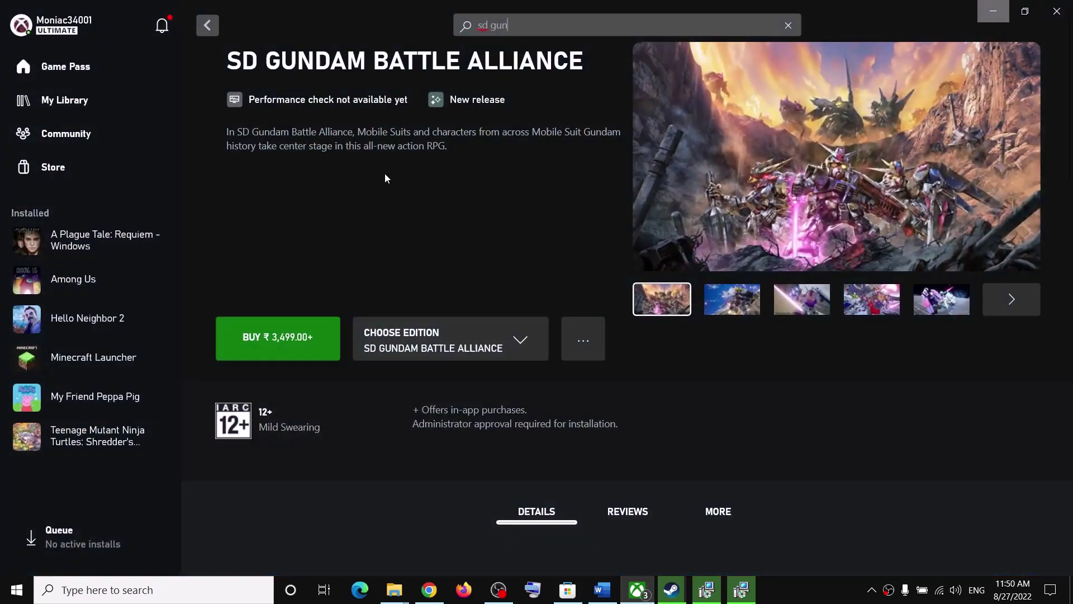
{"action": "left_click", "coordinate": [1004, 13]}
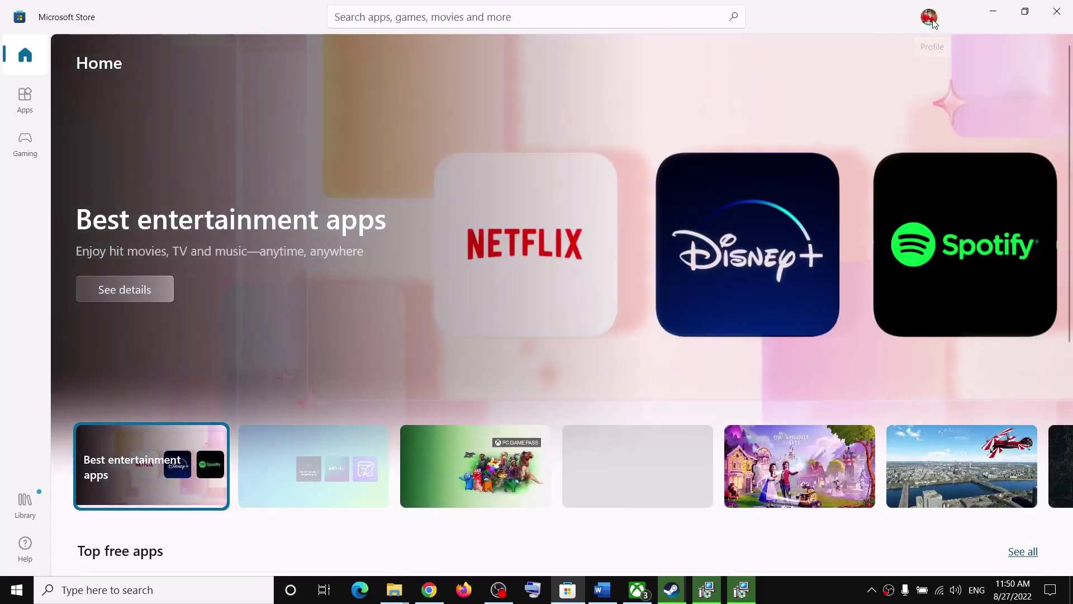
{"action": "left_click", "coordinate": [931, 20]}
{"action": "left_click", "coordinate": [783, 78]}
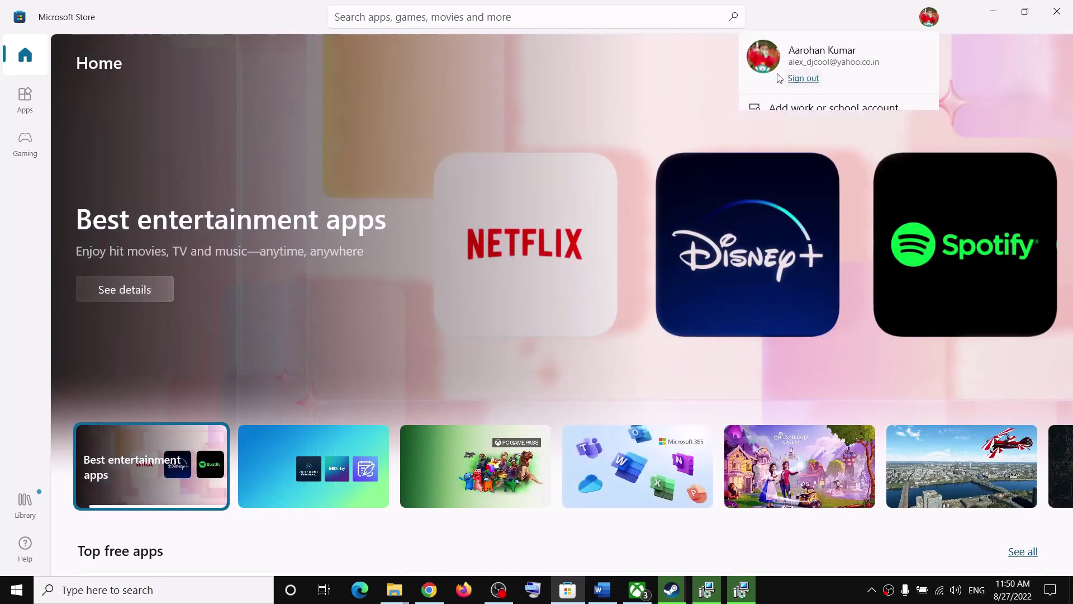
{"action": "left_click", "coordinate": [781, 49]}
{"action": "left_click", "coordinate": [472, 204]}
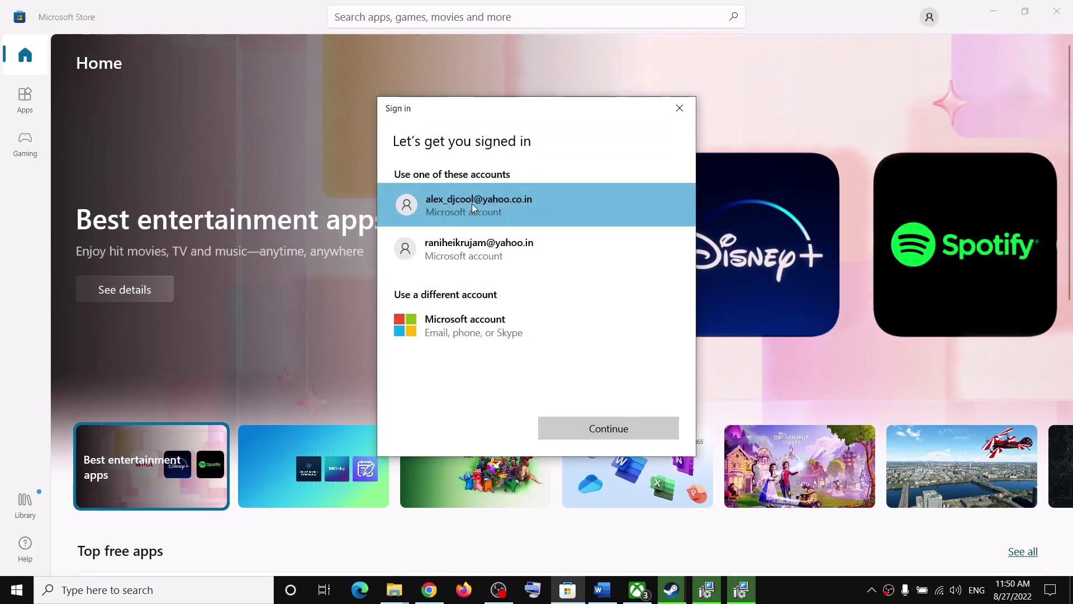
{"action": "left_click", "coordinate": [609, 441]}
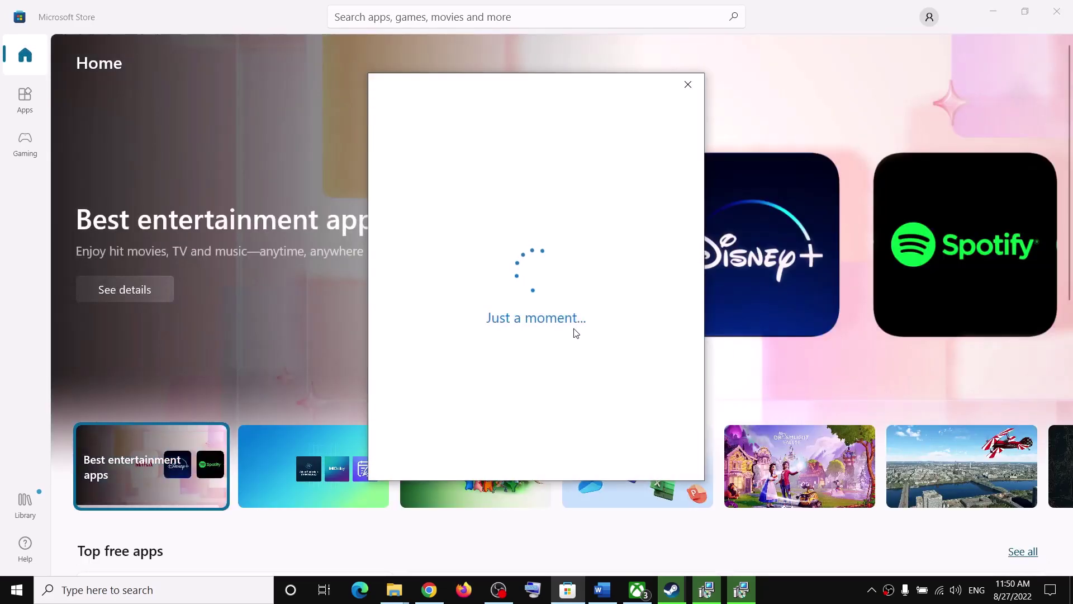
{"action": "type", "text": "****"}
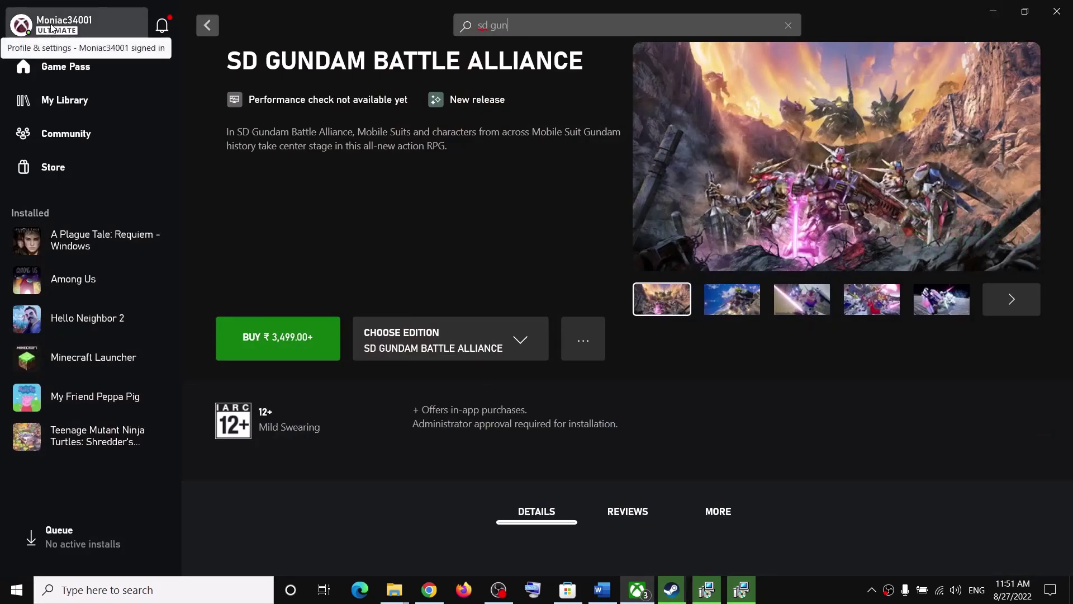
Sign the Xbox app out and back in to the Ultimate account, continuing past the LET'S PLAY welcome
{"action": "left_click", "coordinate": [50, 28]}
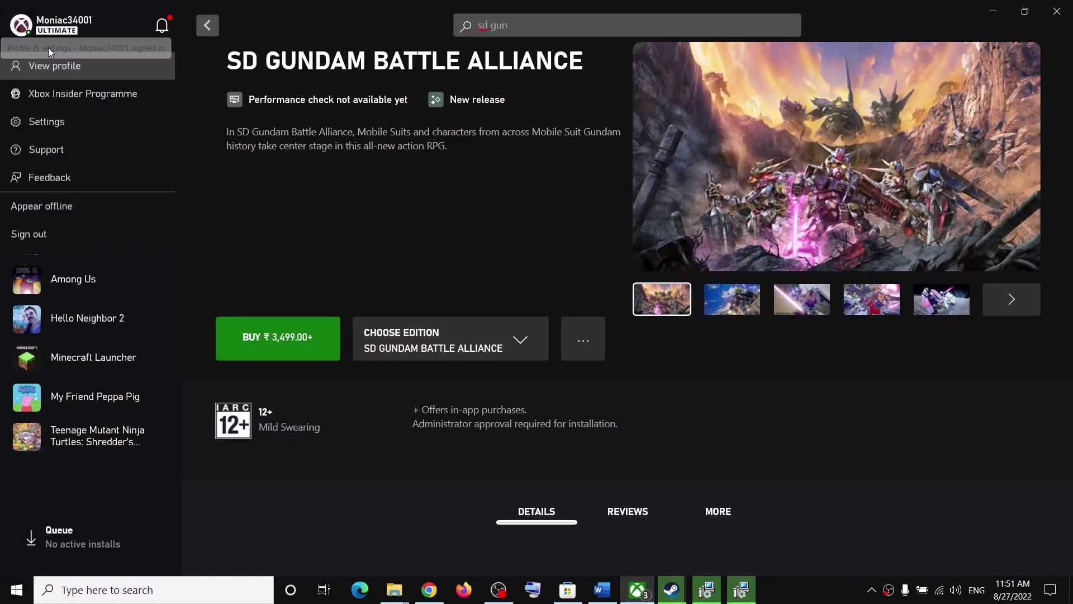
{"action": "left_click", "coordinate": [25, 234]}
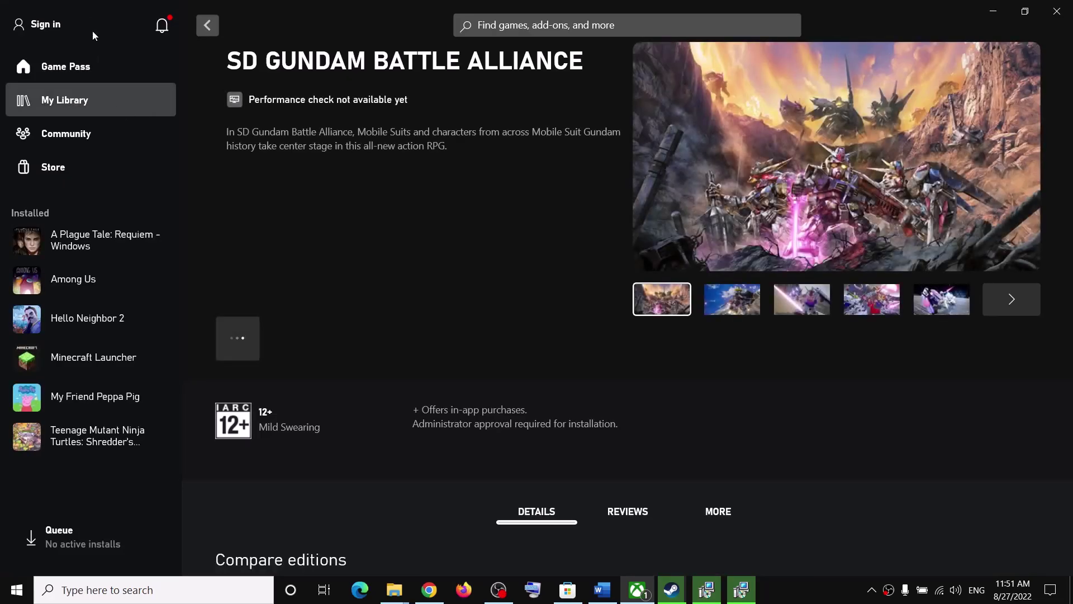
{"action": "left_click", "coordinate": [45, 26]}
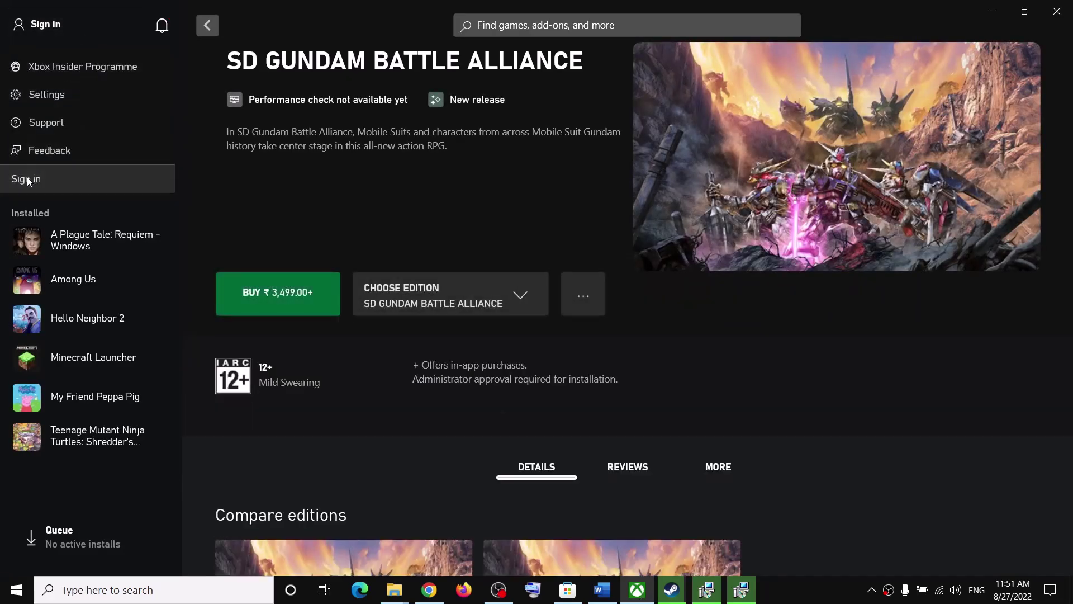
{"action": "left_click", "coordinate": [27, 177]}
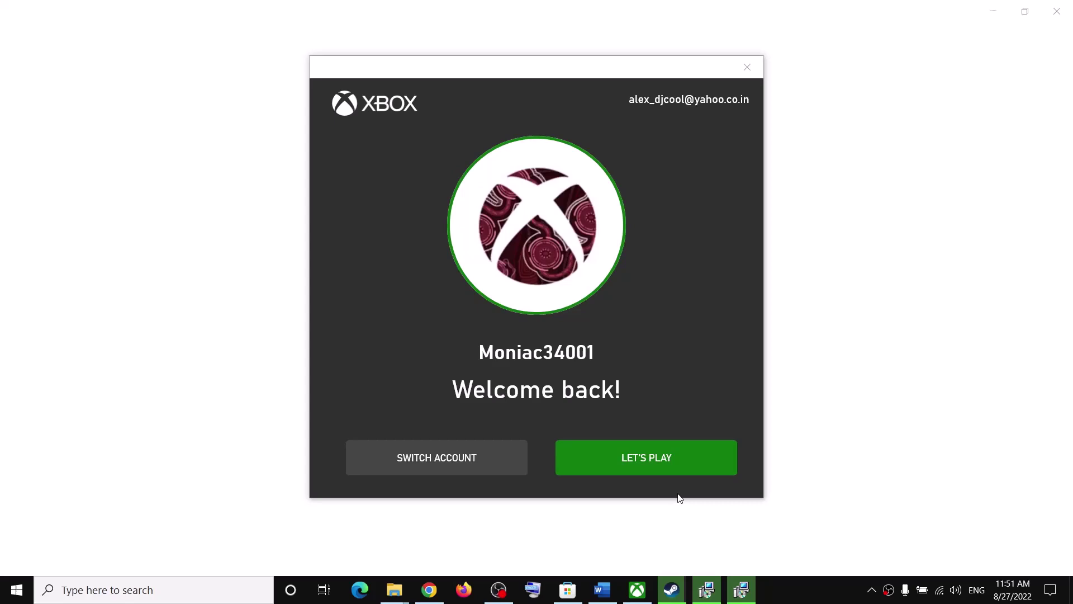
{"action": "left_click", "coordinate": [654, 465]}
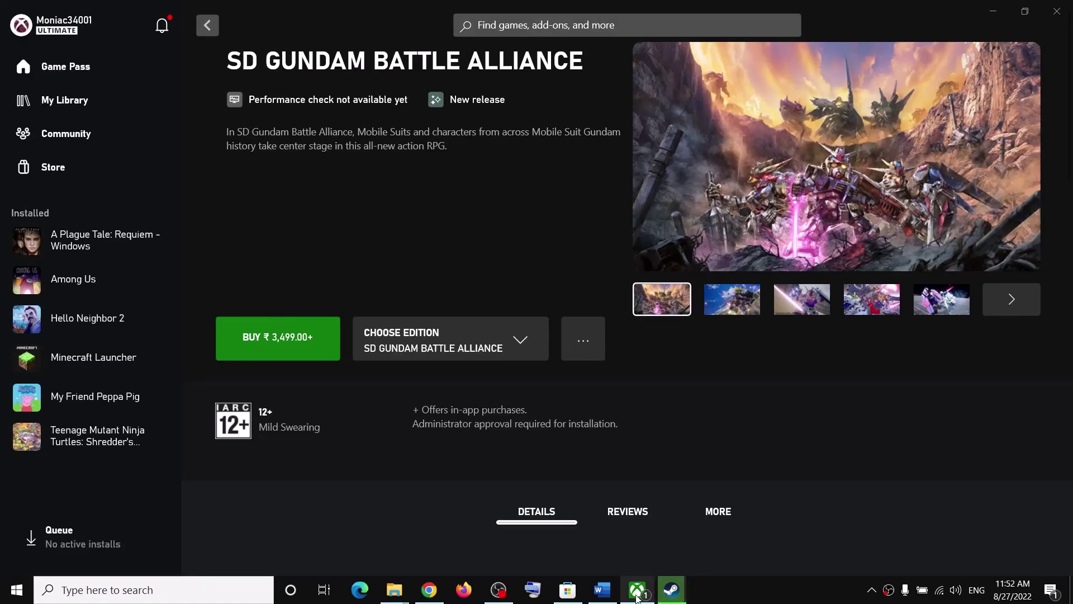
Read the guide's next instructions in Word, then return to the Xbox app's game page
{"action": "left_click", "coordinate": [602, 590]}
{"action": "scroll", "coordinate": [324, 395], "scroll_direction": "down", "scroll_amount": 2}
{"action": "scroll", "coordinate": [324, 395], "scroll_direction": "down", "scroll_amount": 1}
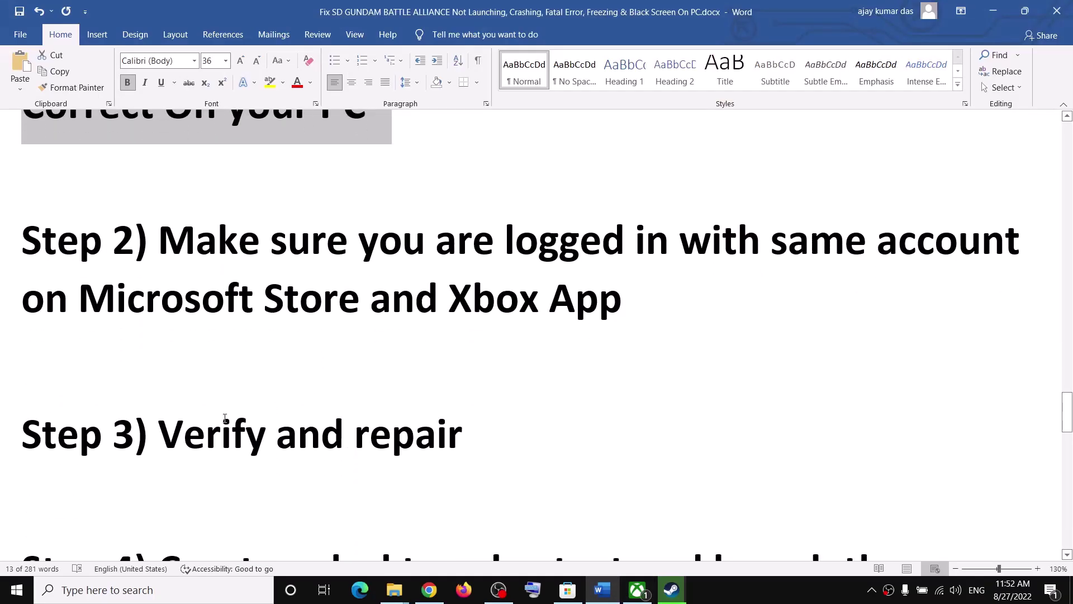
{"action": "left_click_drag", "start_coordinate": [160, 434], "coordinate": [539, 447]}
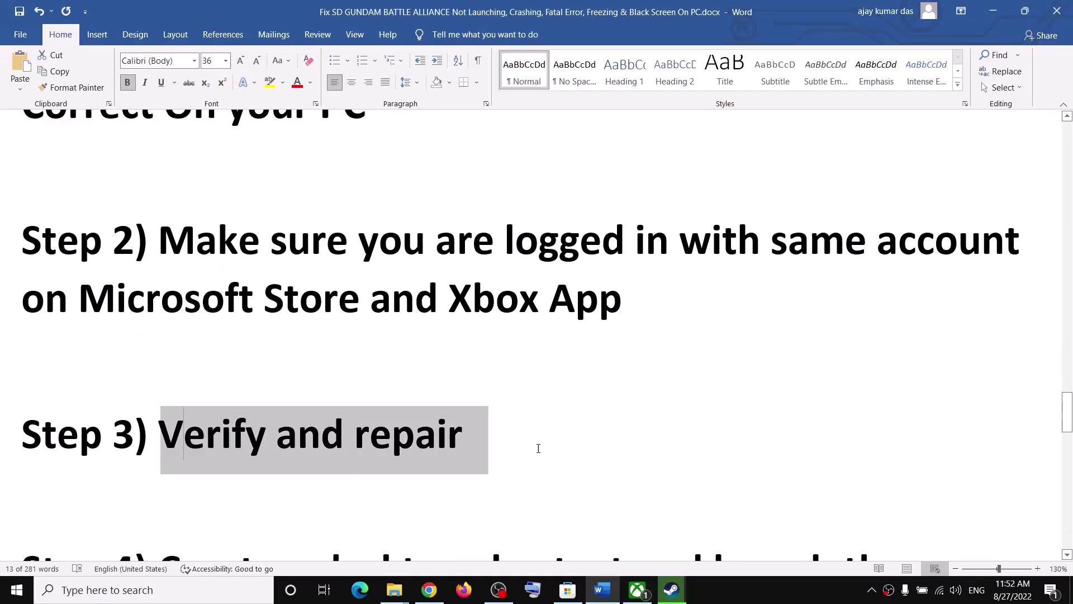
{"action": "left_click", "coordinate": [639, 591]}
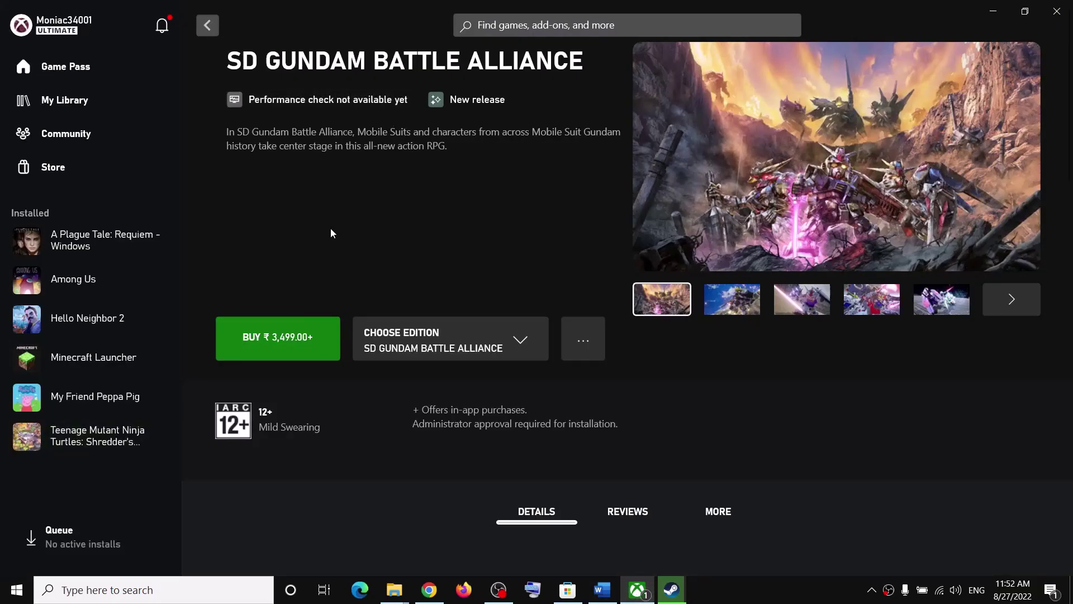
{"action": "left_click", "coordinate": [671, 590]}
{"action": "left_click", "coordinate": [637, 590]}
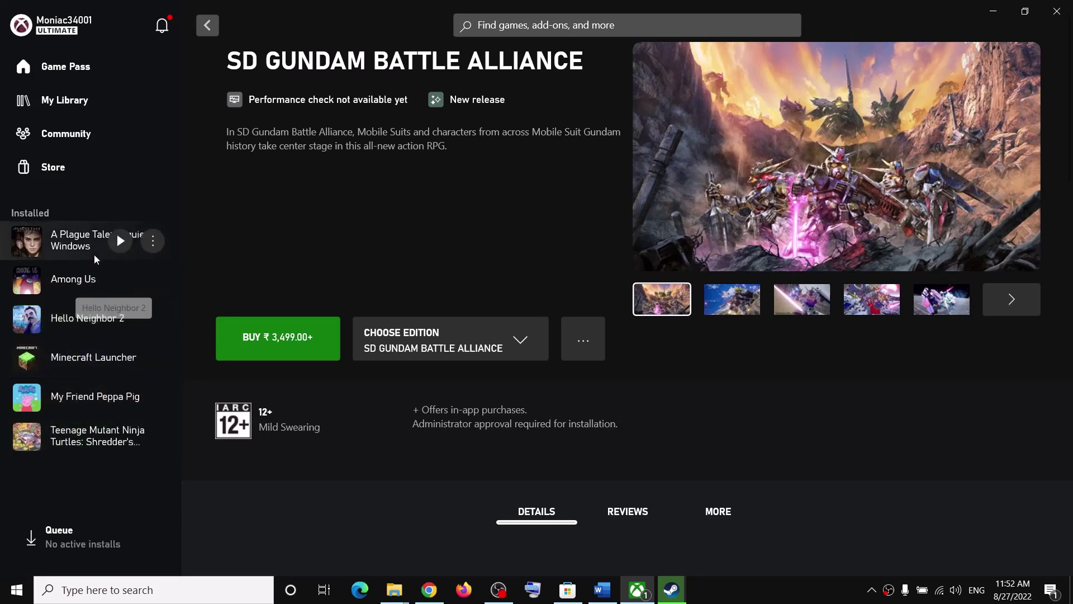
Verify and repair Minecraft Launcher's game files, then return to the Word guide at Step 3
{"action": "right_click", "coordinate": [88, 358]}
{"action": "left_click", "coordinate": [253, 383]}
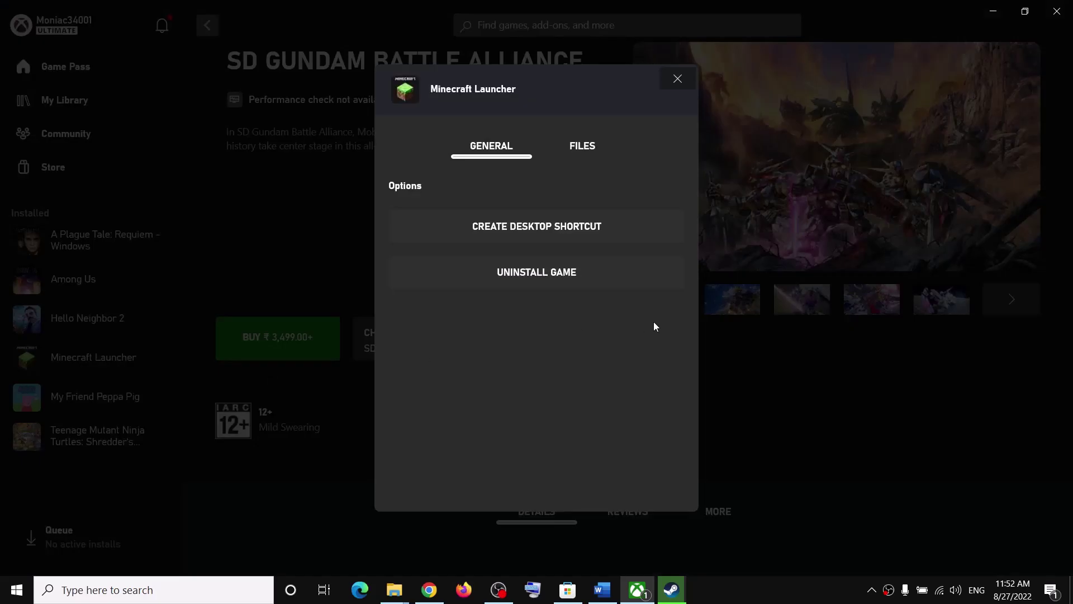
{"action": "left_click", "coordinate": [587, 162]}
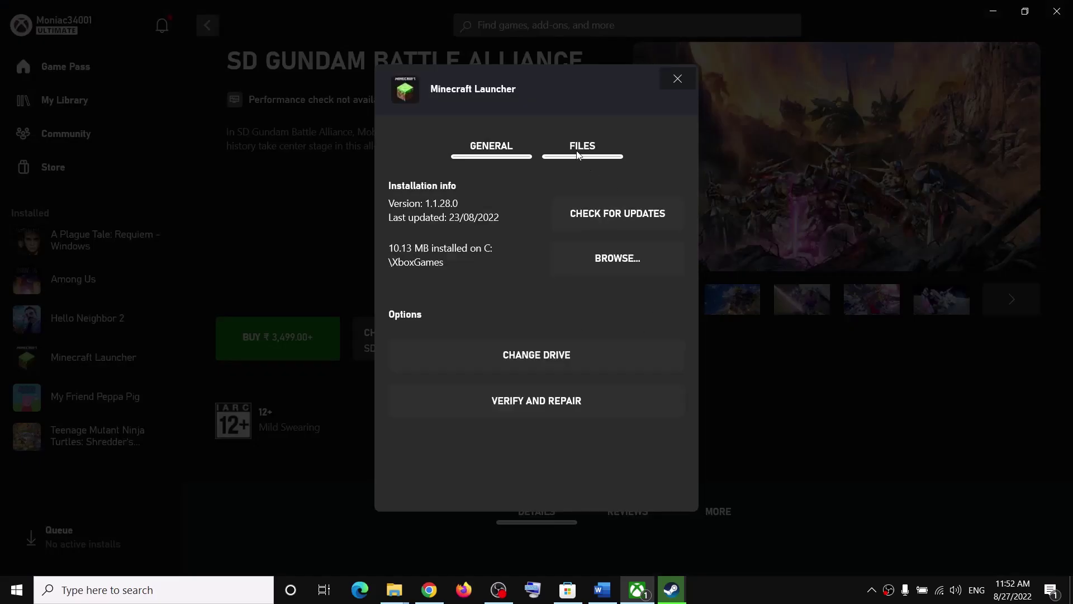
{"action": "left_click", "coordinate": [529, 413]}
{"action": "left_click", "coordinate": [493, 357]}
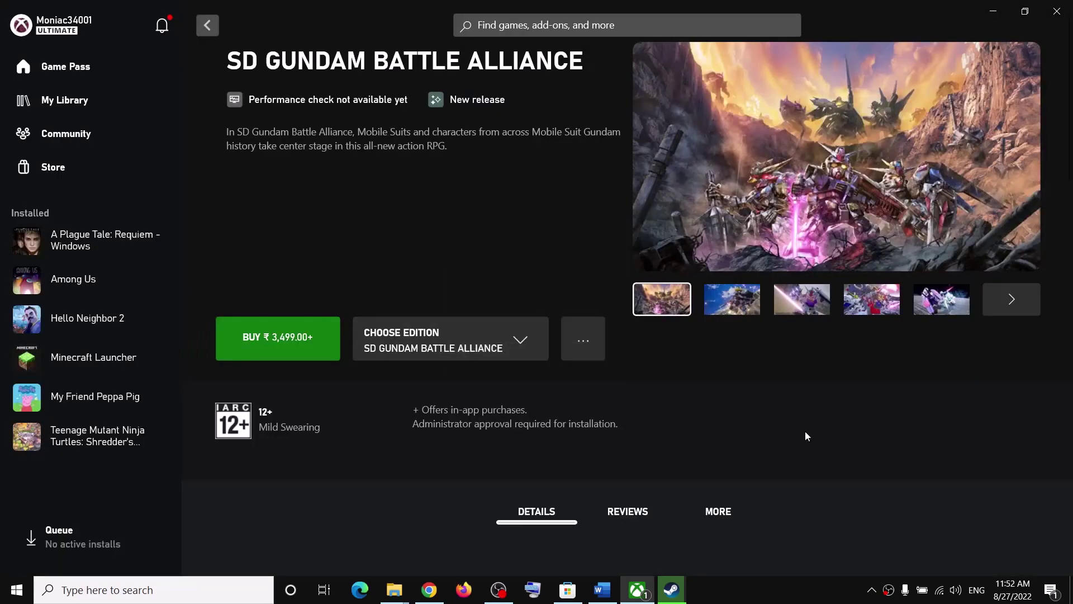
{"action": "left_click", "coordinate": [602, 589]}
{"action": "scroll", "coordinate": [384, 396], "scroll_direction": "down", "scroll_amount": 3}
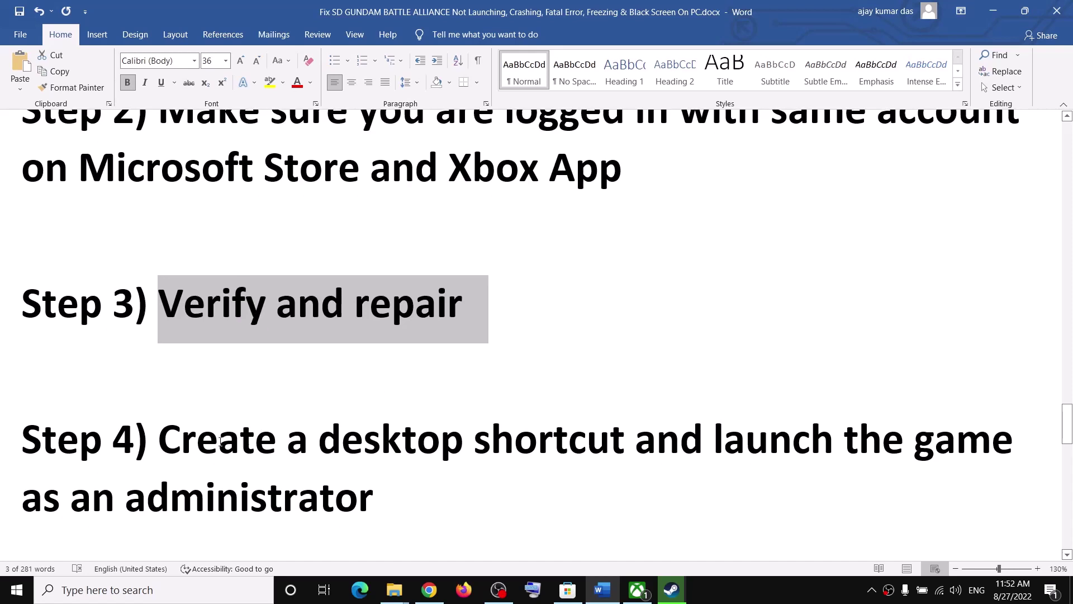
Create a My Friend Peppa Pig desktop shortcut from its Manage page in the Xbox app's Installed list
{"action": "left_click_drag", "start_coordinate": [220, 439], "coordinate": [571, 435]}
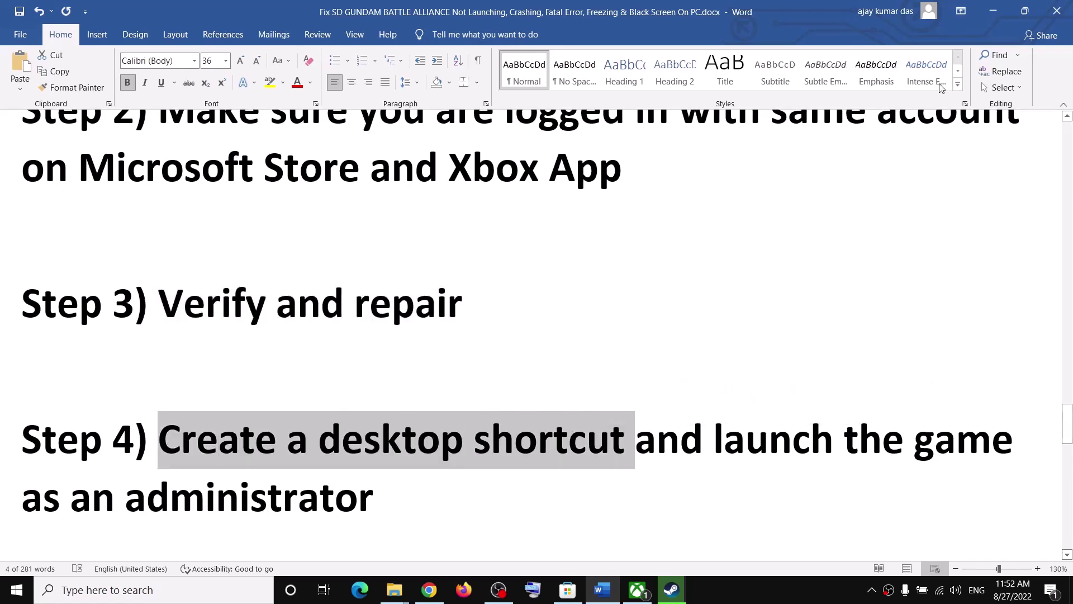
{"action": "left_click", "coordinate": [993, 11]}
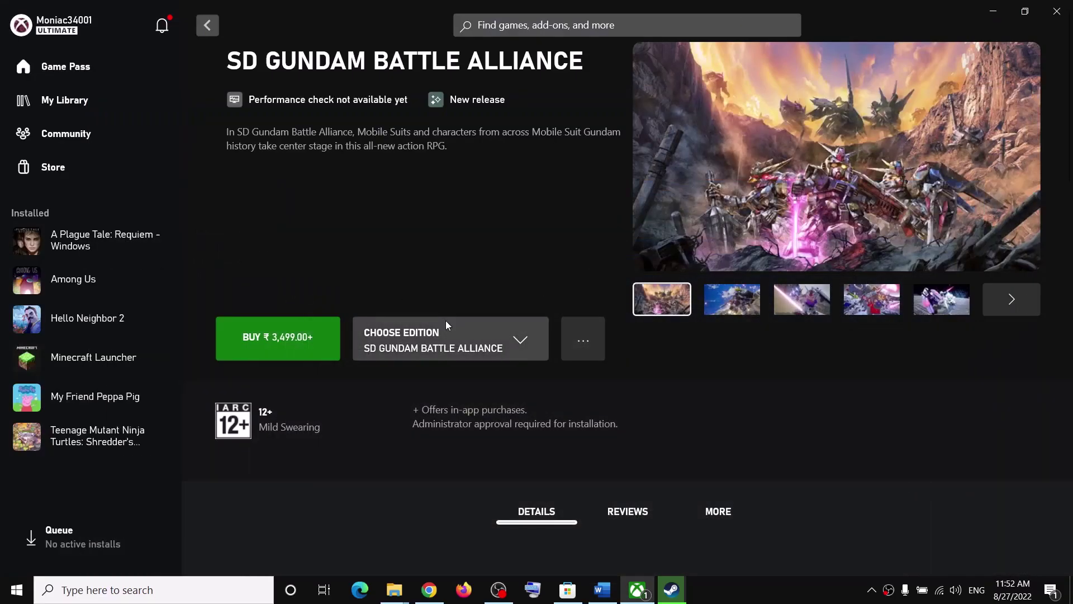
{"action": "mouse_move", "coordinate": [88, 387]}
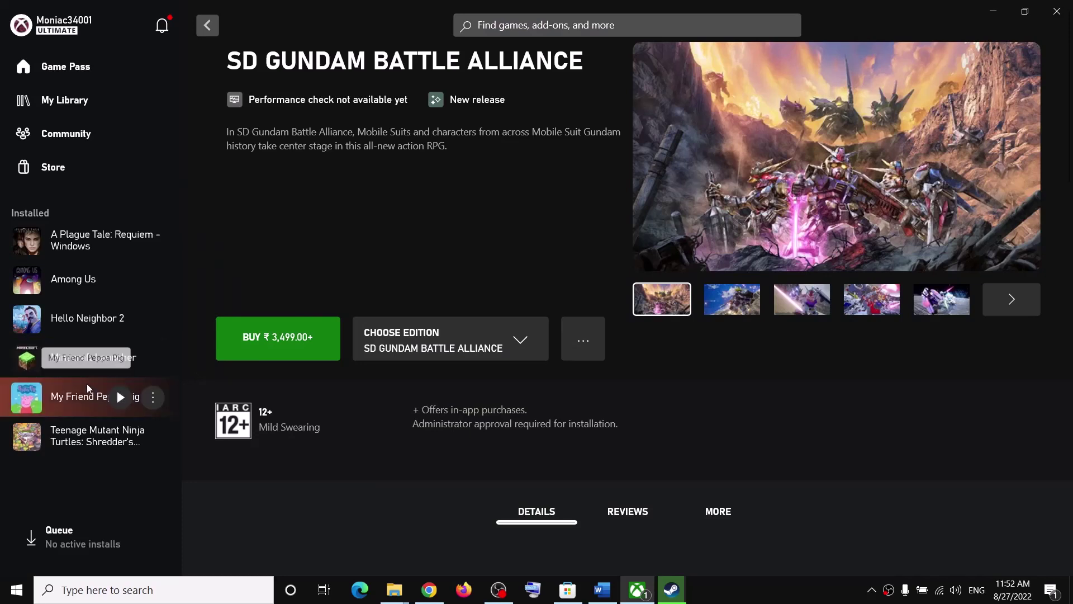
{"action": "left_click", "coordinate": [120, 358]}
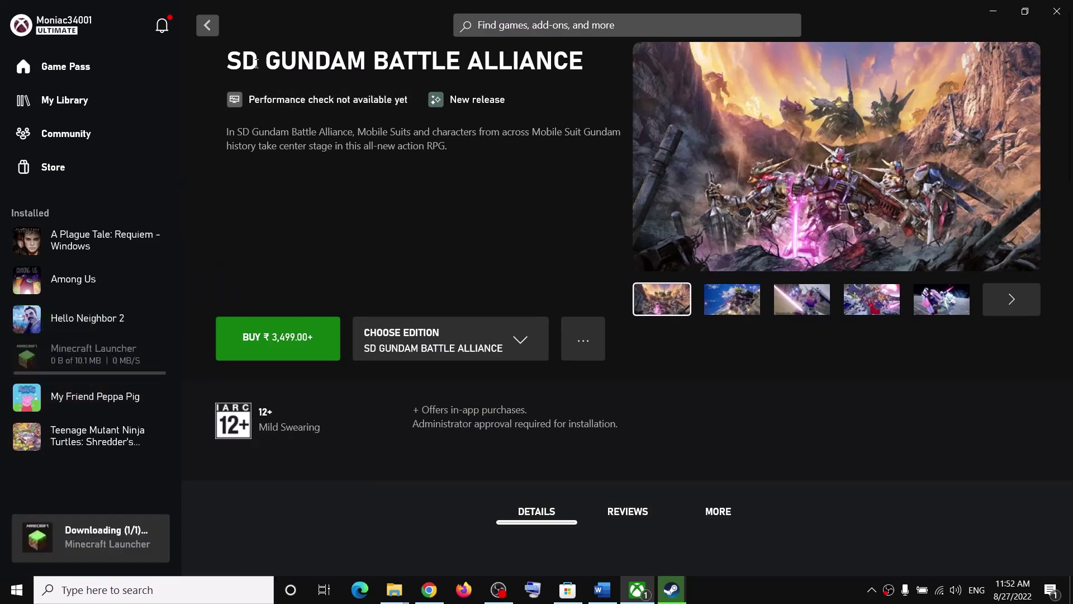
{"action": "right_click", "coordinate": [70, 364]}
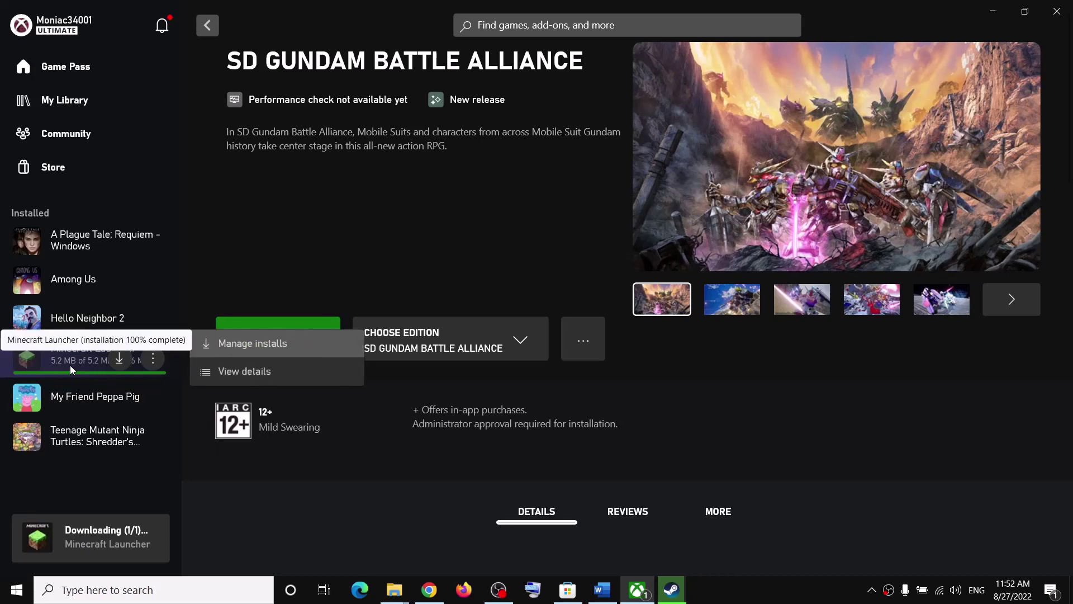
{"action": "right_click", "coordinate": [90, 407]}
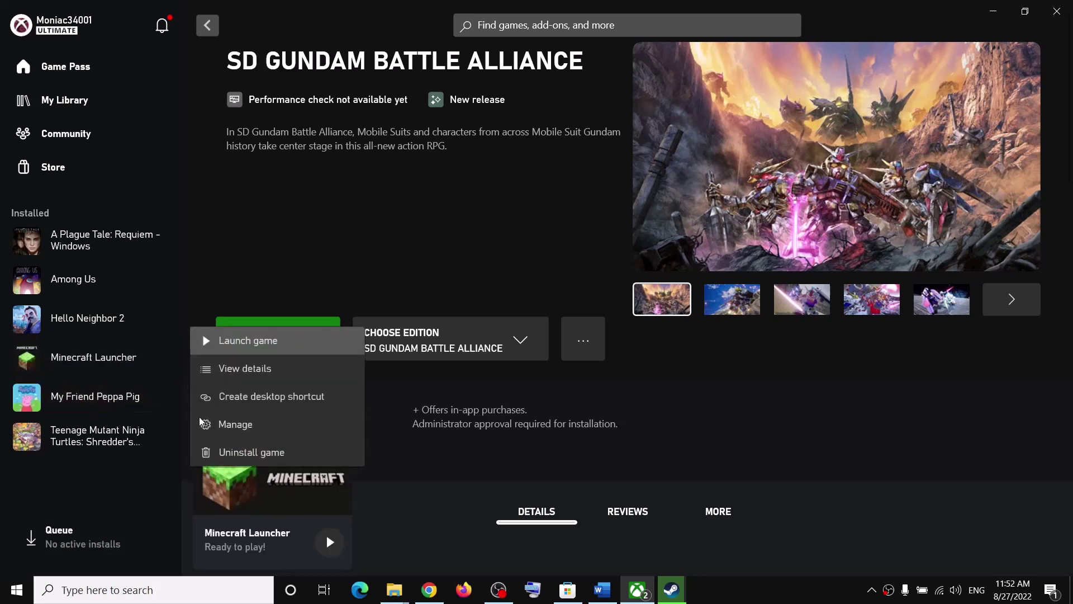
{"action": "left_click", "coordinate": [224, 423]}
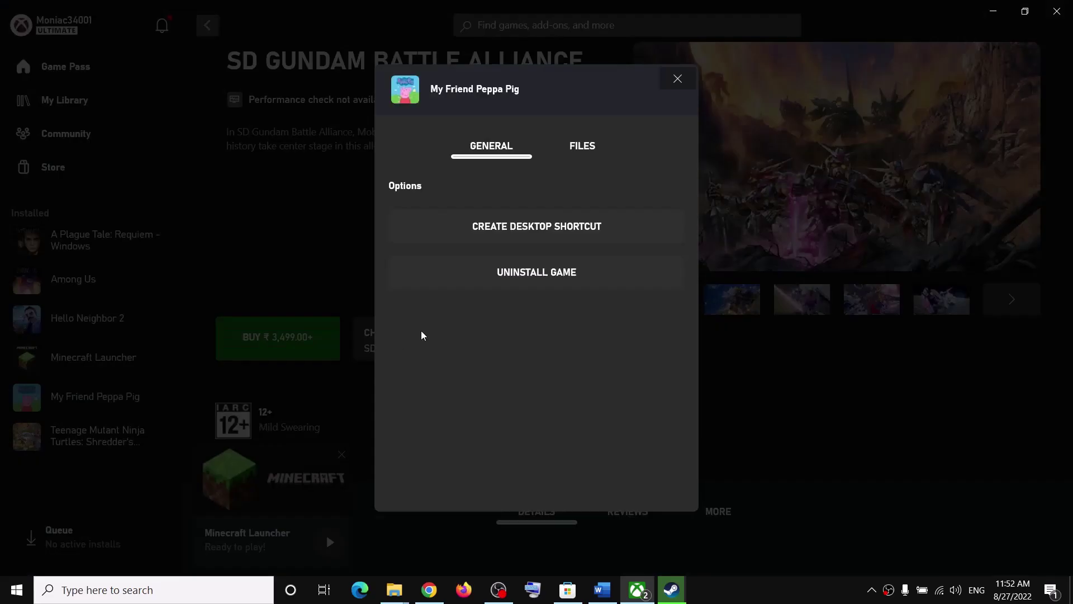
{"action": "left_click", "coordinate": [578, 231]}
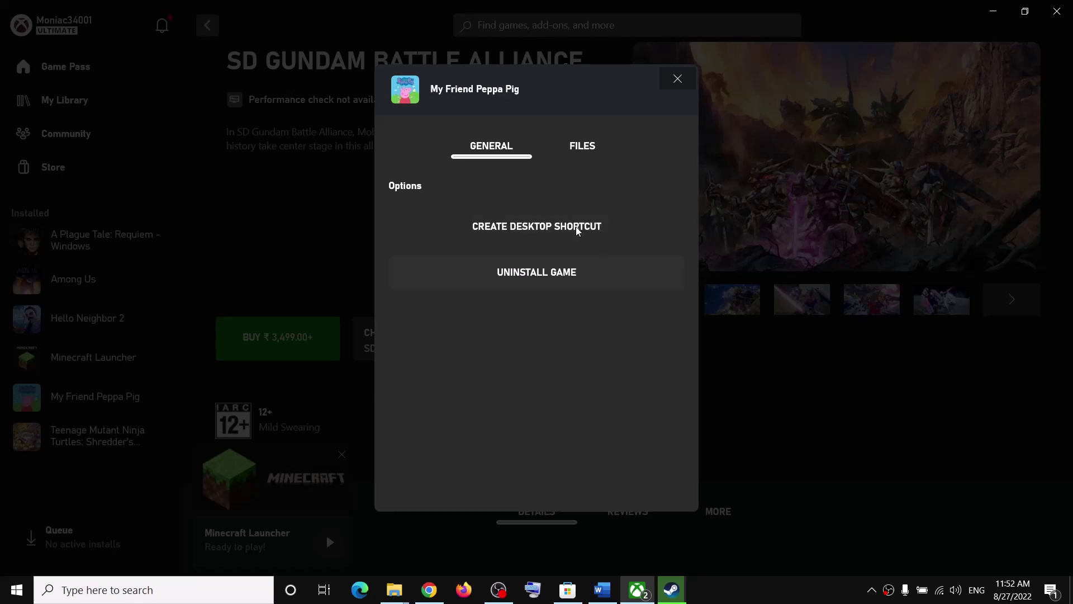
{"action": "left_click", "coordinate": [537, 233]}
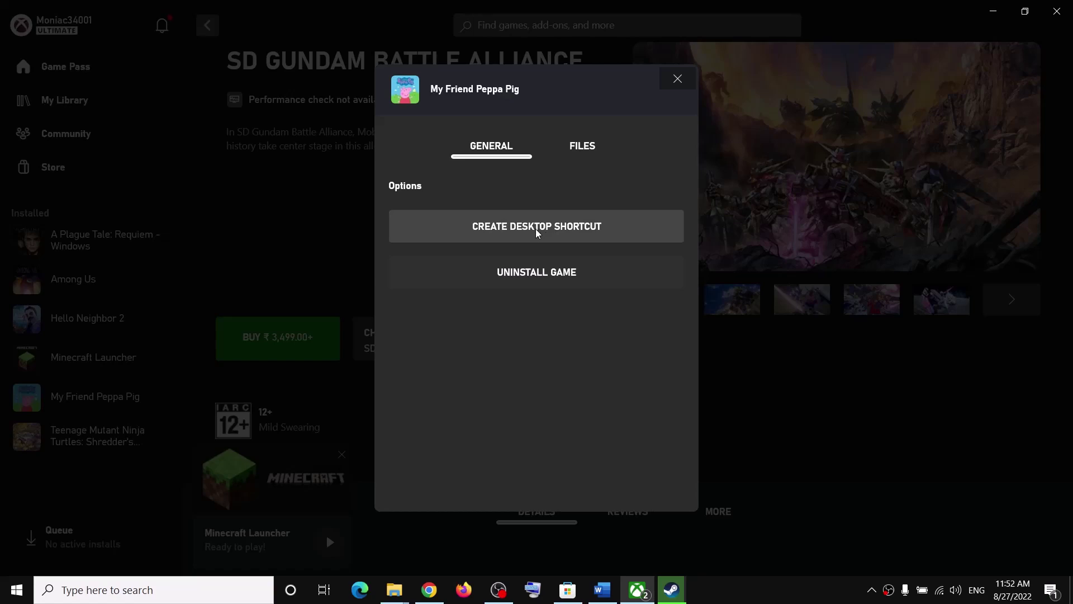
Show the desktop and bring up Run as administrator on the My Friend Peppa Pig shortcut
{"action": "key", "text": "super+d"}
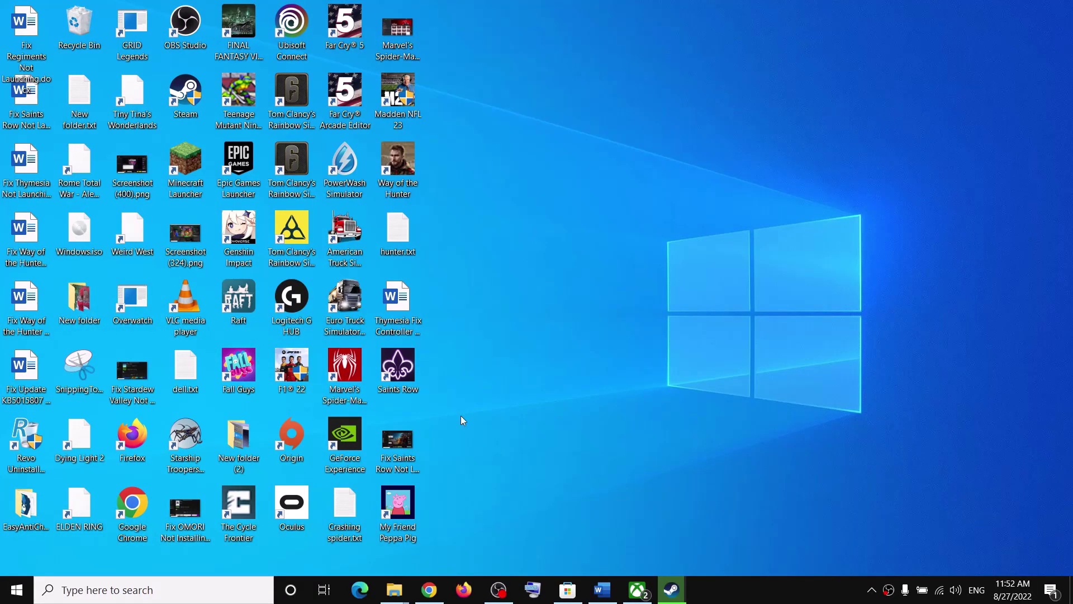
{"action": "right_click", "coordinate": [404, 526]}
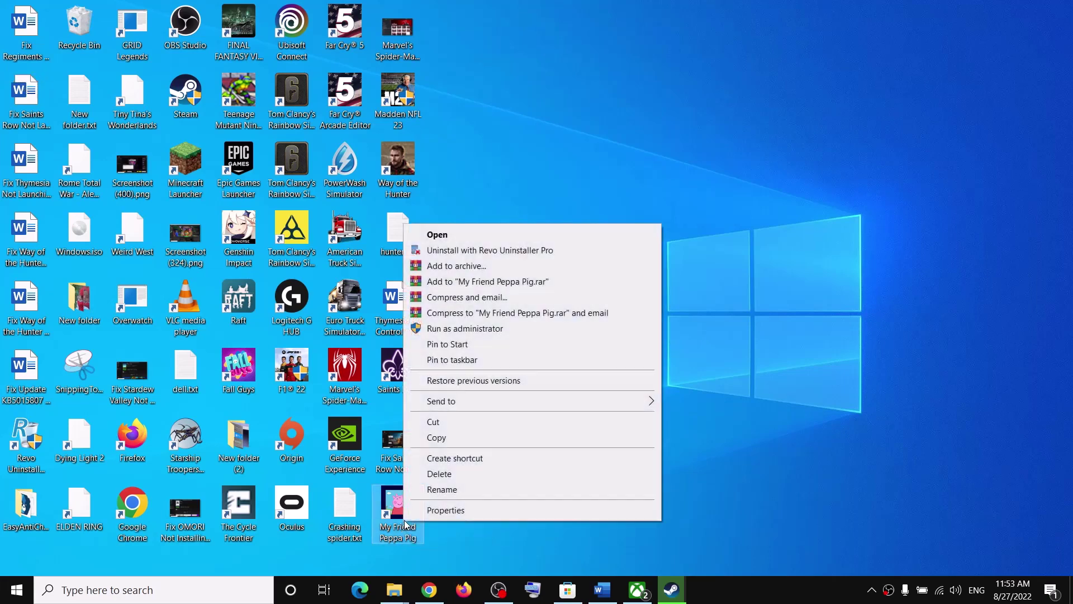
{"action": "right_click", "coordinate": [406, 541]}
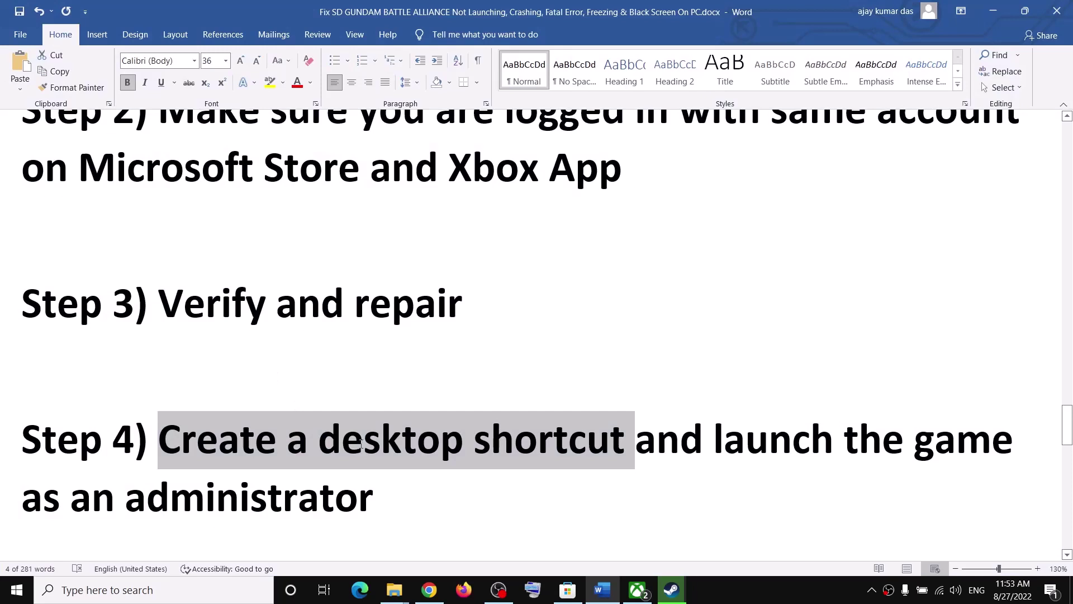
Copy the get-appxpackage Gaming Services removal command from Step 5 of the Word guide
{"action": "scroll", "coordinate": [361, 445], "scroll_direction": "down", "scroll_amount": 4}
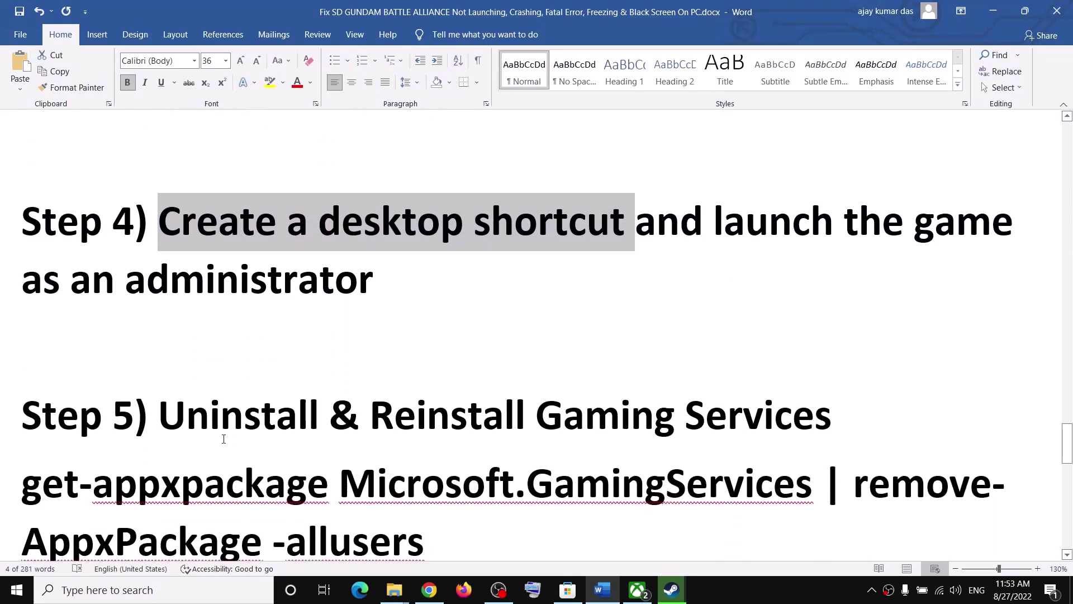
{"action": "left_click_drag", "start_coordinate": [299, 418], "coordinate": [827, 418]}
{"action": "scroll", "coordinate": [283, 449], "scroll_direction": "down", "scroll_amount": 3}
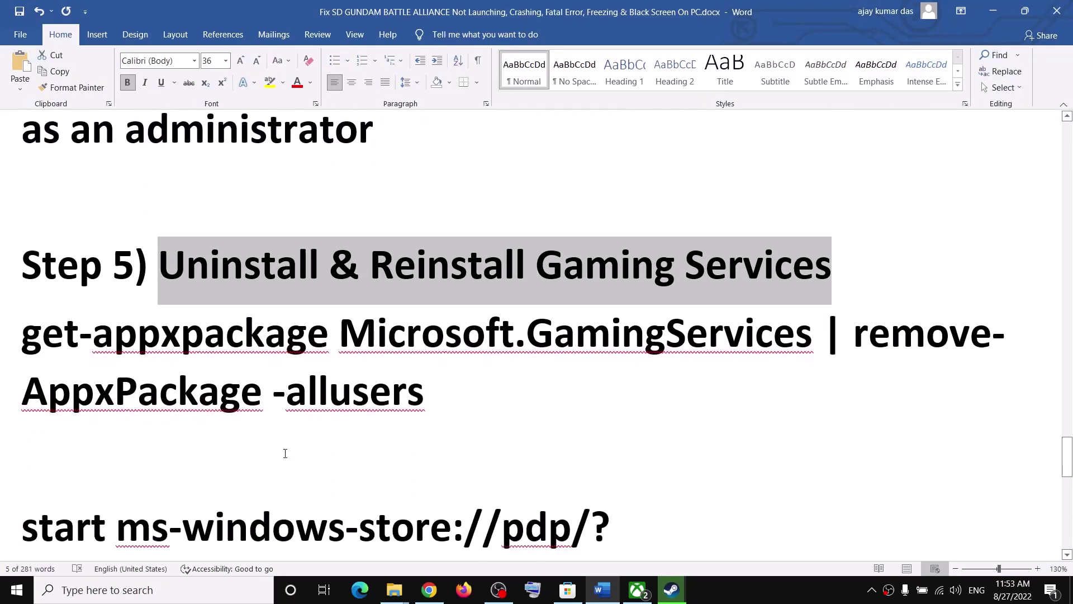
{"action": "left_click_drag", "start_coordinate": [455, 368], "coordinate": [23, 308]}
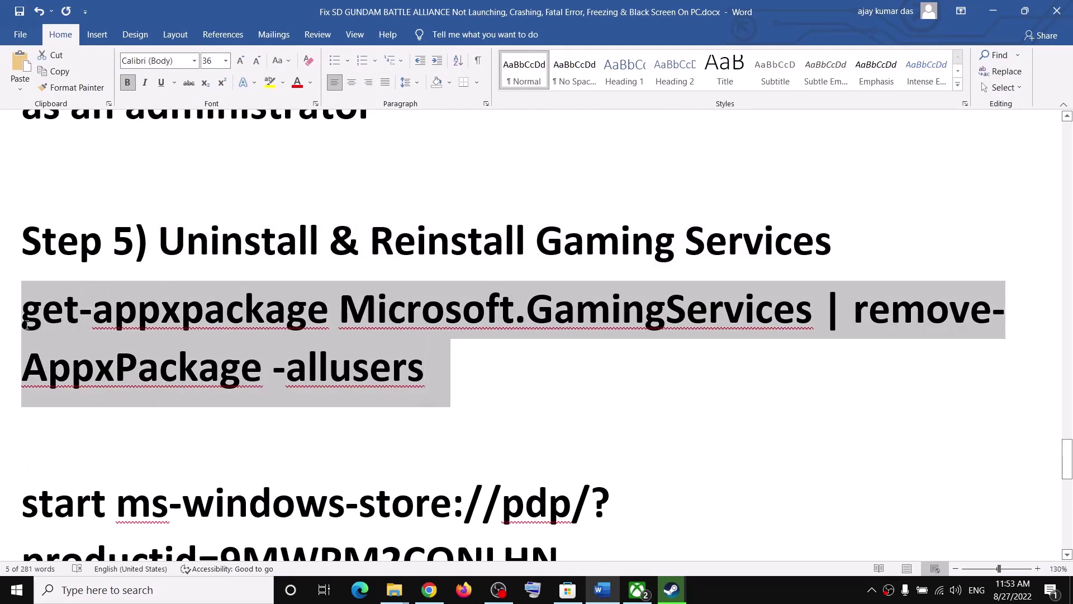
{"action": "right_click", "coordinate": [112, 337]}
{"action": "left_click", "coordinate": [154, 387]}
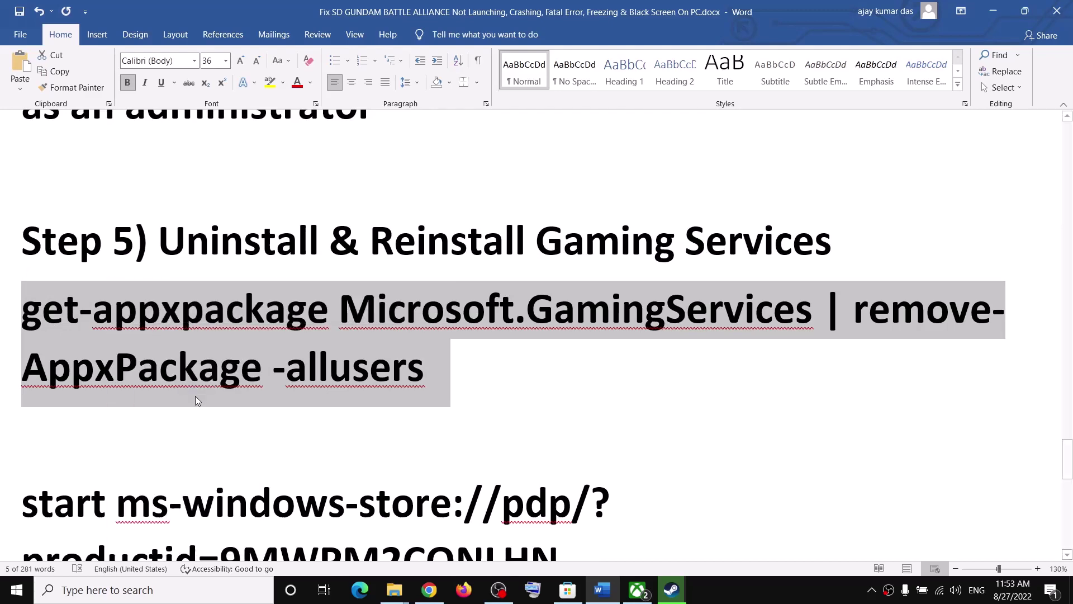
Search Windows for 'powershell' and bring up Windows PowerShell's options
{"action": "left_click", "coordinate": [190, 592]}
{"action": "type", "text": "power"}
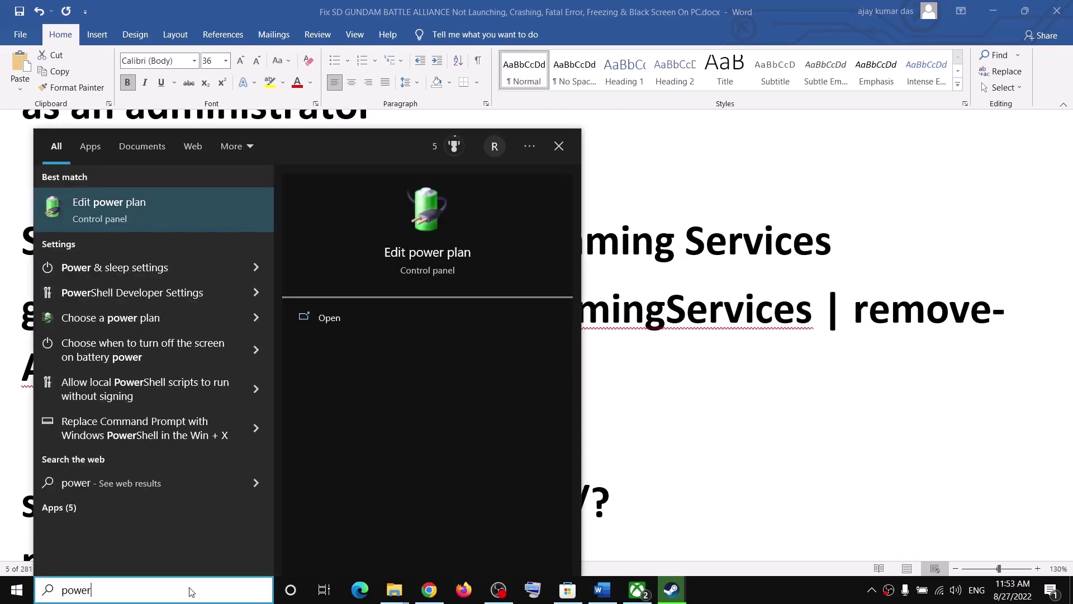
{"action": "type", "text": "shell"}
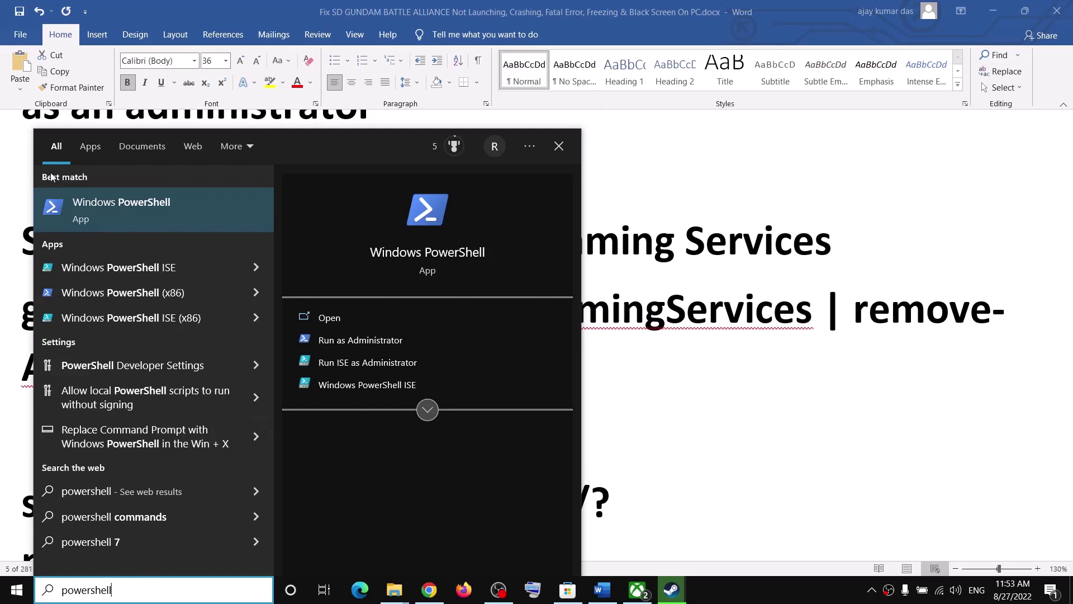
{"action": "right_click", "coordinate": [112, 205]}
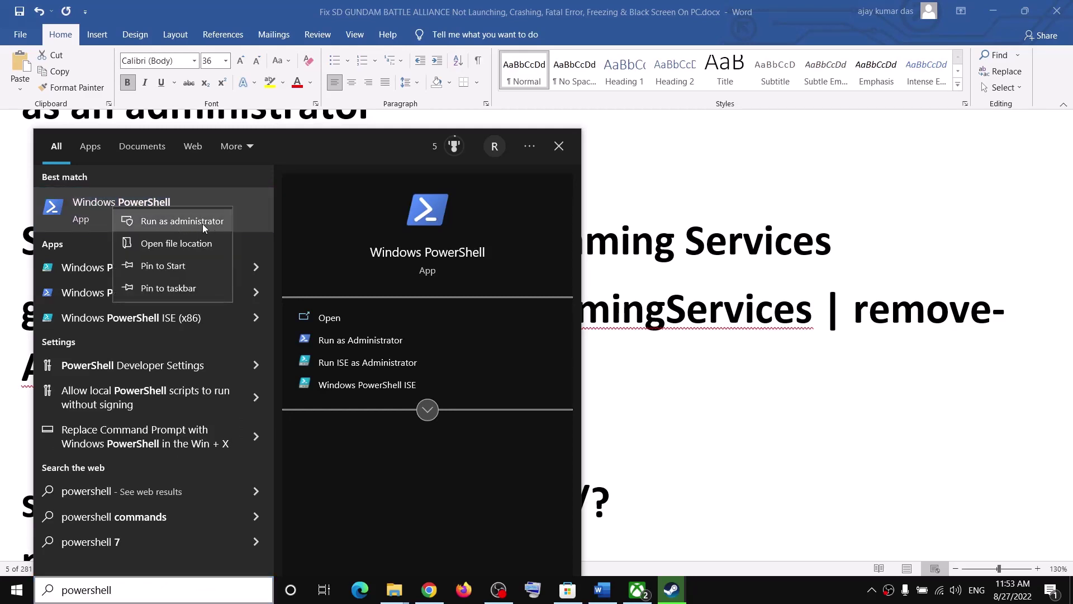
In admin PowerShell, run the Gaming Services removal command, then the start ms-windows-store command
{"action": "left_click", "coordinate": [190, 226]}
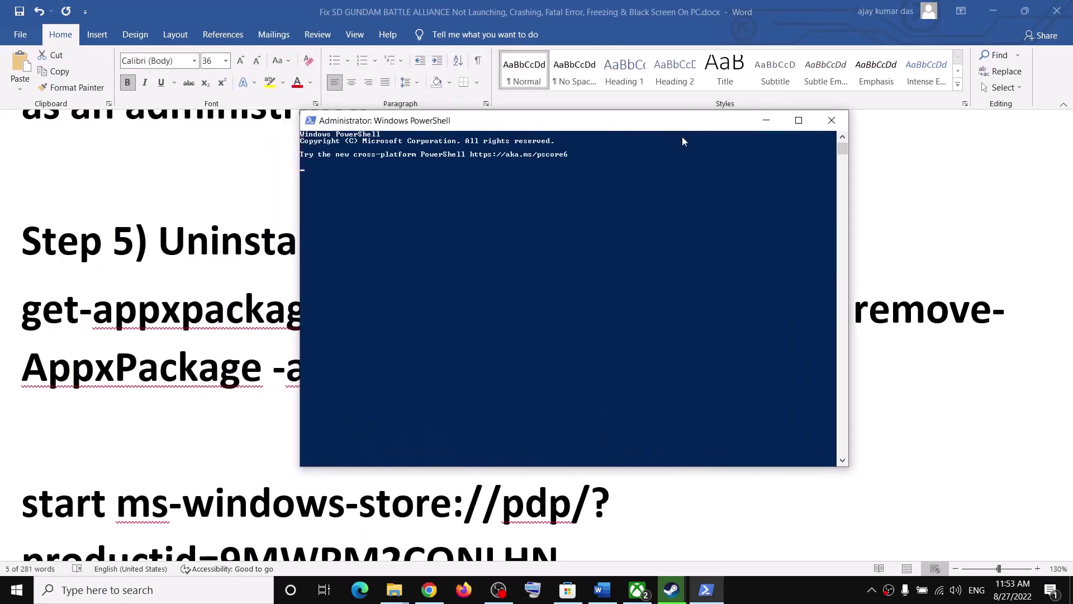
{"action": "right_click", "coordinate": [664, 281]}
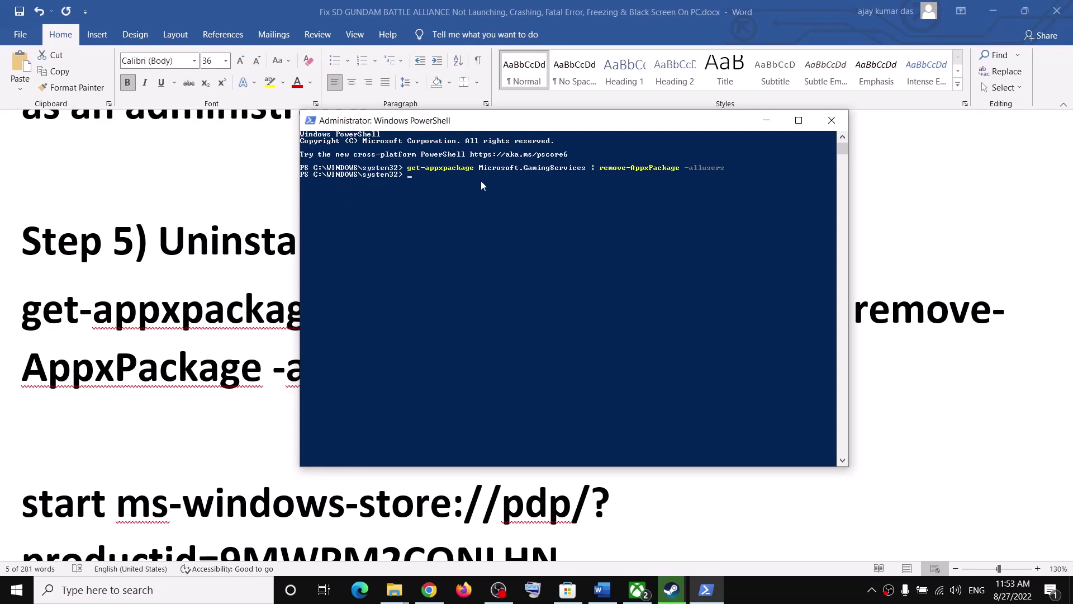
{"action": "left_click", "coordinate": [196, 402]}
{"action": "scroll", "coordinate": [234, 388], "scroll_direction": "down", "scroll_amount": 3}
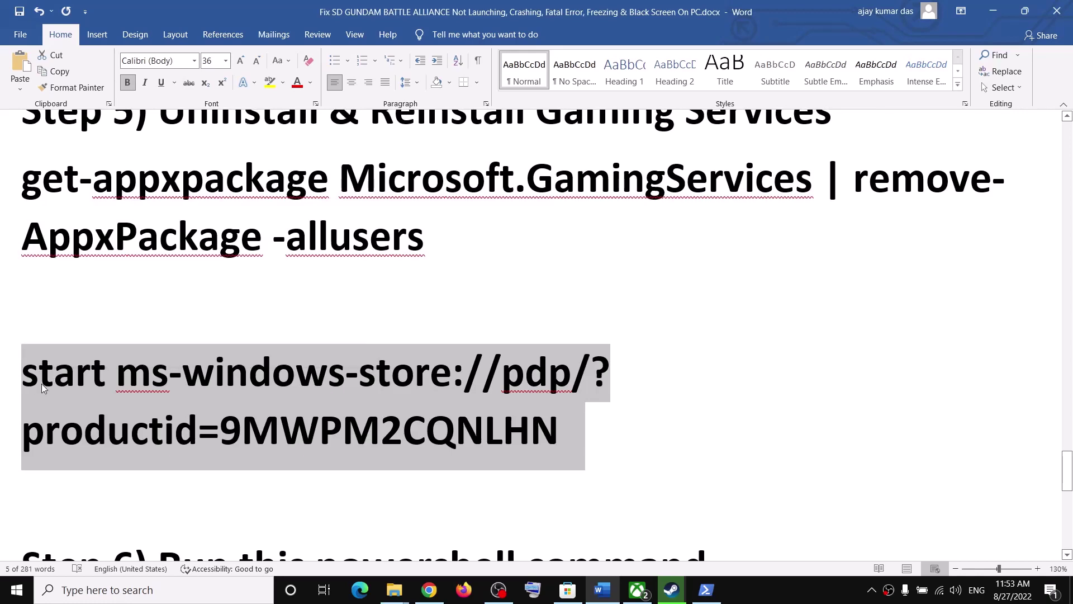
{"action": "right_click", "coordinate": [19, 378]}
{"action": "left_click", "coordinate": [70, 213]}
{"action": "key", "text": "alt+Tab"}
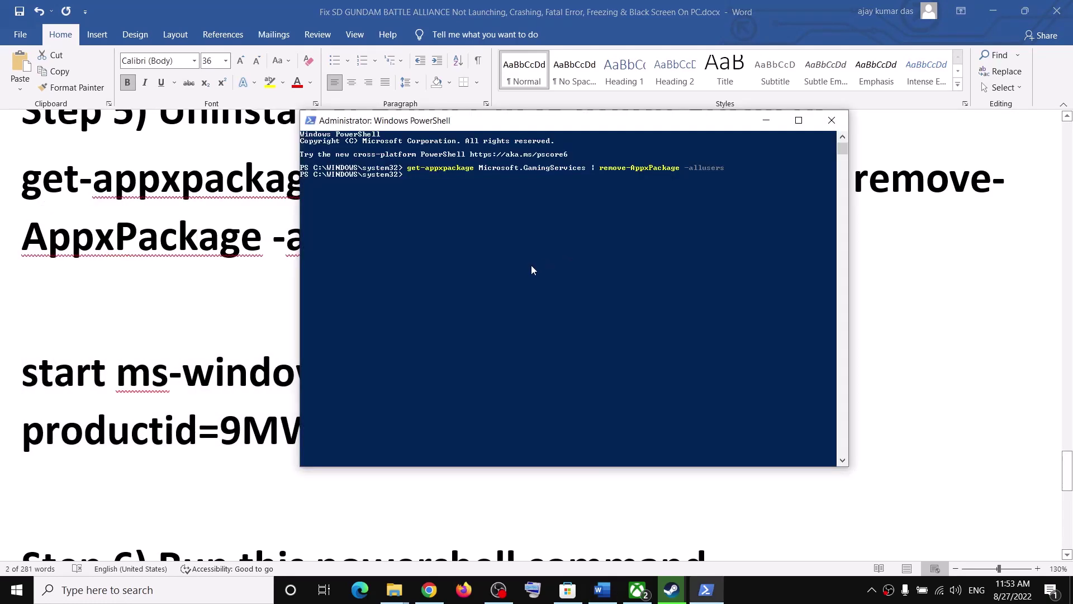
{"action": "right_click", "coordinate": [504, 273]}
{"action": "key", "text": "Return"}
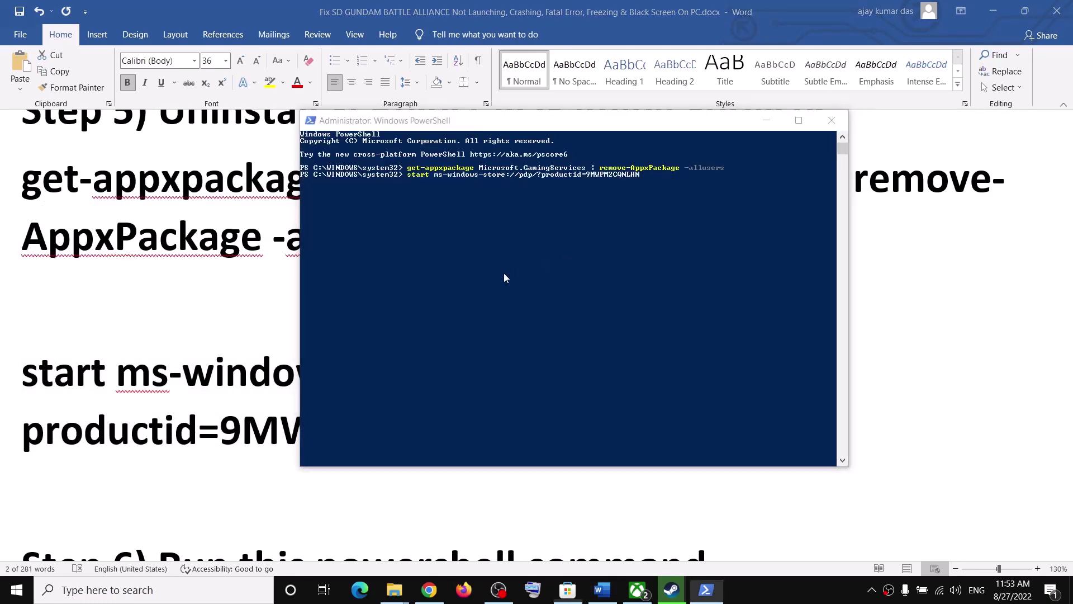
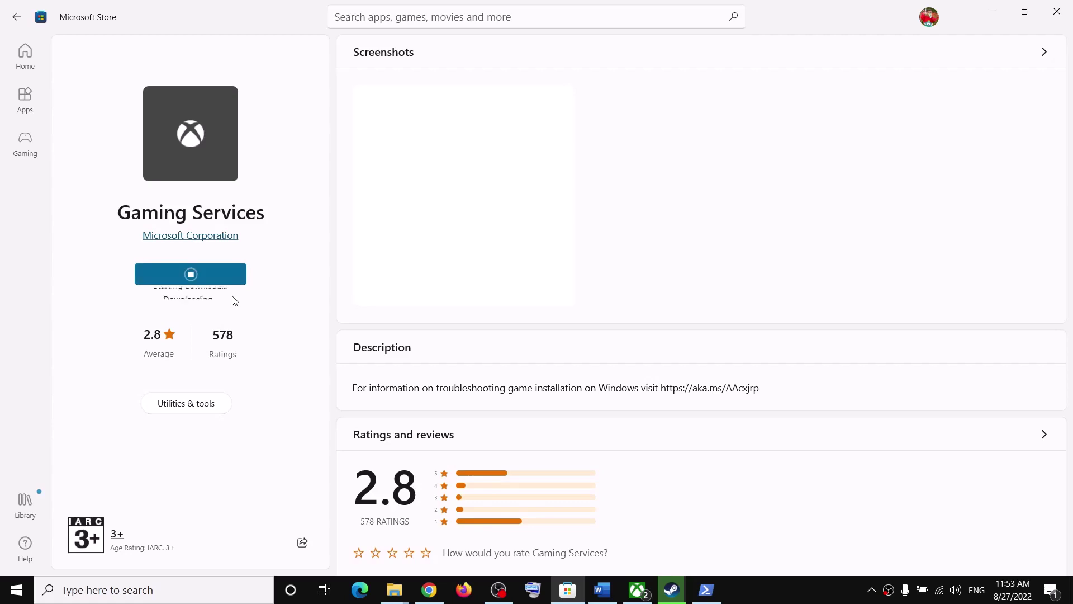
Copy the Step 6 Get-AppxPackage command from the Word guide, then search Windows for powershell
{"action": "left_click", "coordinate": [602, 590]}
{"action": "scroll", "coordinate": [314, 423], "scroll_direction": "down", "scroll_amount": 4}
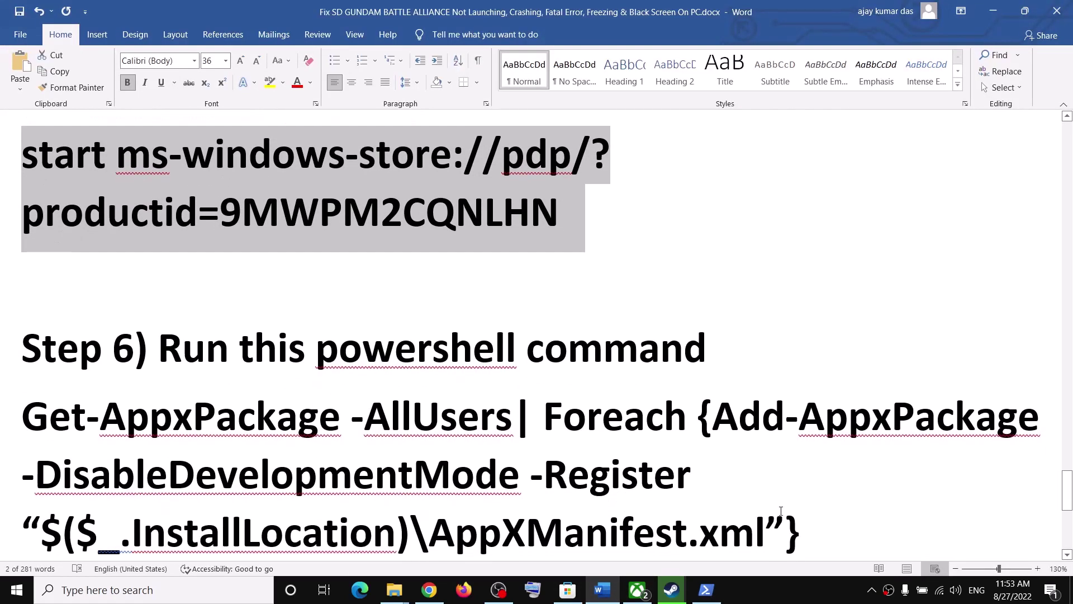
{"action": "left_click_drag", "start_coordinate": [821, 453], "coordinate": [21, 330]}
{"action": "right_click", "coordinate": [94, 356]}
{"action": "left_click", "coordinate": [124, 187]}
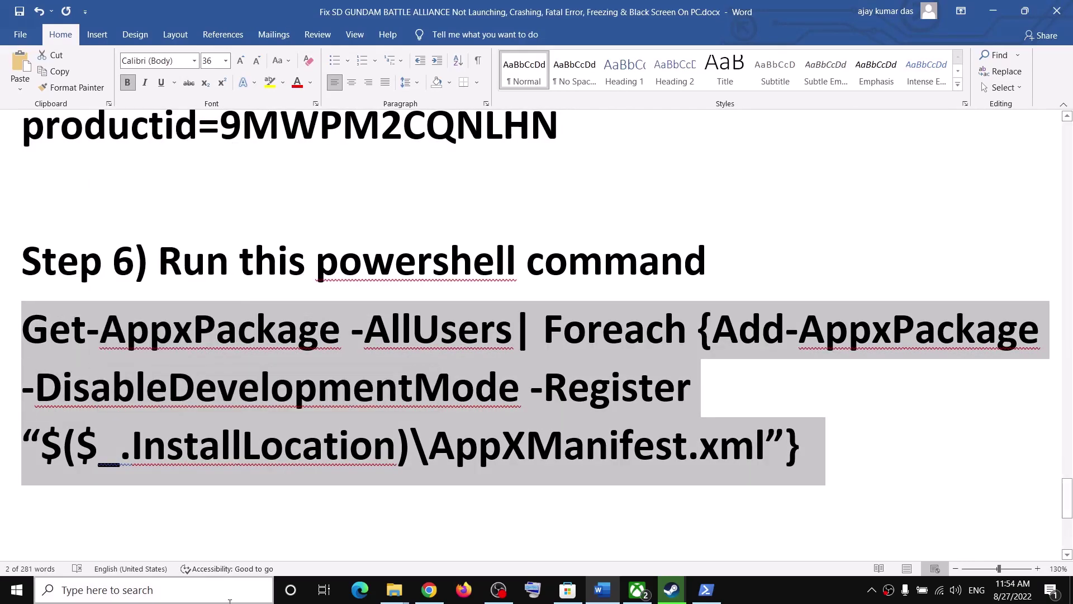
{"action": "left_click", "coordinate": [216, 592]}
{"action": "type", "text": "powershell"}
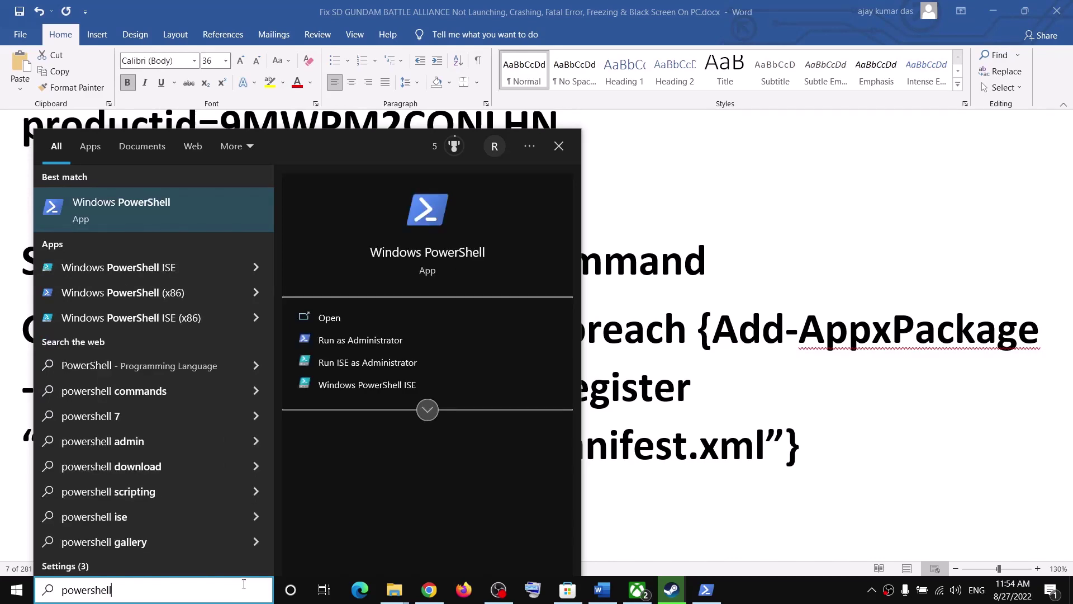
Paste and run the Get-AppxPackage re-register command in an administrator PowerShell, then close the window
{"action": "right_click", "coordinate": [203, 203]}
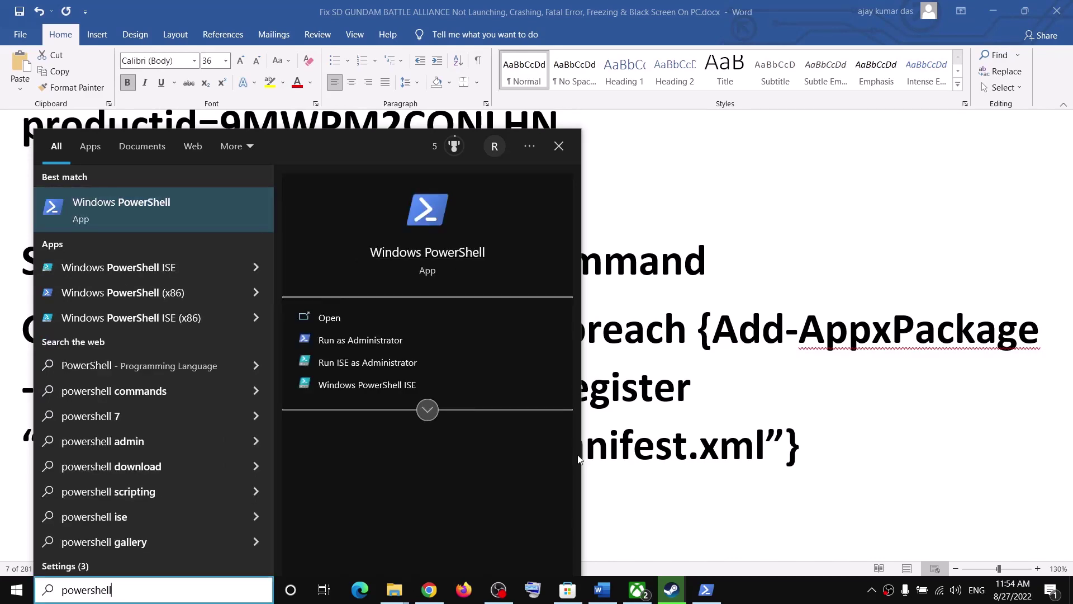
{"action": "left_click", "coordinate": [254, 218]}
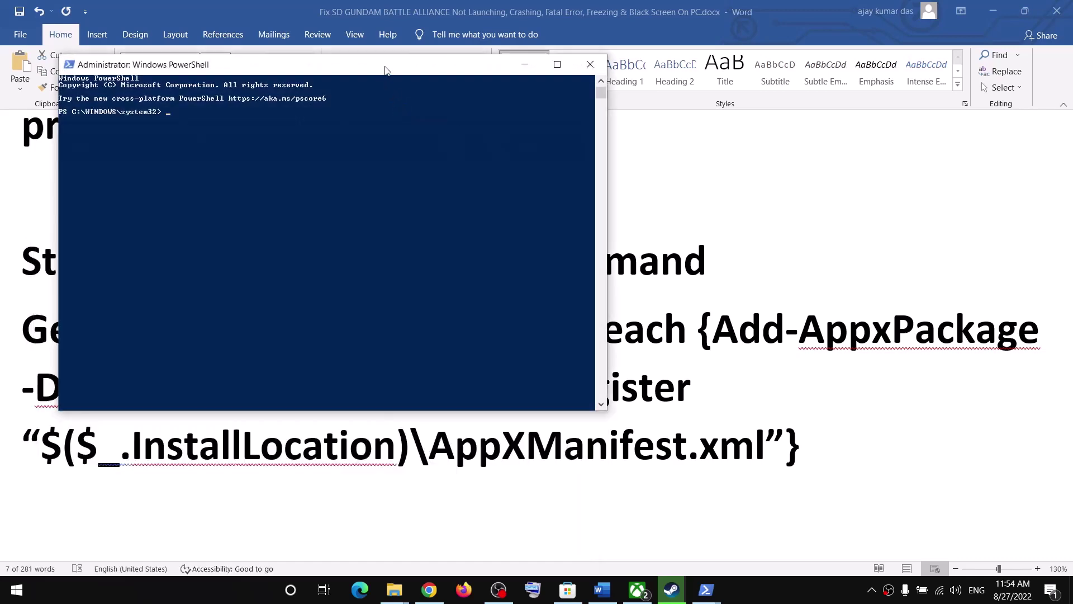
{"action": "left_click_drag", "start_coordinate": [369, 73], "coordinate": [611, 159]}
{"action": "key", "text": "ctrl+v"}
{"action": "key", "text": "Return"}
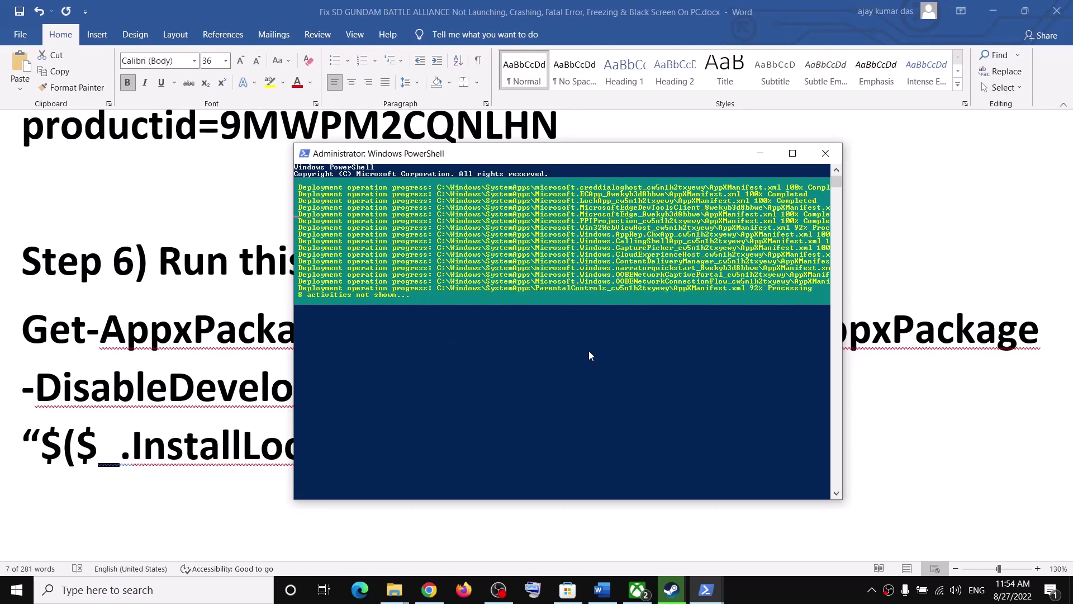
{"action": "left_click", "coordinate": [788, 594]}
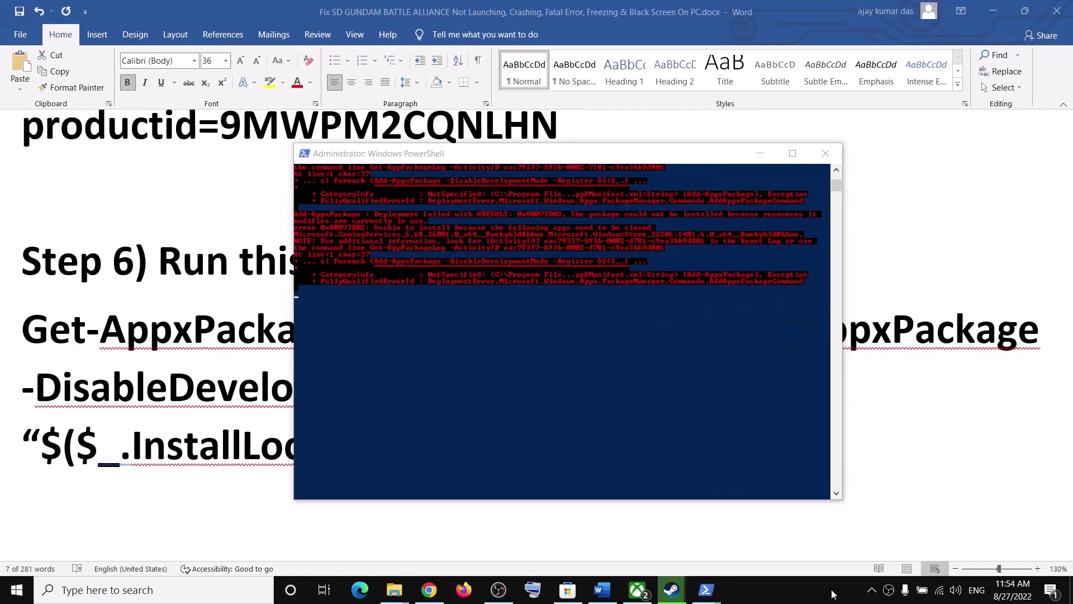
{"action": "left_click", "coordinate": [826, 153]}
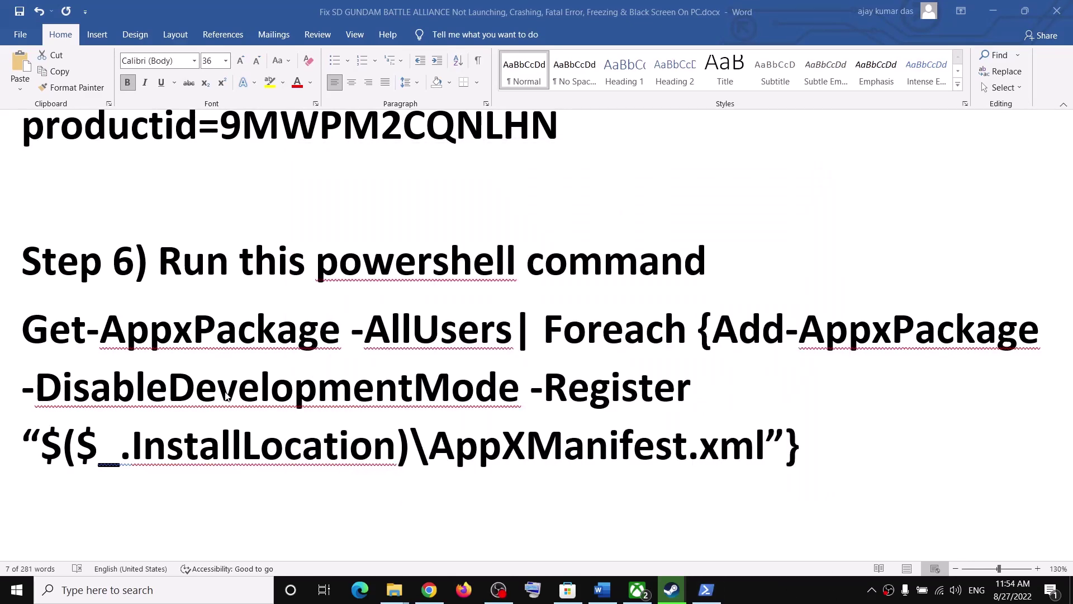
Highlight Step 7's install-all-Store-updates instruction in Word, then return to Microsoft Store
{"action": "key", "text": "super"}
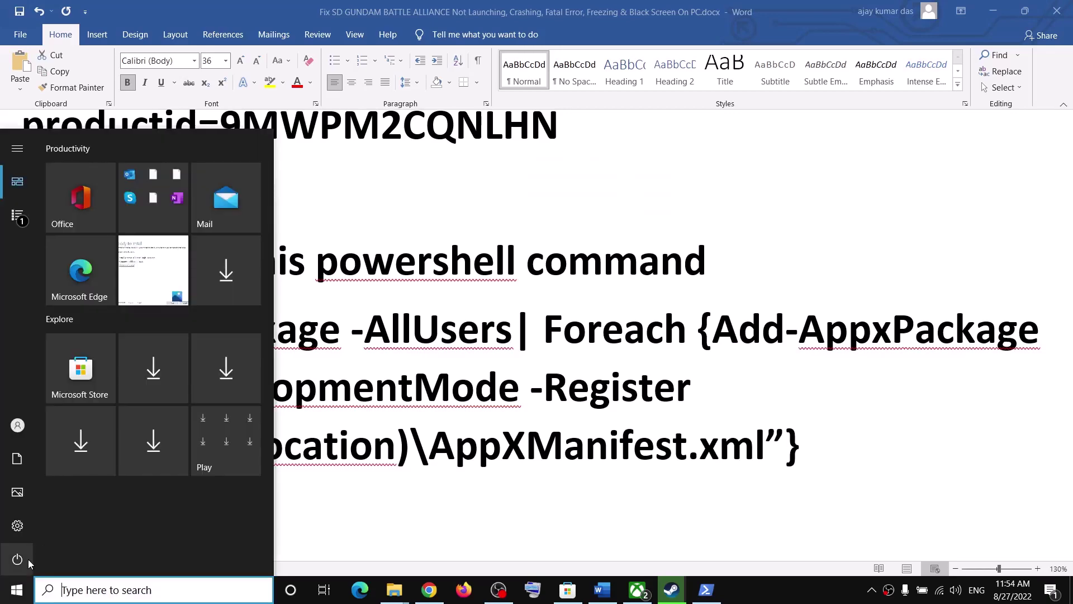
{"action": "left_click", "coordinate": [18, 559]}
{"action": "key", "text": "Escape"}
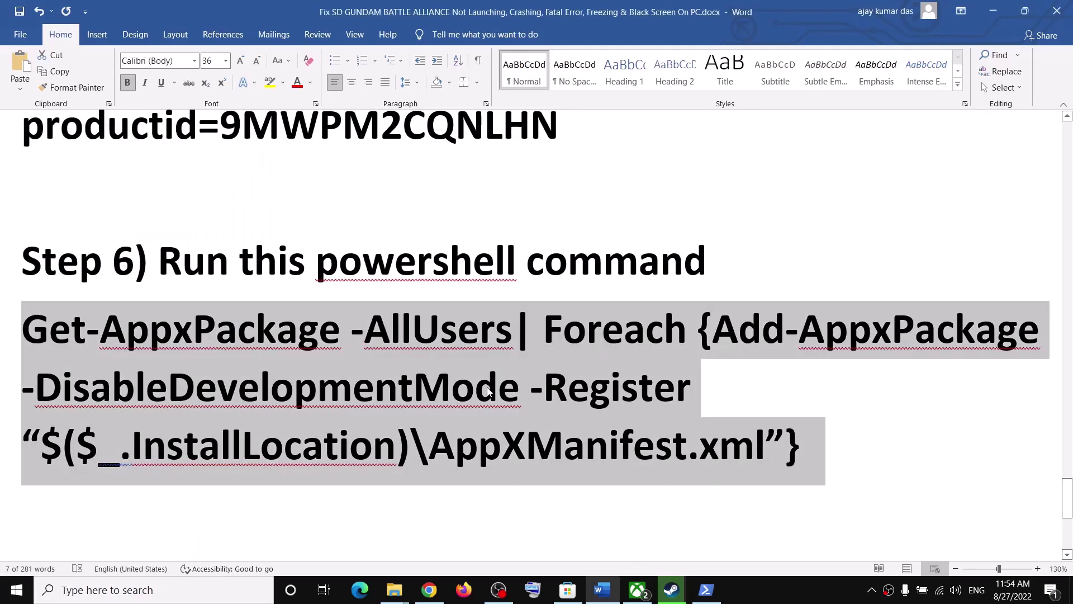
{"action": "scroll", "coordinate": [383, 444], "scroll_direction": "down", "scroll_amount": 3}
{"action": "scroll", "coordinate": [352, 443], "scroll_direction": "up", "scroll_amount": 1}
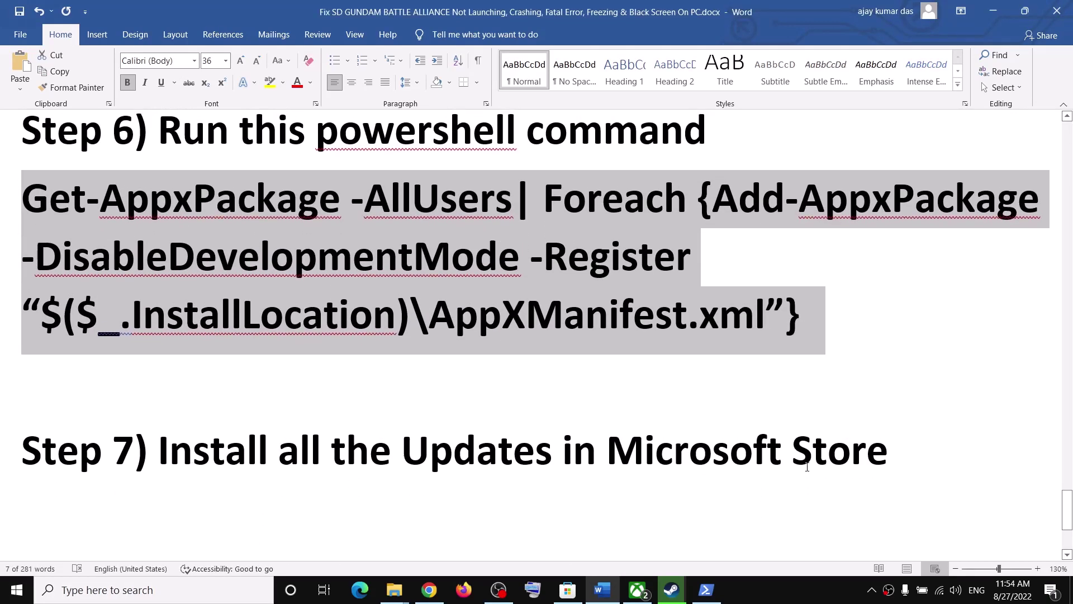
{"action": "left_click_drag", "start_coordinate": [160, 446], "coordinate": [888, 447]}
{"action": "left_click", "coordinate": [568, 590]}
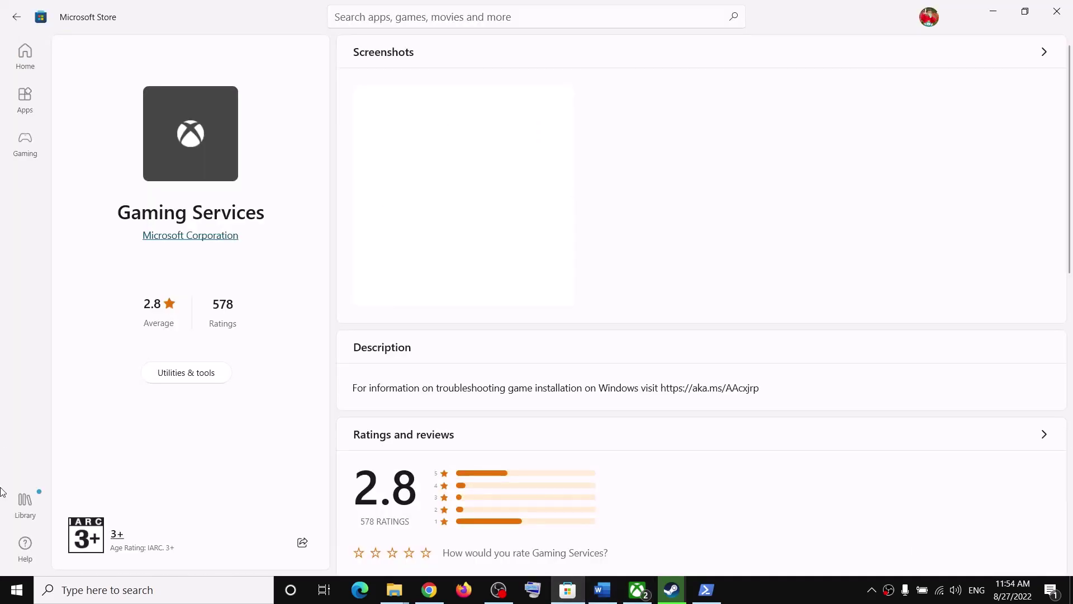
Run Get updates in the Store Library, then select Step 8's repair/reset instruction in Word
{"action": "left_click", "coordinate": [23, 506]}
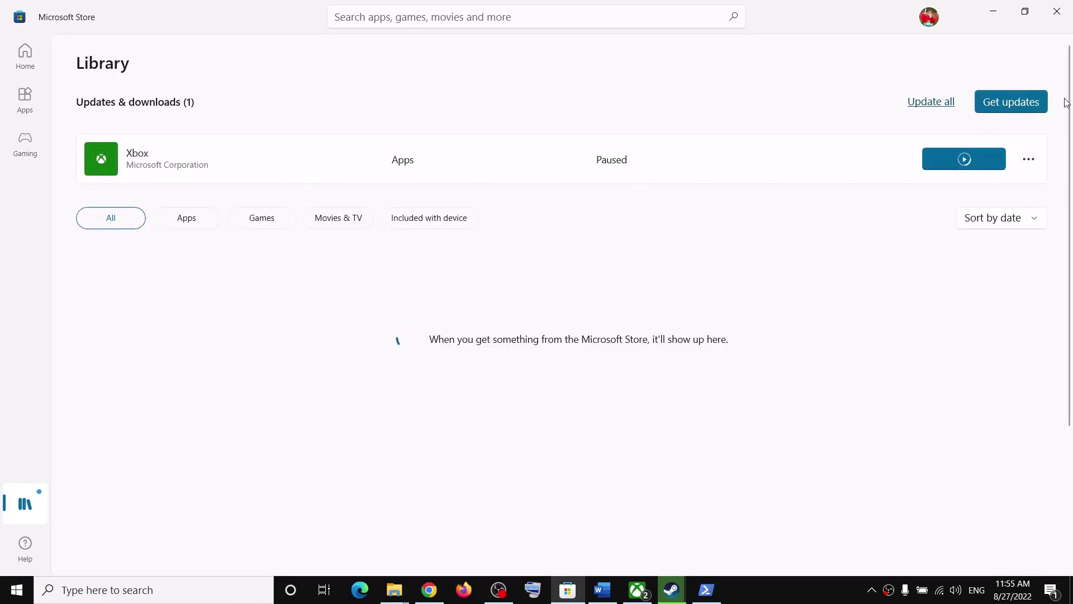
{"action": "left_click", "coordinate": [1013, 105]}
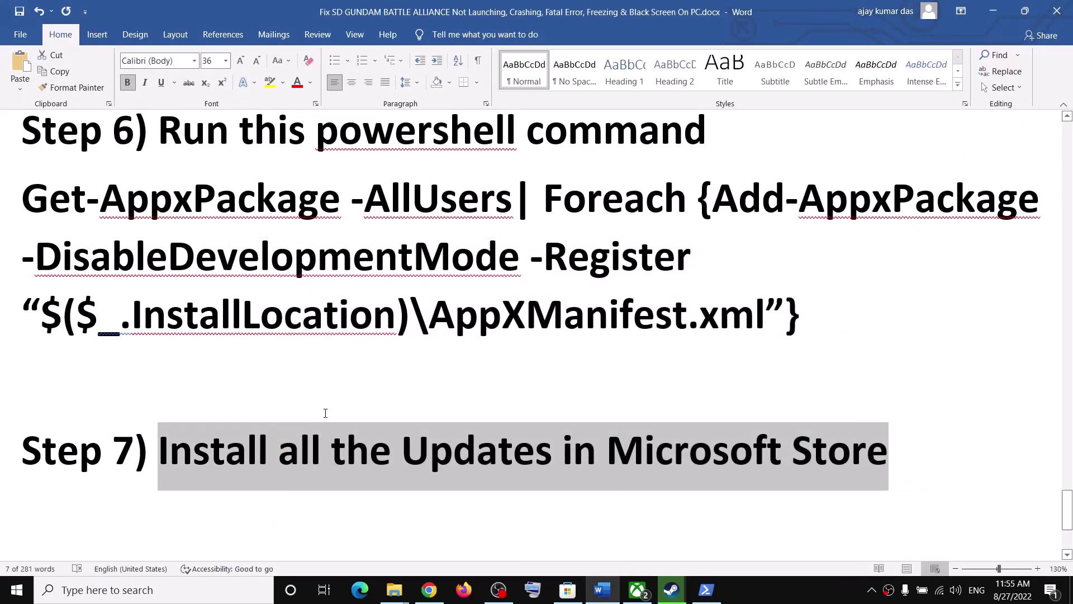
{"action": "scroll", "coordinate": [326, 412], "scroll_direction": "down", "scroll_amount": 1}
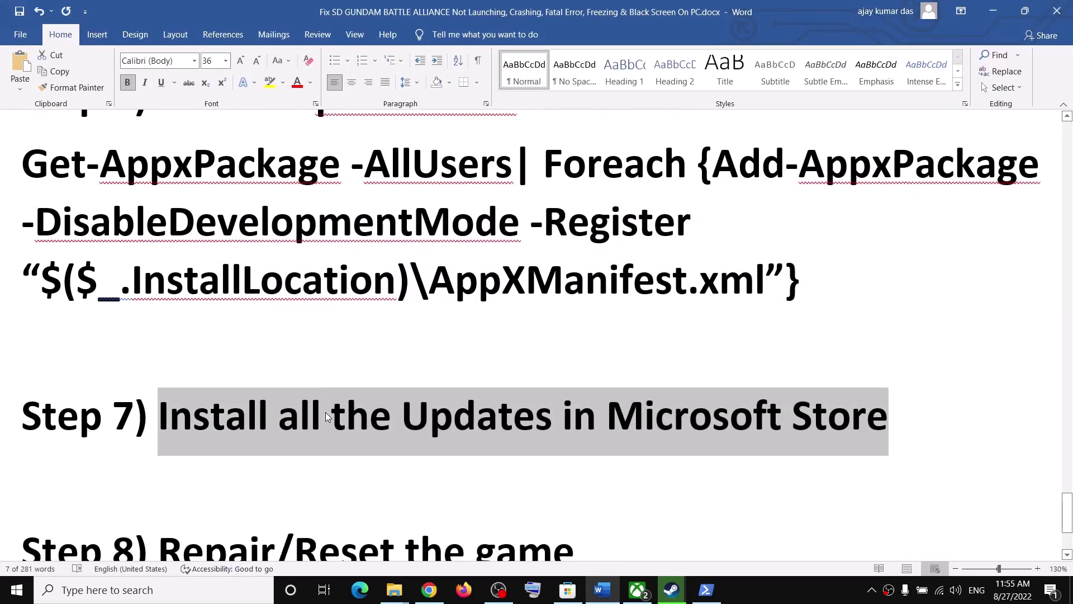
{"action": "scroll", "coordinate": [321, 417], "scroll_direction": "down", "scroll_amount": 3}
{"action": "scroll", "coordinate": [270, 407], "scroll_direction": "up", "scroll_amount": 2}
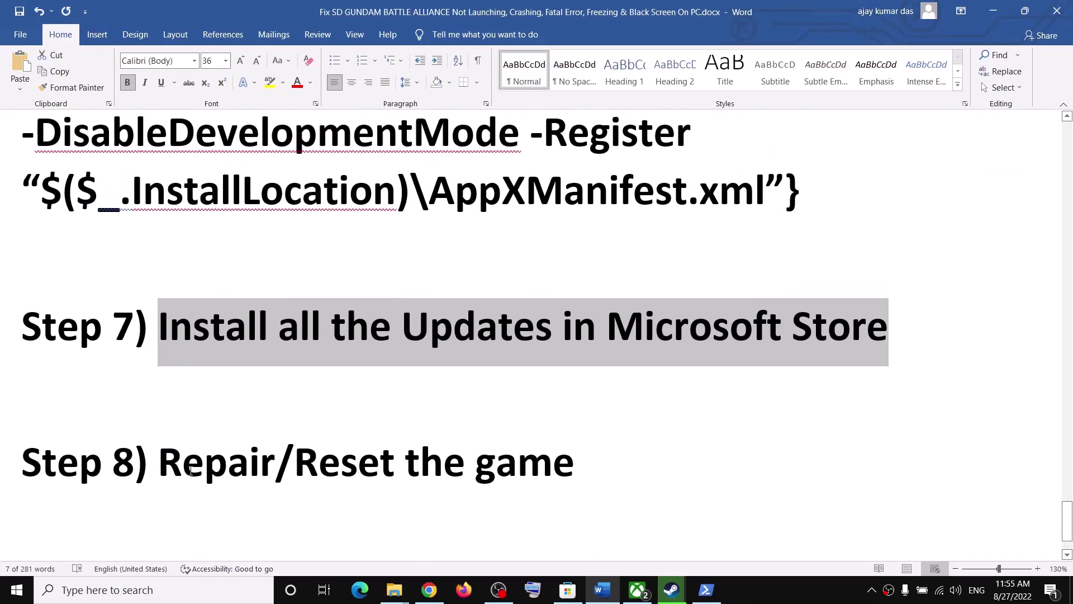
{"action": "left_click_drag", "start_coordinate": [159, 463], "coordinate": [574, 464]}
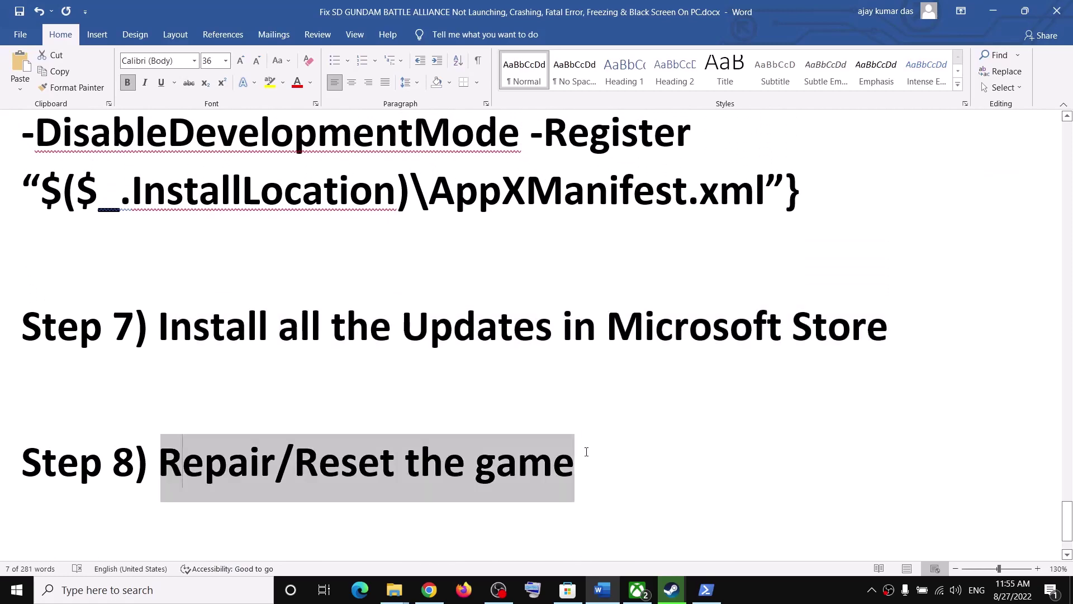
{"action": "left_click", "coordinate": [16, 590]}
Find Hello Neighbor 2 in Settings' installed apps list and open its advanced options
{"action": "left_click", "coordinate": [26, 532]}
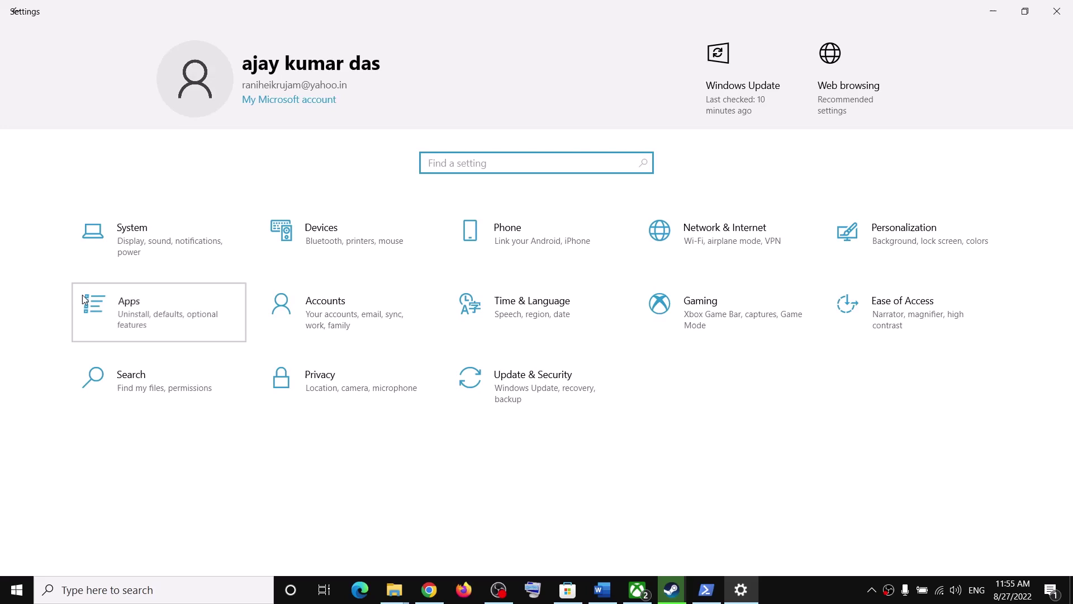
{"action": "left_click", "coordinate": [85, 300]}
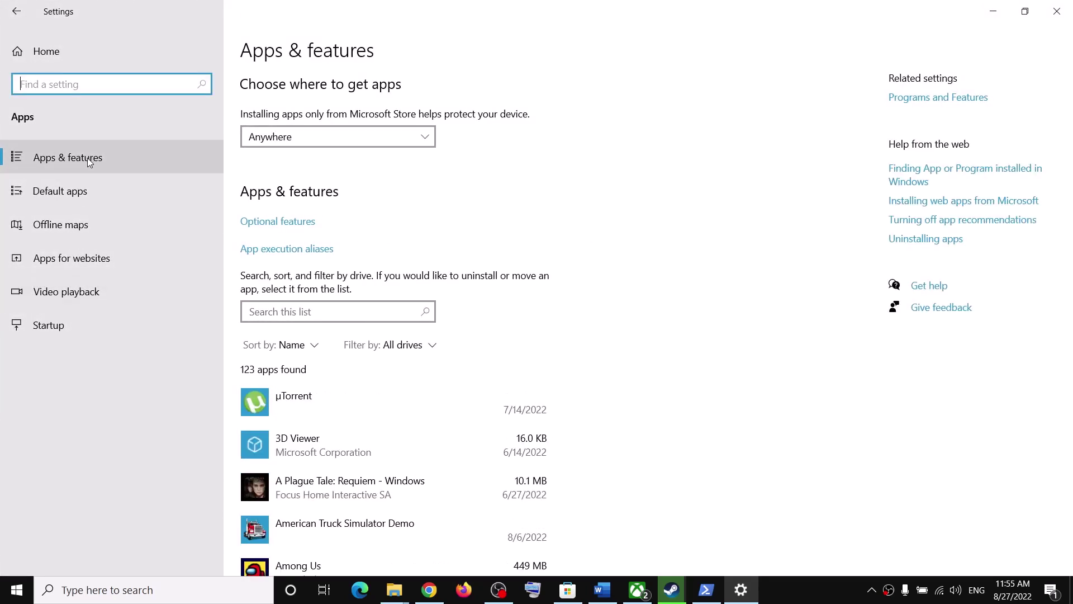
{"action": "scroll", "coordinate": [422, 391], "scroll_direction": "down", "scroll_amount": 10}
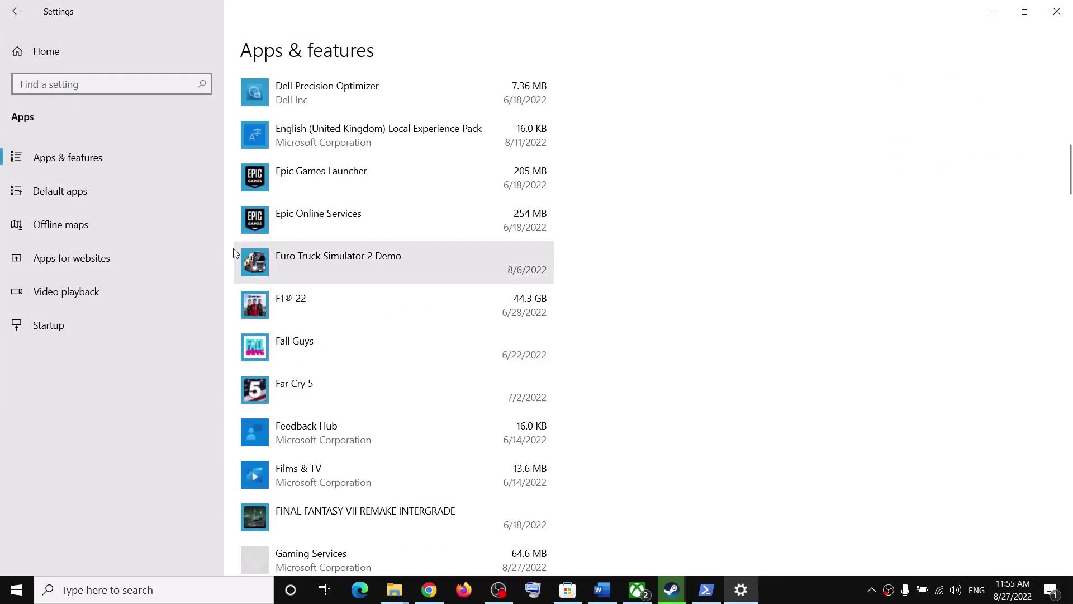
{"action": "scroll", "coordinate": [575, 297], "scroll_direction": "down", "scroll_amount": 2}
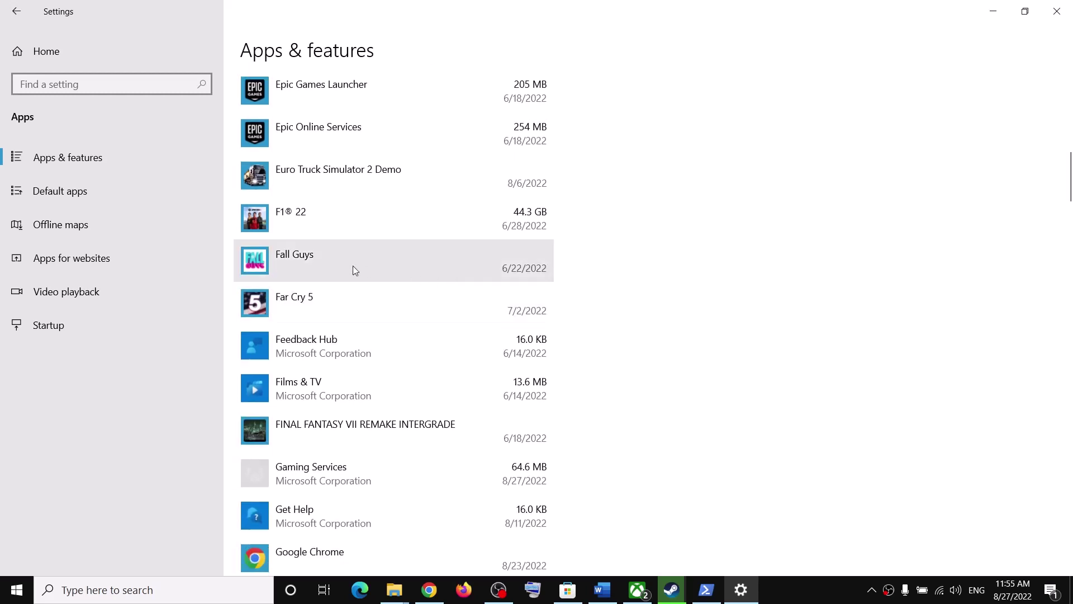
{"action": "scroll", "coordinate": [383, 436], "scroll_direction": "down", "scroll_amount": 3}
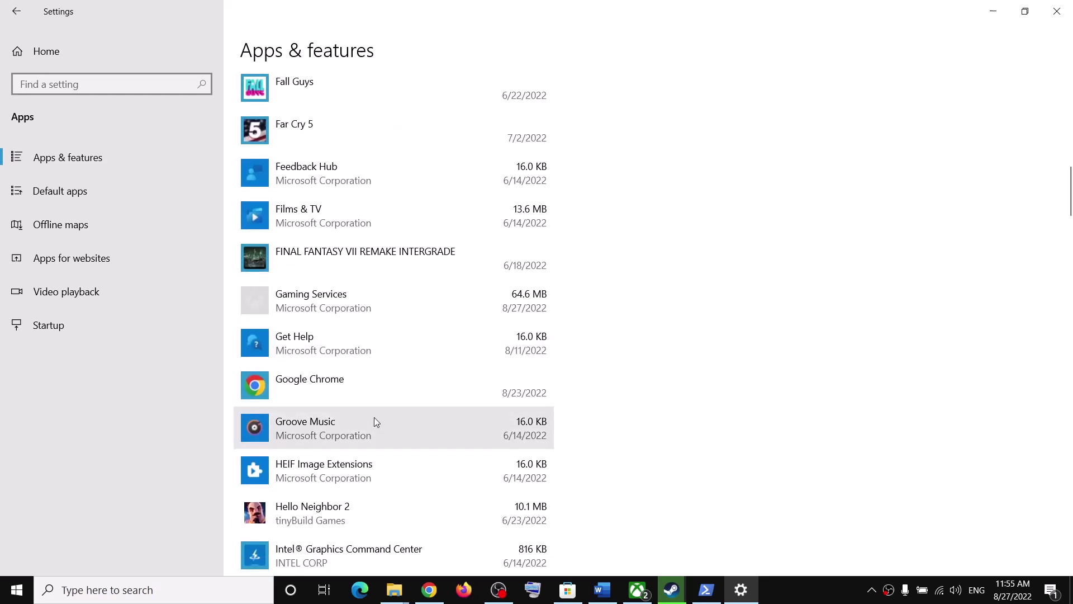
{"action": "left_click", "coordinate": [359, 267]}
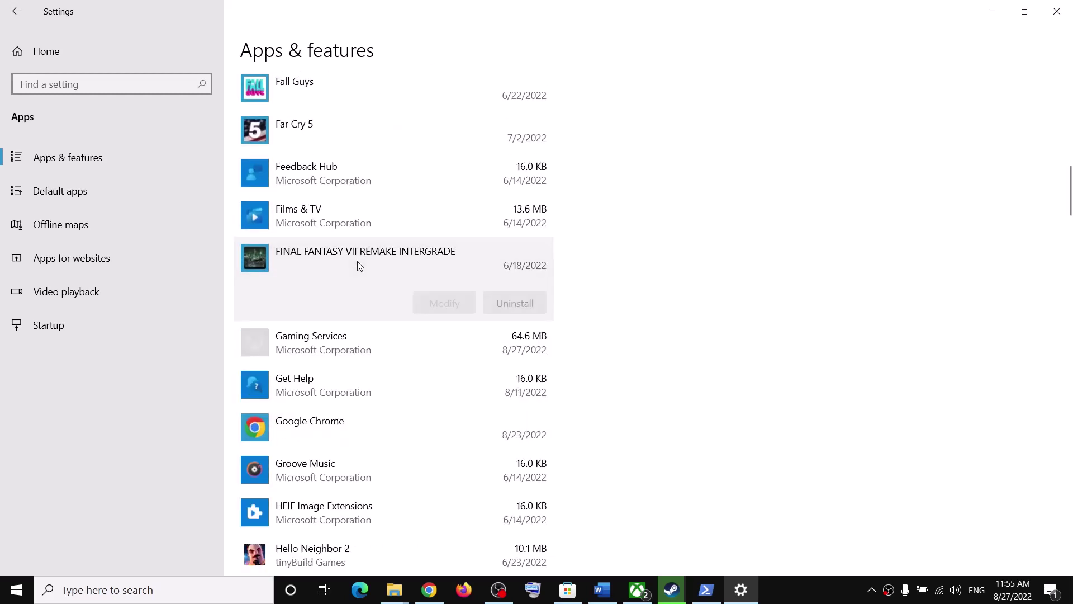
{"action": "scroll", "coordinate": [392, 291], "scroll_direction": "down", "scroll_amount": 3}
{"action": "scroll", "coordinate": [395, 296], "scroll_direction": "down", "scroll_amount": 3}
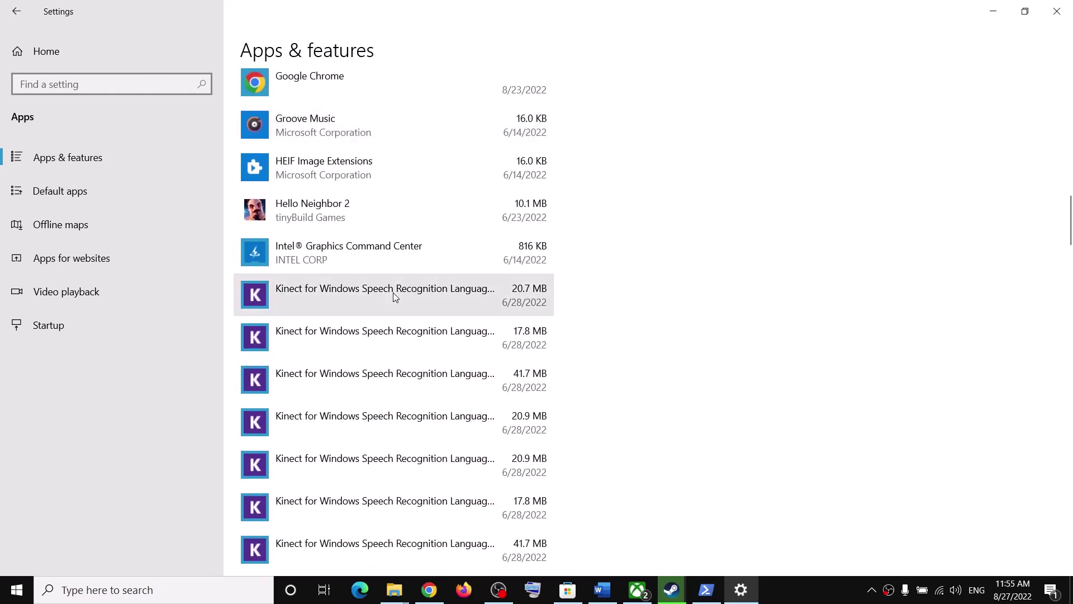
{"action": "scroll", "coordinate": [394, 294], "scroll_direction": "down", "scroll_amount": 2}
{"action": "left_click", "coordinate": [313, 122]}
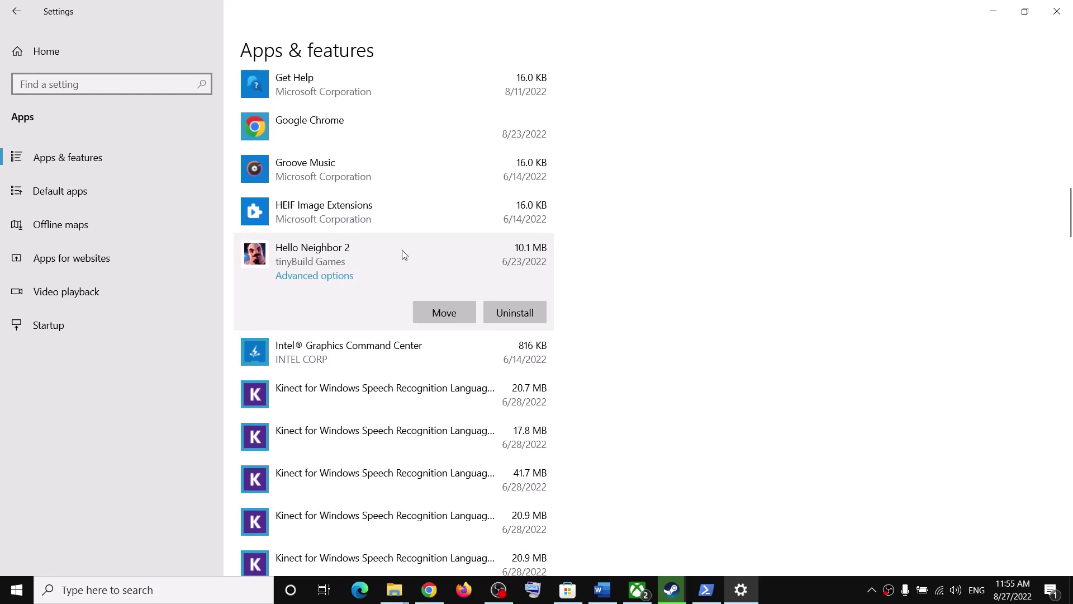
{"action": "left_click", "coordinate": [308, 277]}
Repair Hello Neighbor 2, then reset it and confirm deleting its data
{"action": "scroll", "coordinate": [120, 359], "scroll_direction": "down", "scroll_amount": 8}
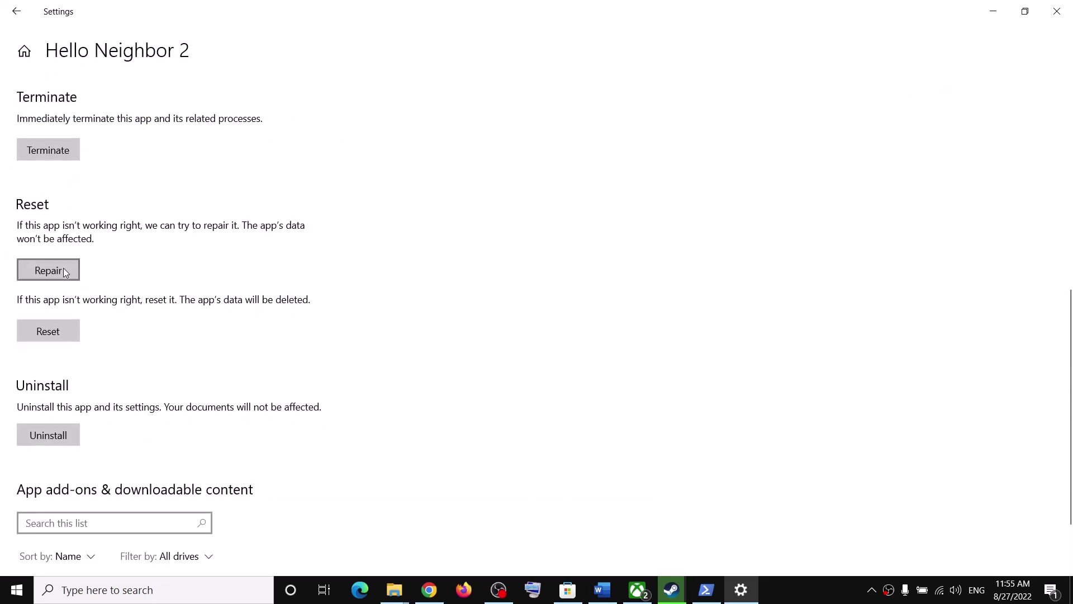
{"action": "left_click", "coordinate": [48, 271]}
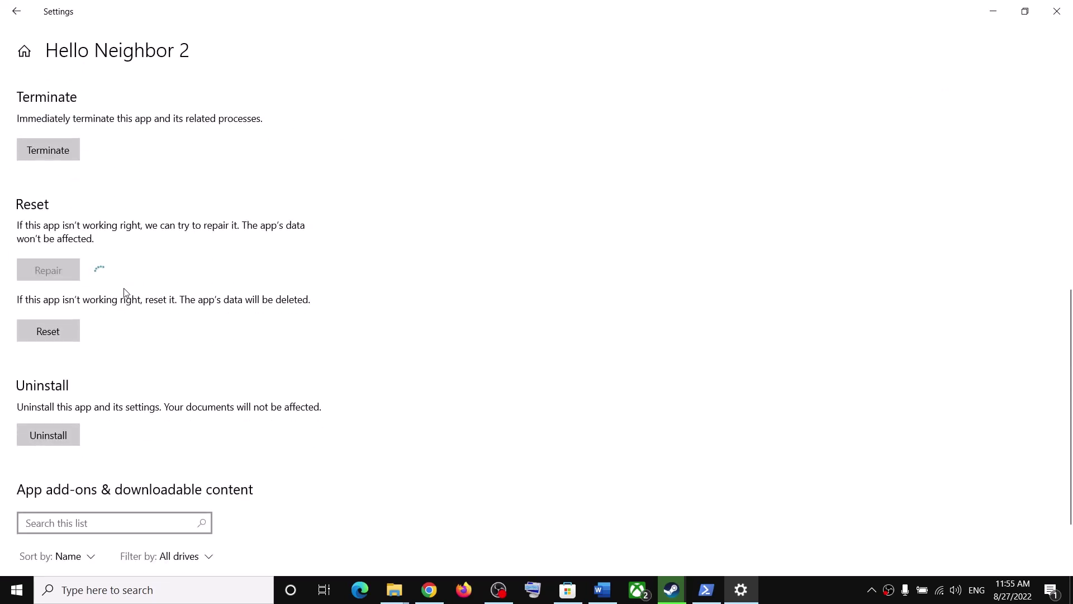
{"action": "left_click", "coordinate": [62, 334]}
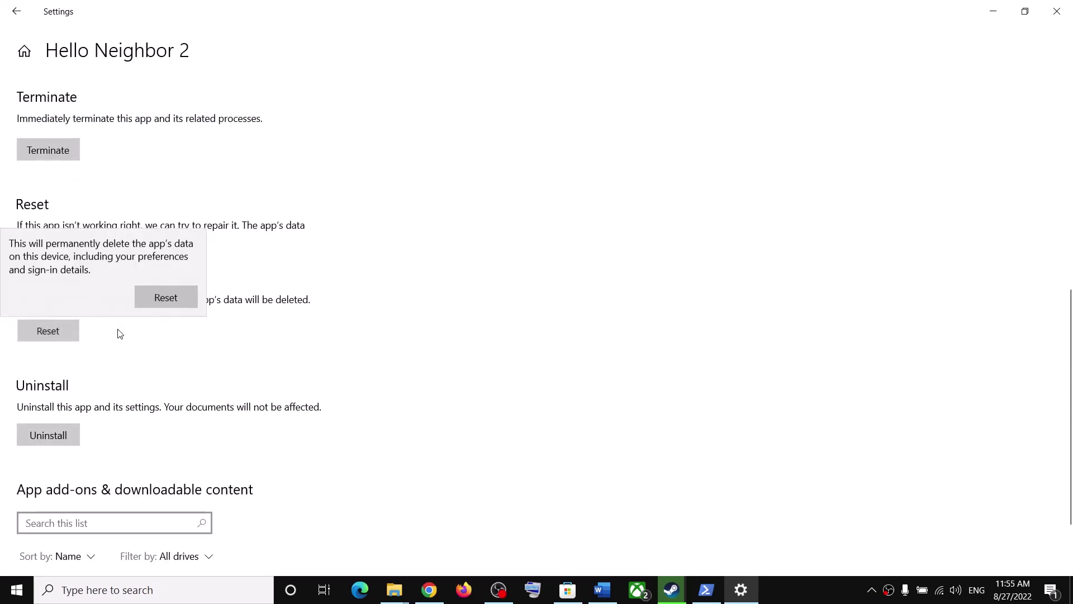
{"action": "left_click", "coordinate": [167, 307]}
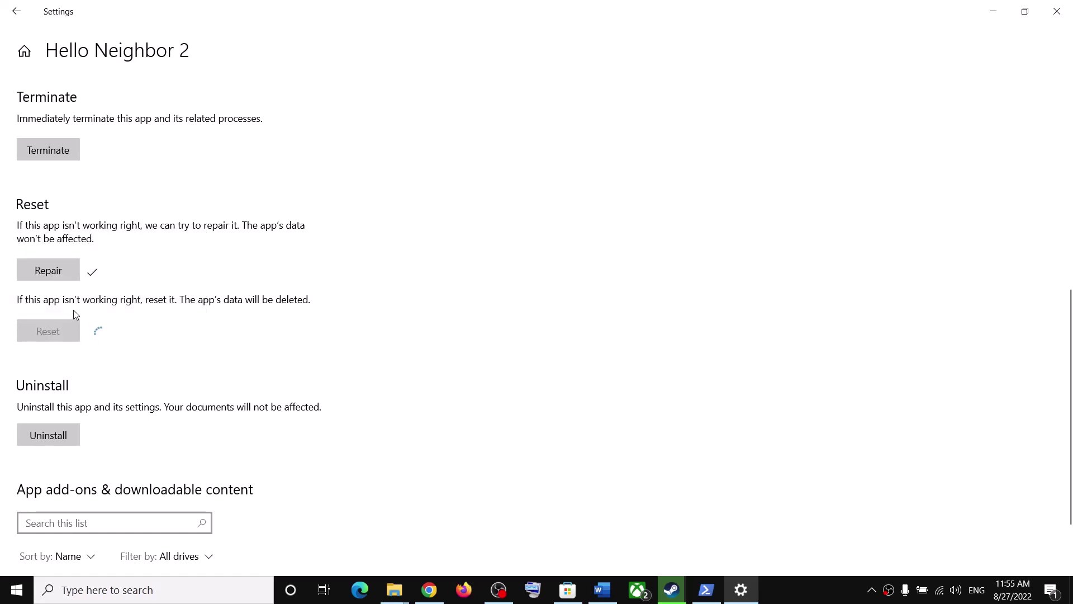
Bring up the Xbox app alongside Settings, then close the Xbox app
{"action": "left_click", "coordinate": [639, 588]}
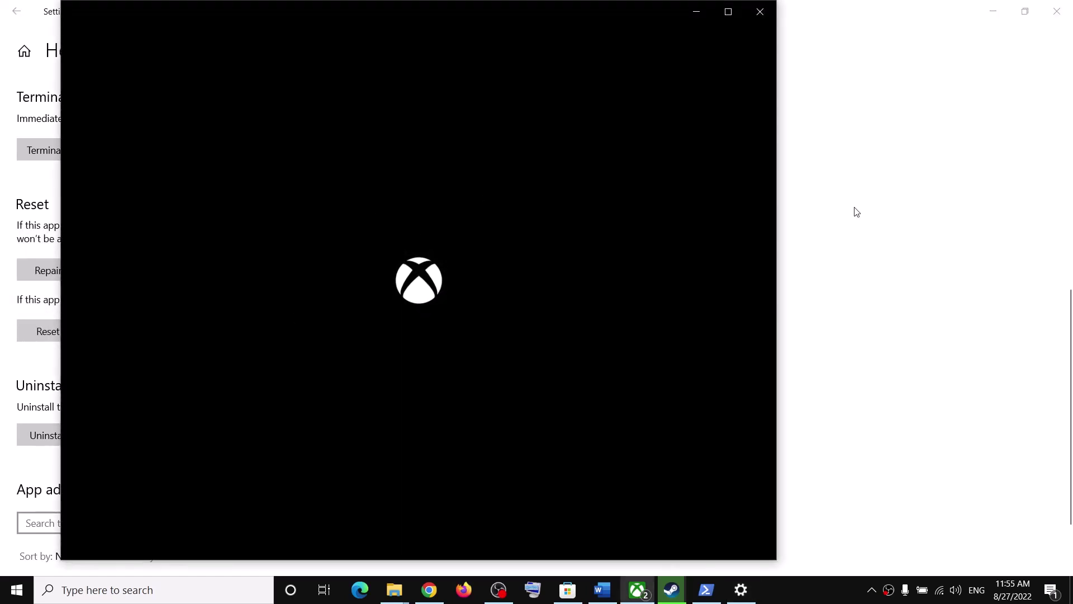
{"action": "left_click", "coordinate": [857, 207]}
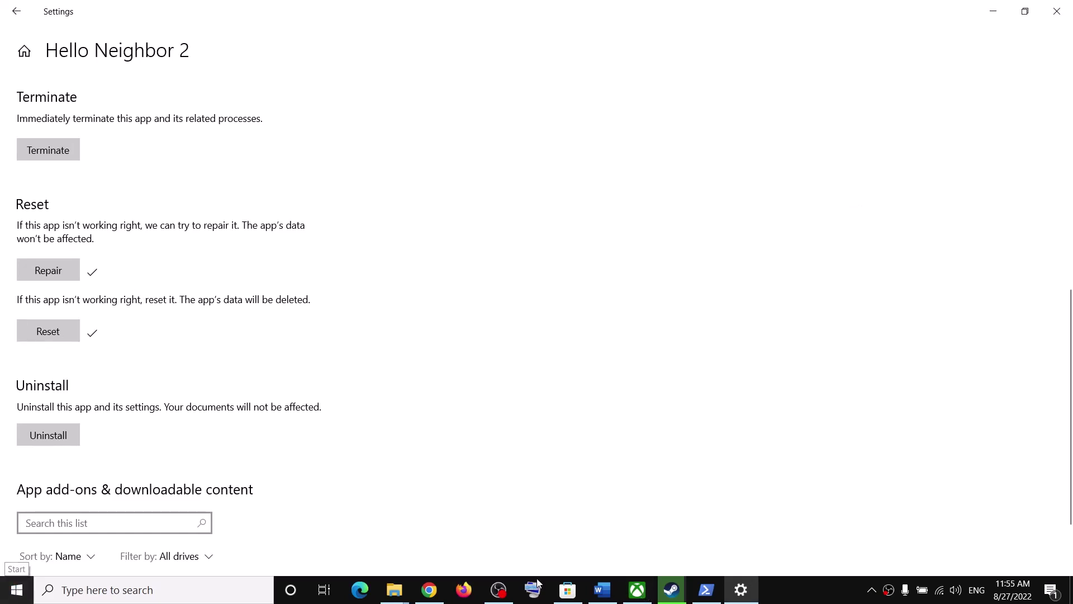
{"action": "left_click", "coordinate": [638, 590]}
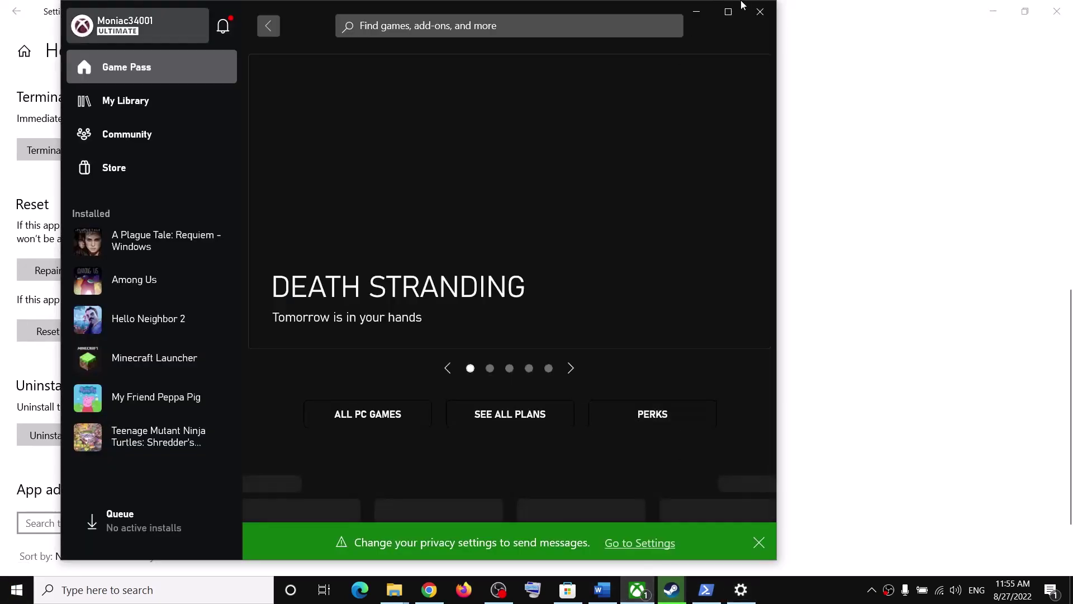
{"action": "left_click", "coordinate": [754, 14]}
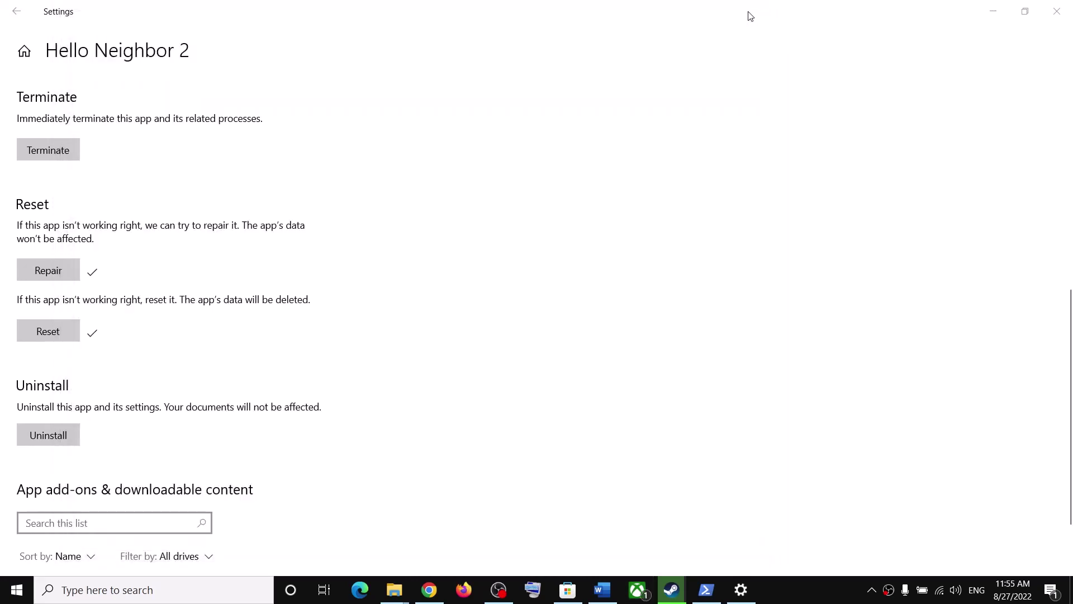
Select the Step 9 heading 'Uninstall and reinstall the game' in Word, then switch to Steam's library
{"action": "left_click", "coordinate": [602, 590]}
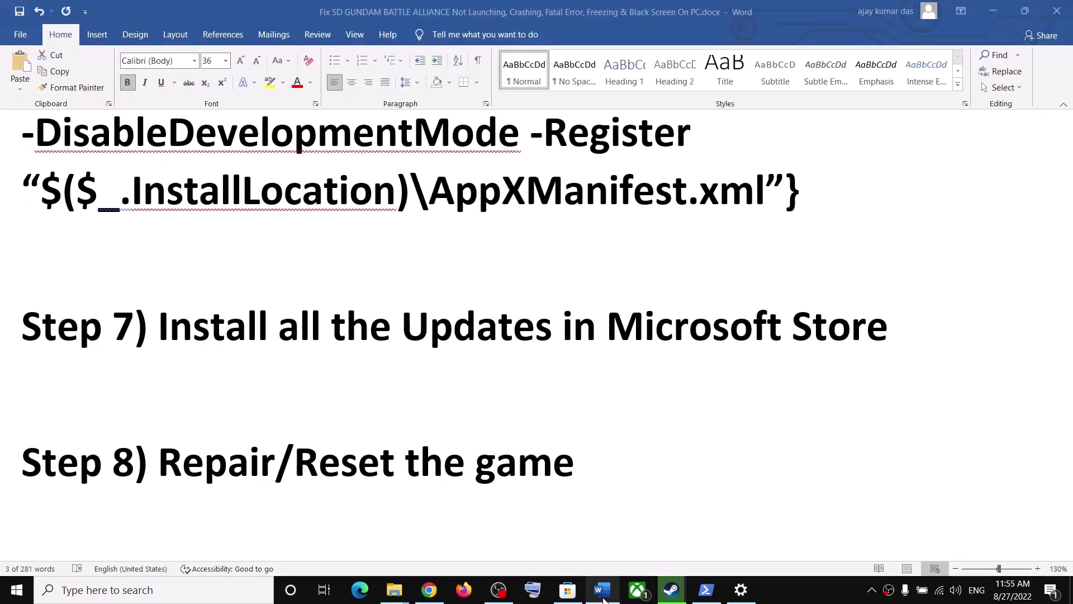
{"action": "scroll", "coordinate": [462, 490], "scroll_direction": "down", "scroll_amount": 2}
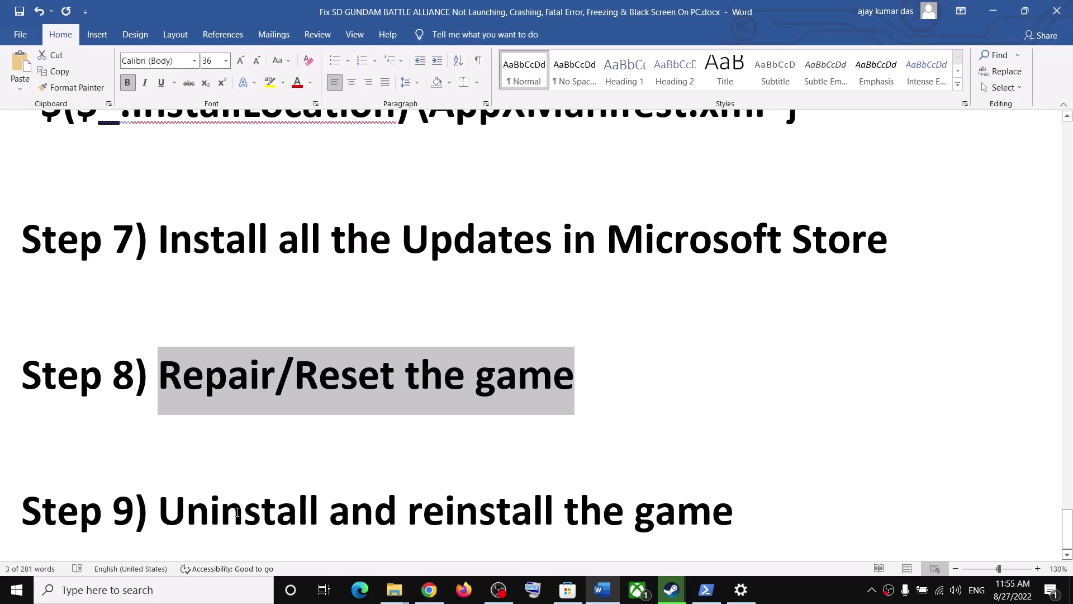
{"action": "left_click_drag", "start_coordinate": [159, 509], "coordinate": [734, 510]}
{"action": "left_click", "coordinate": [637, 590]}
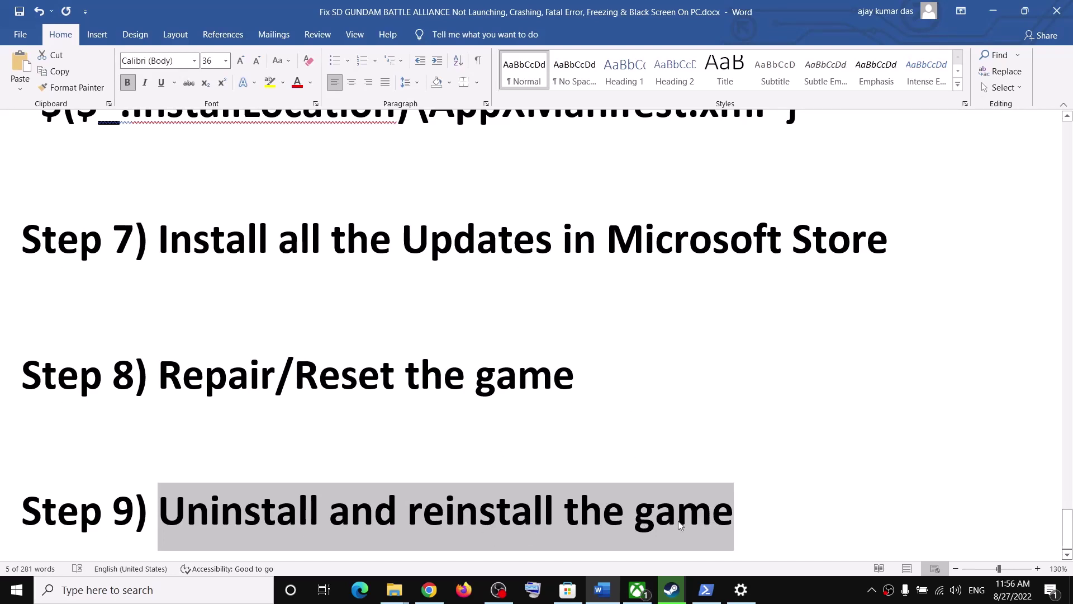
{"action": "left_click", "coordinate": [672, 590]}
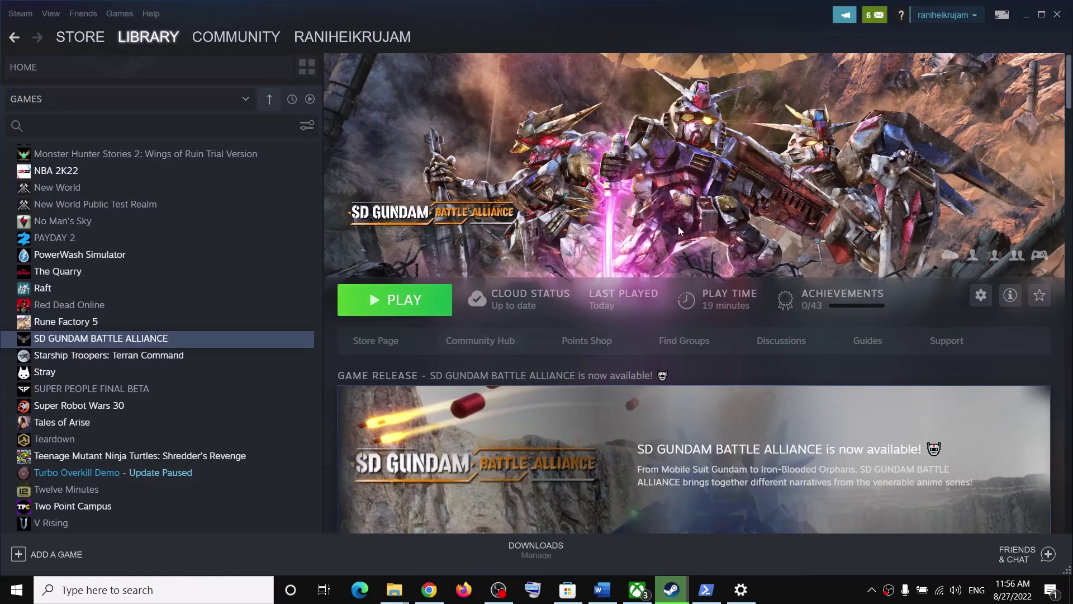